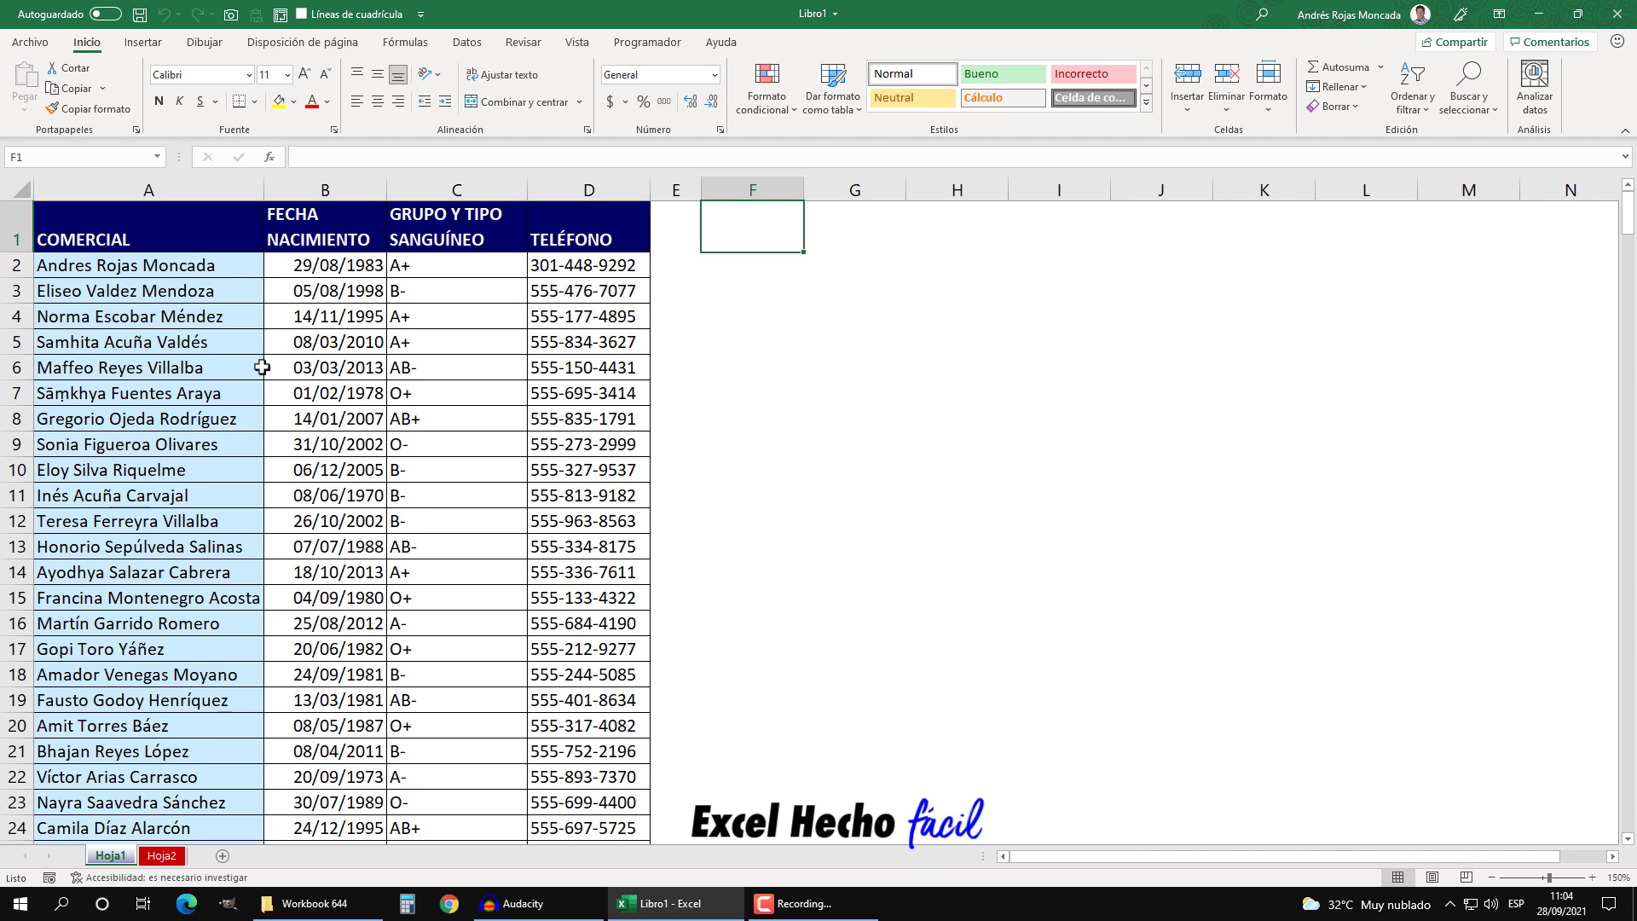
Look through the whole contact list down to its last record and return to the header row
scroll(221, 314, "down", 20)
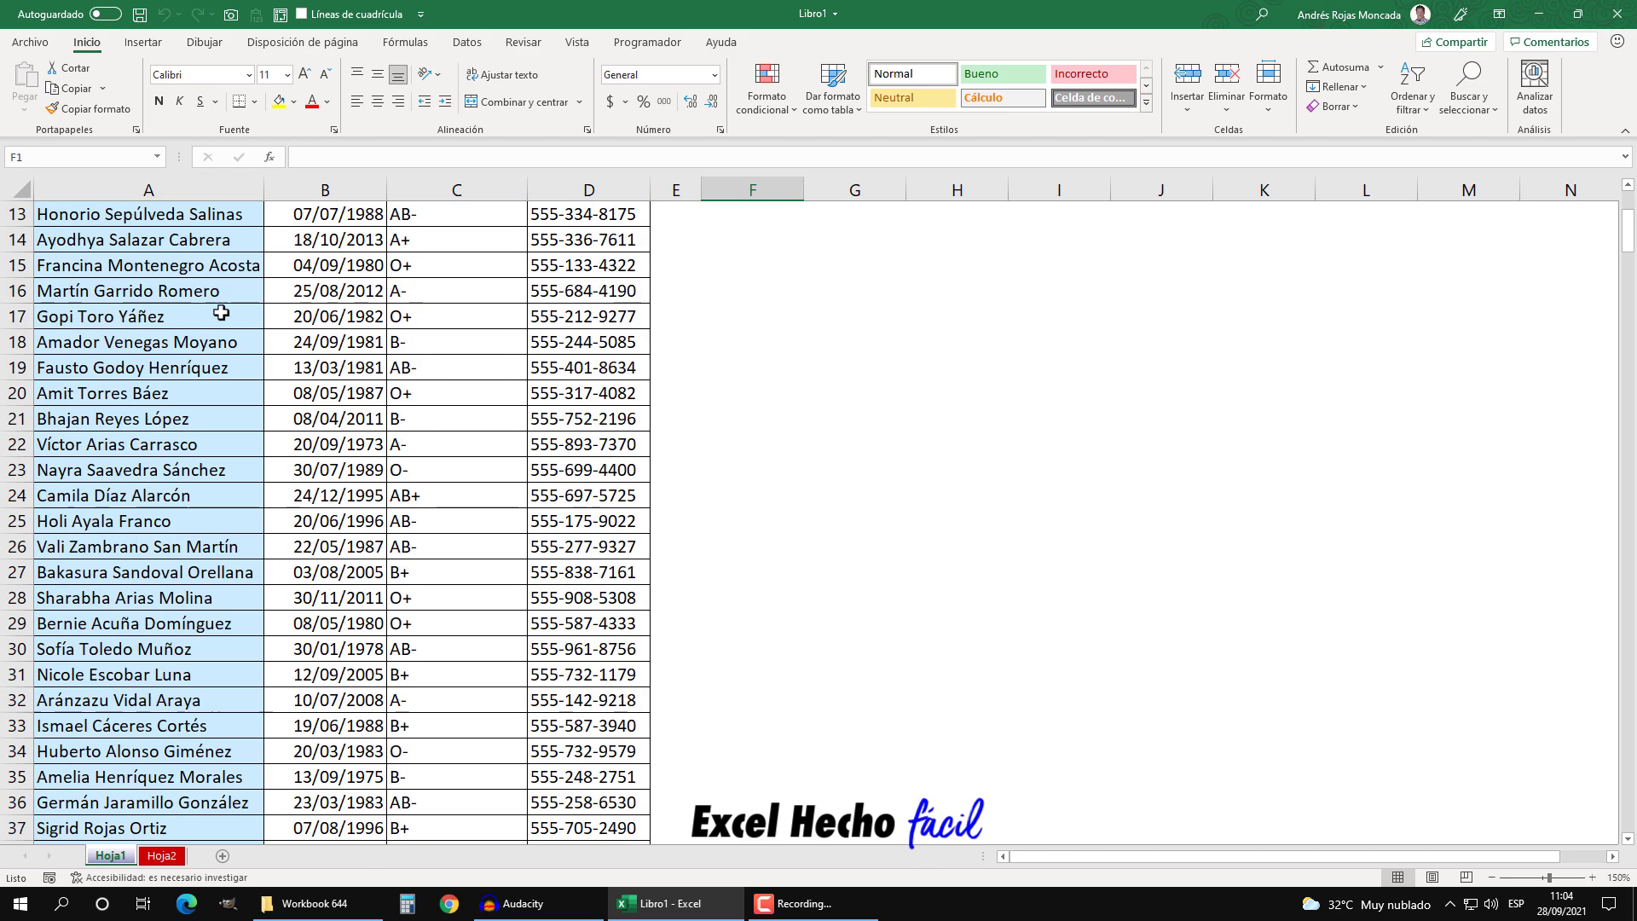
scroll(212, 340, "down", 20)
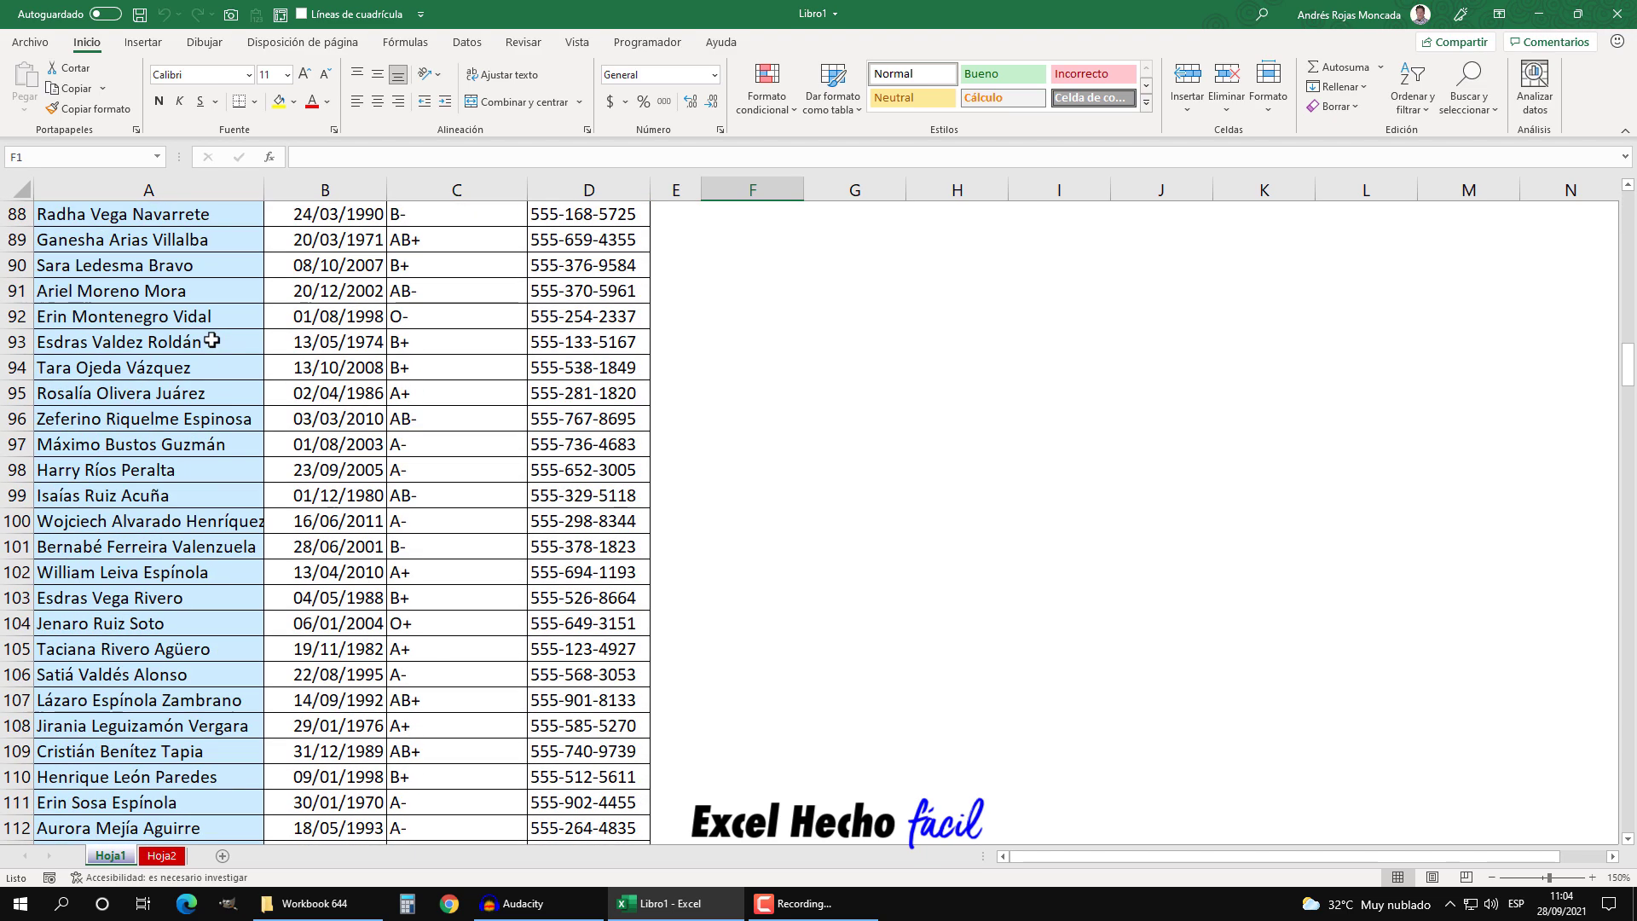
scroll(211, 340, "down", 20)
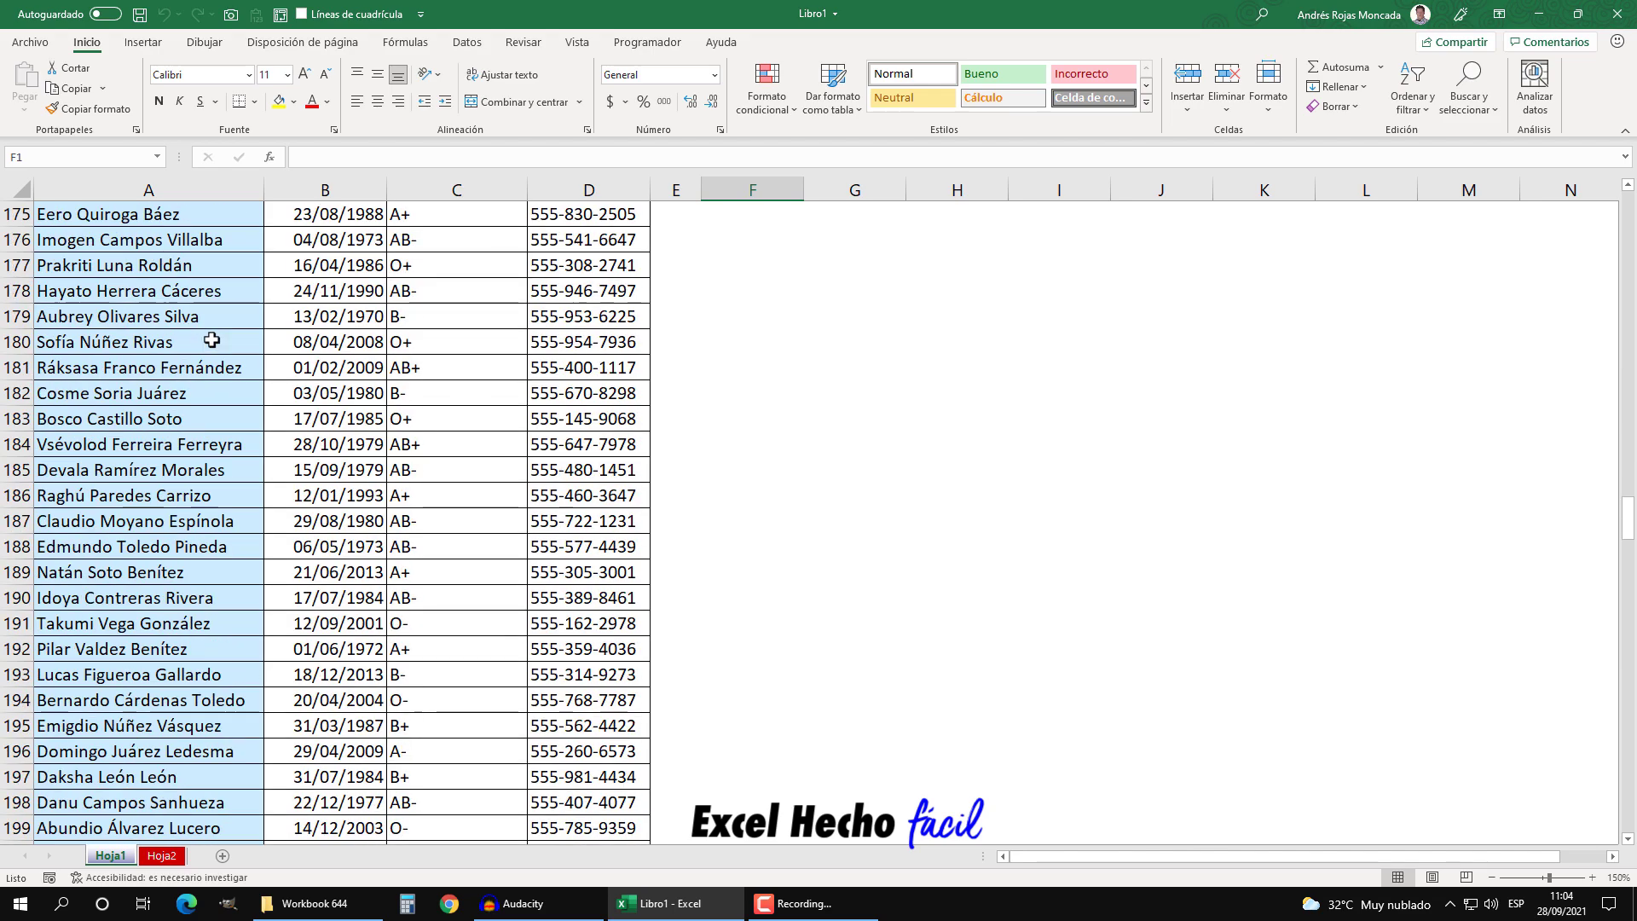
scroll(212, 341, "down", 20)
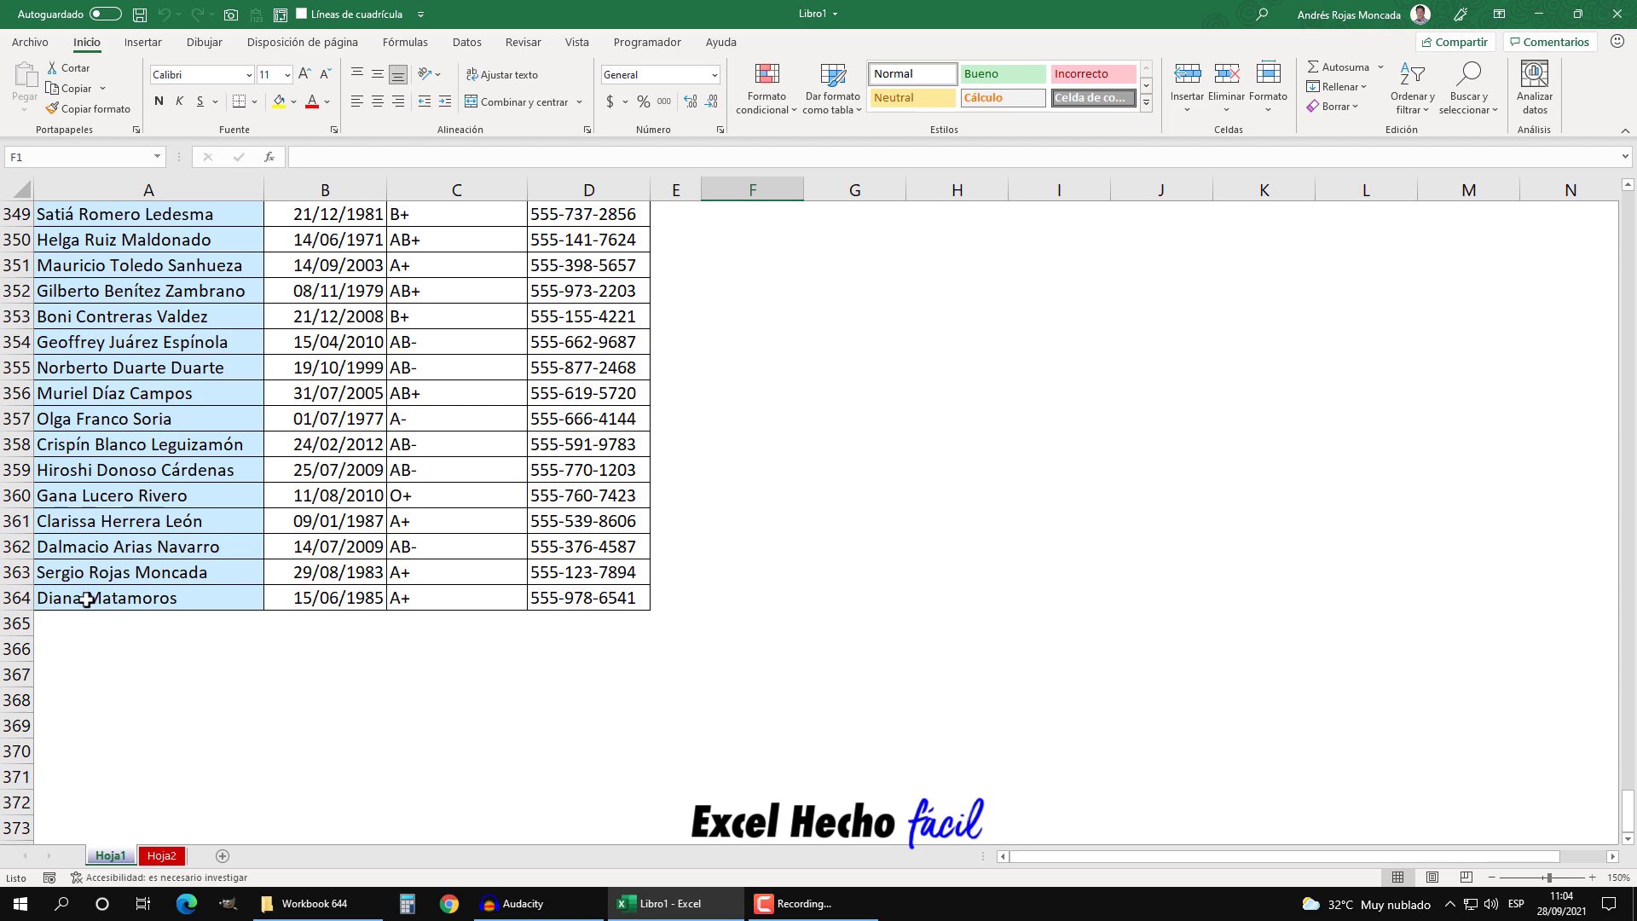
scroll(86, 599, "up", 18)
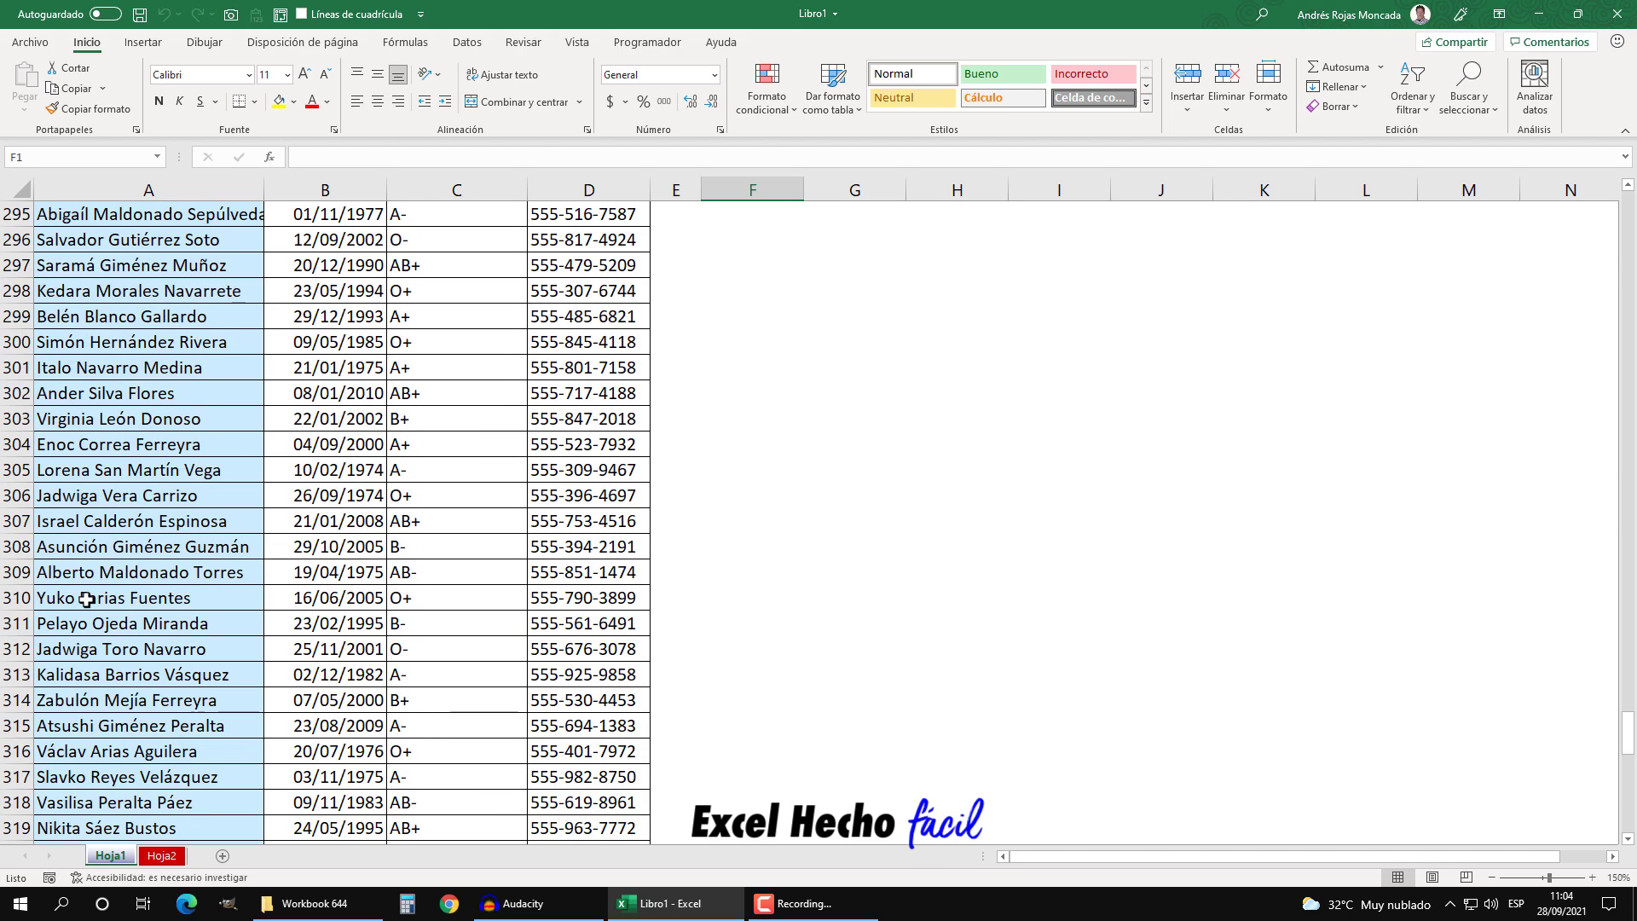
left_click(86, 599)
key("ctrl+Up")
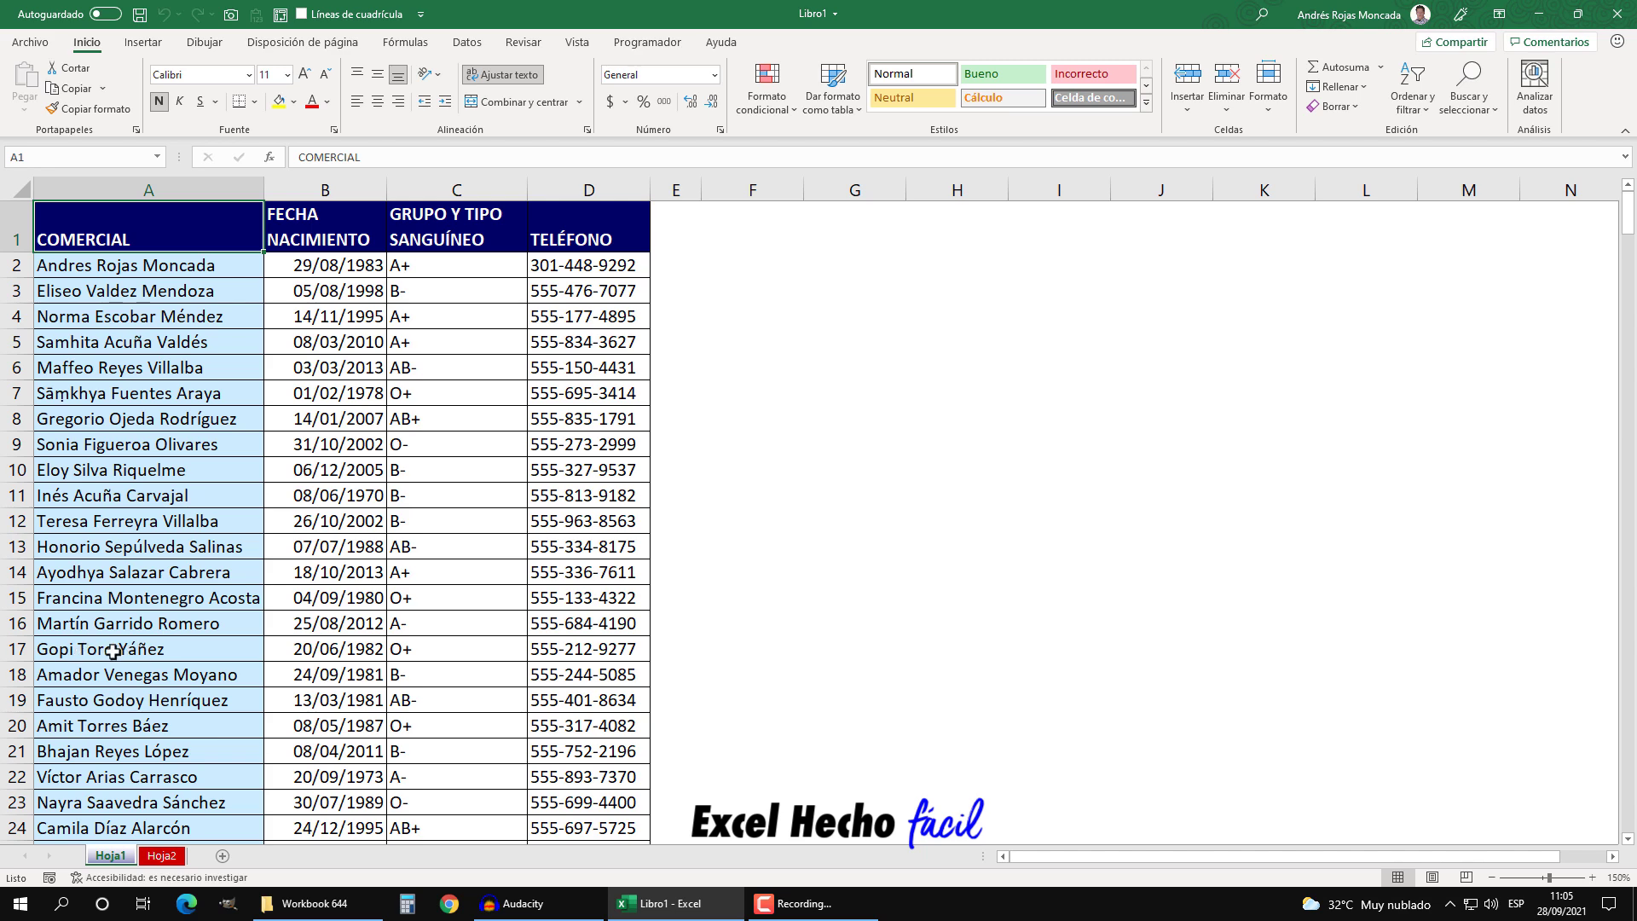
Replace the final surname of the person listed in cell A15 with a different surname
left_click(145, 601)
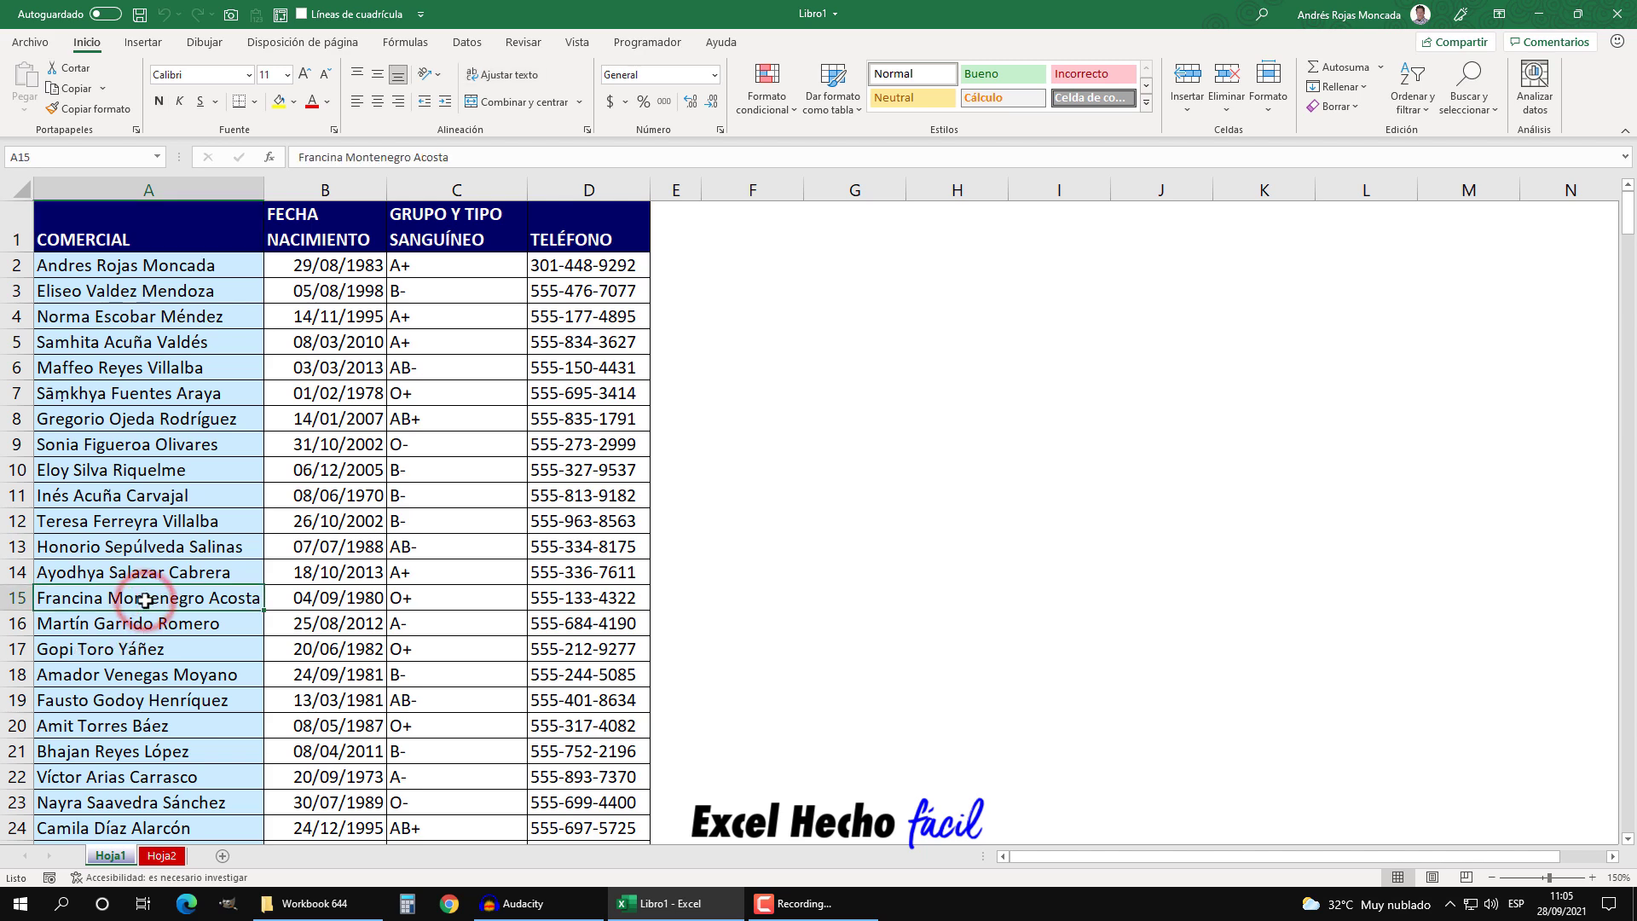
key("F2")
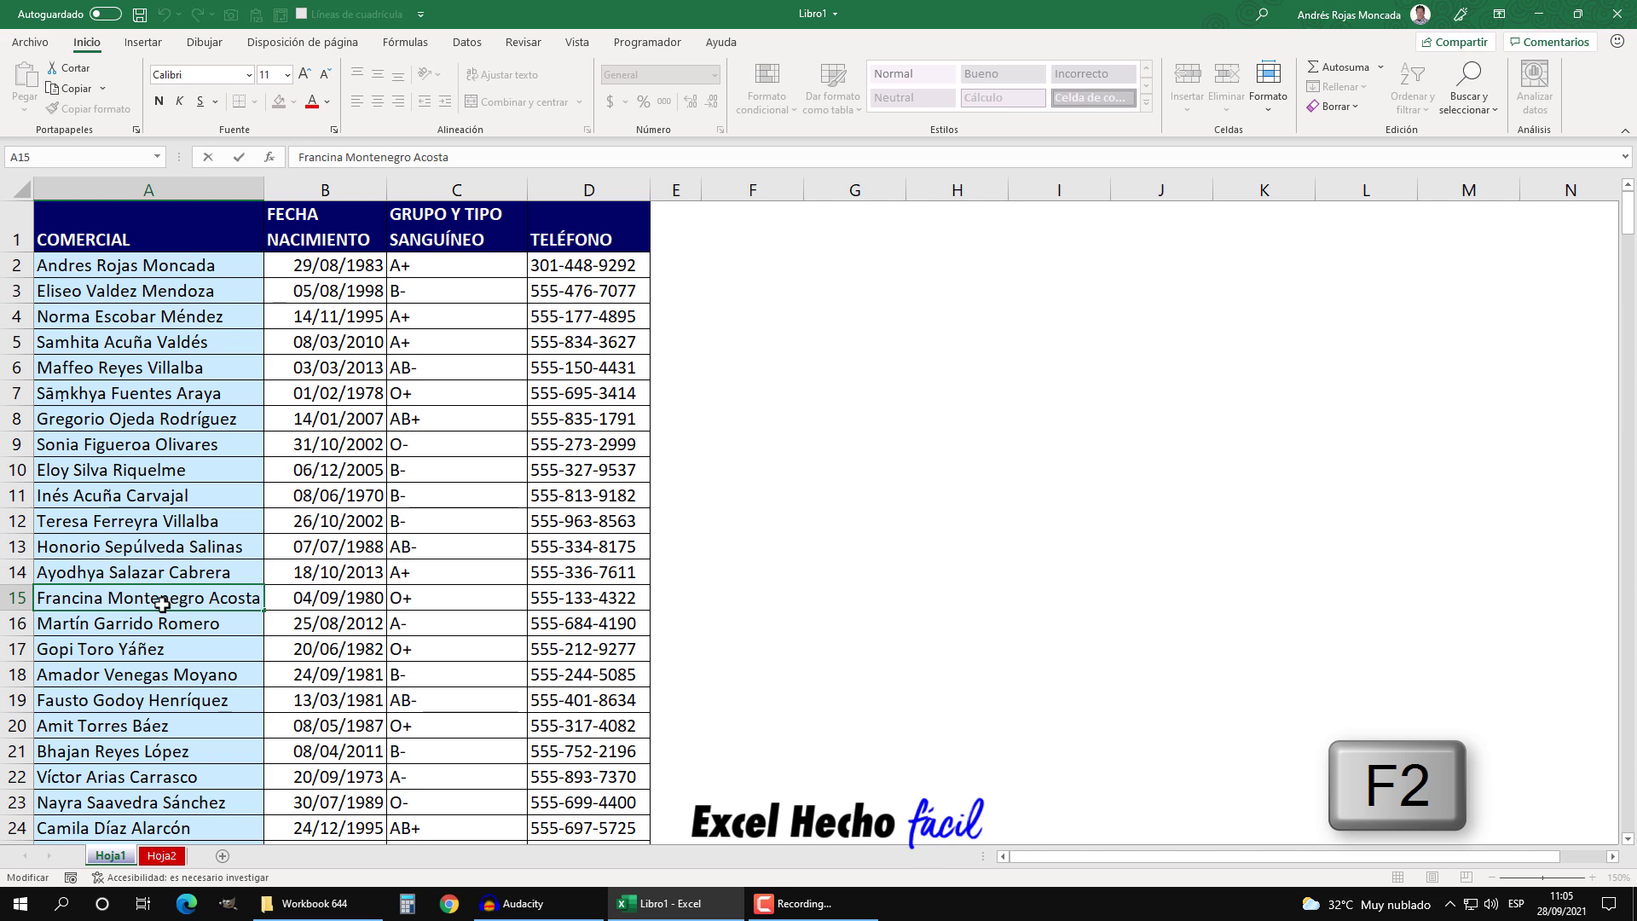
key("BackSpace")
key("BackSpace")
key("BackSpace")
key("BackSpace")
key("BackSpace")
key("BackSpace")
type("Totro")
key("BackSpace")
key("BackSpace")
key("BackSpace")
type("ro")
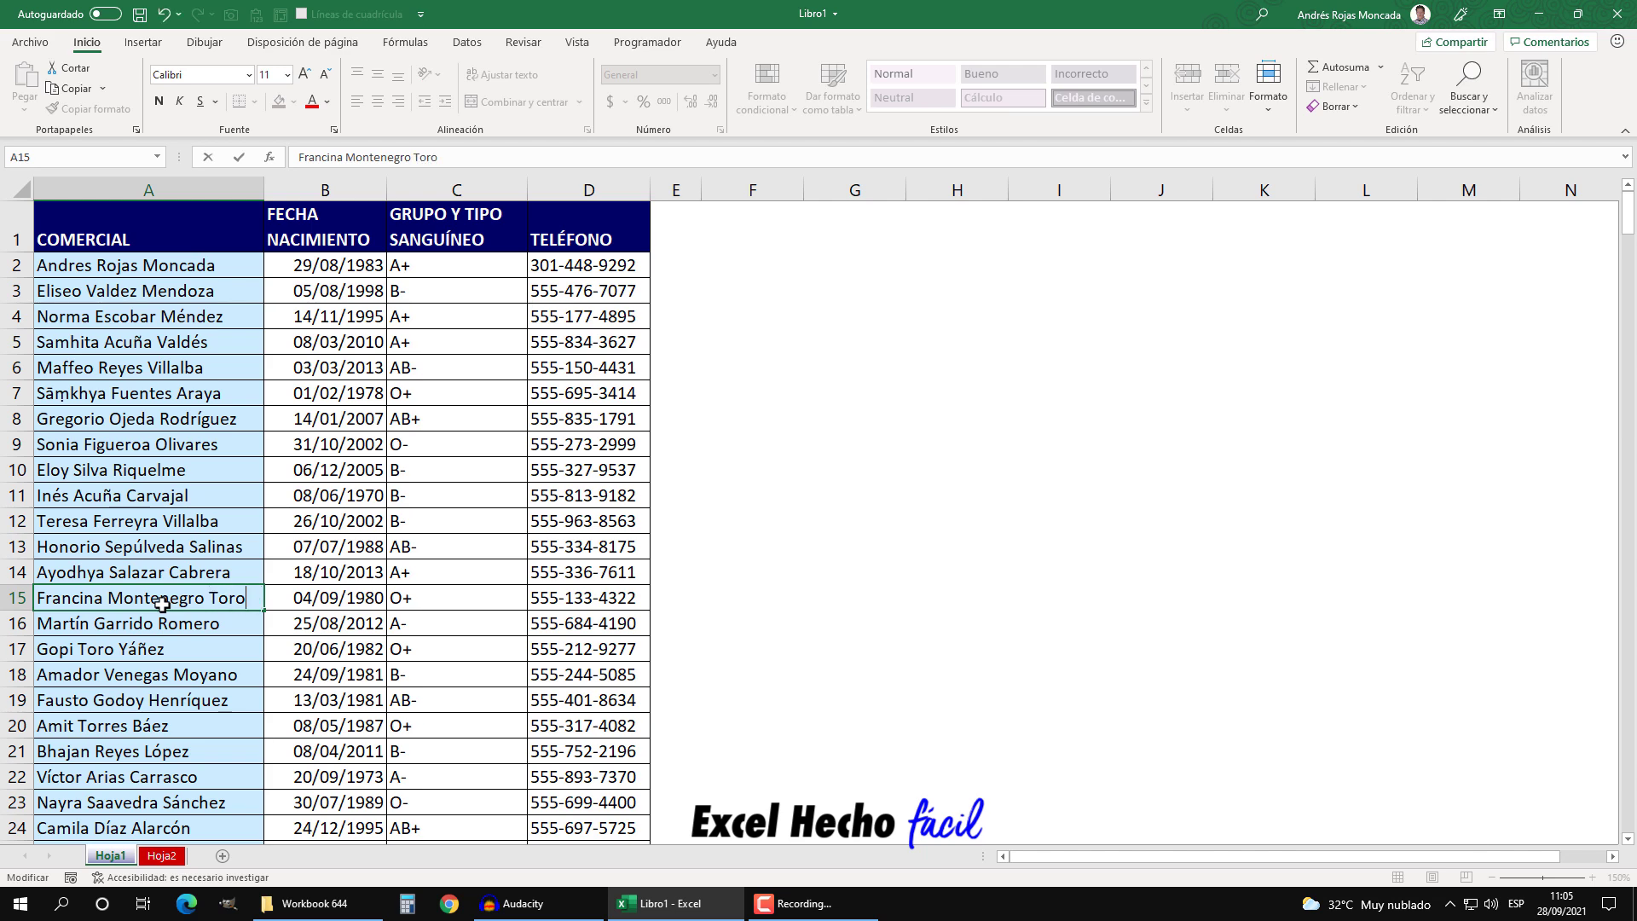
key("ctrl+Return")
left_click(162, 604)
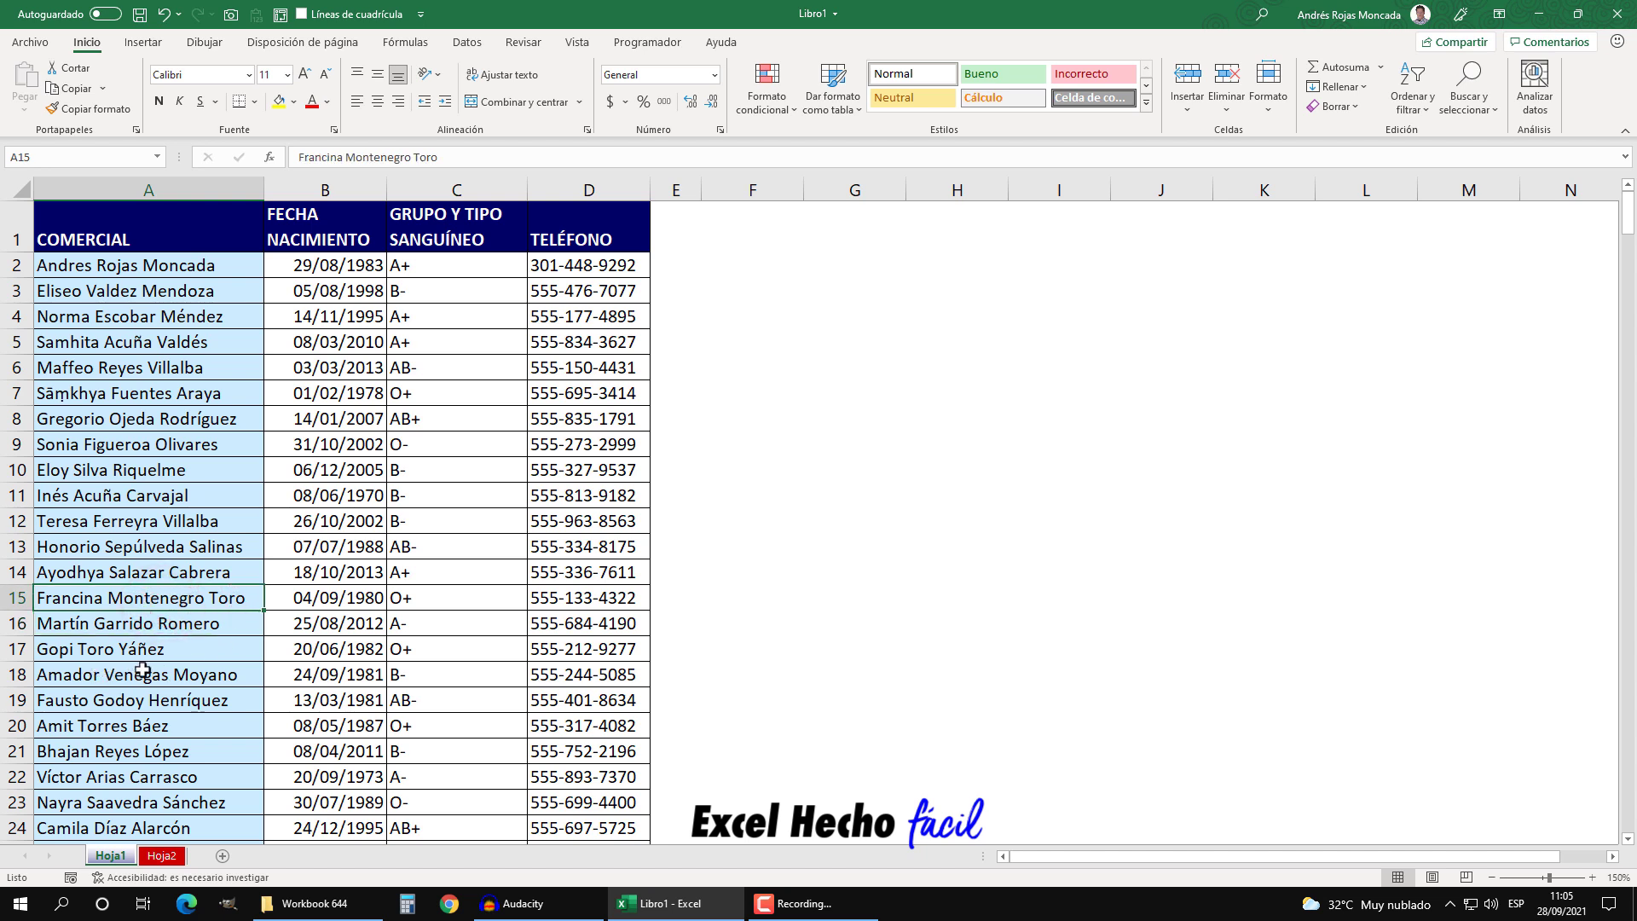
Compare the names in A17 and A15 and review the COMERCIAL, FECHA NACIMIENTO, GRUPO Y TIPO SANGUÍNEO and TELÉFONO columns one by one
left_click(175, 654)
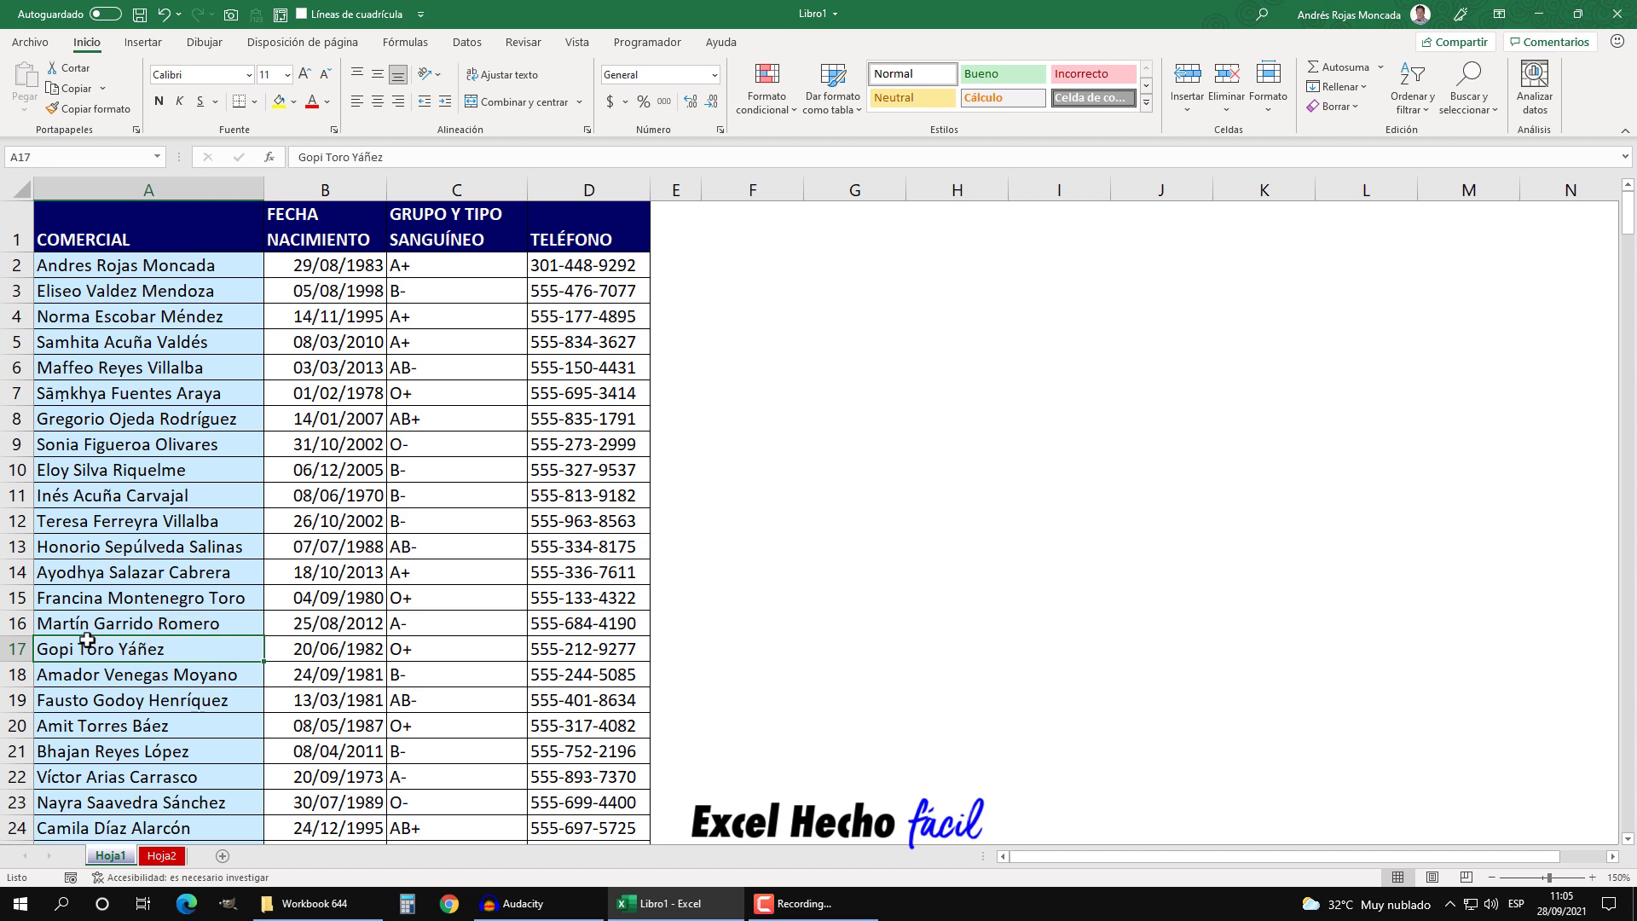
left_click(229, 603)
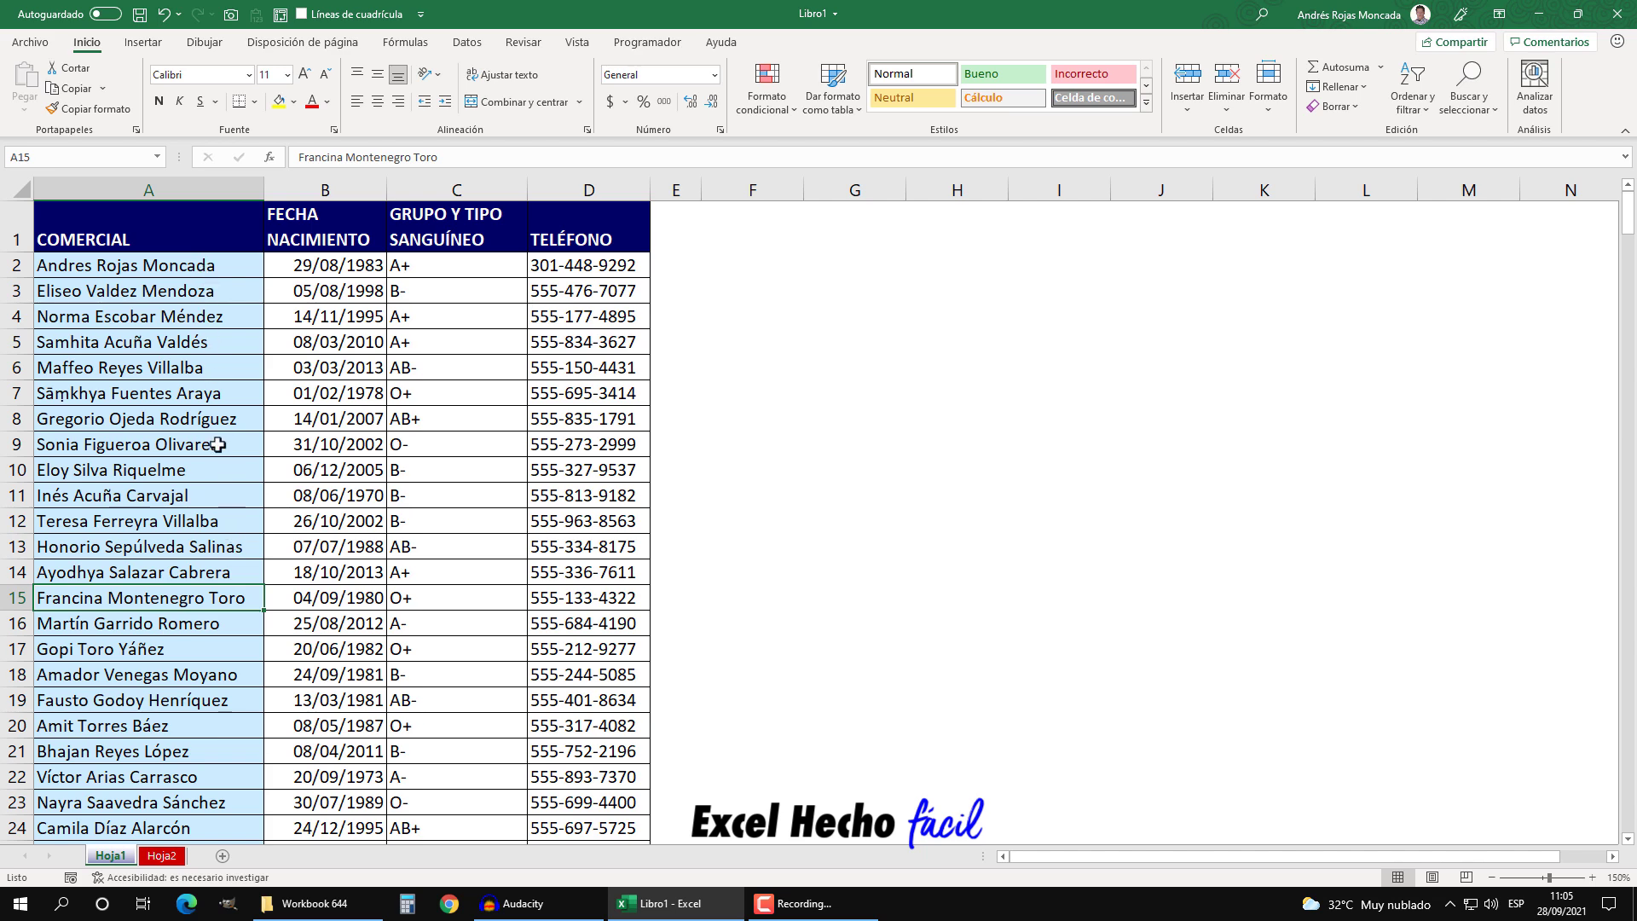
left_click(182, 189)
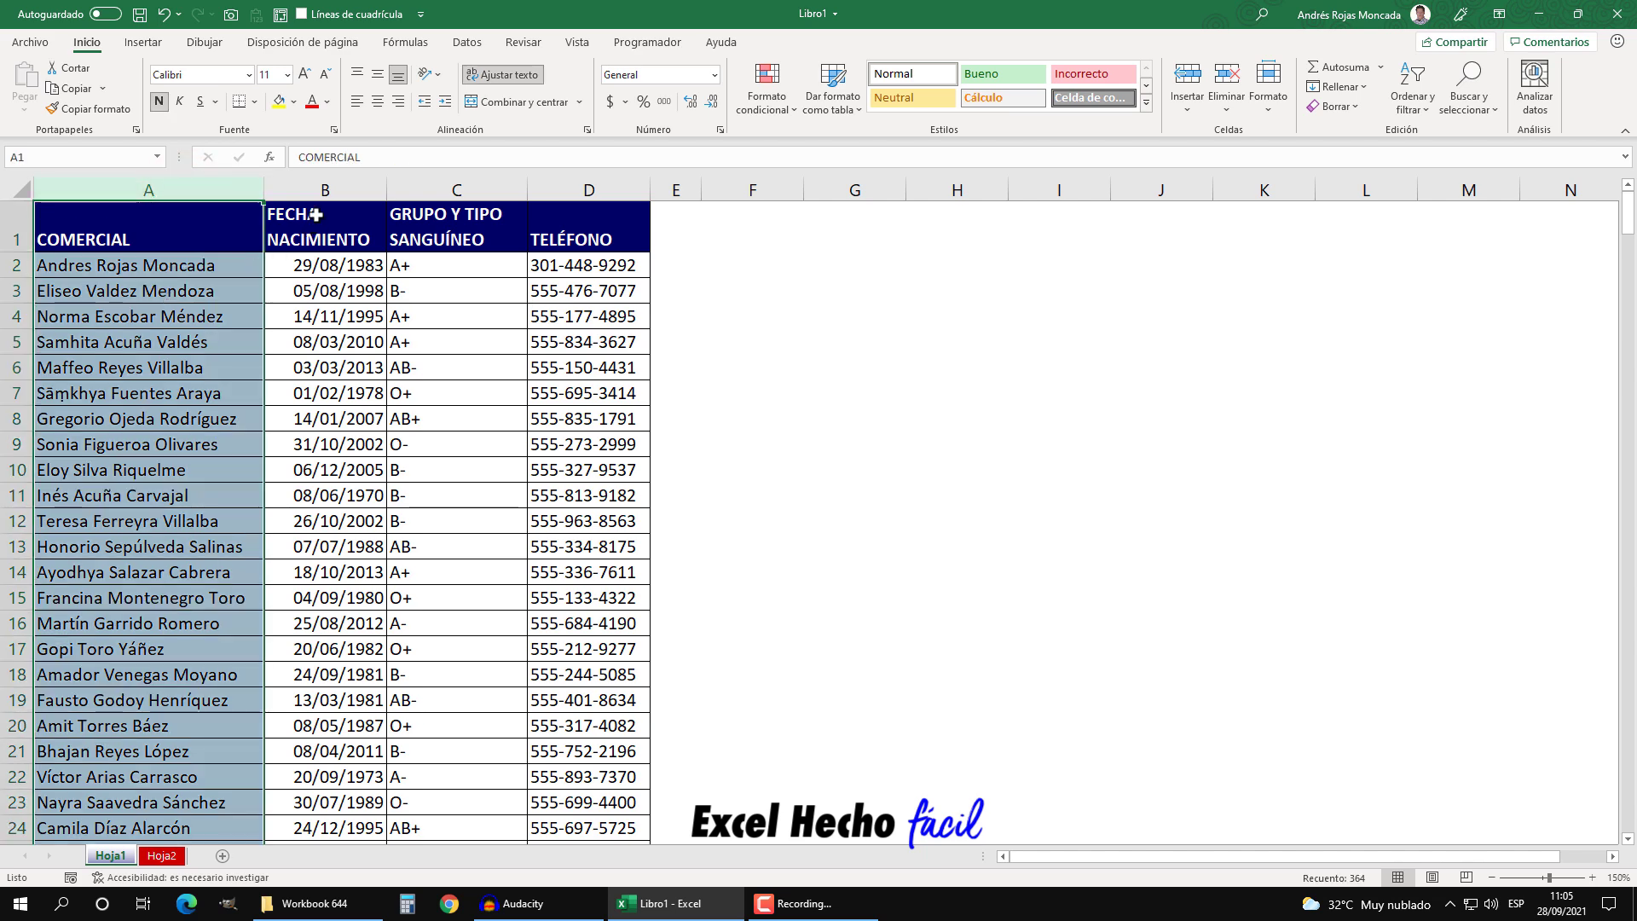
left_click(325, 183)
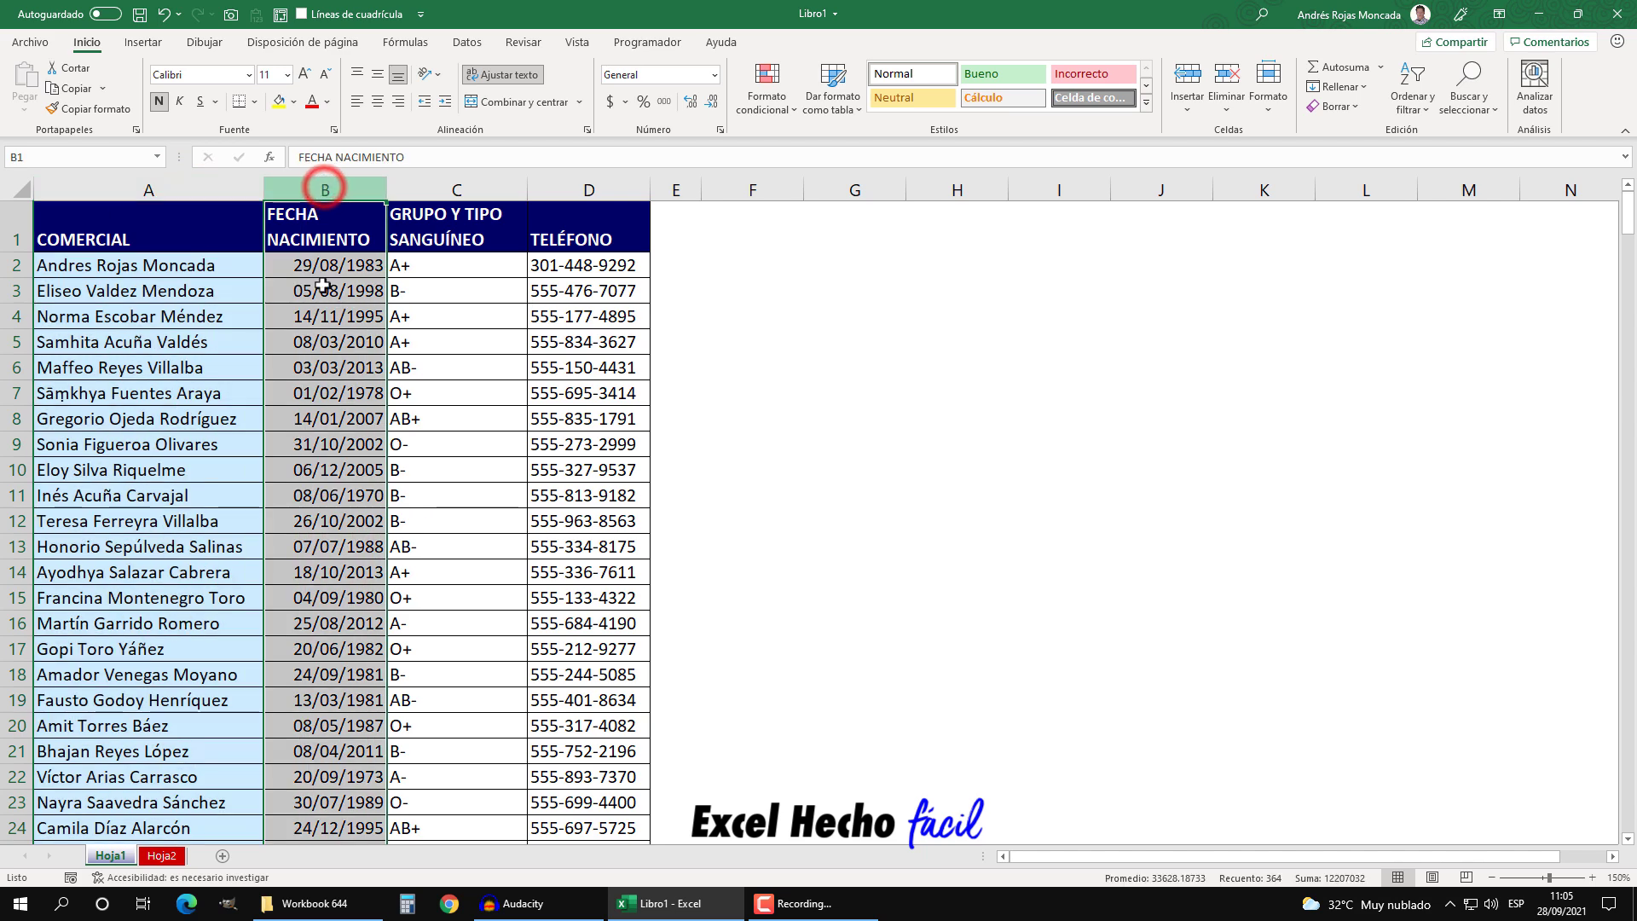
left_click(468, 189)
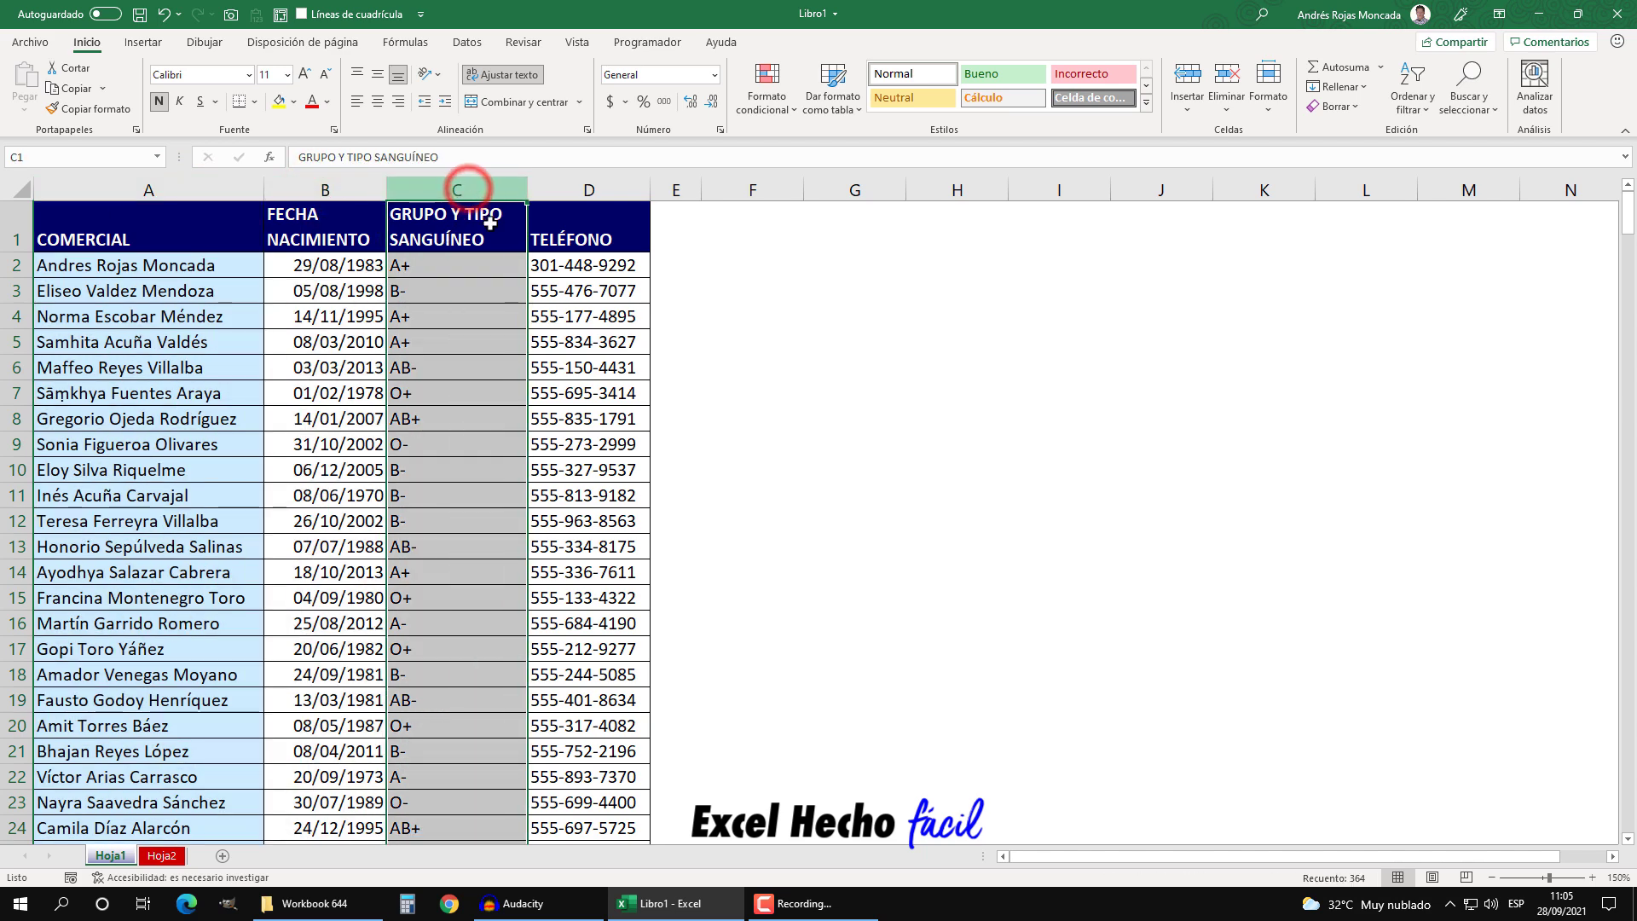
left_click(588, 189)
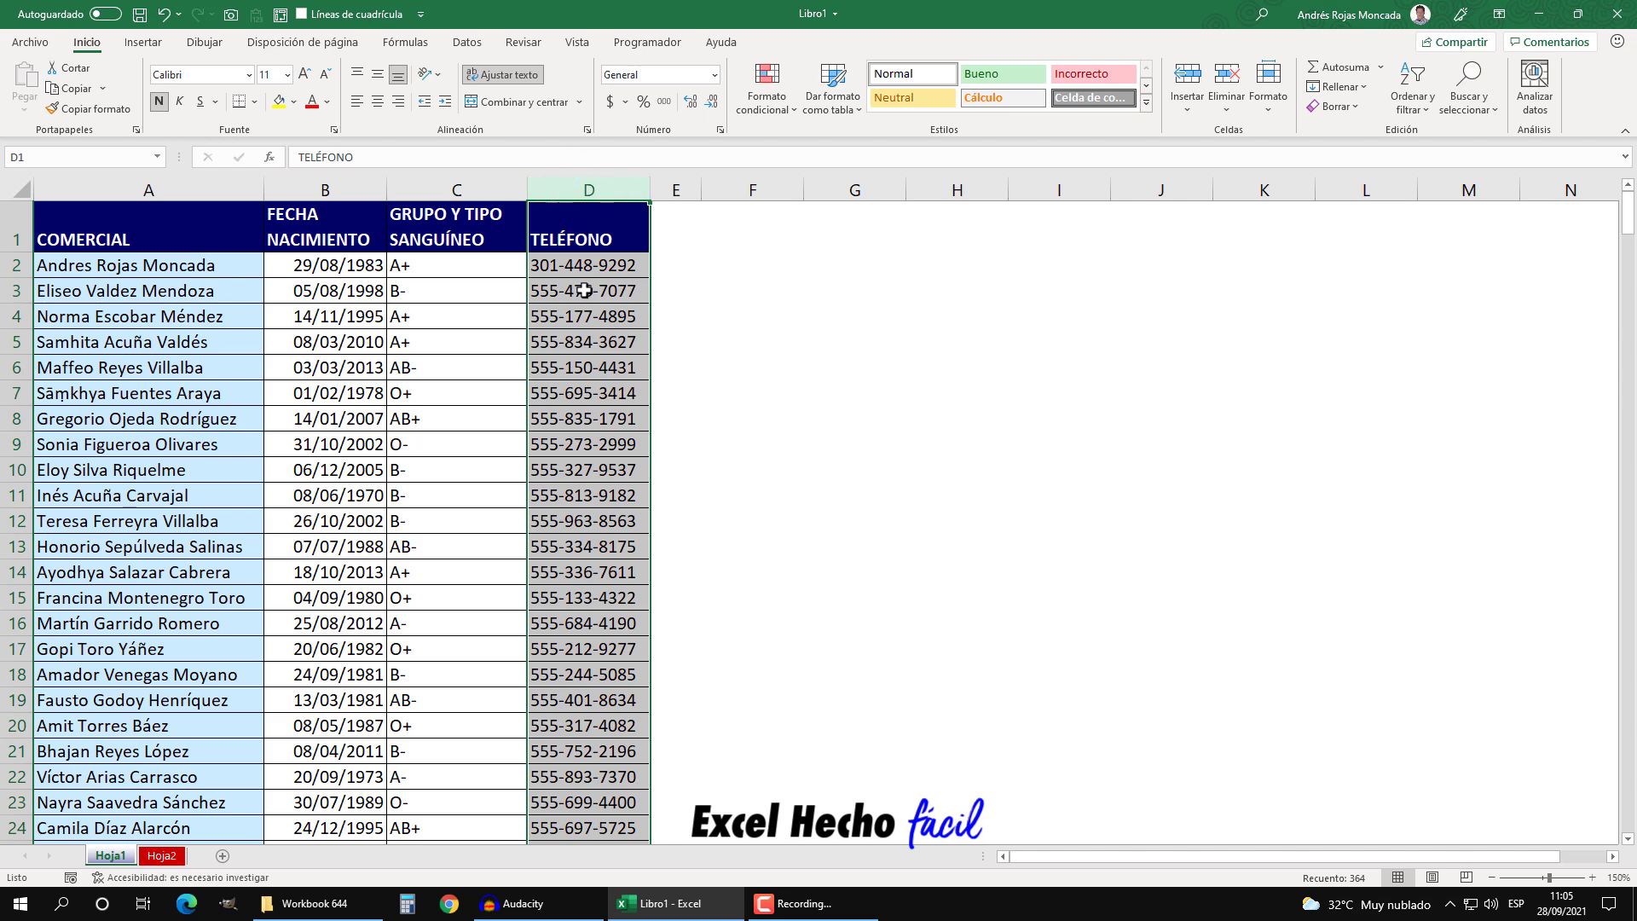
Enter the header "Criterio" in cell F1
left_click(763, 231)
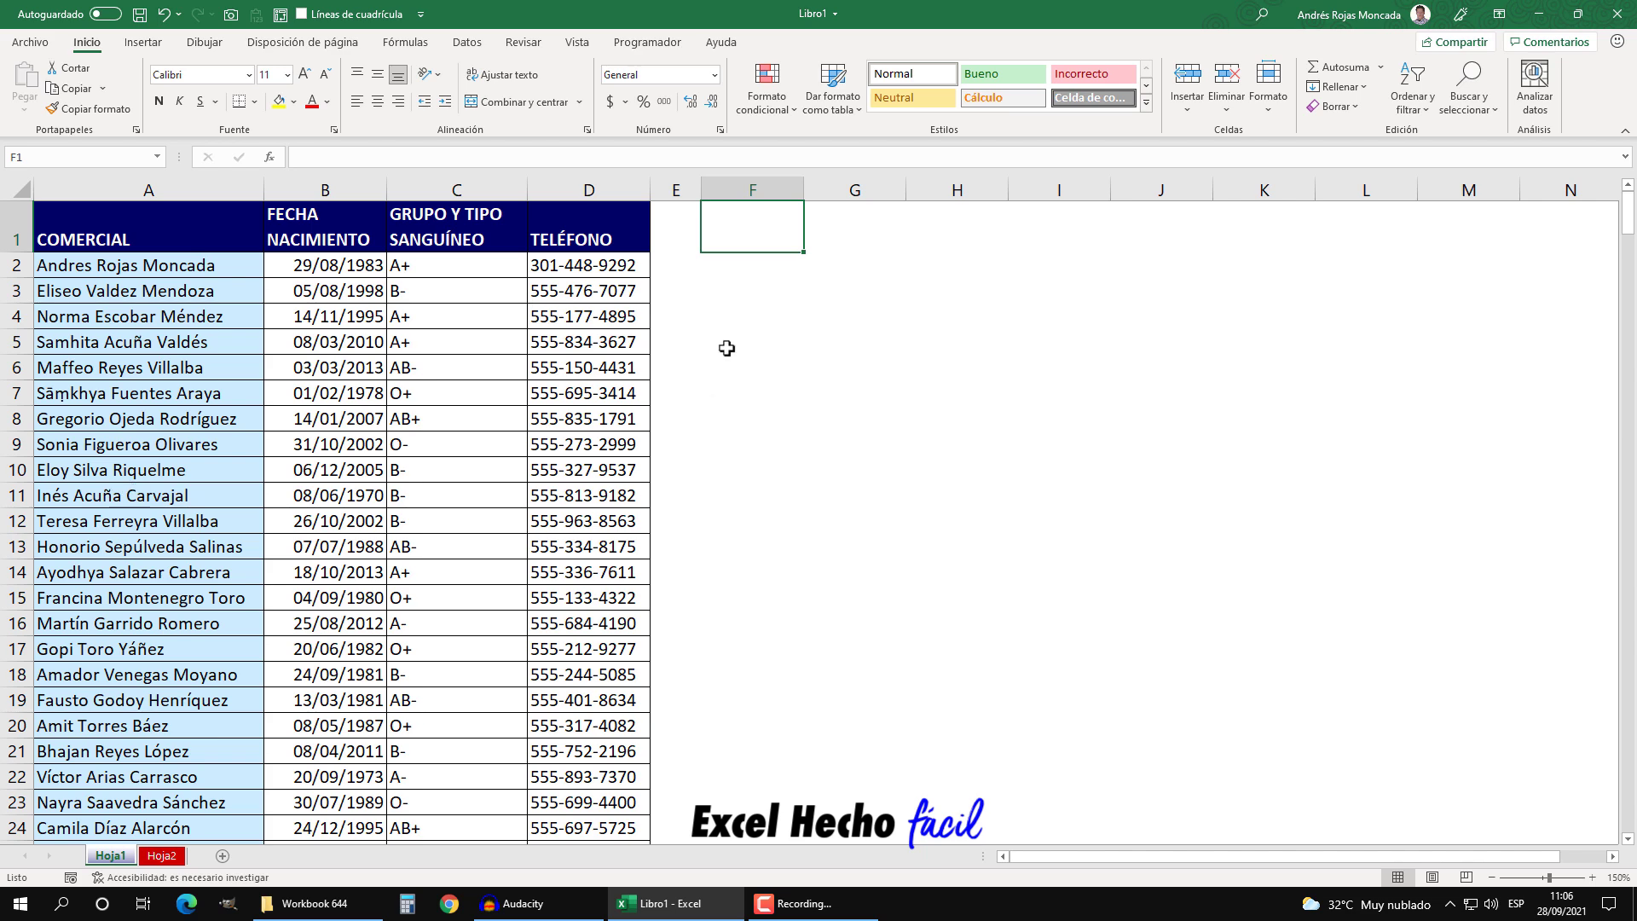
type("Cri")
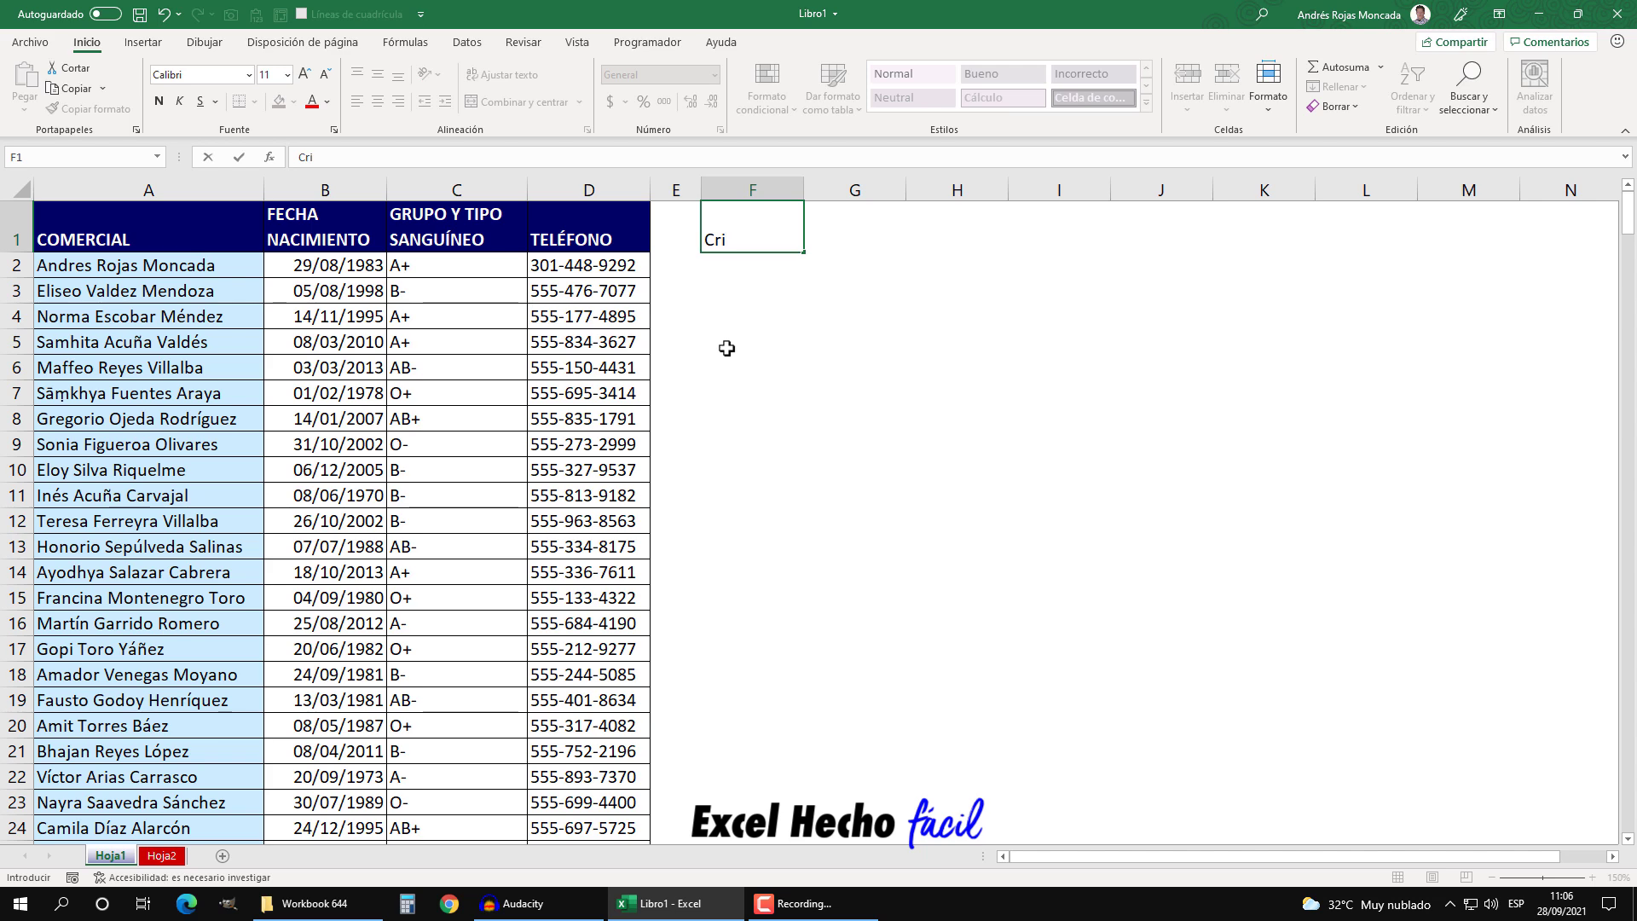
type("terio")
key("Return")
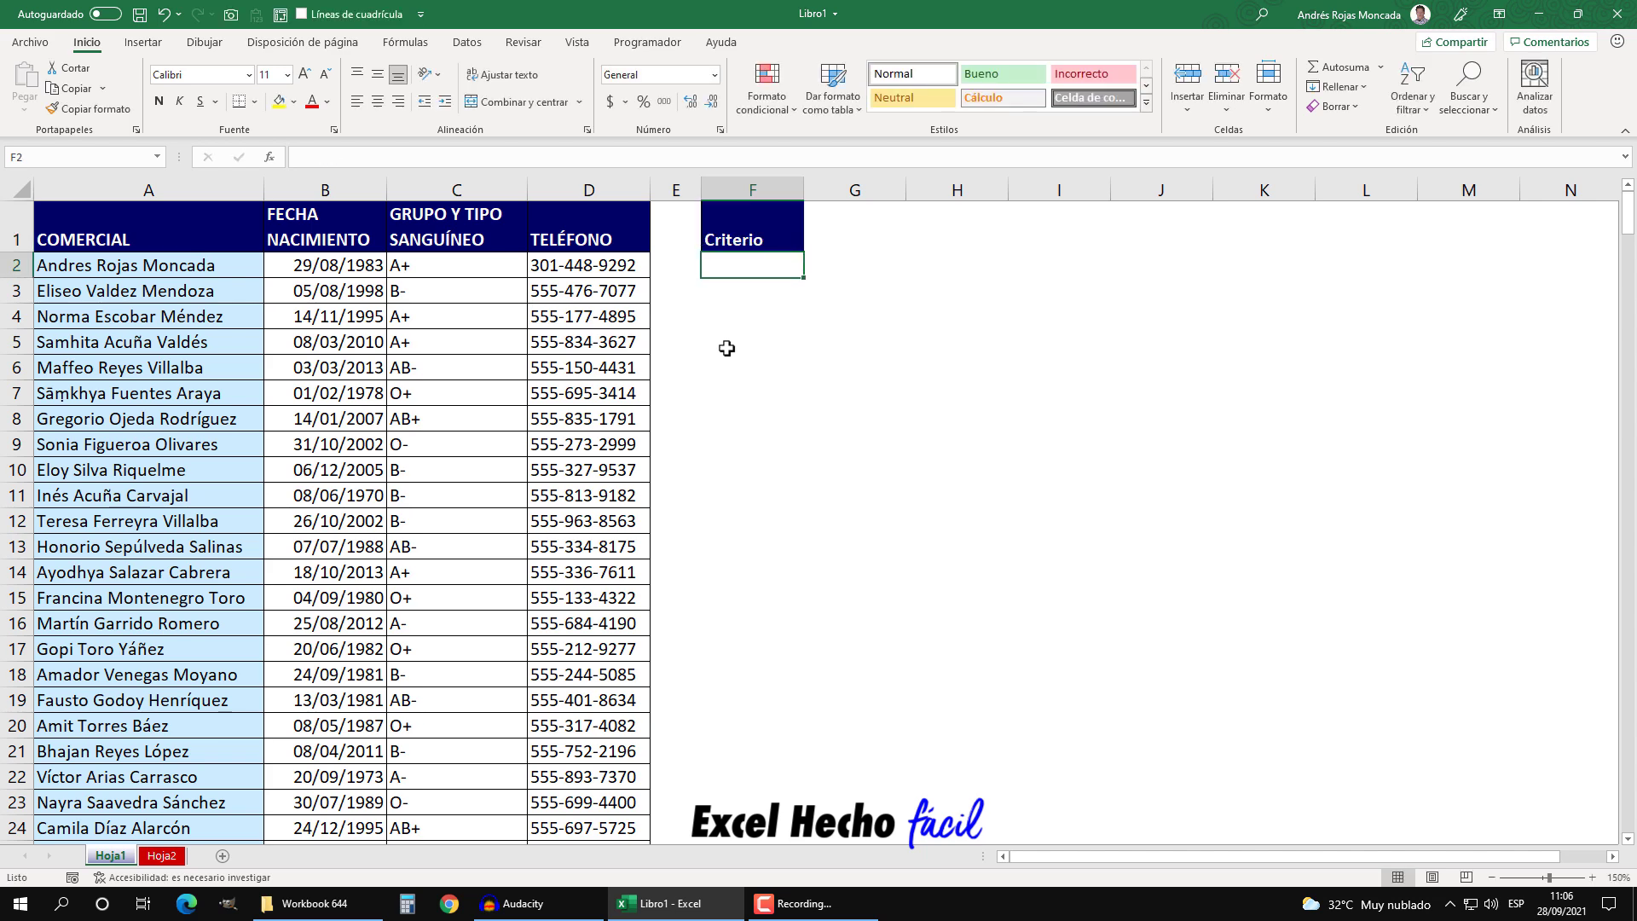
Apply all borders to F1:F2 and fill cell F2 with light blue
left_click(748, 239)
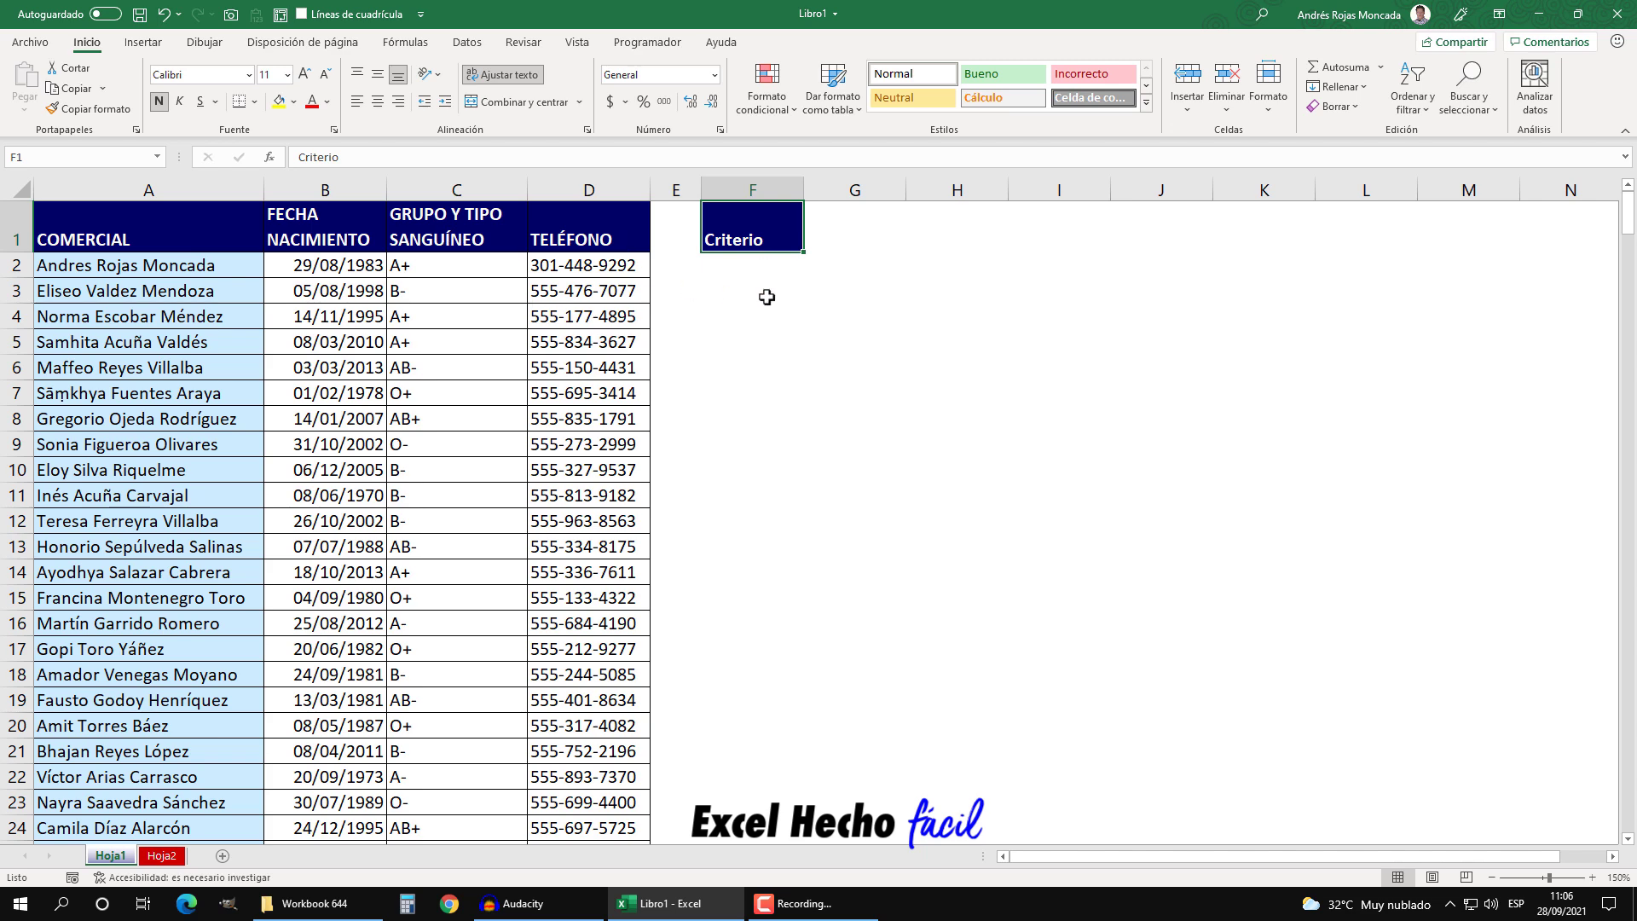
left_click(767, 269)
left_click_drag(767, 232, 769, 273)
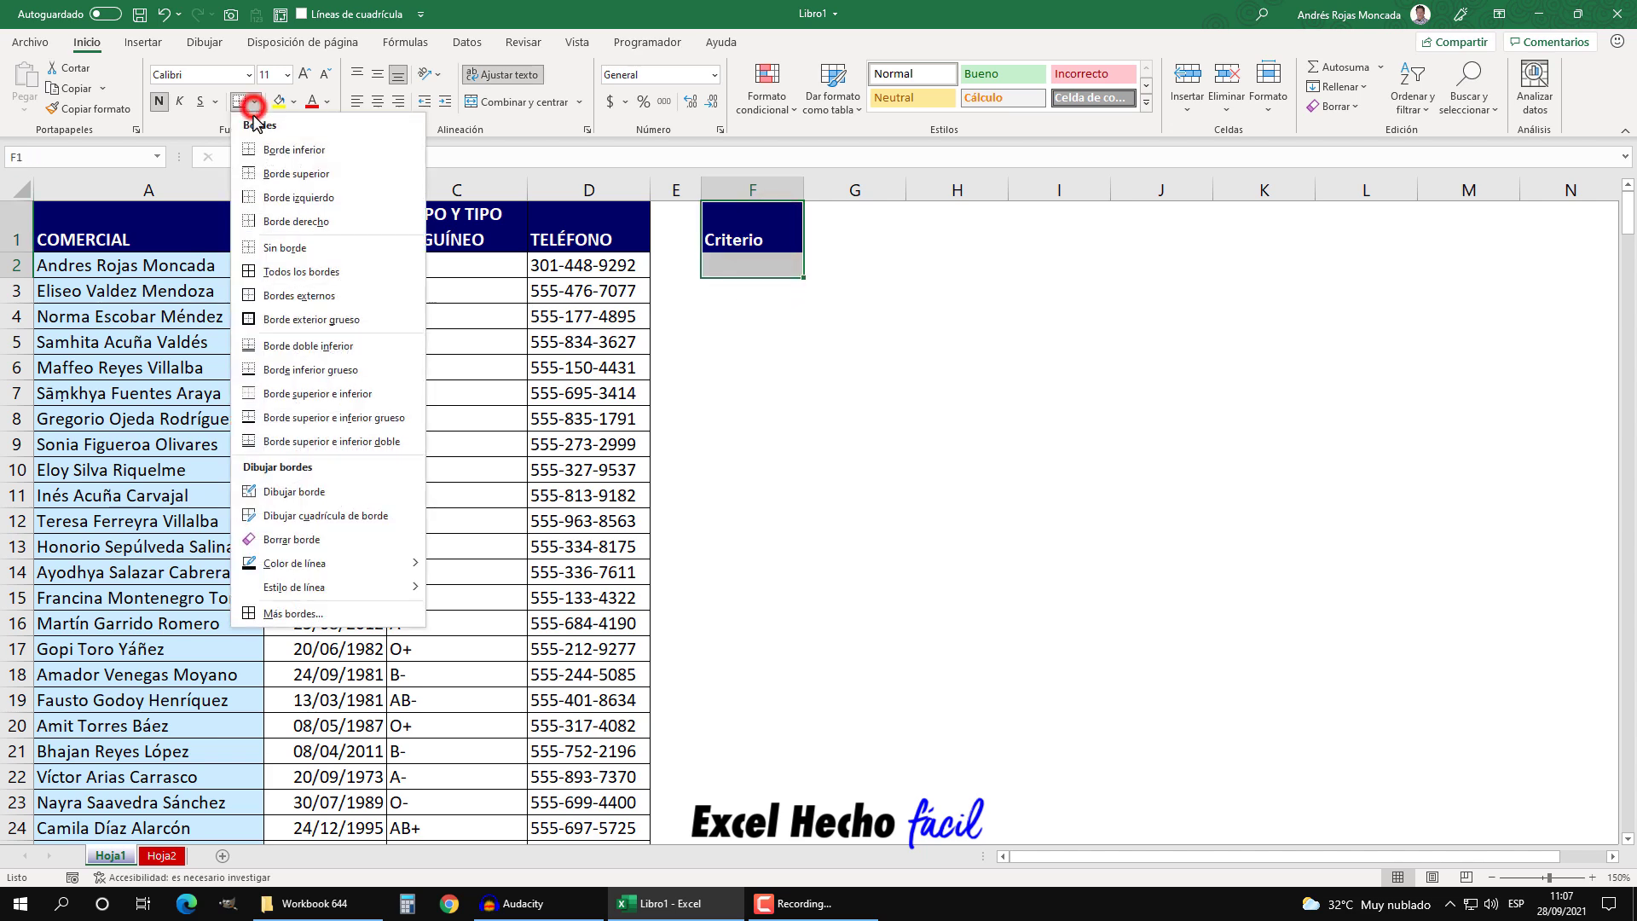
left_click(255, 271)
left_click(764, 267)
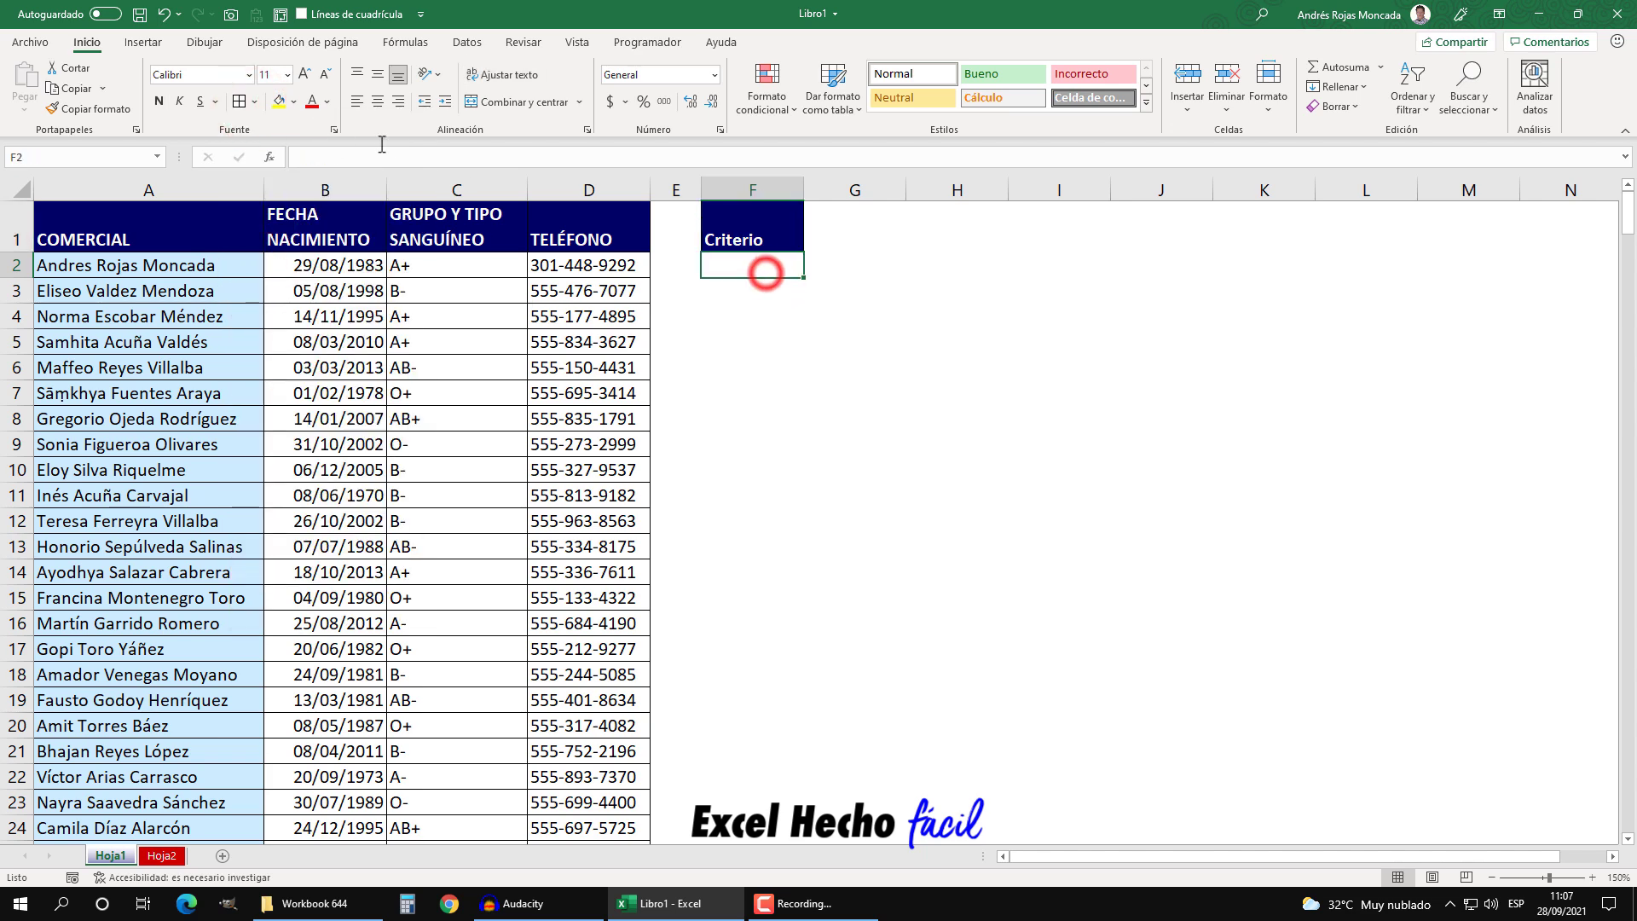
left_click(294, 101)
left_click(307, 304)
Begin a HALLAR formula in F2 that looks for "Mundo" within the text "Hola Mundo!"
left_click(742, 269)
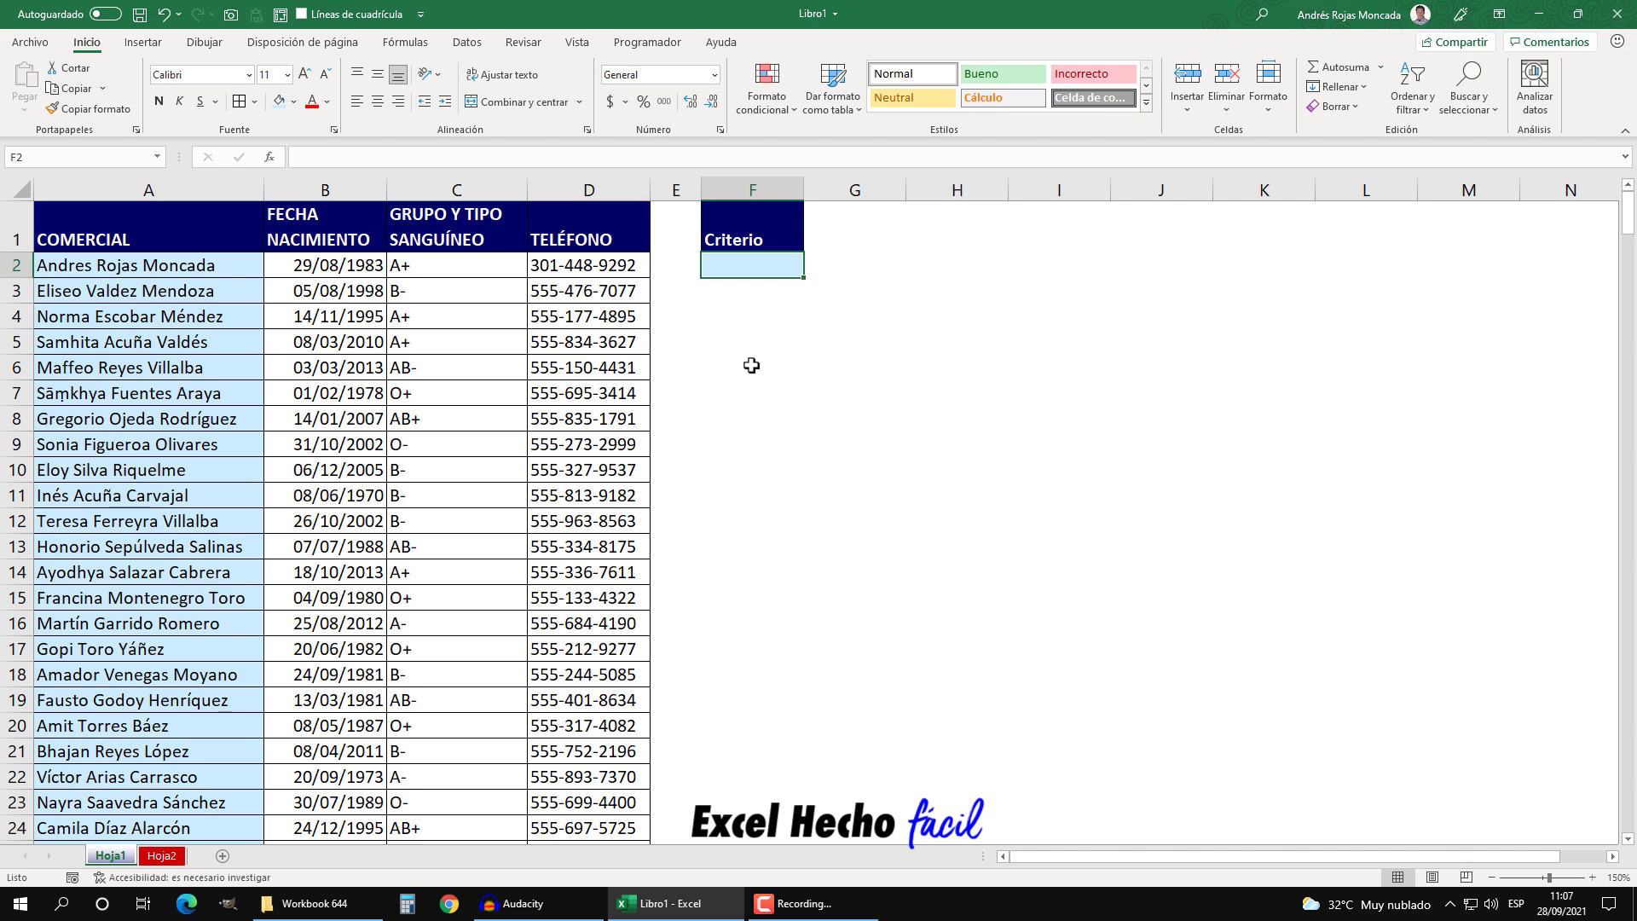
type("=ha")
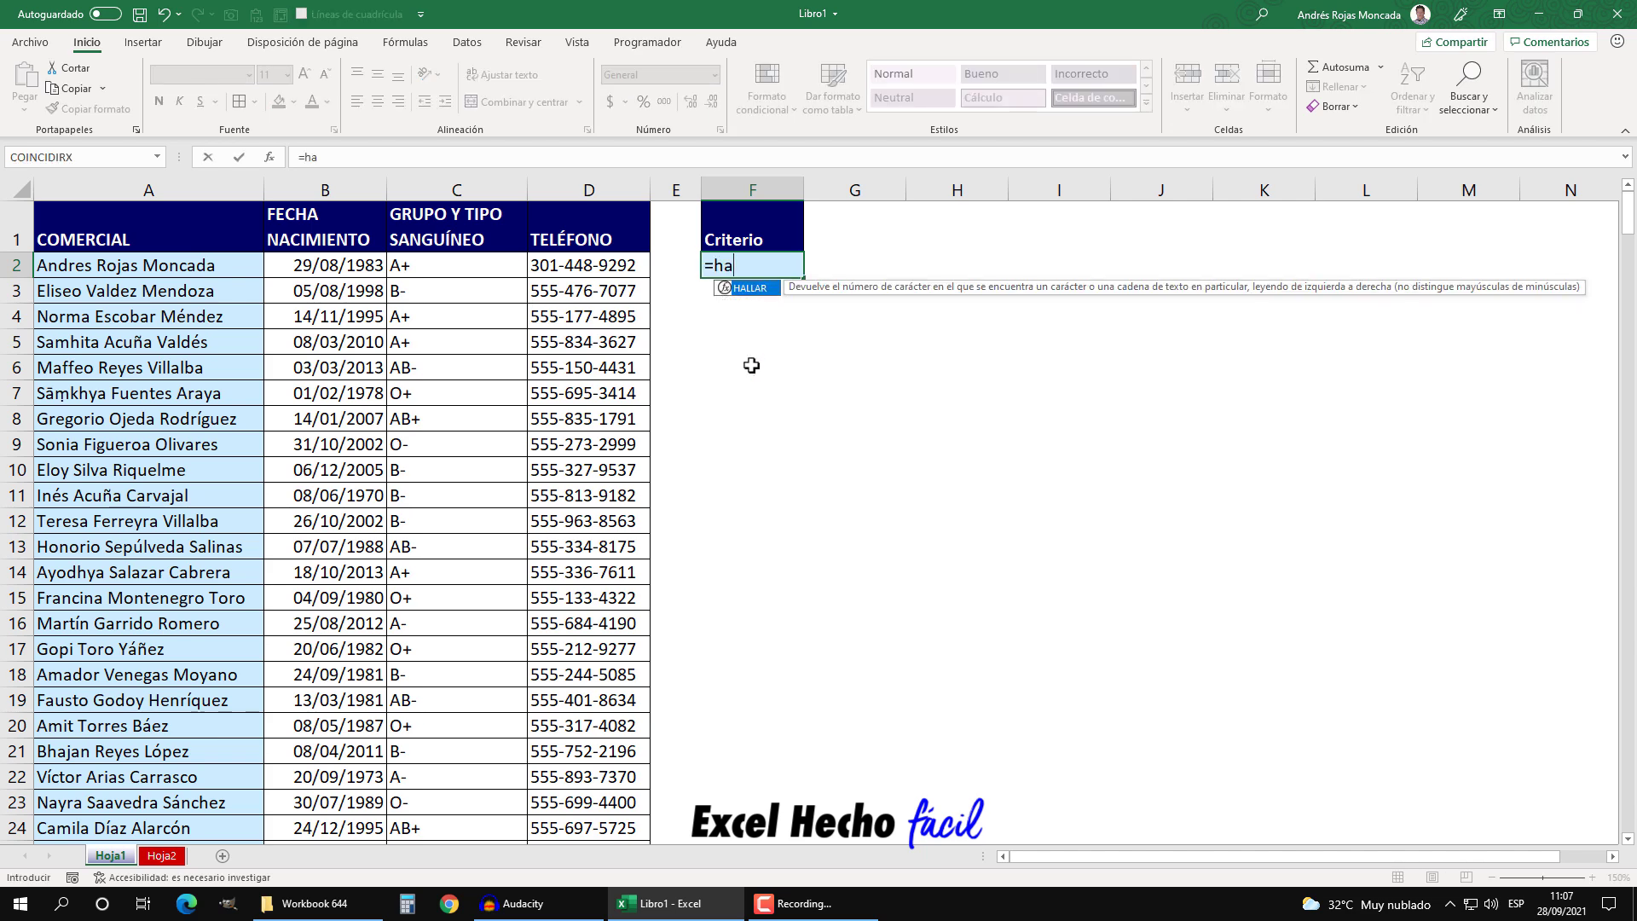
key("Tab")
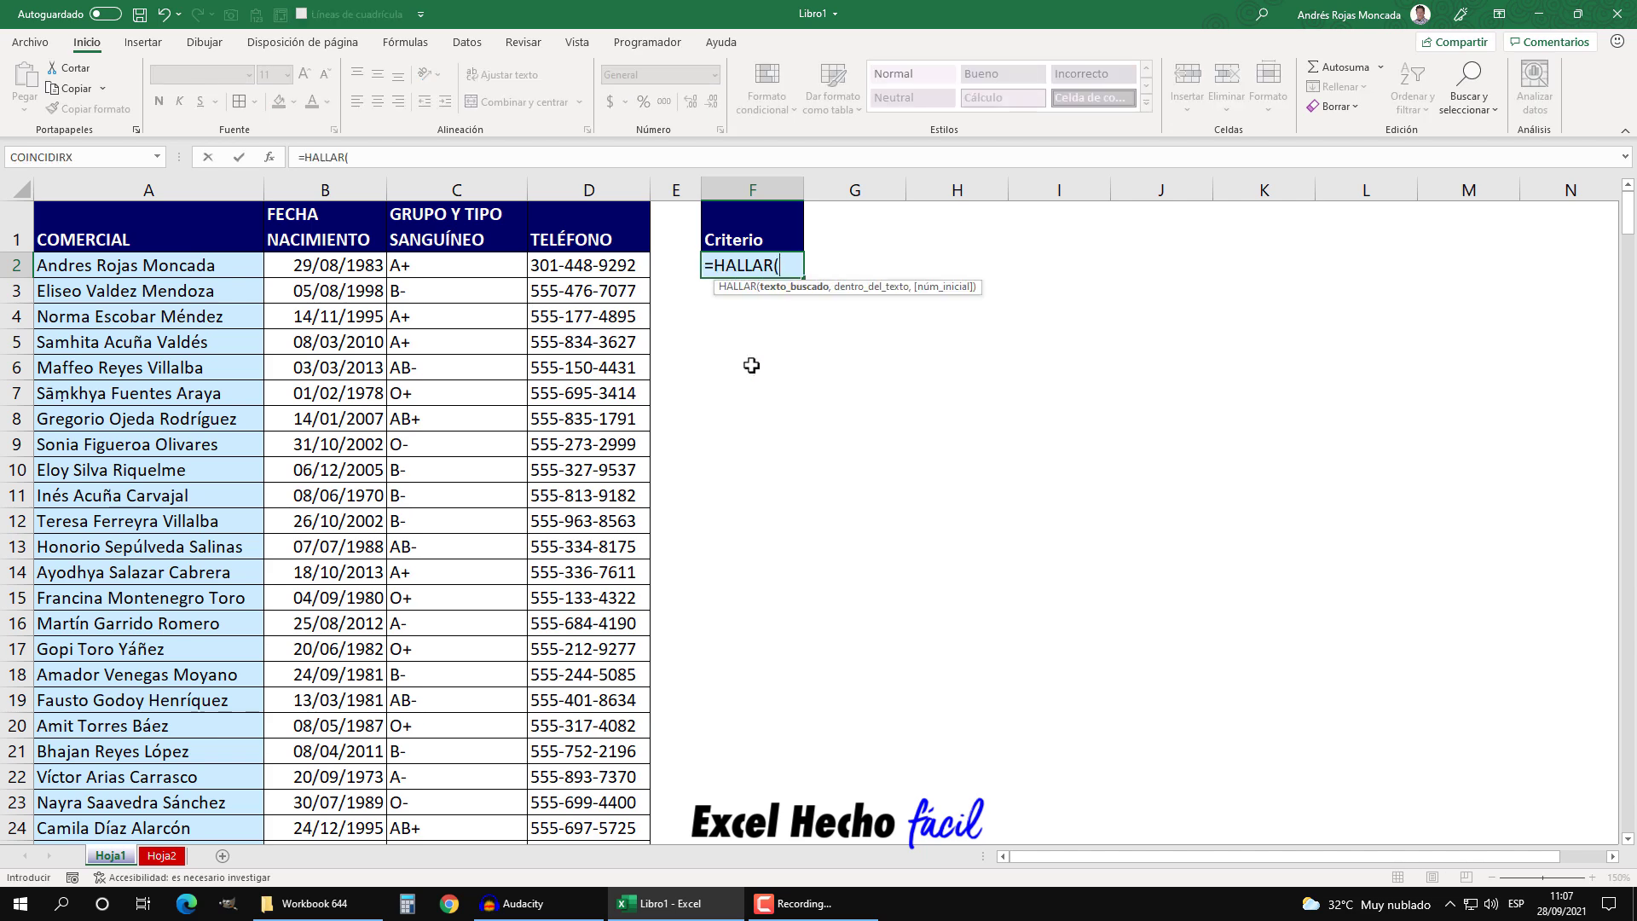
key("BackSpace")
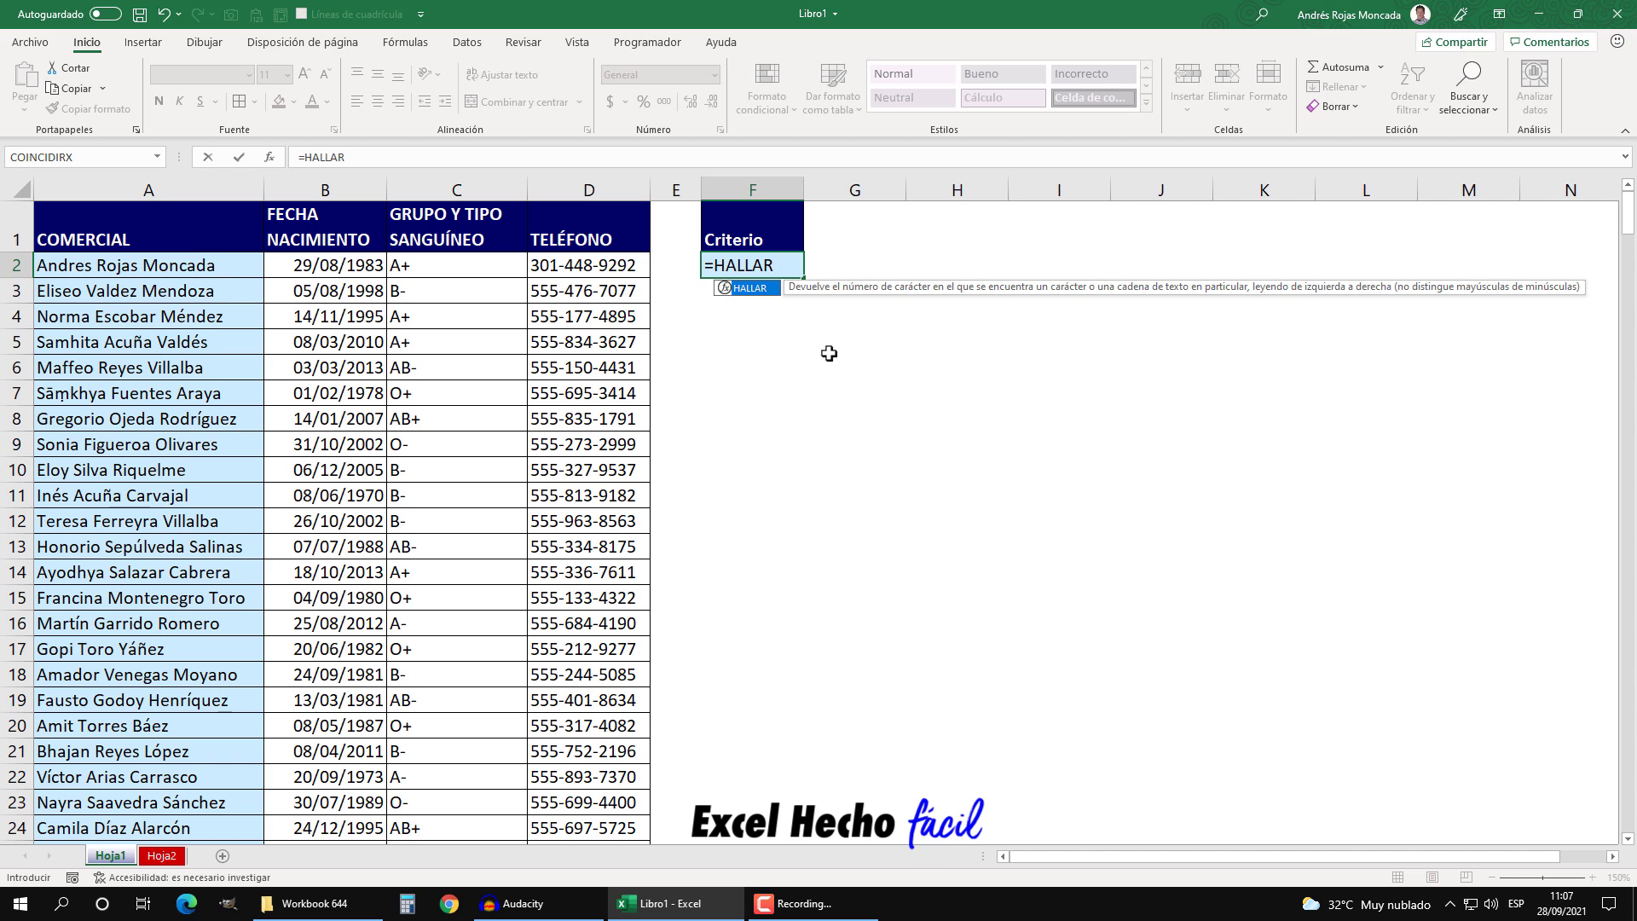
type("(")
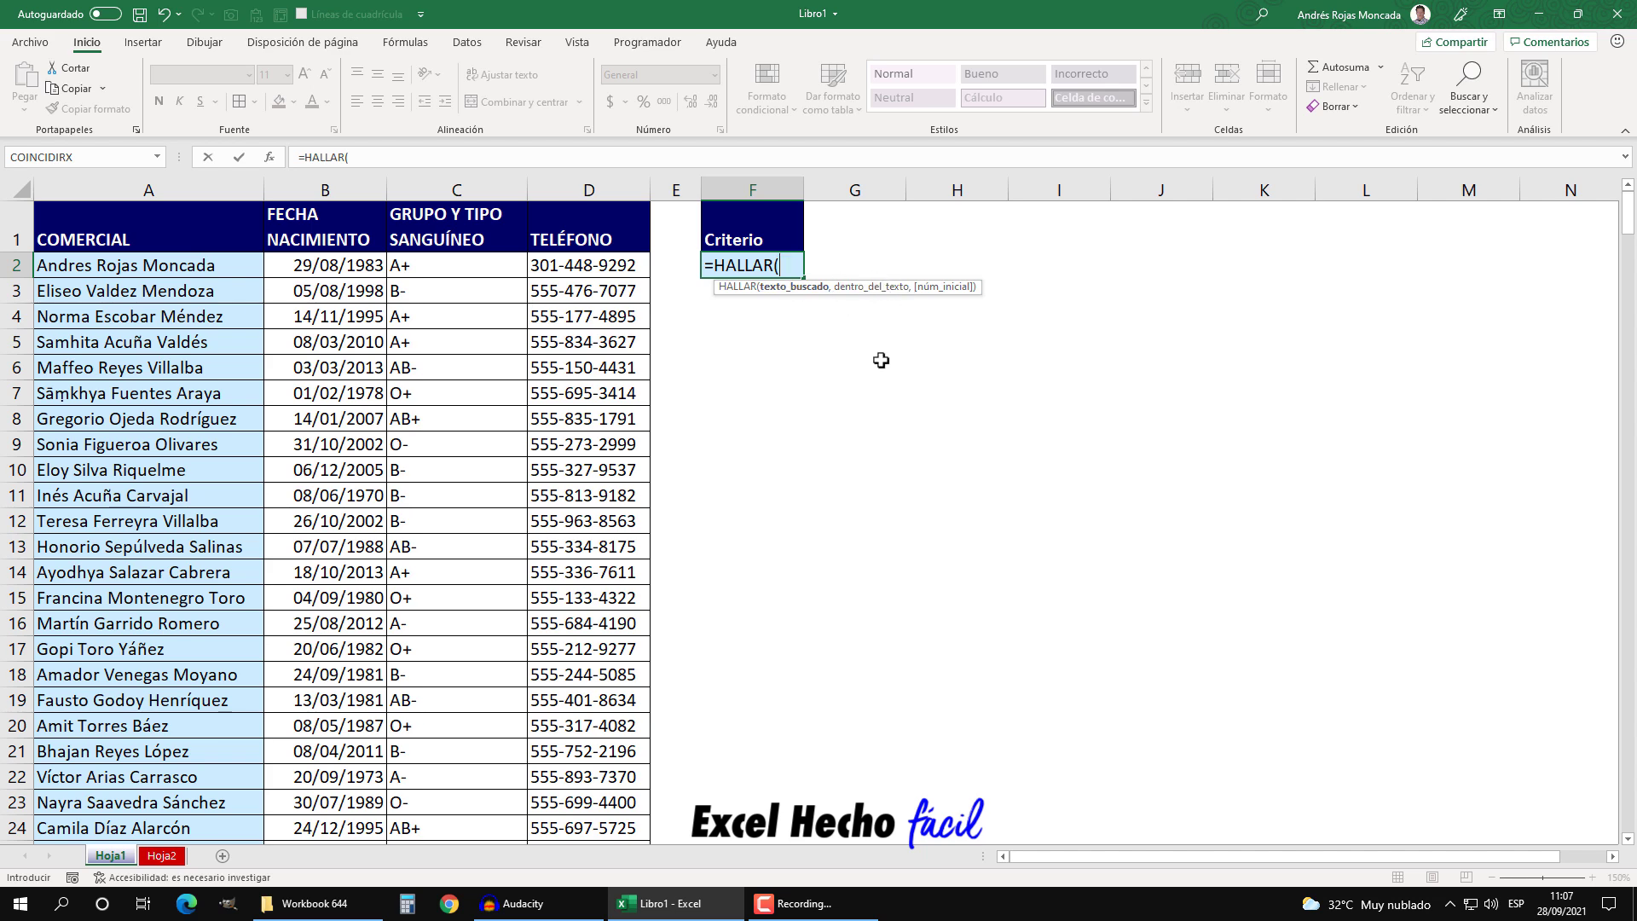
type("\"Mundo\",\"Hola Mundo!")
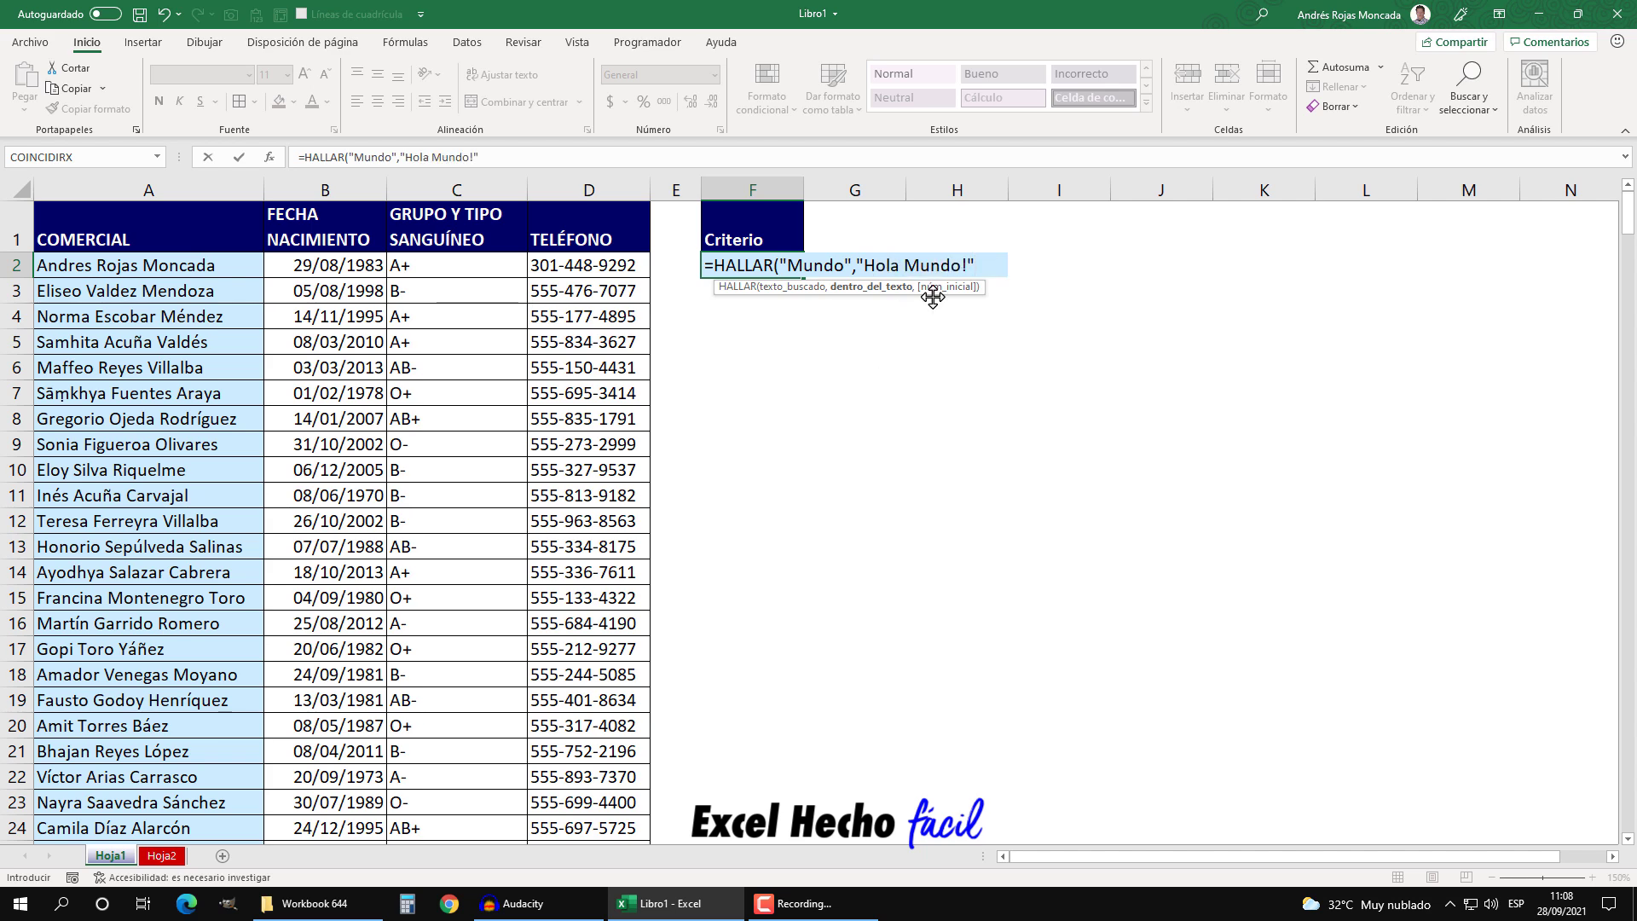
Examine the texto_buscado and dentro_del_texto arguments of the HALLAR formula and where "Mundo" starts inside "Hola Mundo!"
left_click_drag(785, 265, 969, 265)
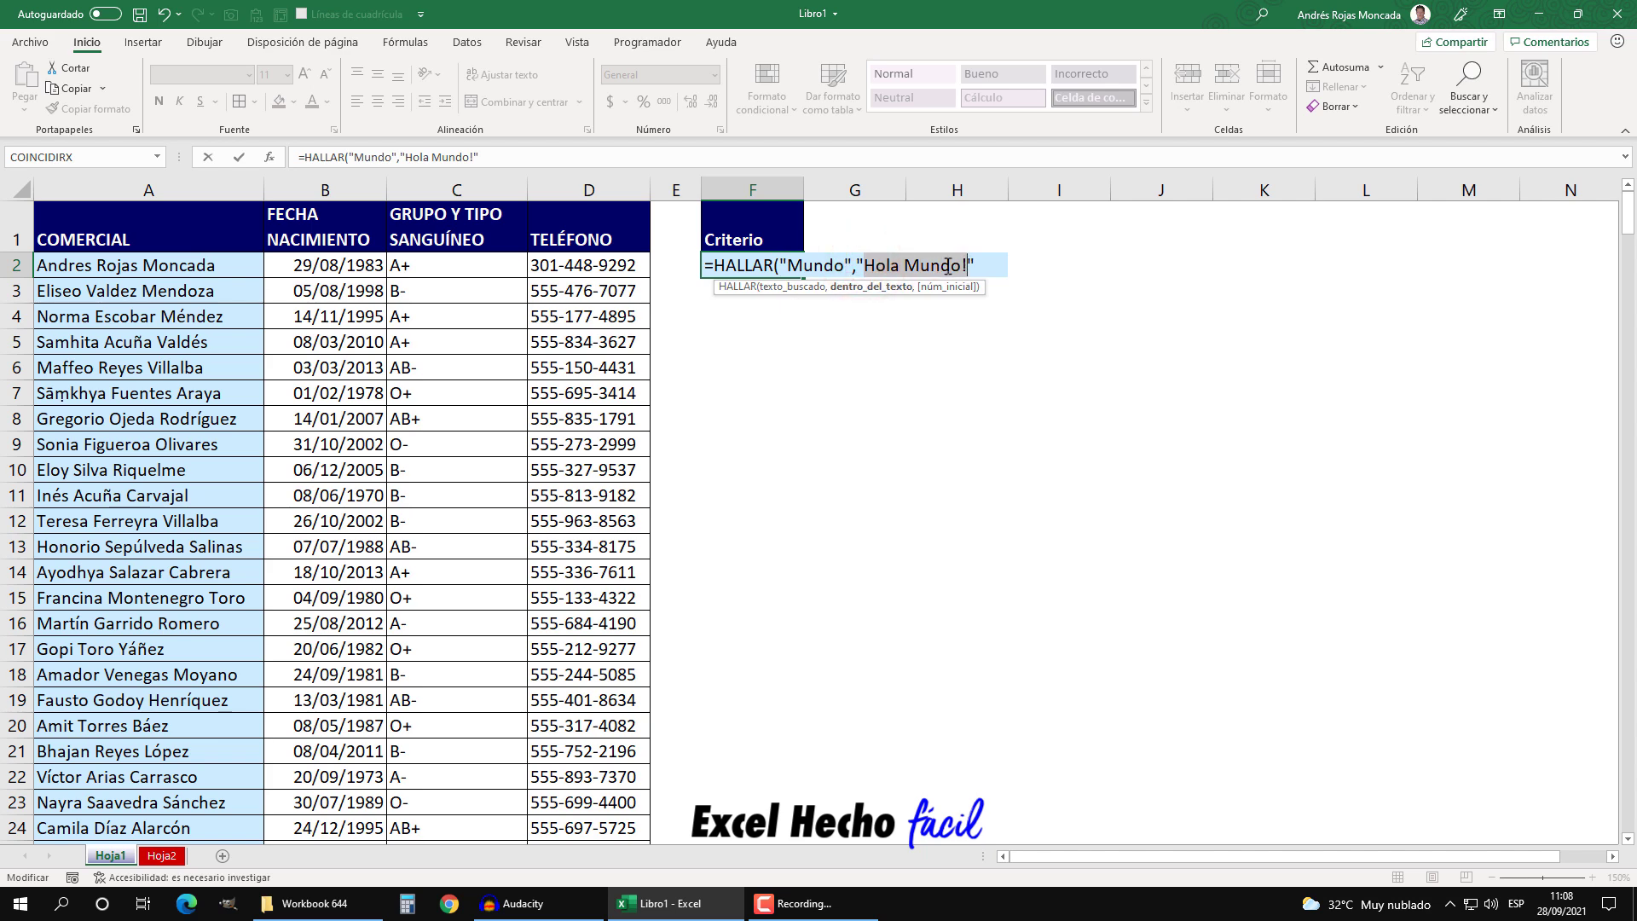
left_click(802, 263)
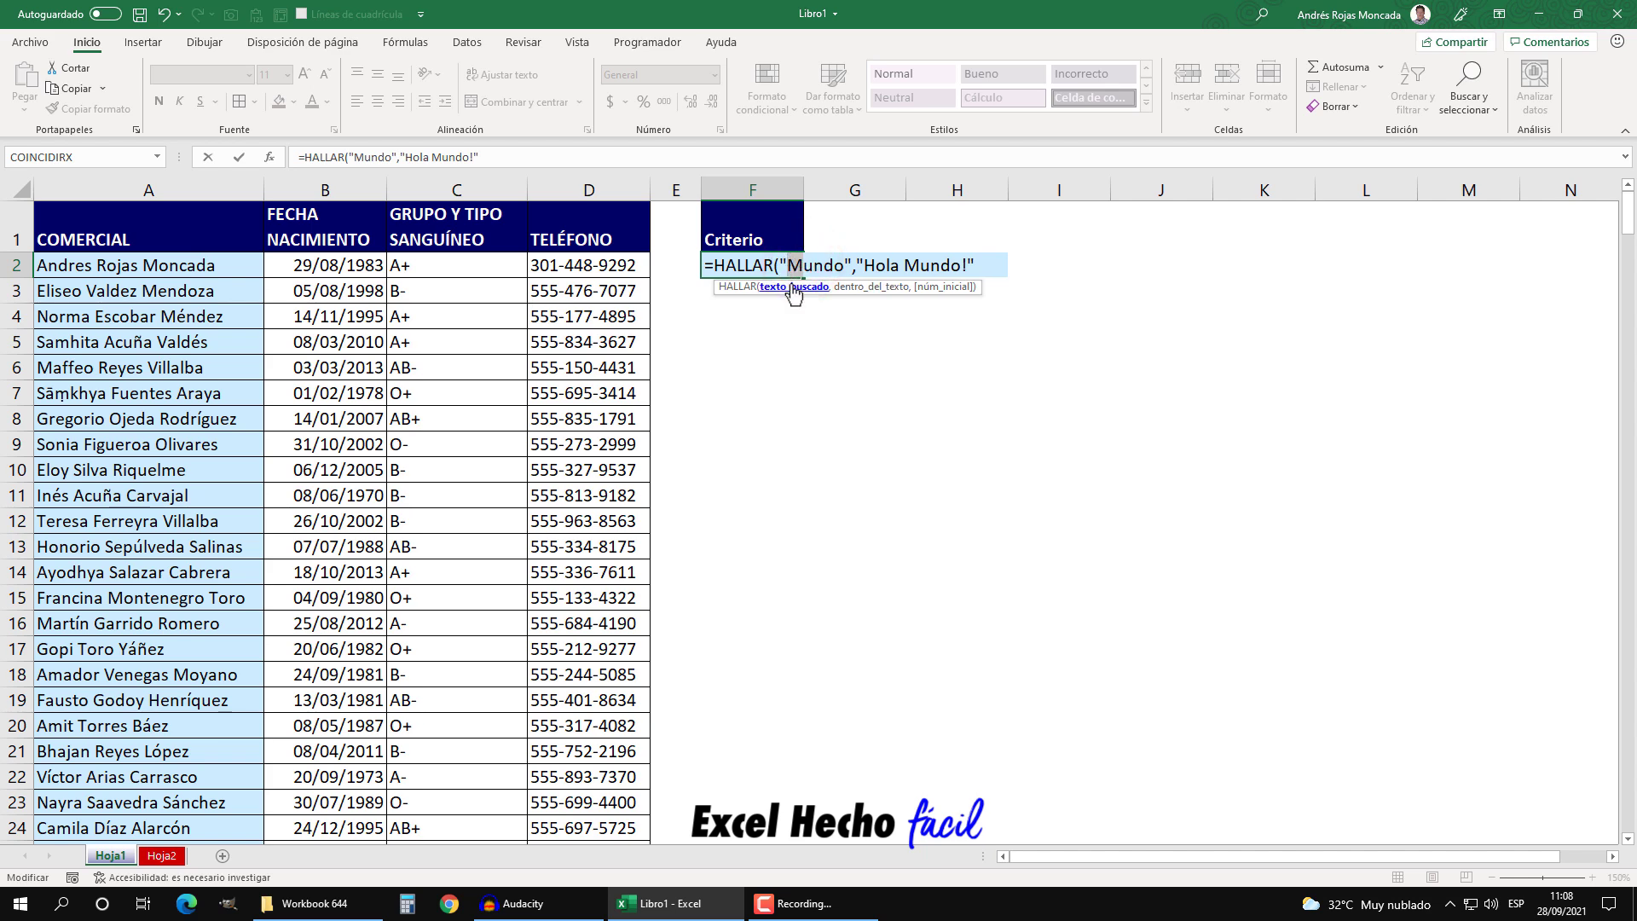
left_click(849, 292)
left_click_drag(864, 265, 970, 265)
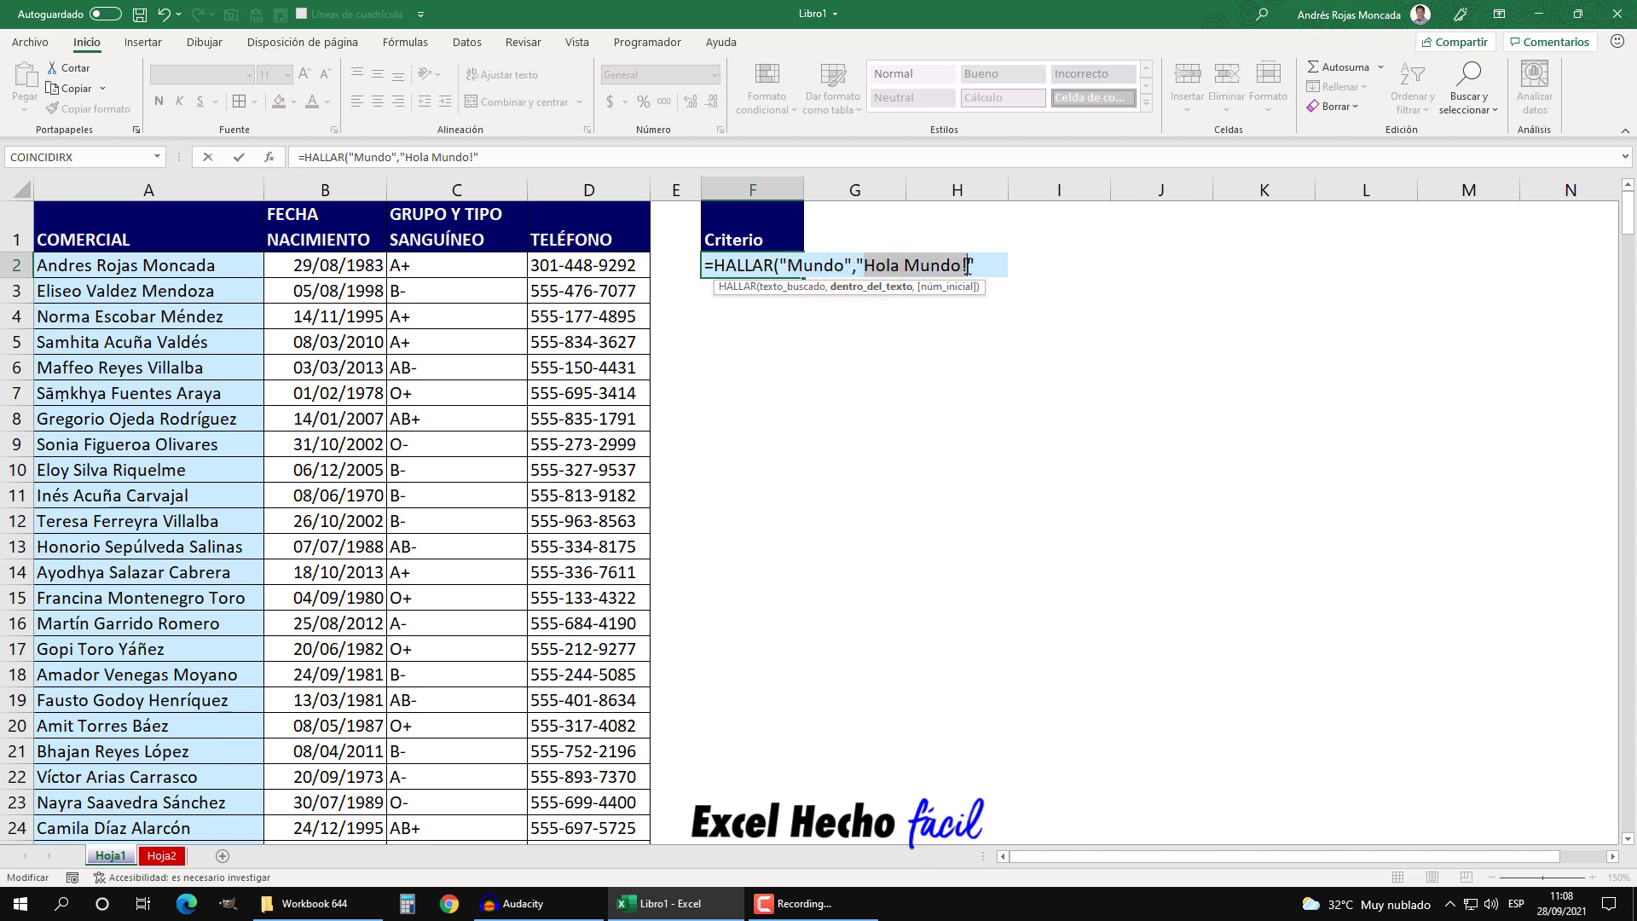
left_click(876, 266)
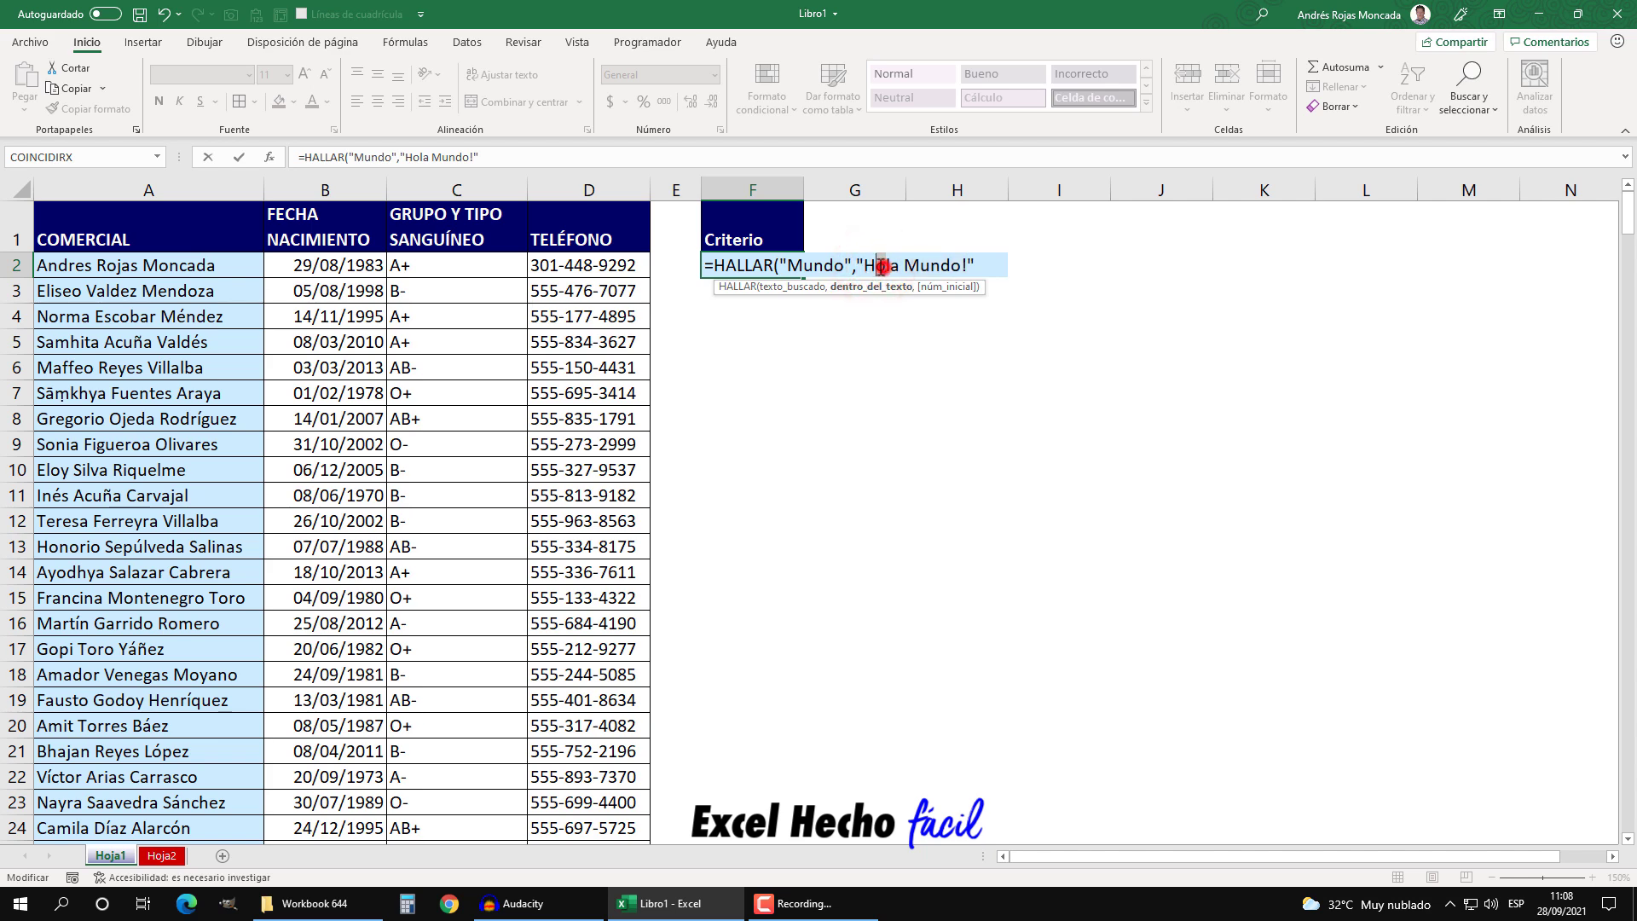
left_click(901, 270)
left_click(907, 270)
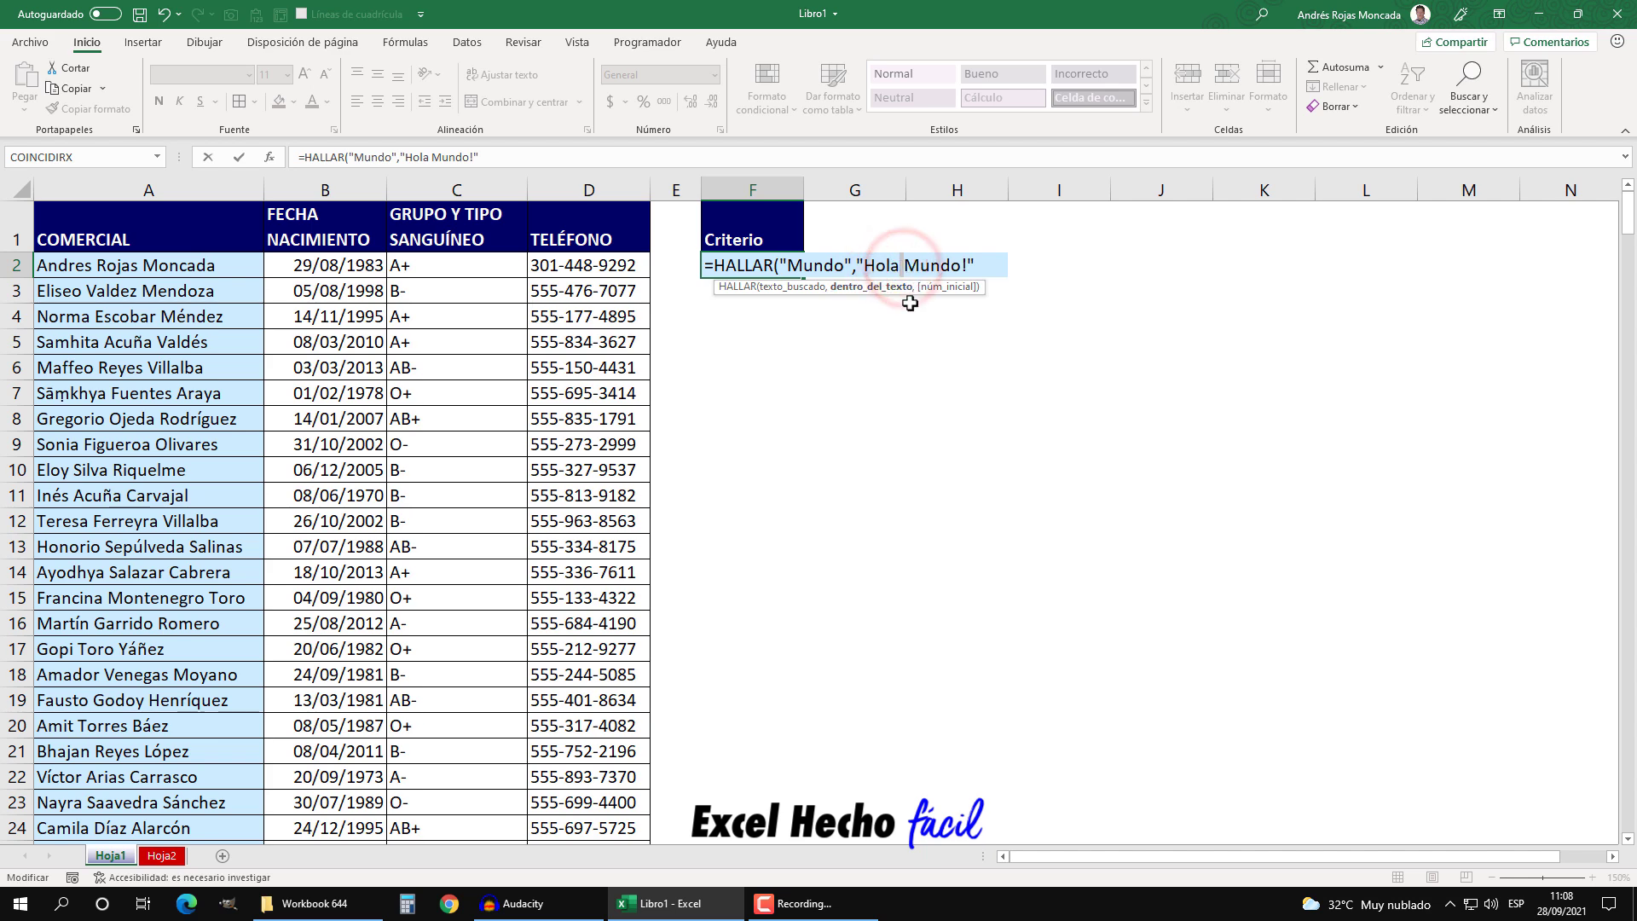
left_click_drag(919, 270, 908, 271)
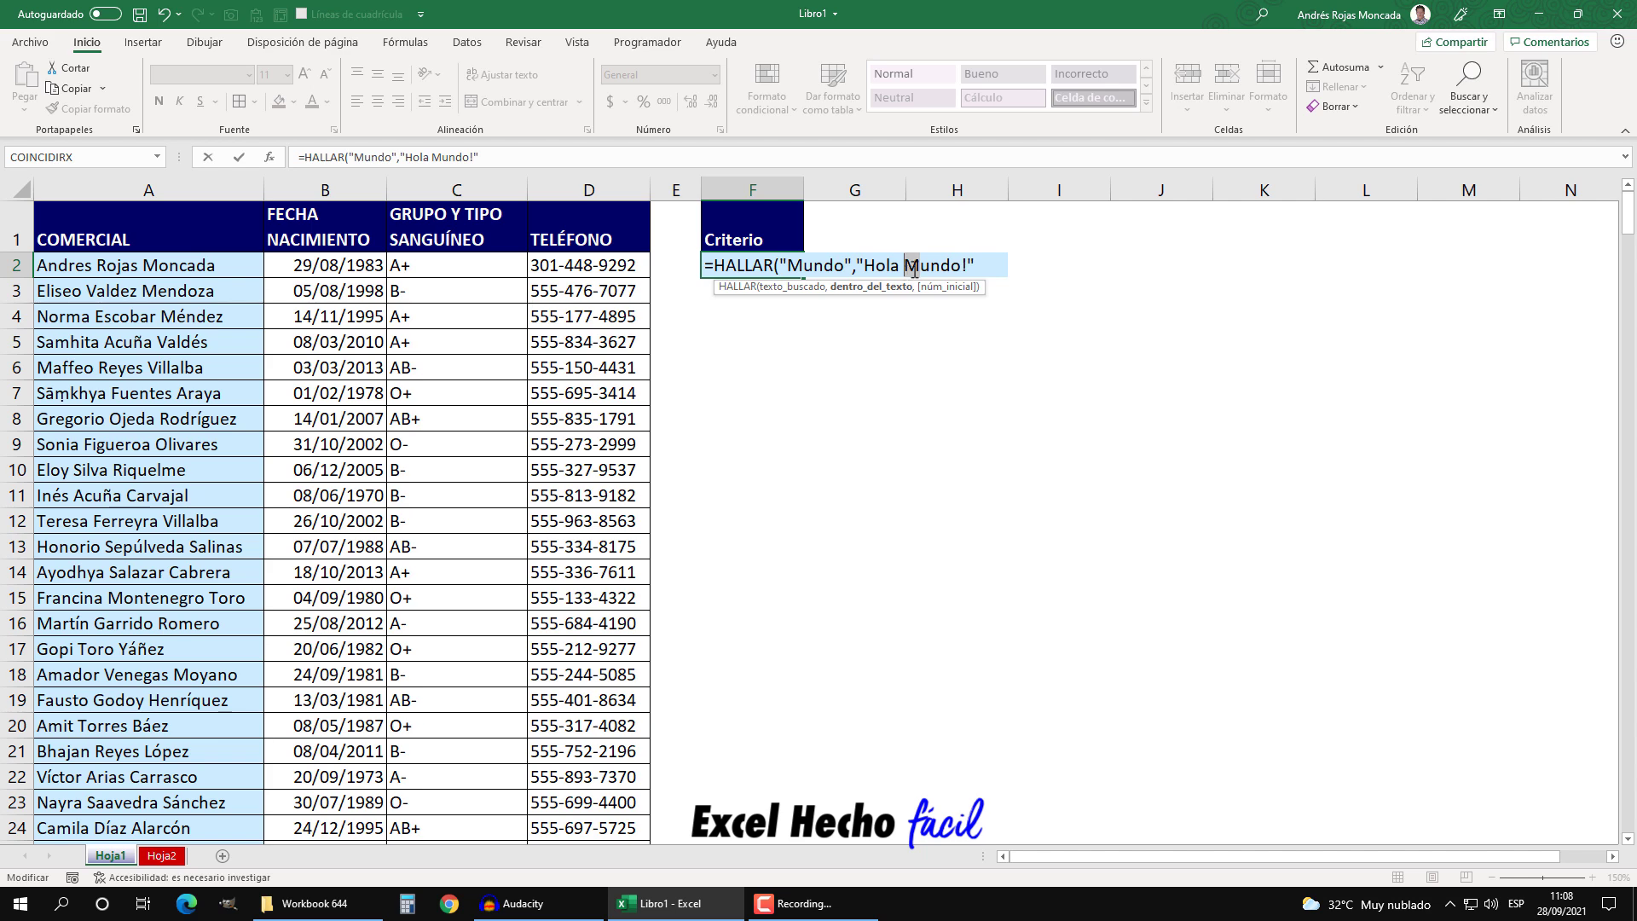
Complete the "Mundo" HALLAR formula in F2, evaluate it in place to check its result, and restore the formula text
left_click(977, 265)
type(")")
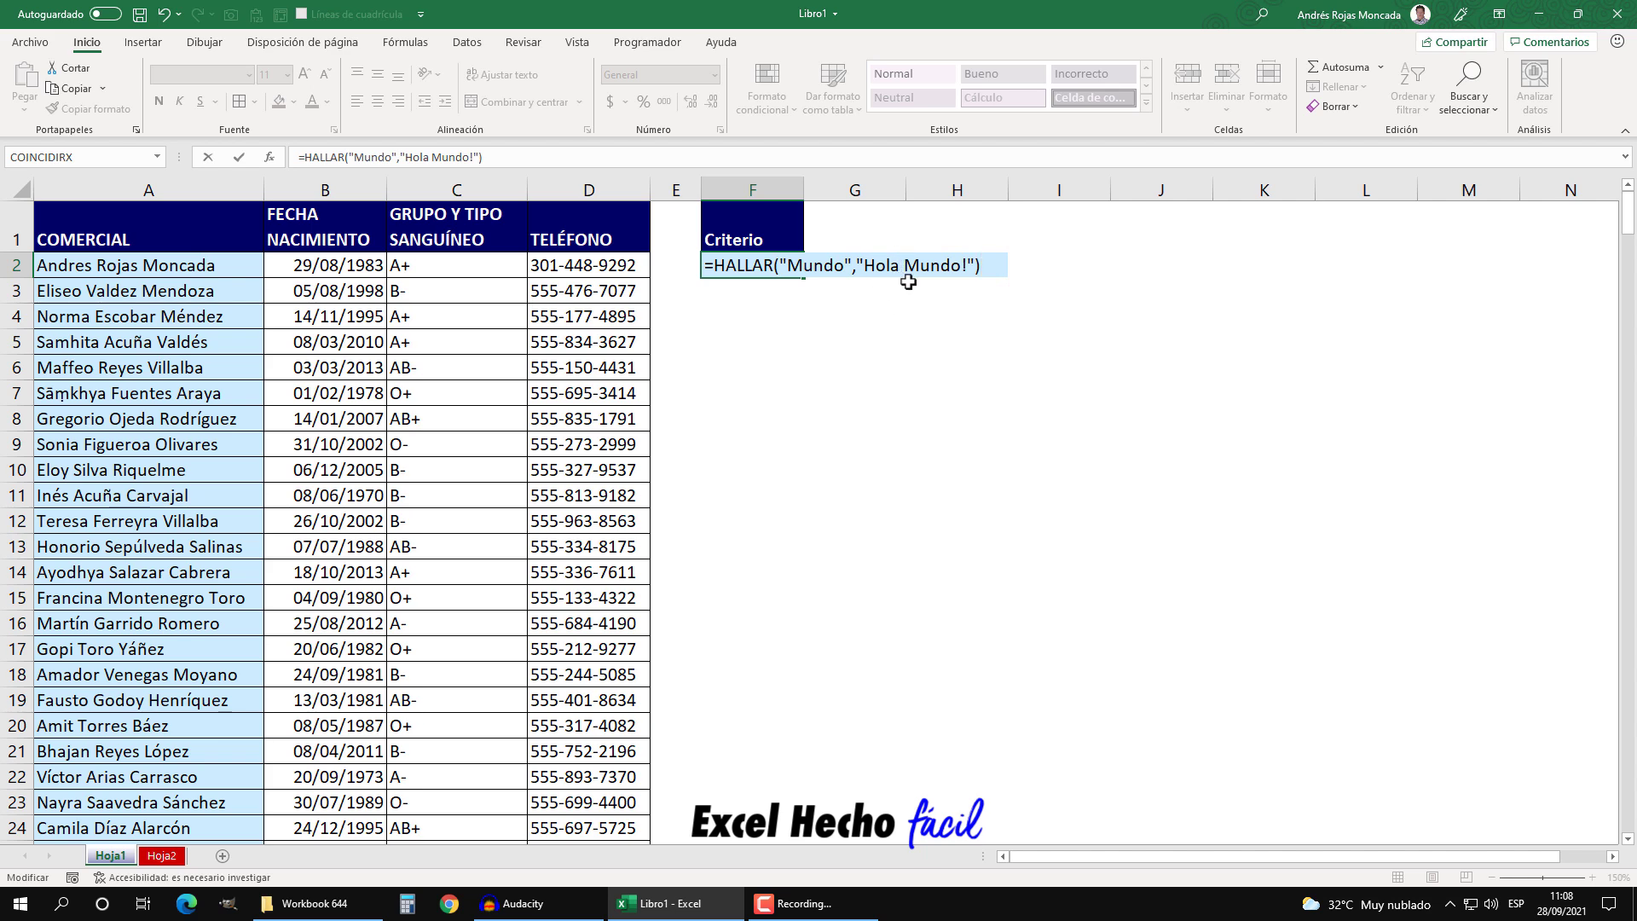
key("F9")
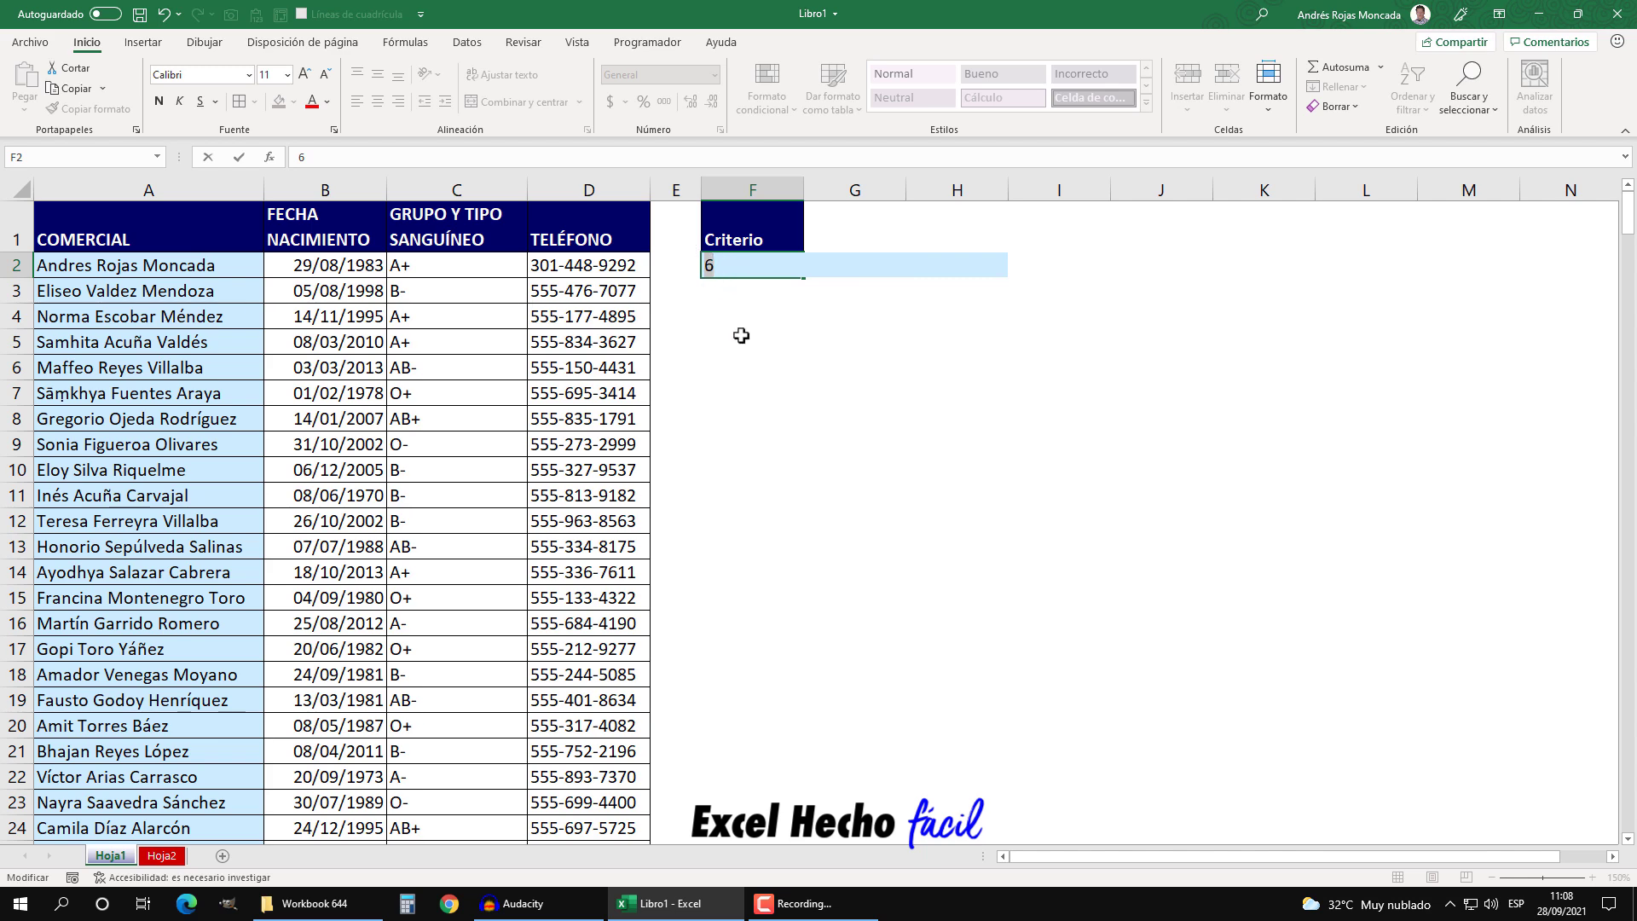
key("ctrl+z")
Replace the HALLAR arguments in F2 with "Toro" as the searched text and cell A2 as the text to search within
left_click_drag(988, 266, 779, 269)
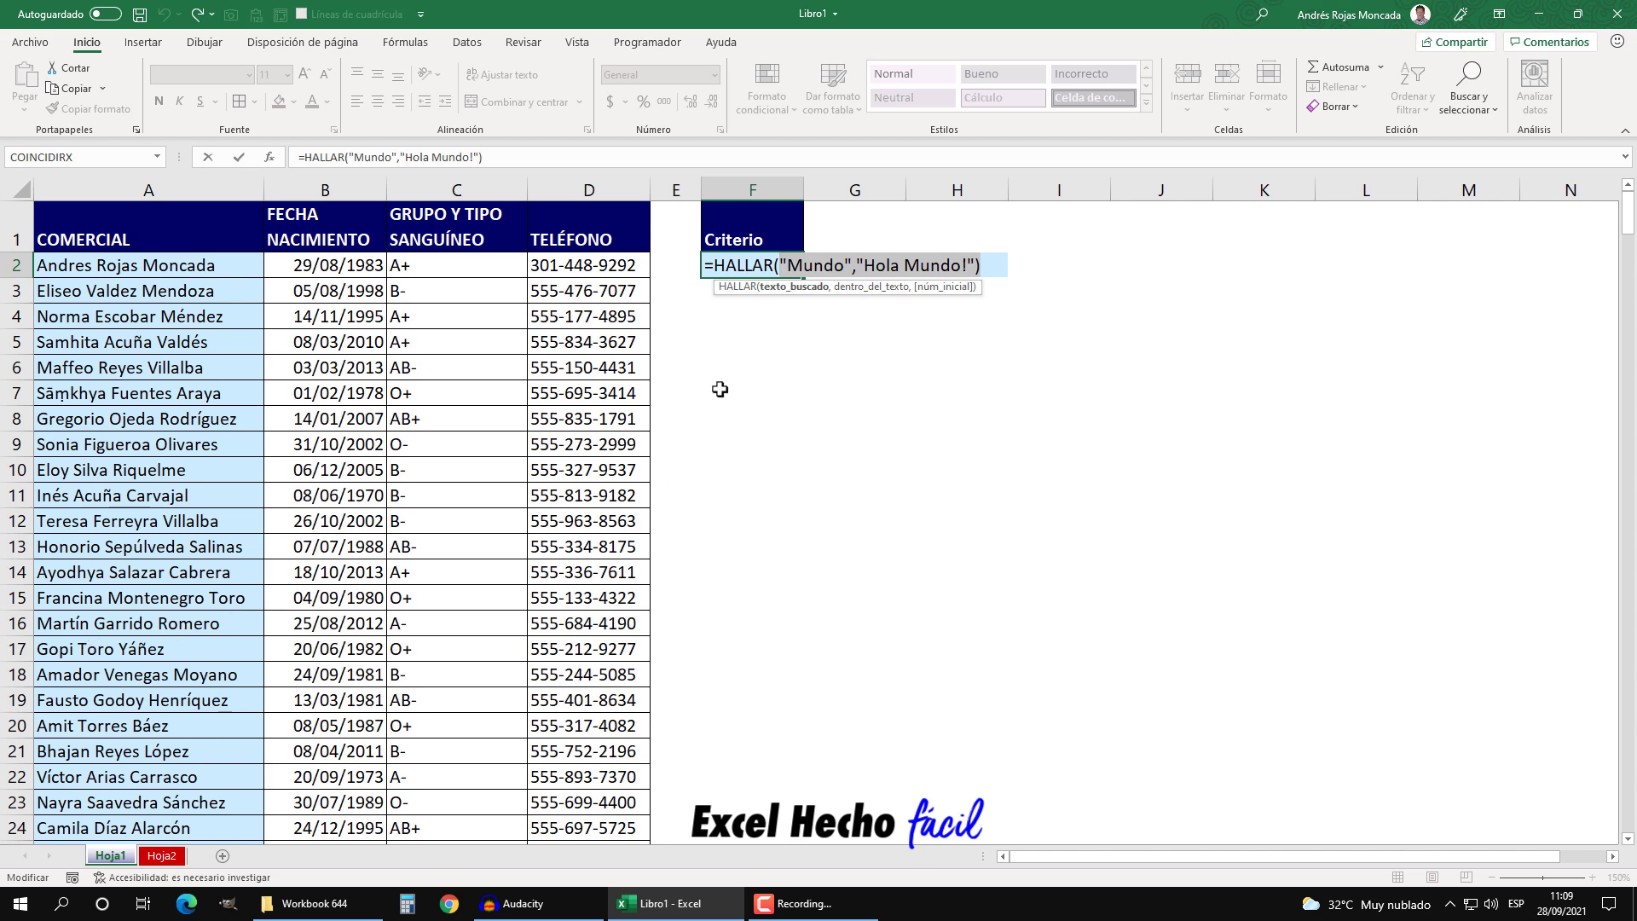
type("\"")
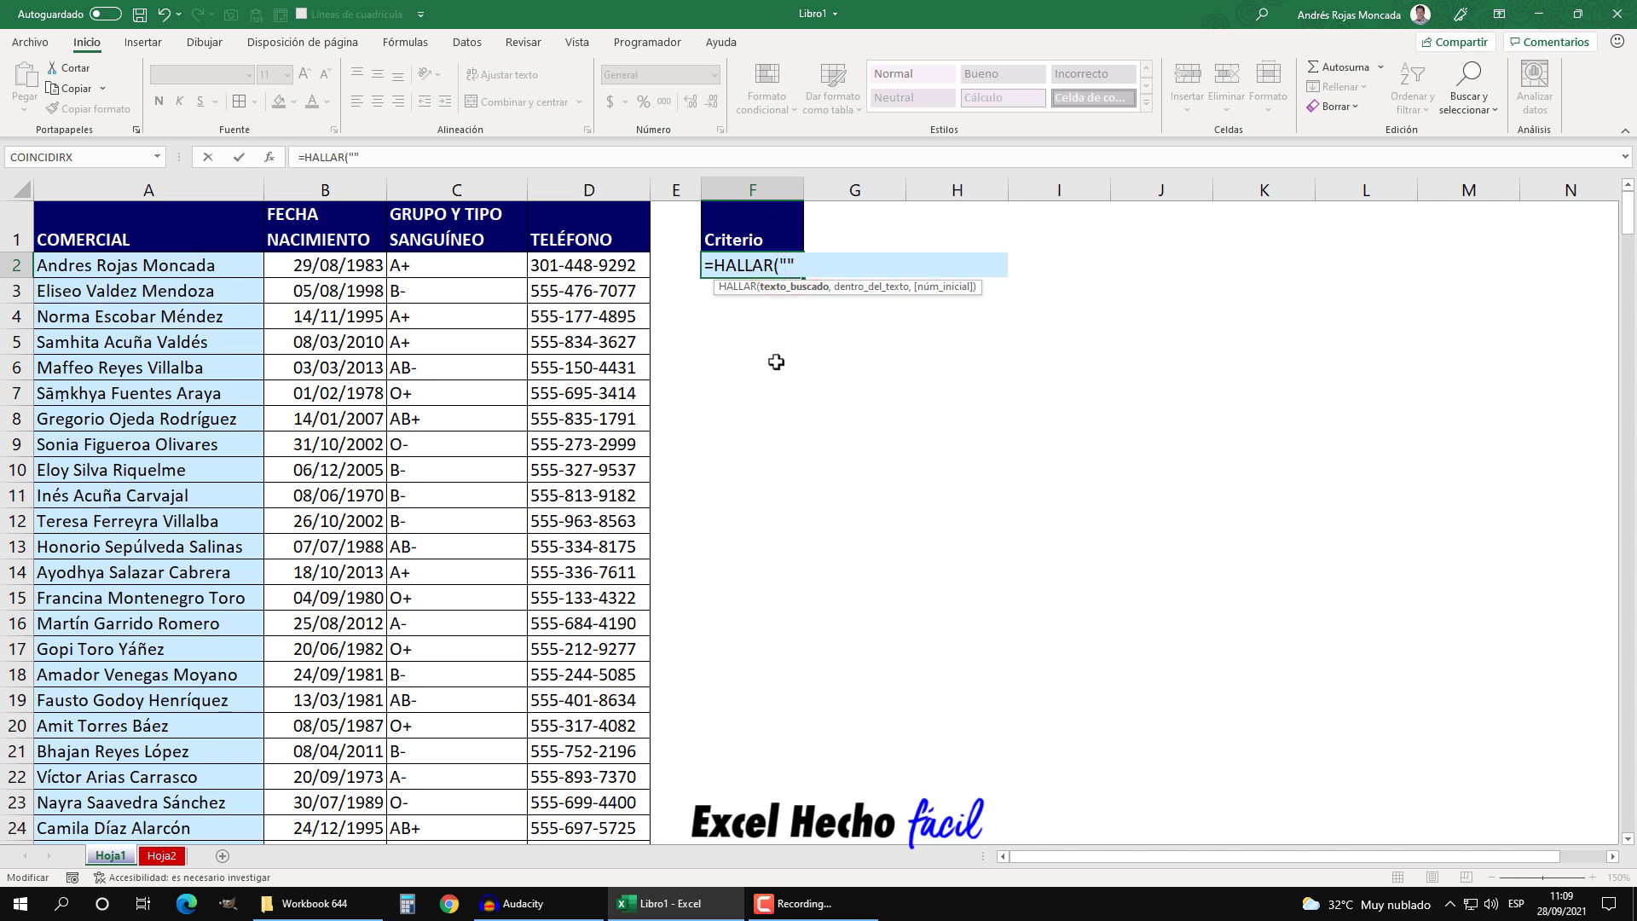
type("Toro\",")
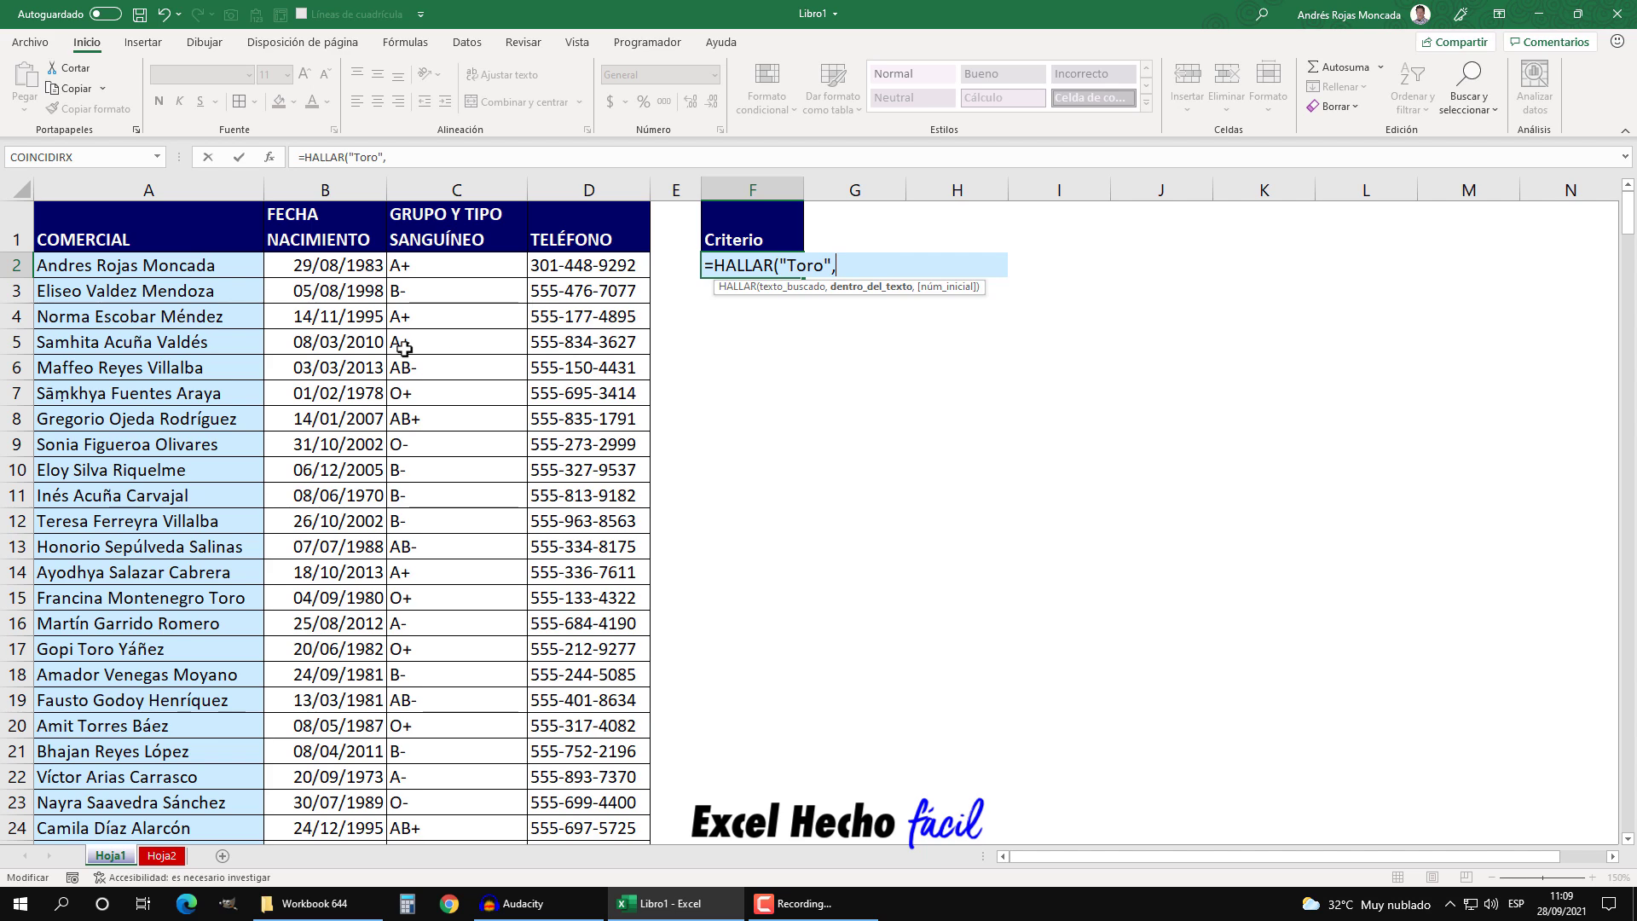
left_click(168, 266)
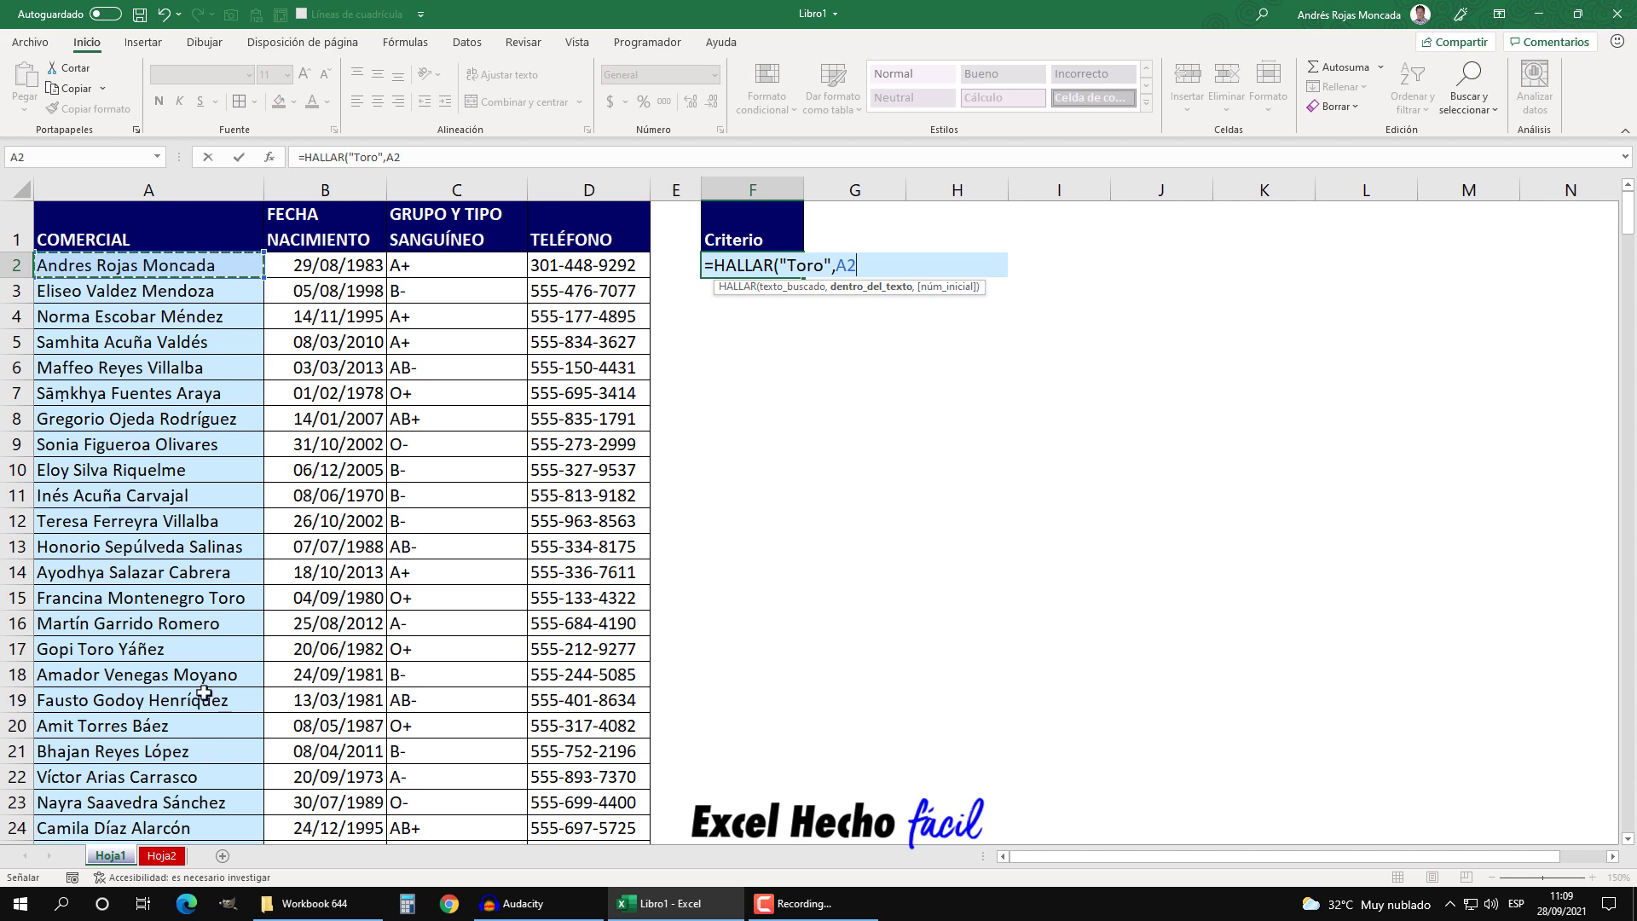
Make the column of the A2 reference absolute as $A2 and complete the formula =HALLAR("Toro",$A2)
left_click(846, 265)
left_click(847, 265)
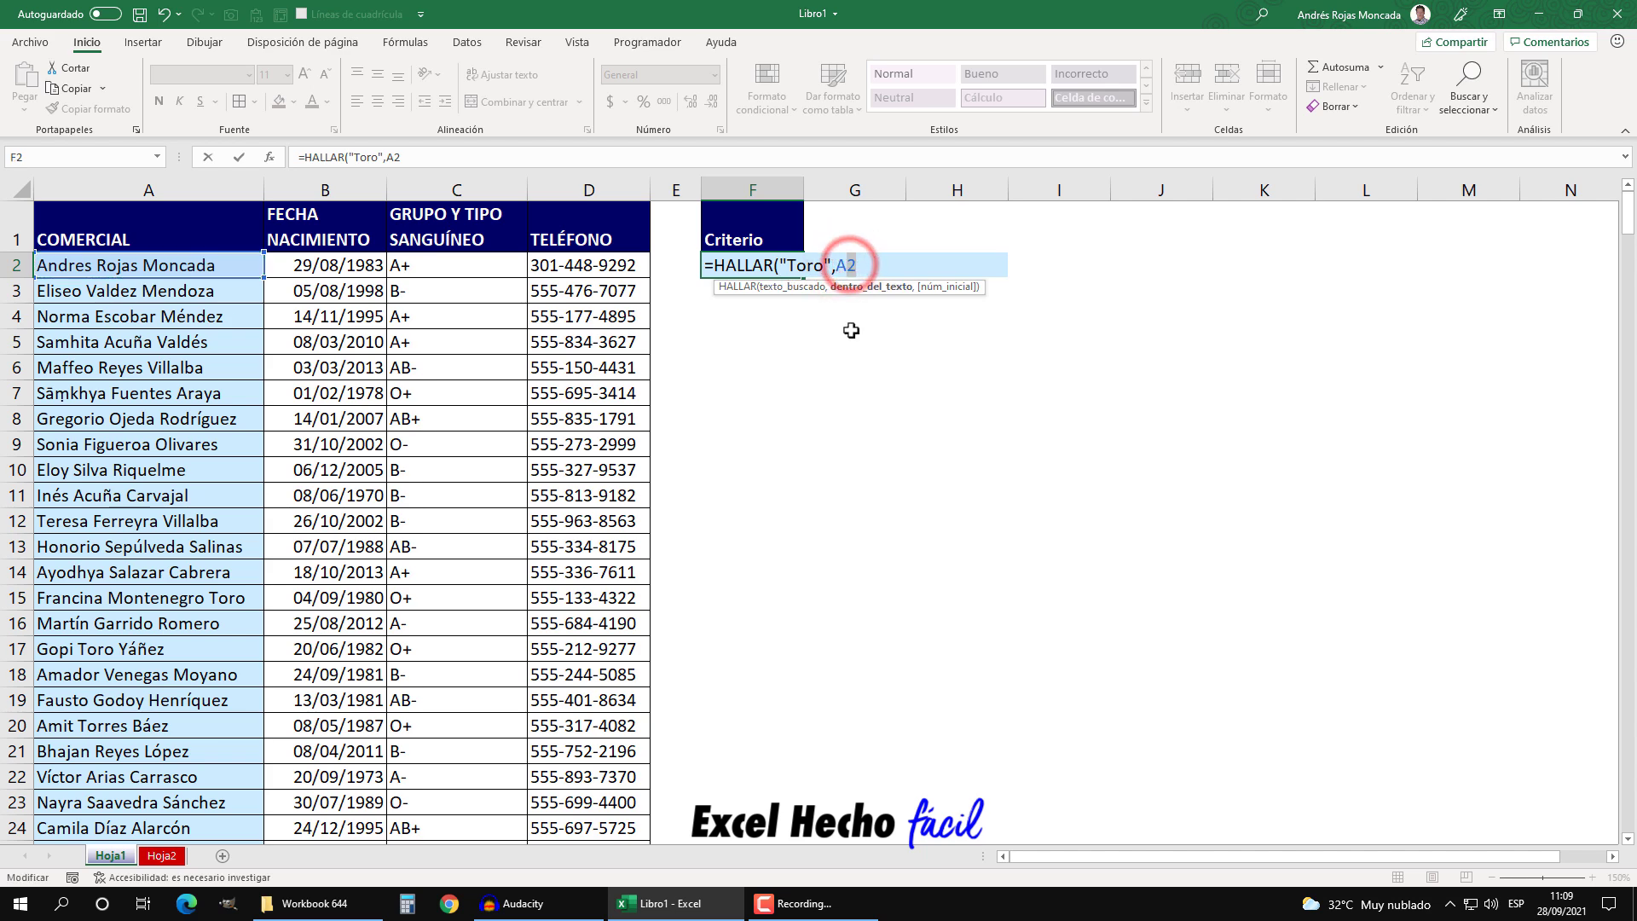
left_click(867, 260)
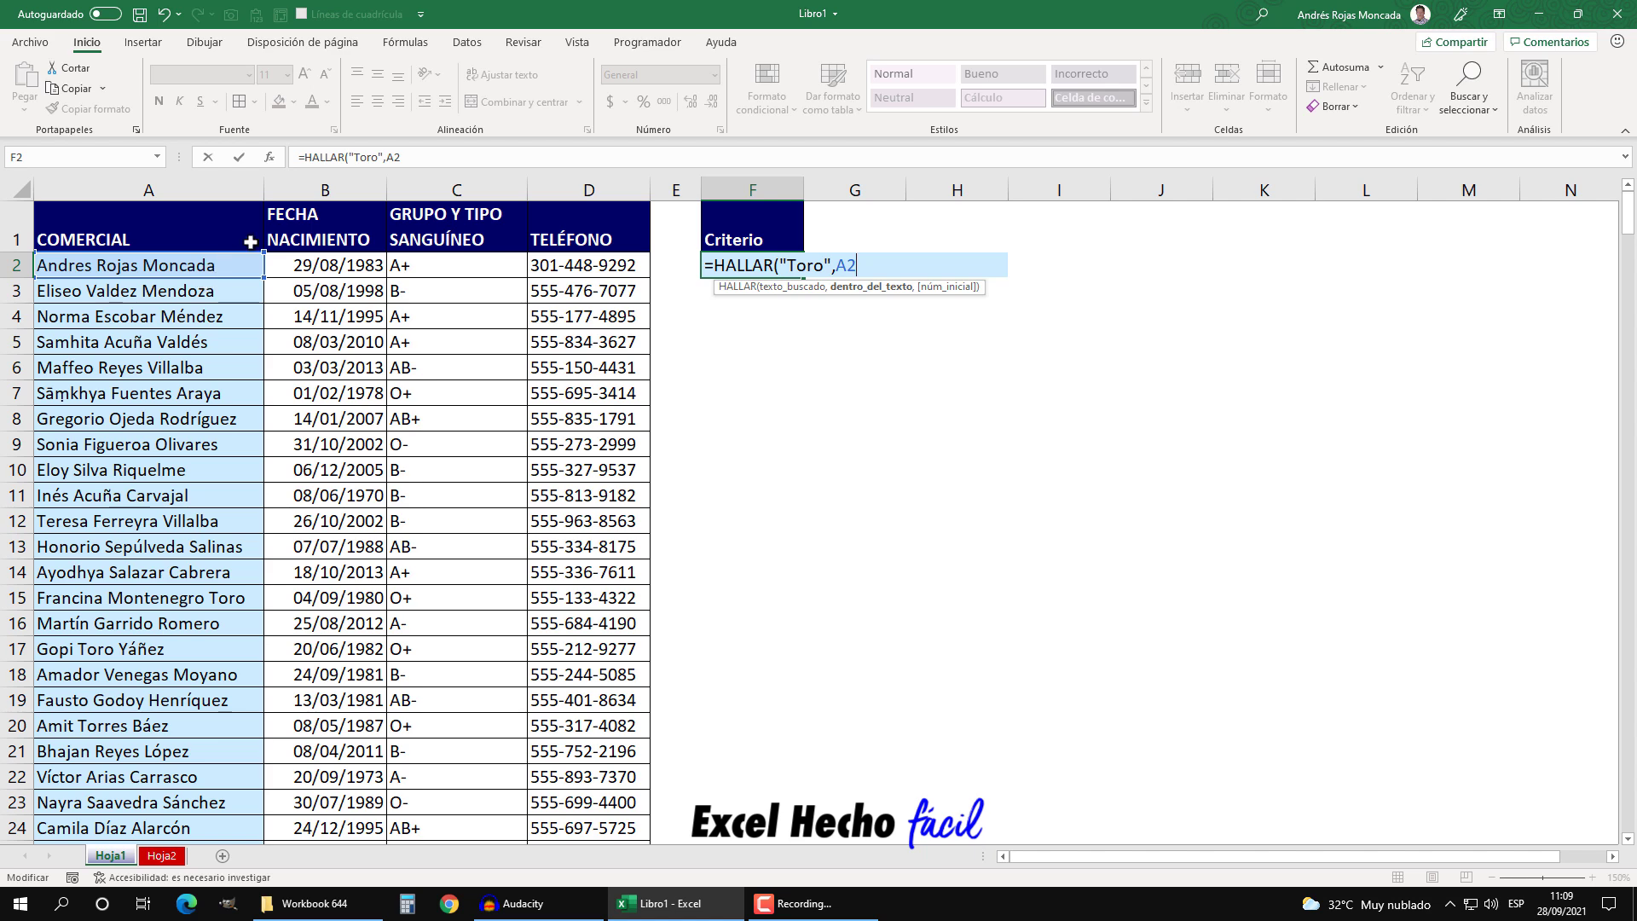
left_click(839, 266)
type("$")
left_click_drag(857, 265, 835, 265)
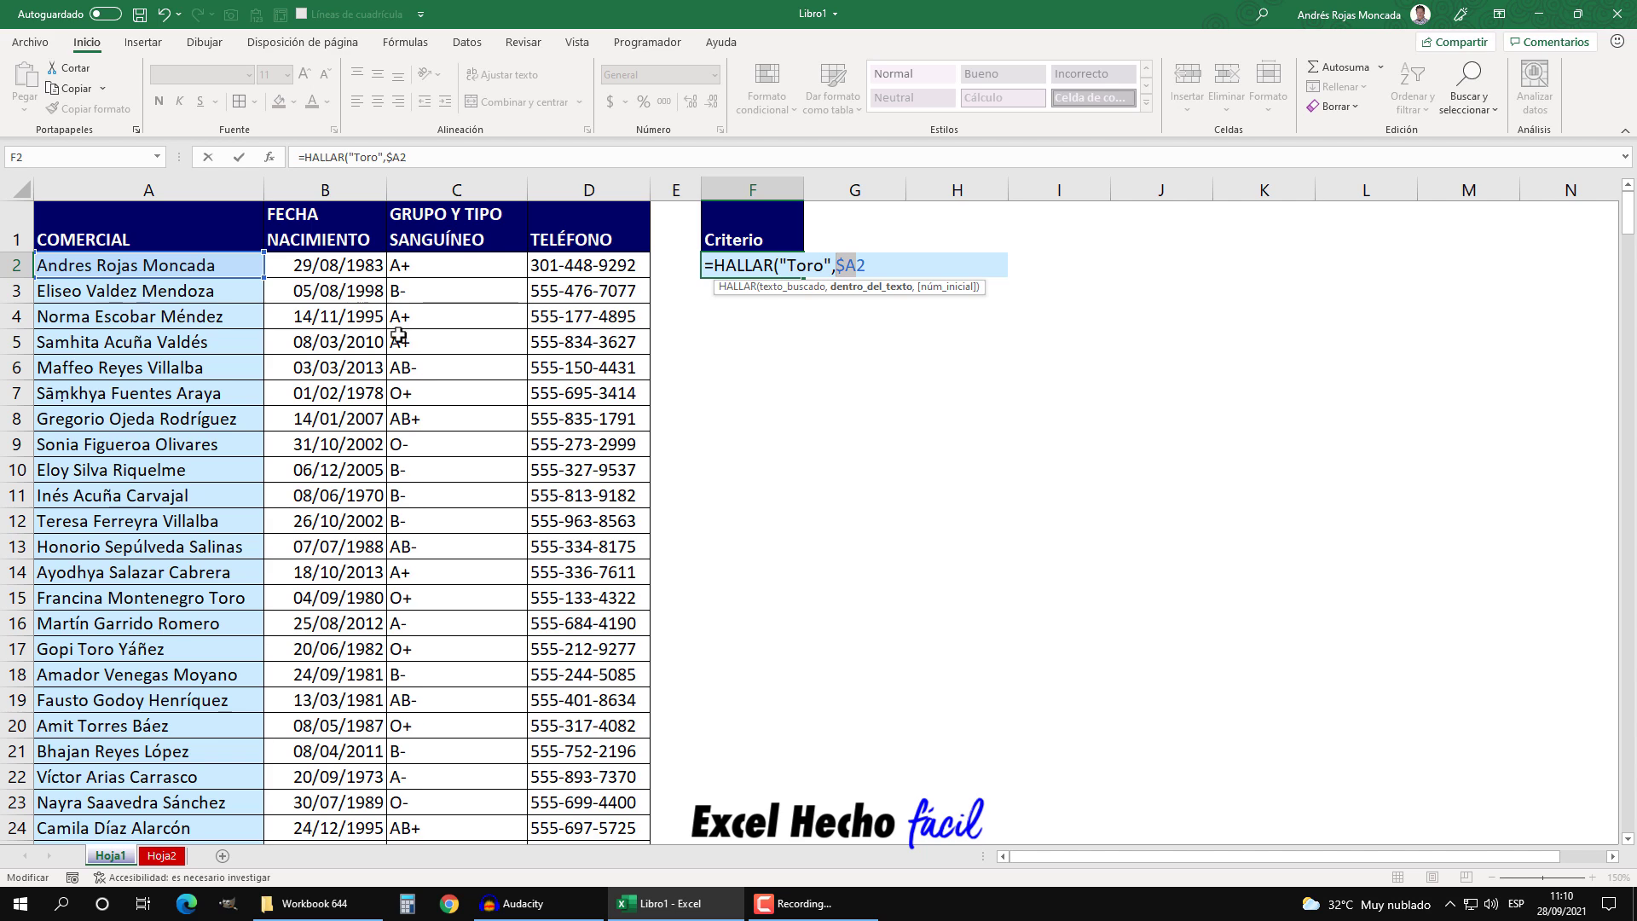
left_click(857, 265)
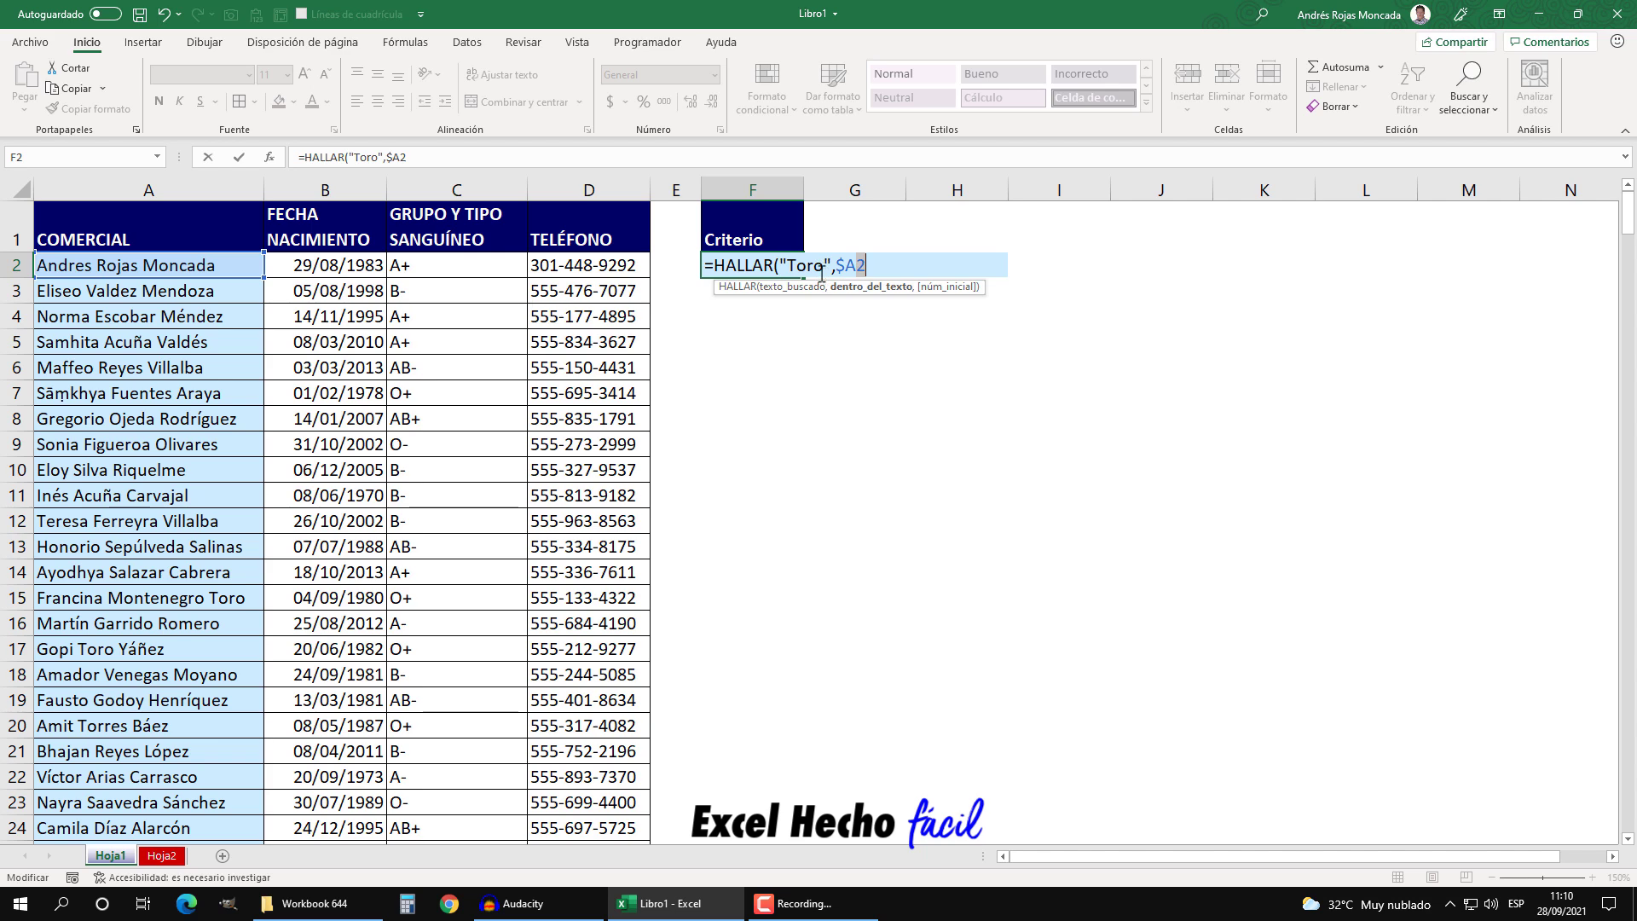
left_click(864, 261)
type(")")
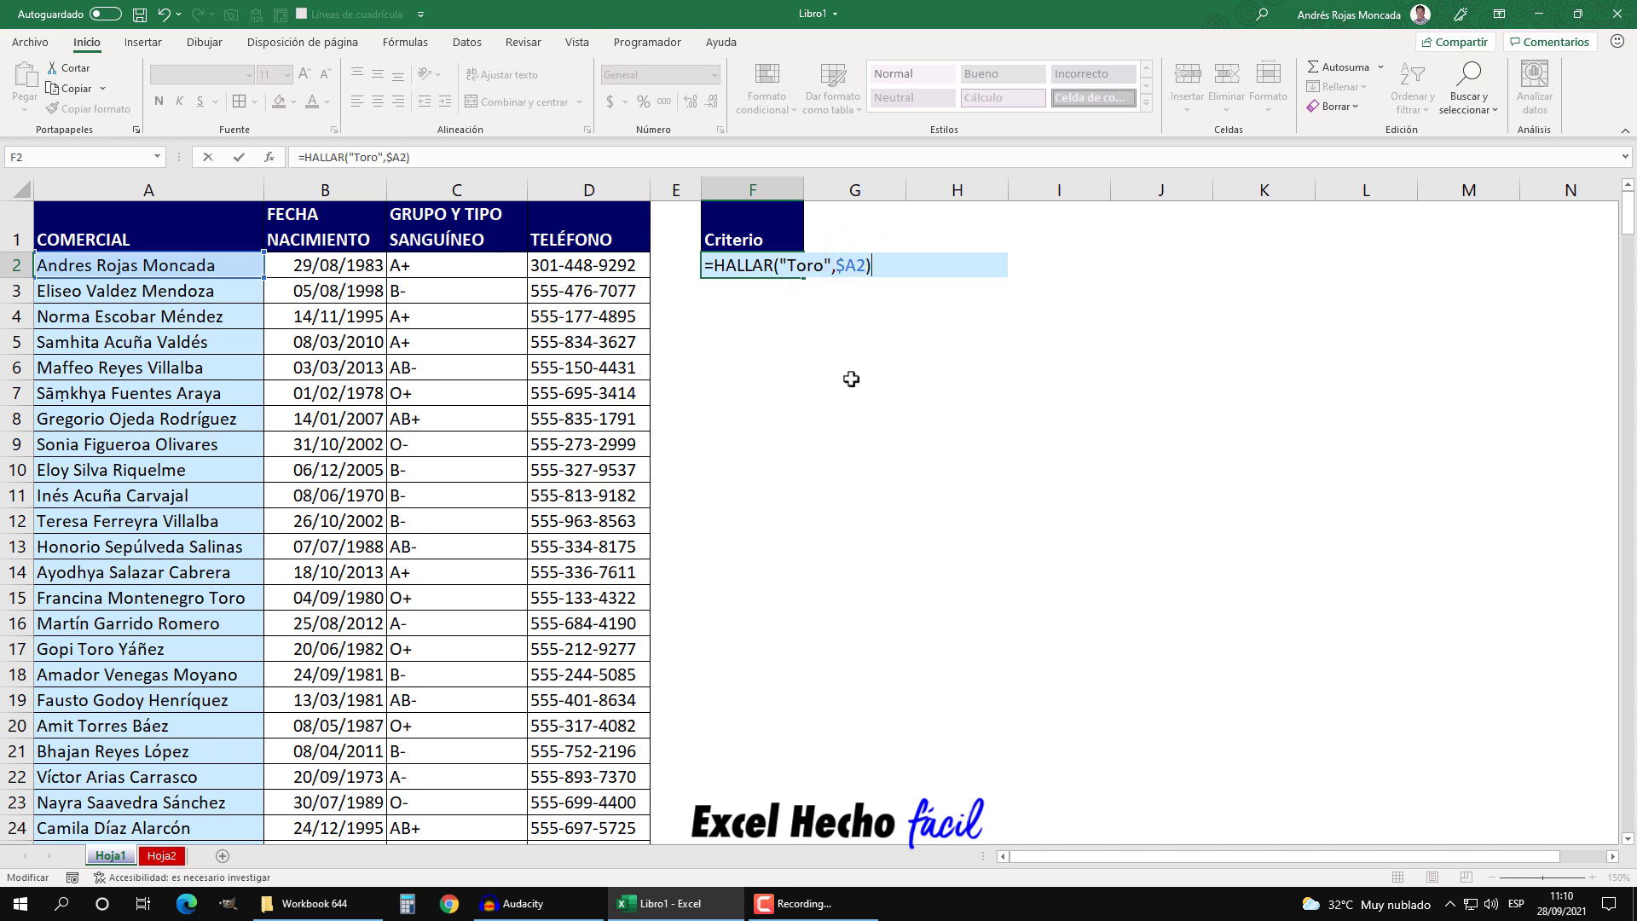
Evaluate the "Toro" formula in place for $A2 and restore the formula text
key("F9")
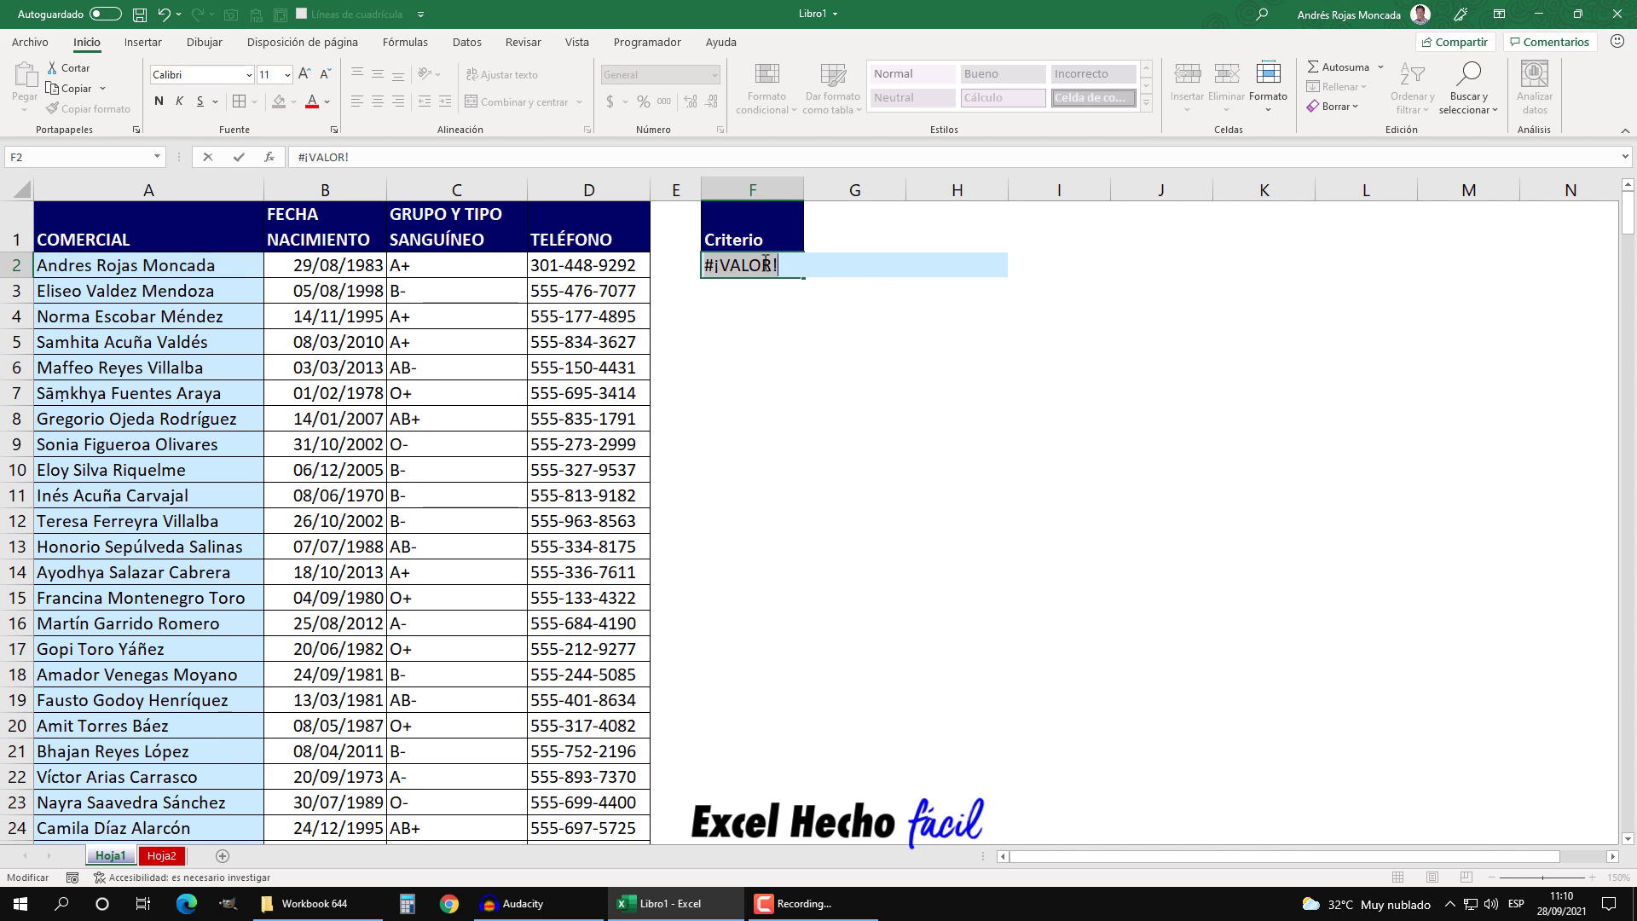
key("ctrl+z")
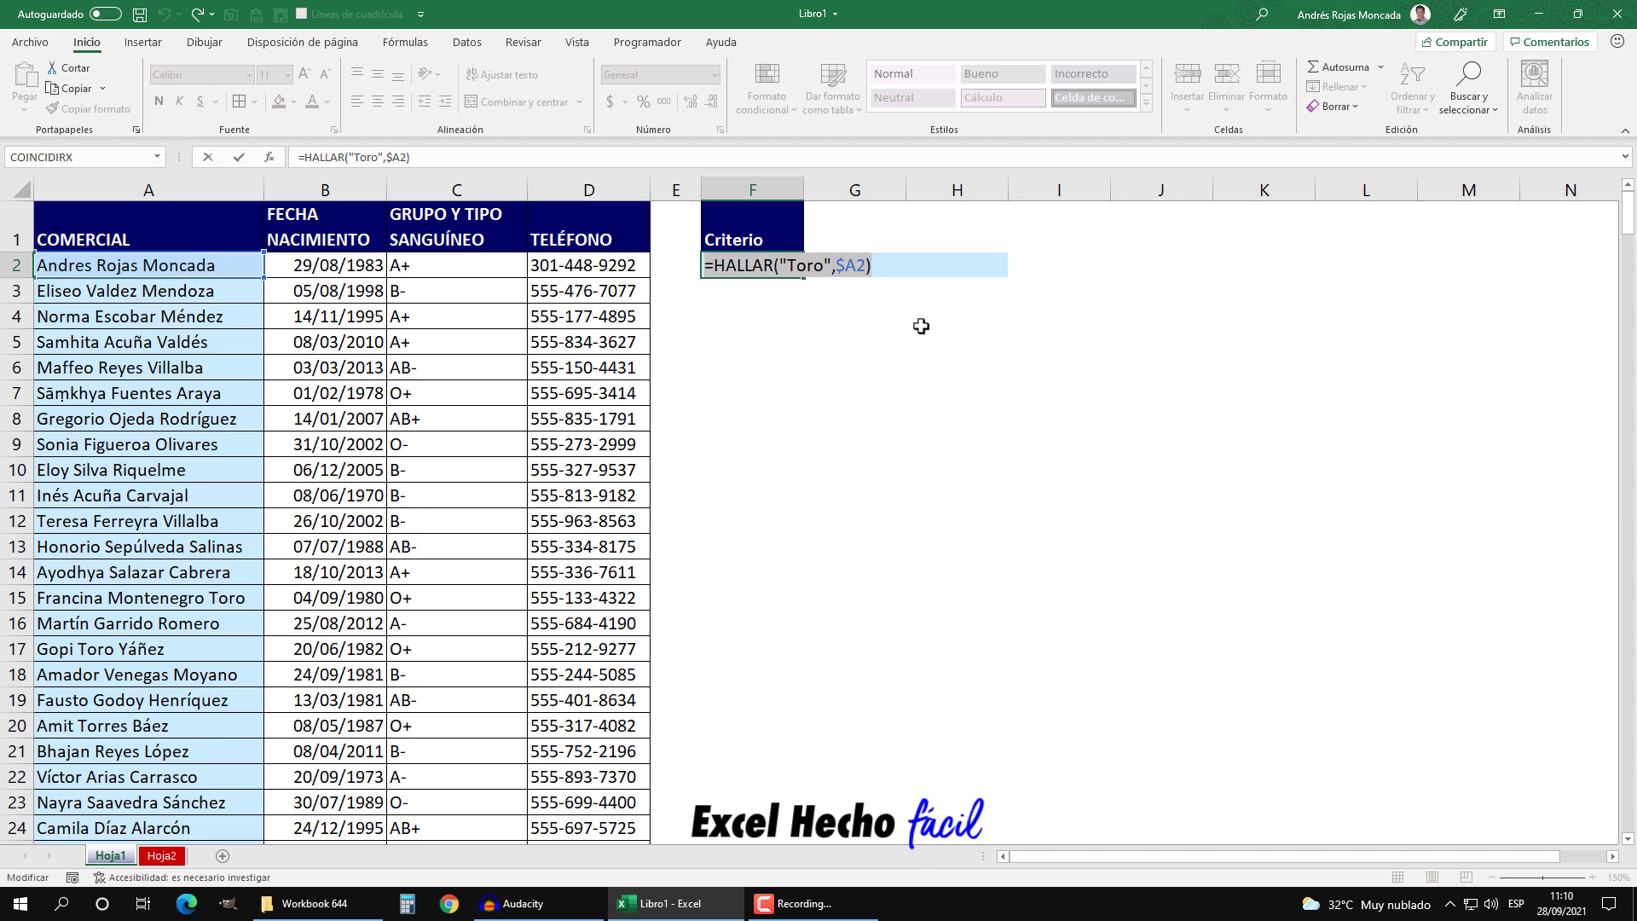
left_click(715, 265)
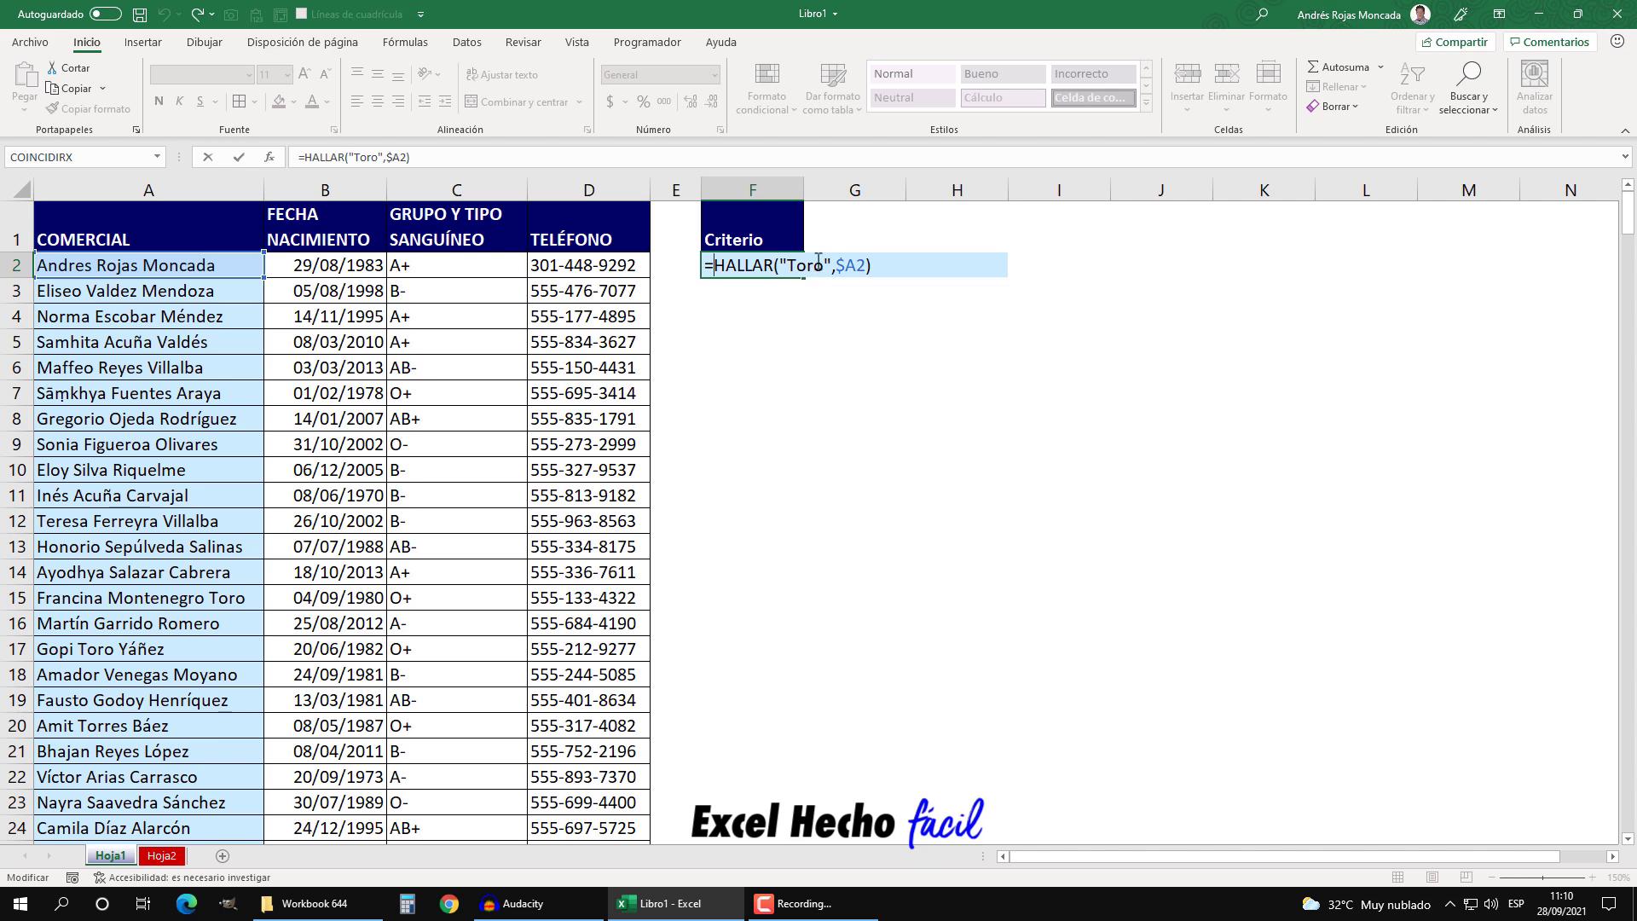
Test the HALLAR formula against $A15 by evaluating it in place, and return its reference to $A2
left_click(864, 262)
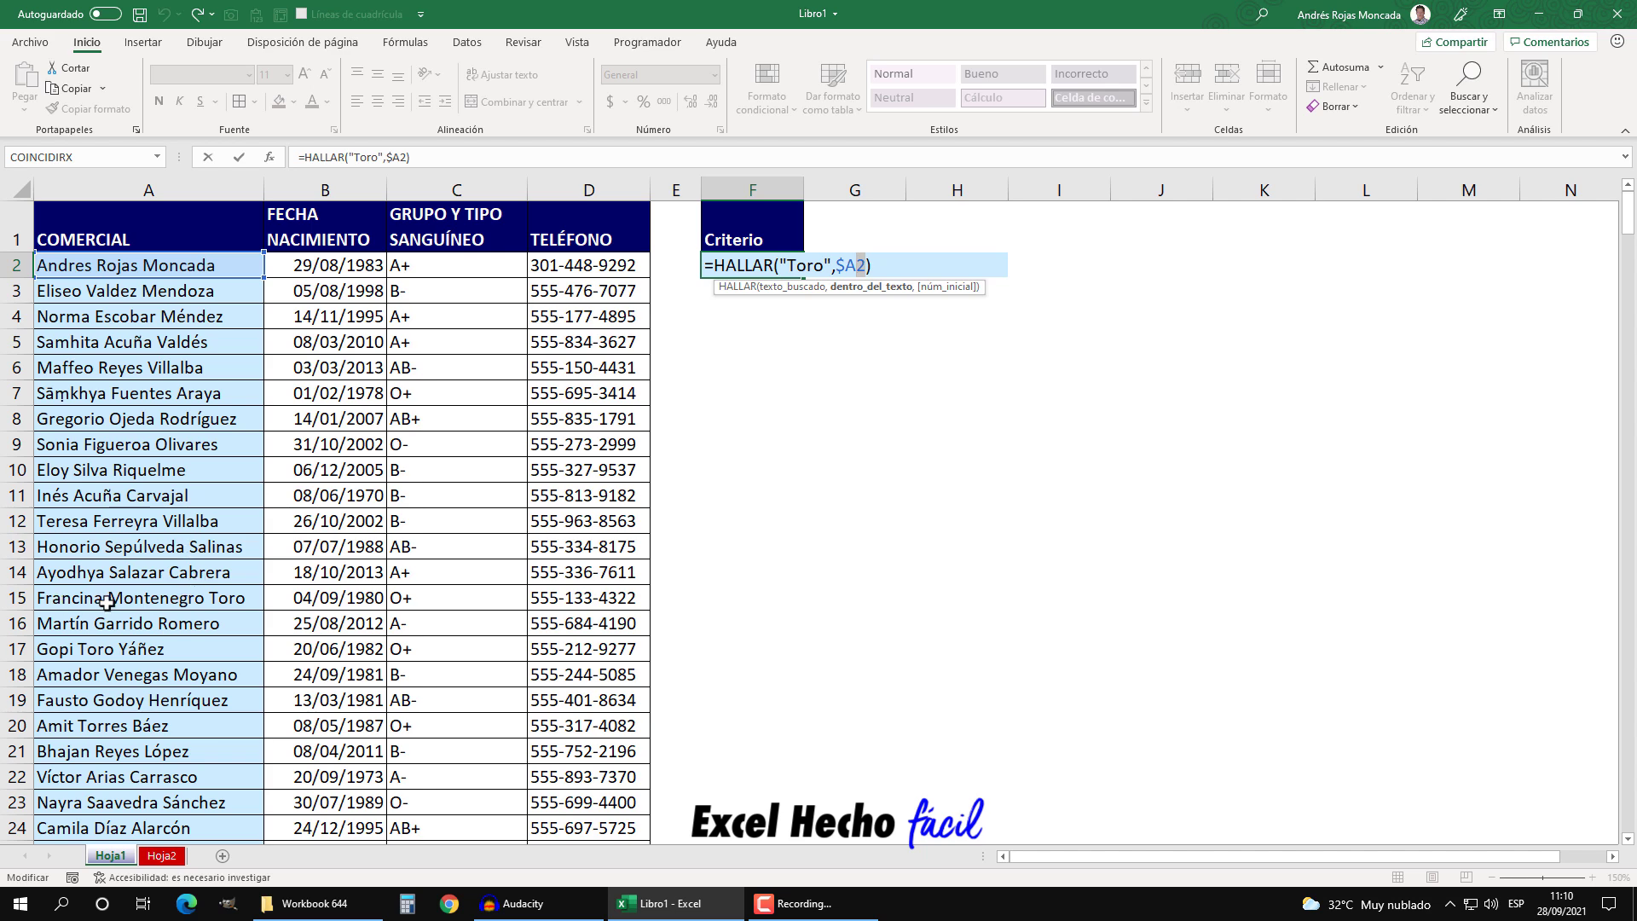
type("15")
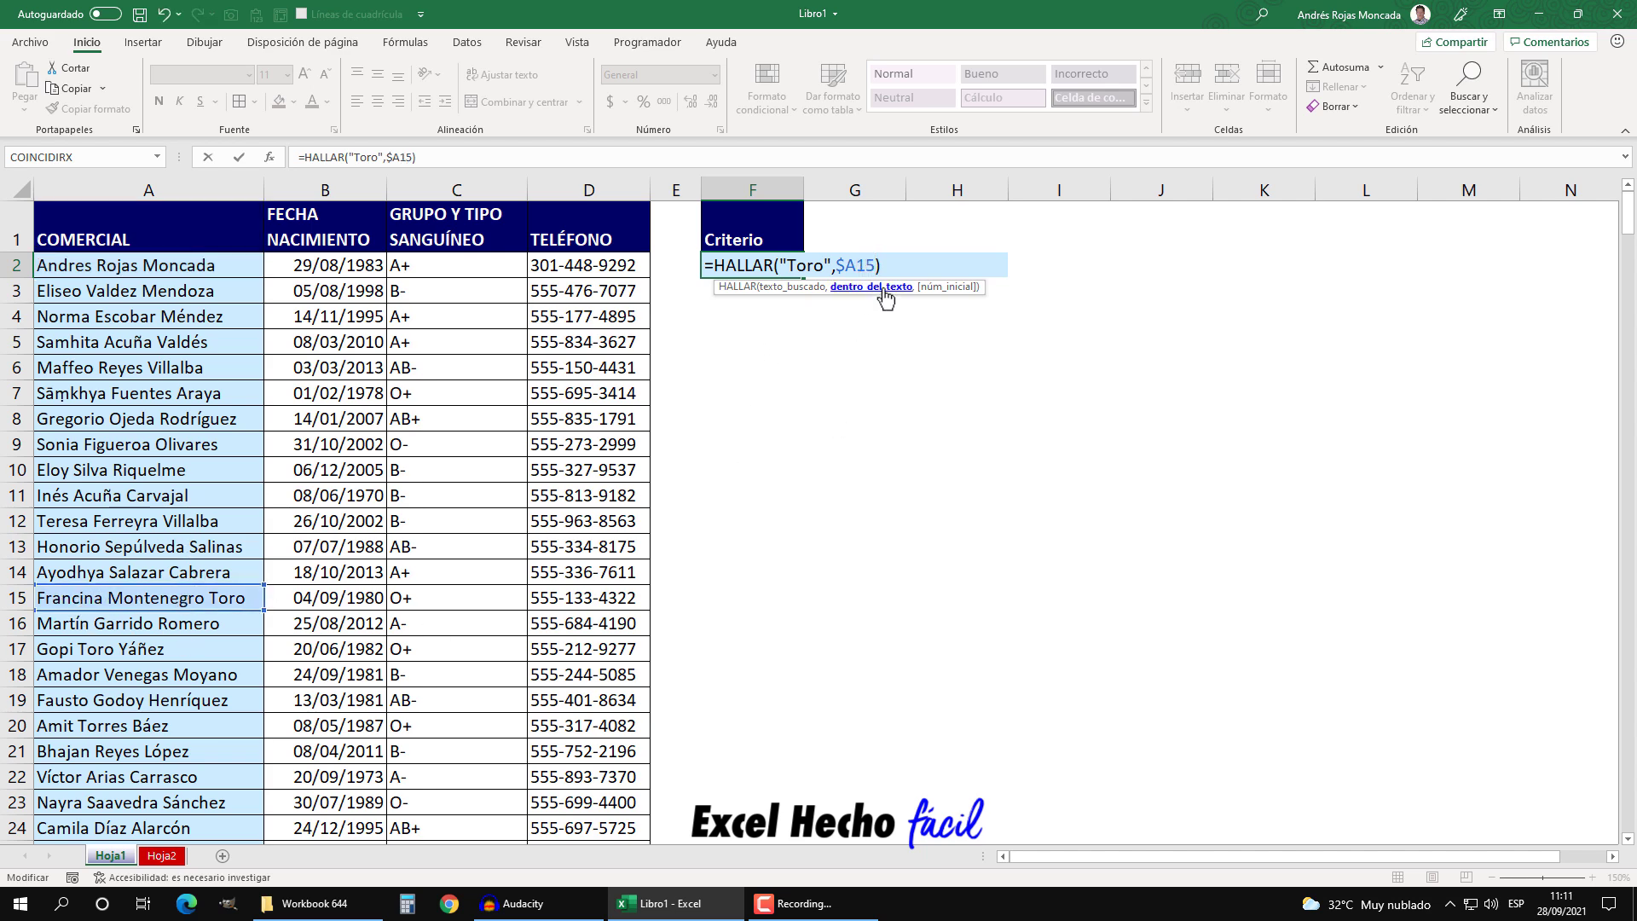
left_click_drag(885, 267, 706, 267)
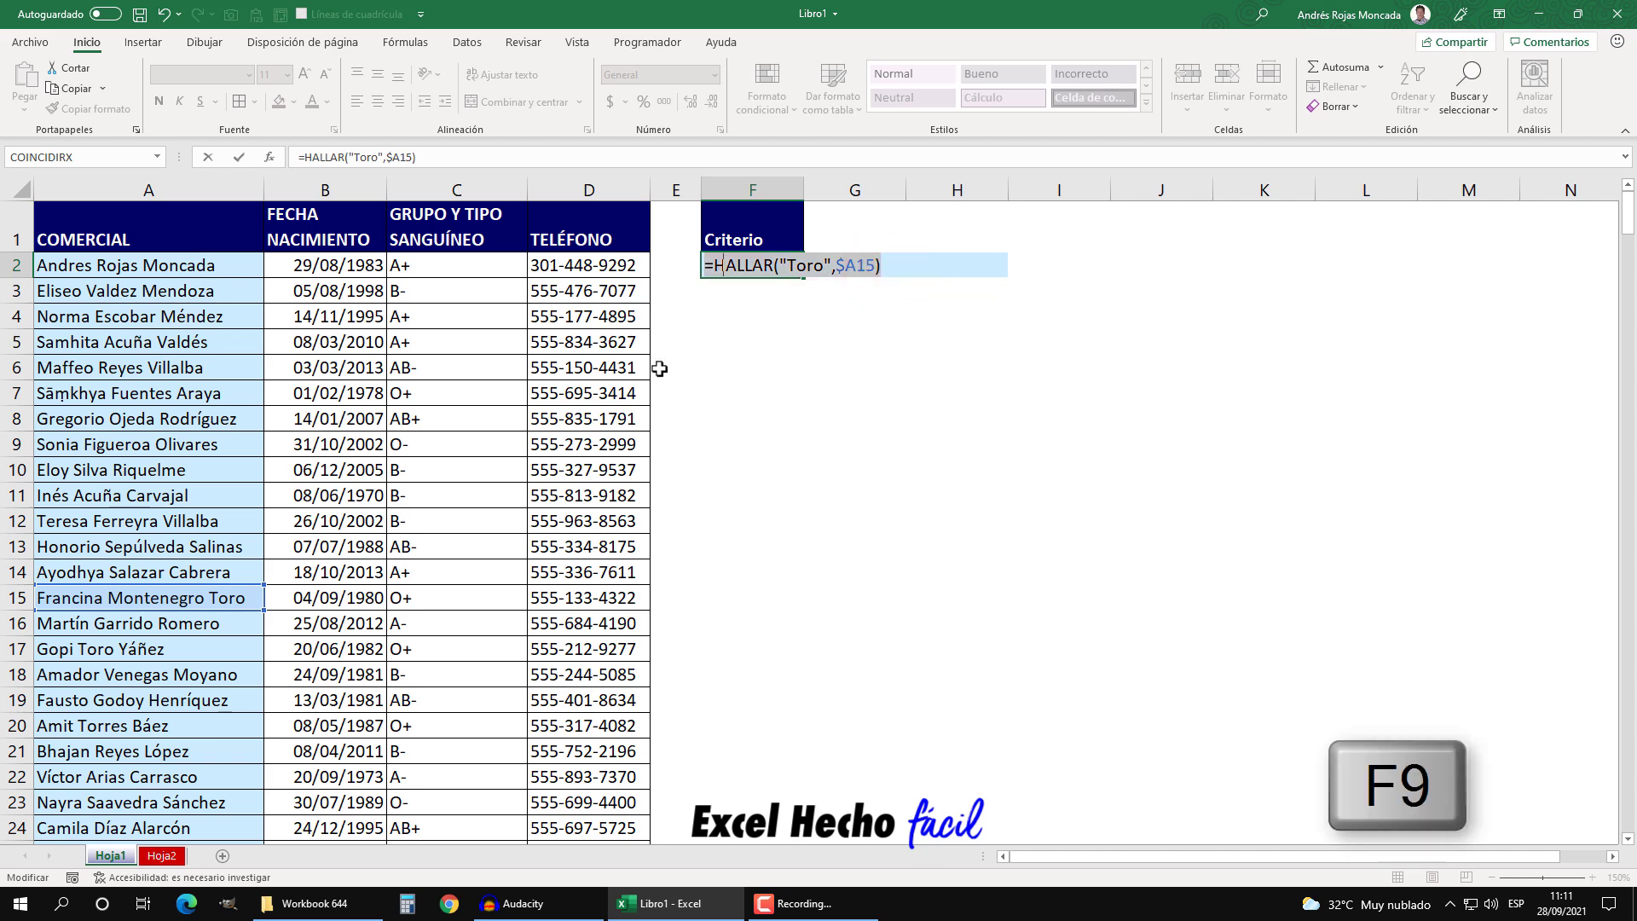
key("F9")
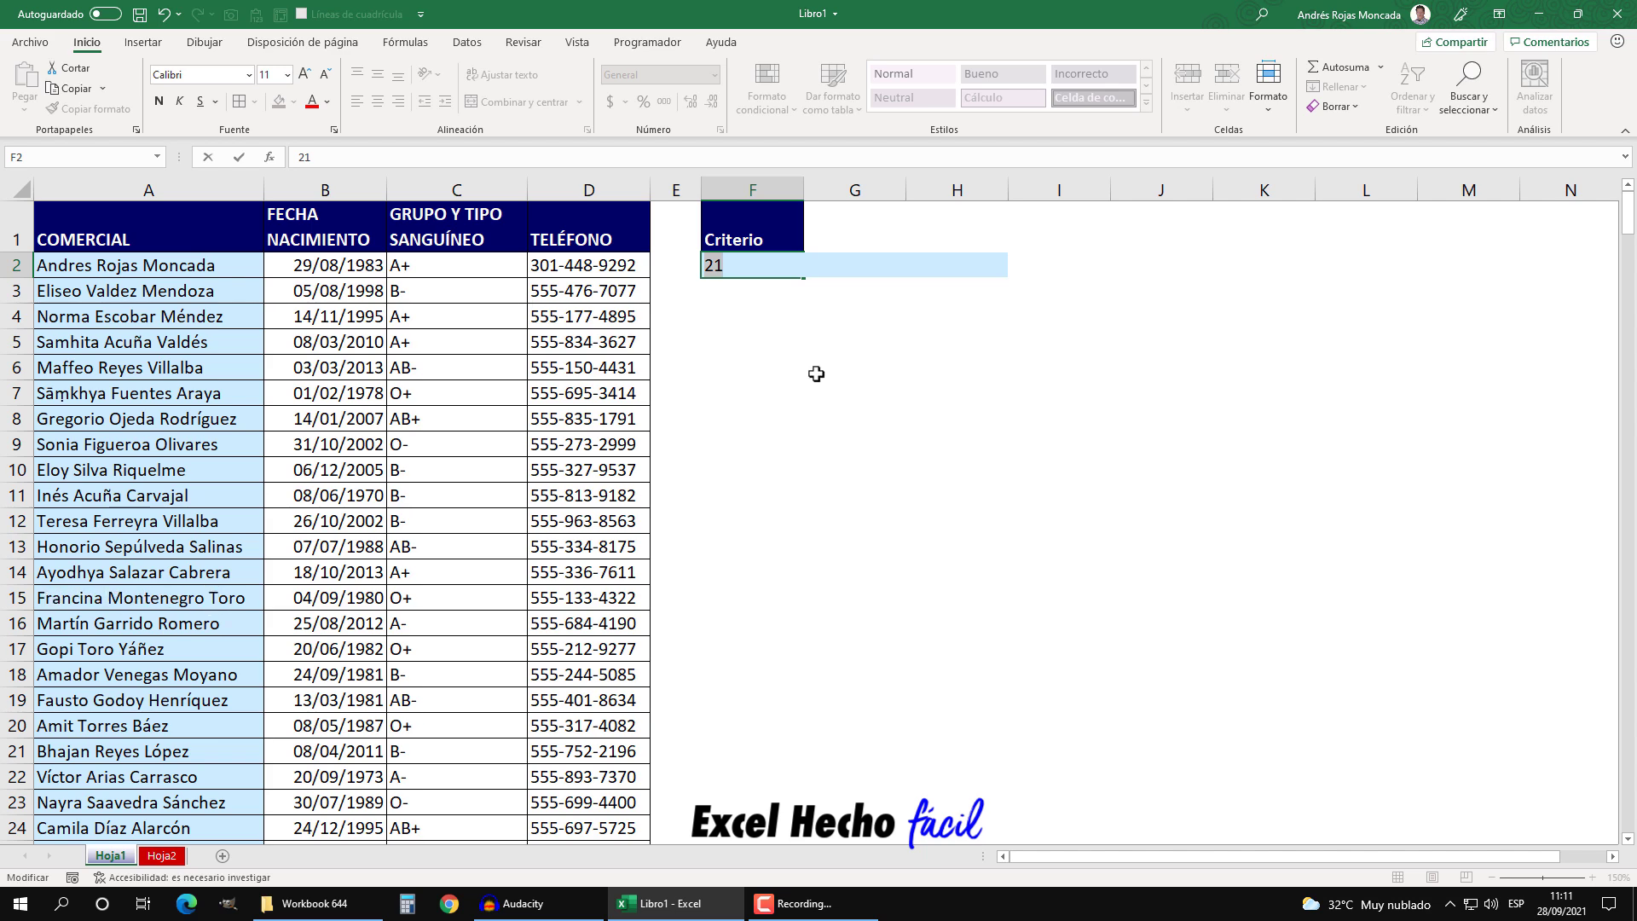
key("ctrl+z")
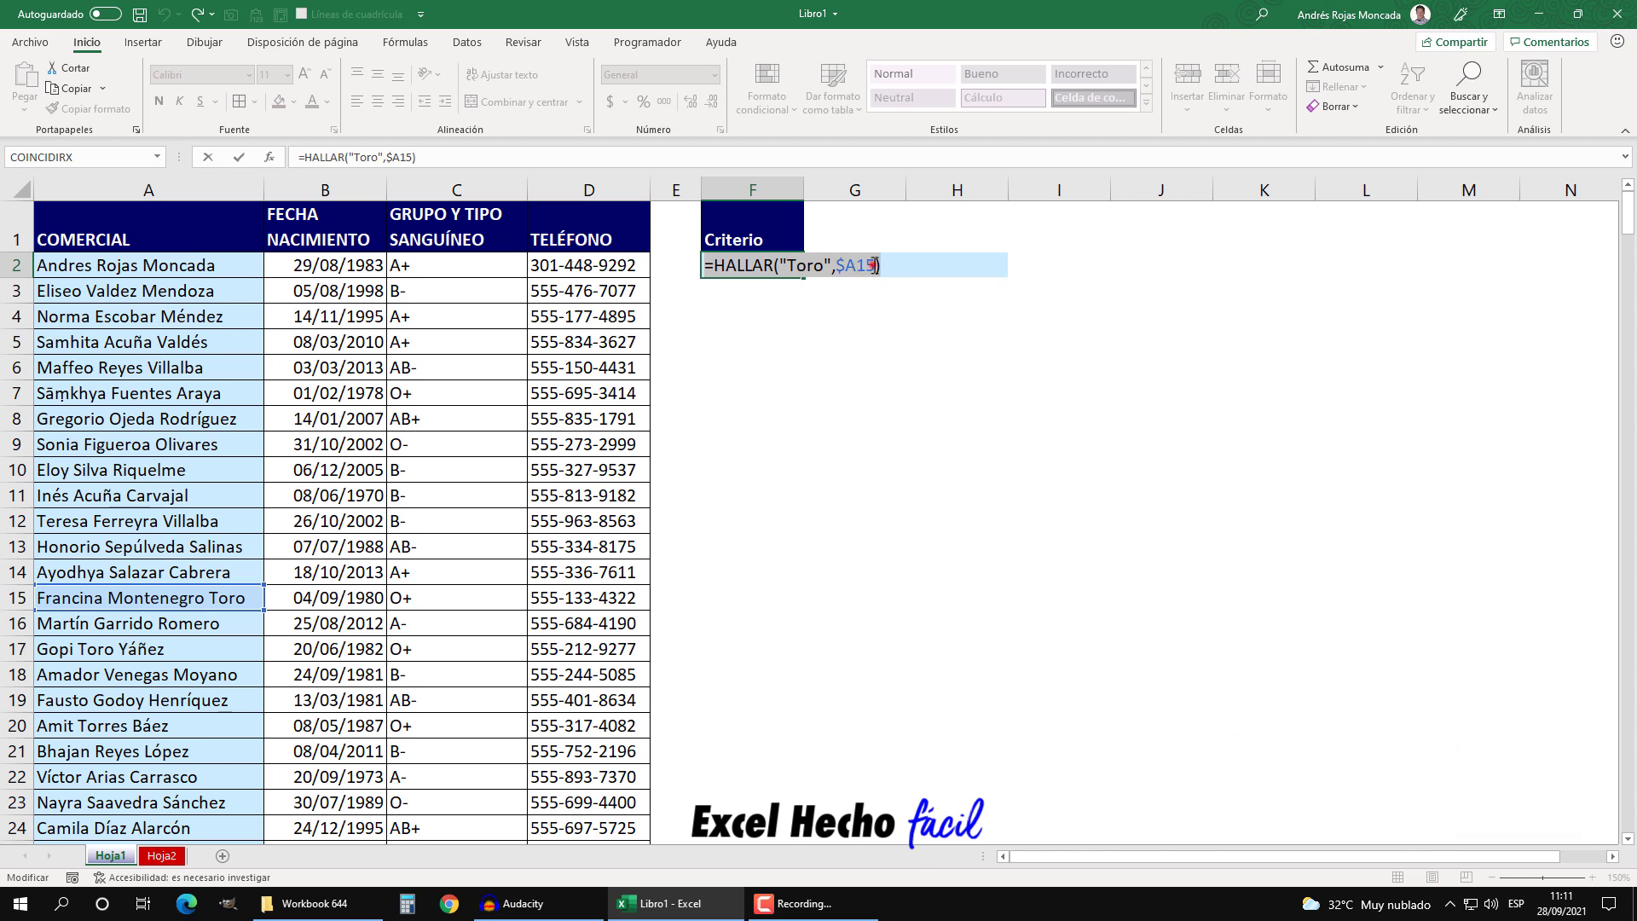
left_click_drag(875, 266, 856, 266)
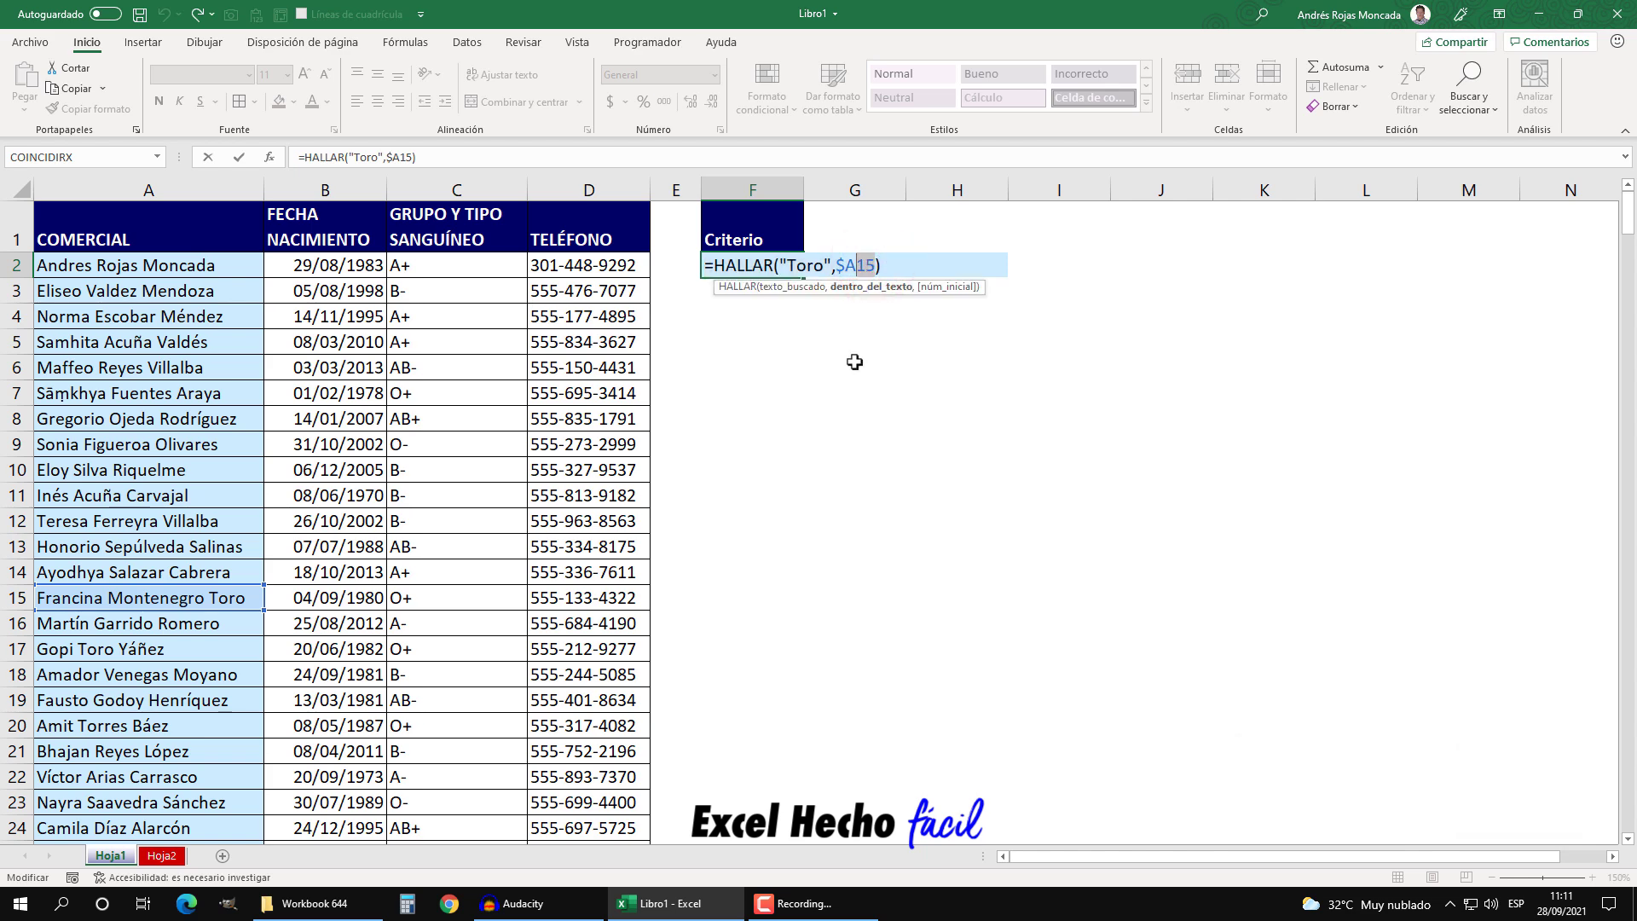
type("2")
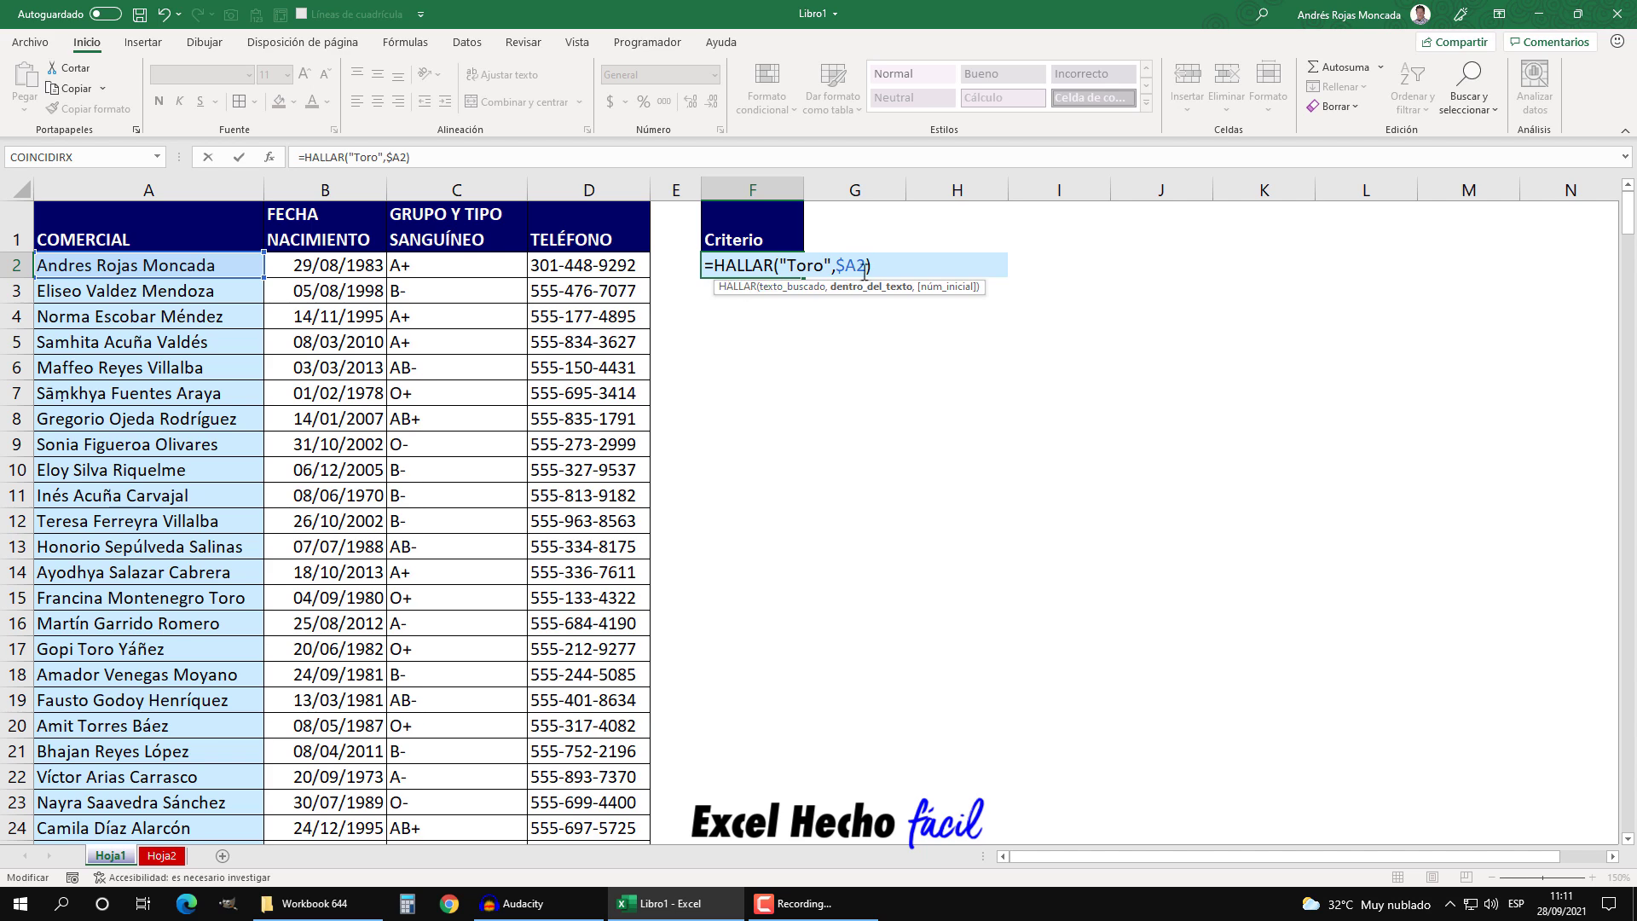
Evaluate the HALLAR part of the formula once more with $A2 and restore it
left_click_drag(871, 267, 714, 268)
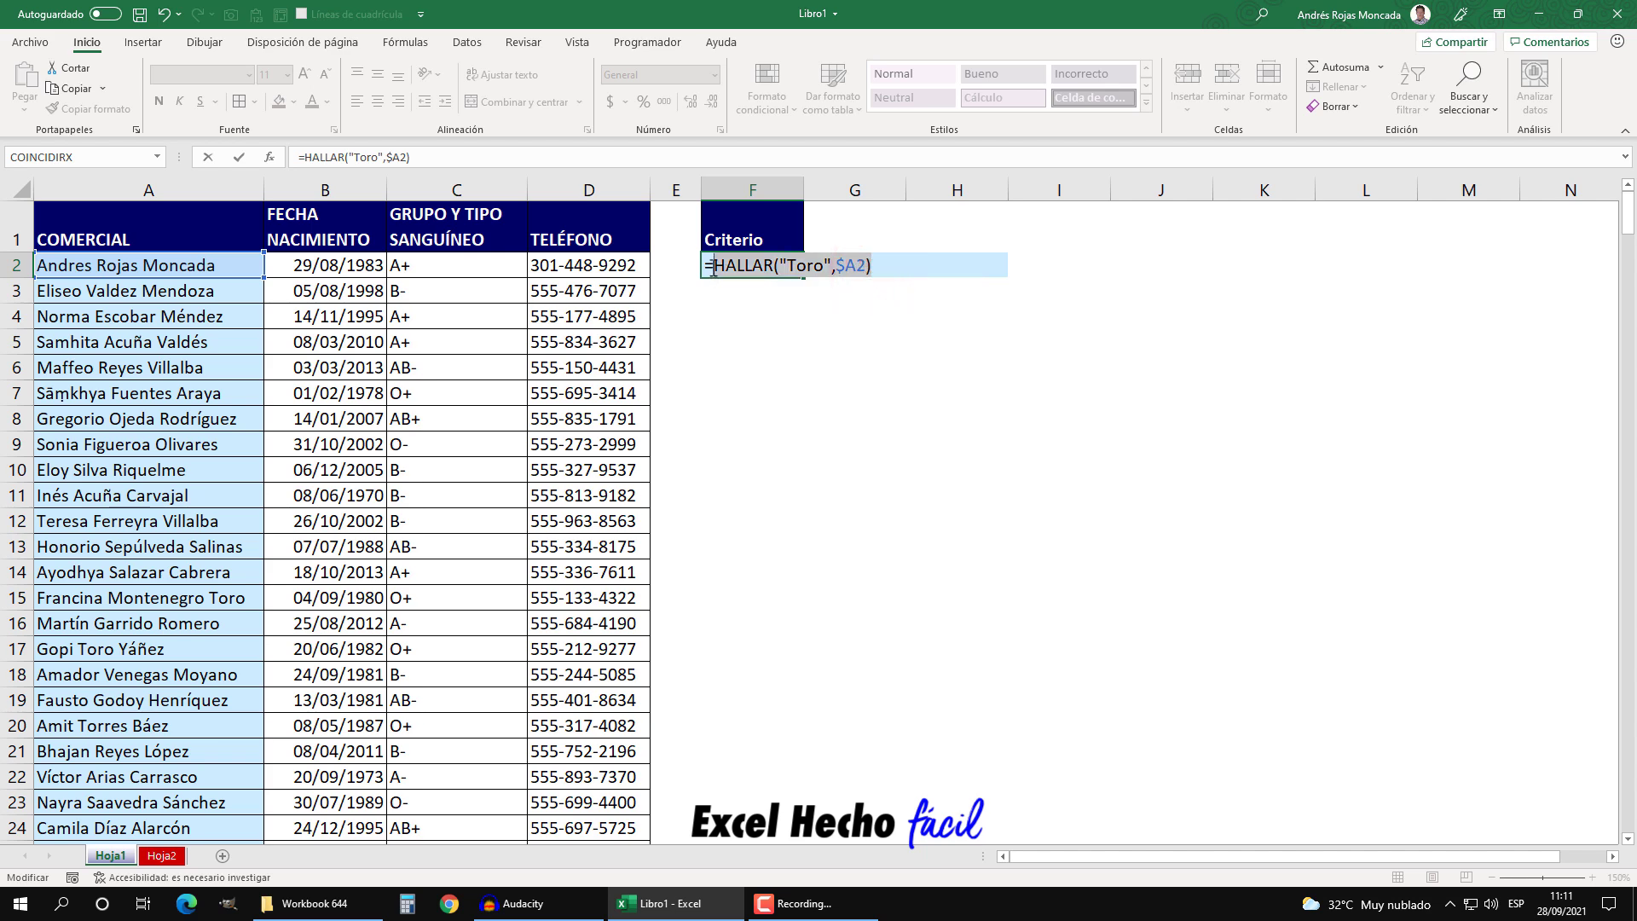
key("F9")
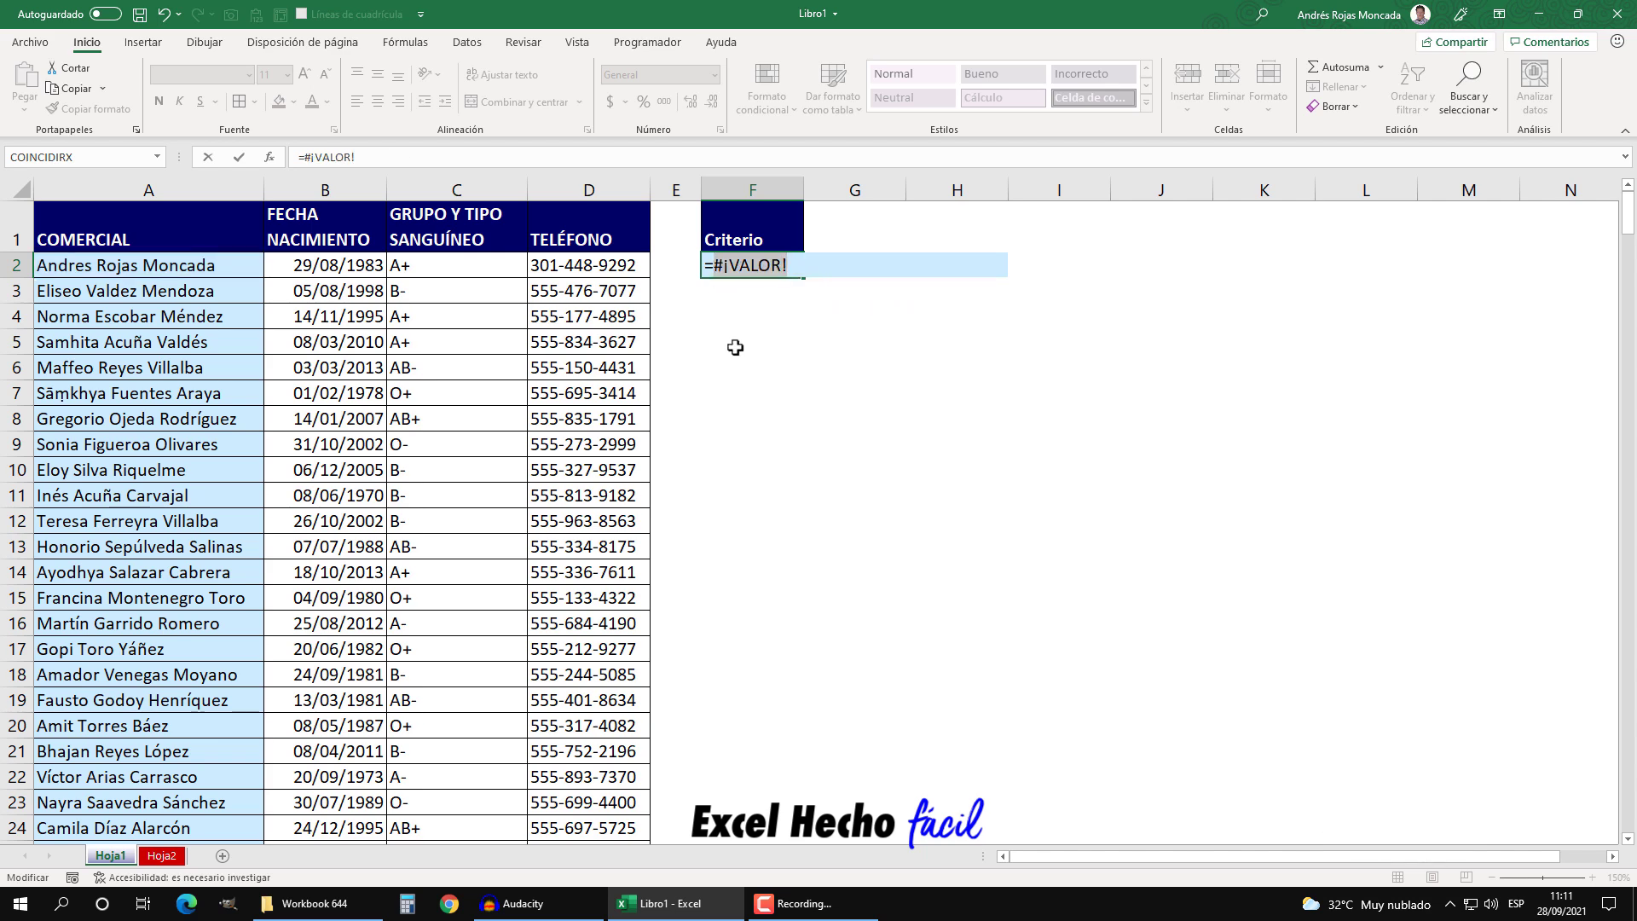
key("ctrl+z")
Wrap the search in ESNUMERO and enter =ESNUMERO(HALLAR("Toro",$A2)) in cell F2
key("Left")
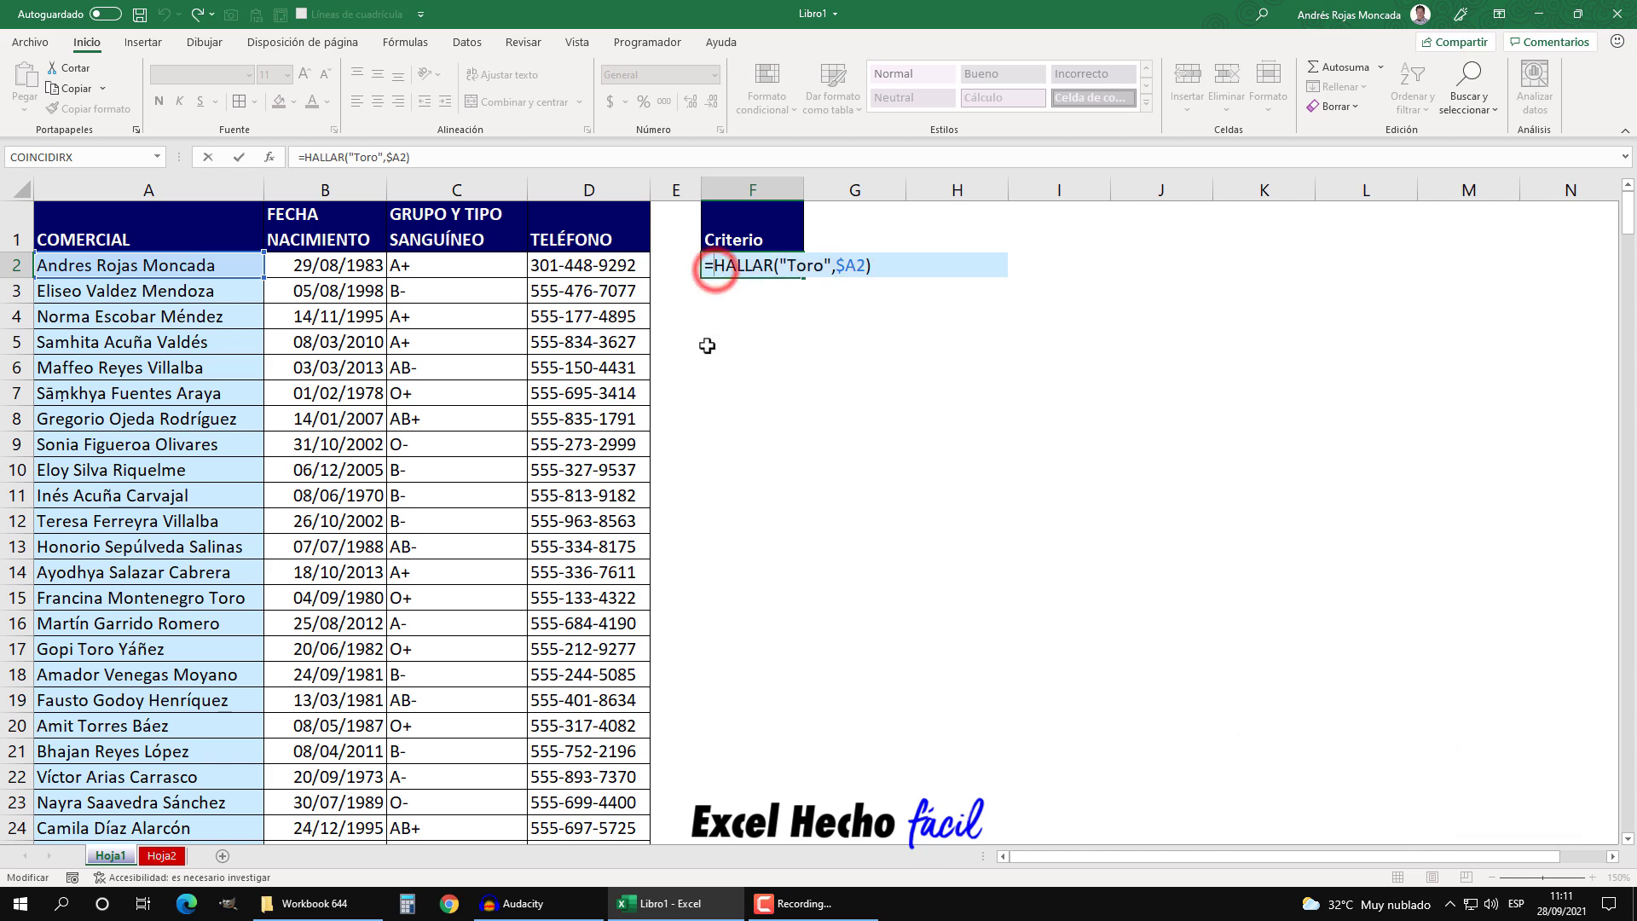
type("esnu")
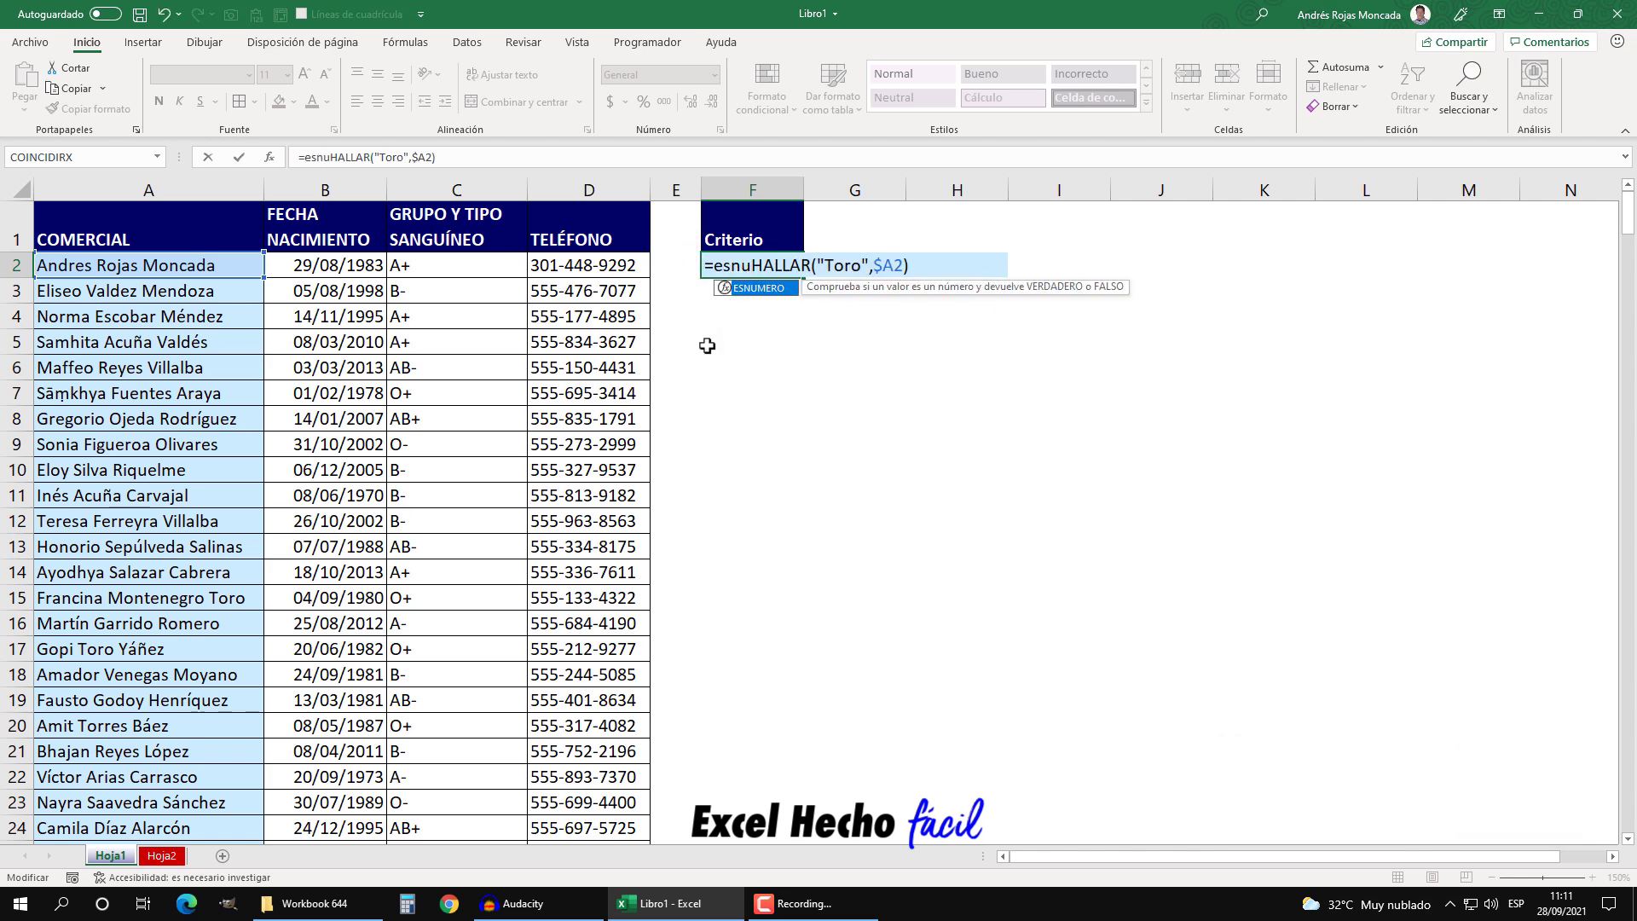
key("Tab")
left_click(981, 261)
type(")")
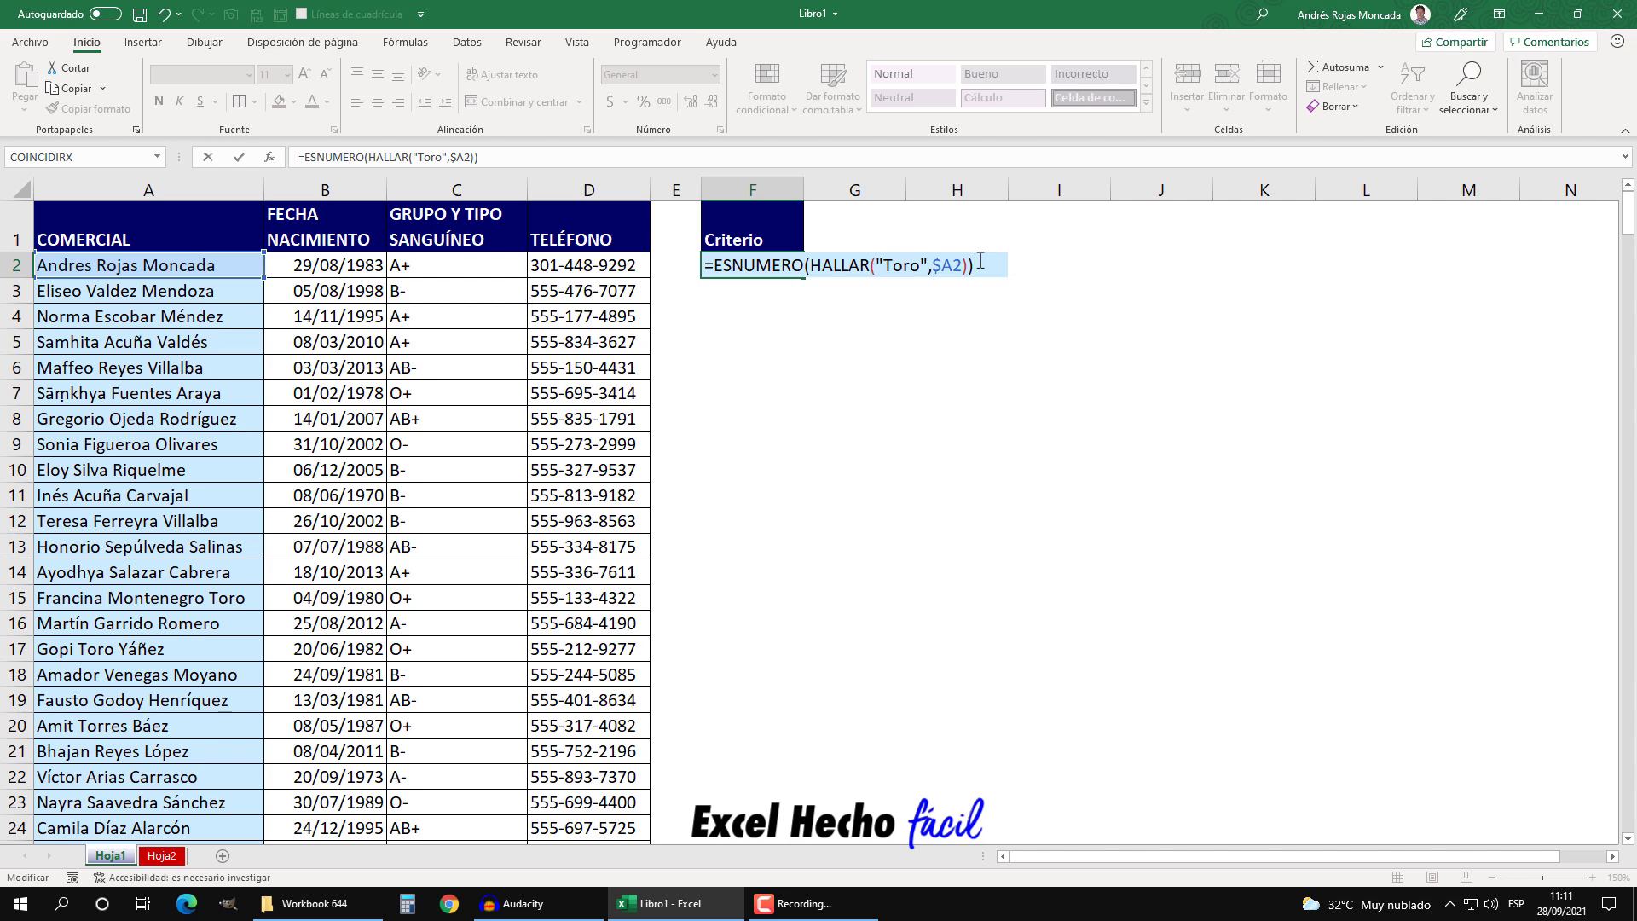
key("Return")
left_click(767, 266)
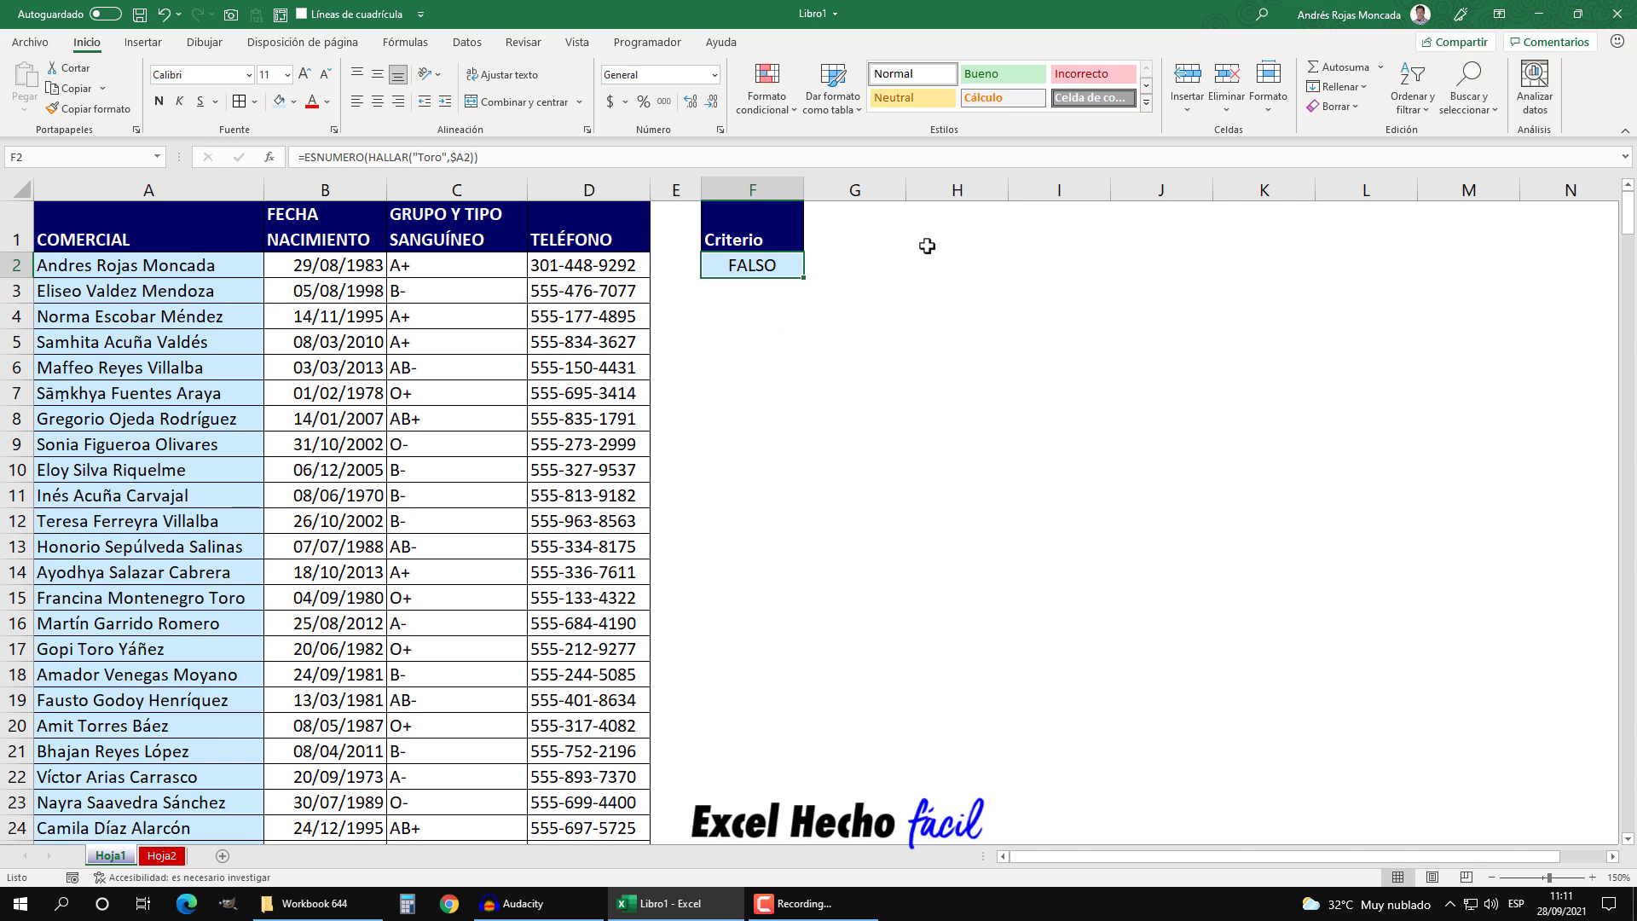
Start an advanced filter from empty cell H1 and set it to copy the results to another location
left_click(935, 219)
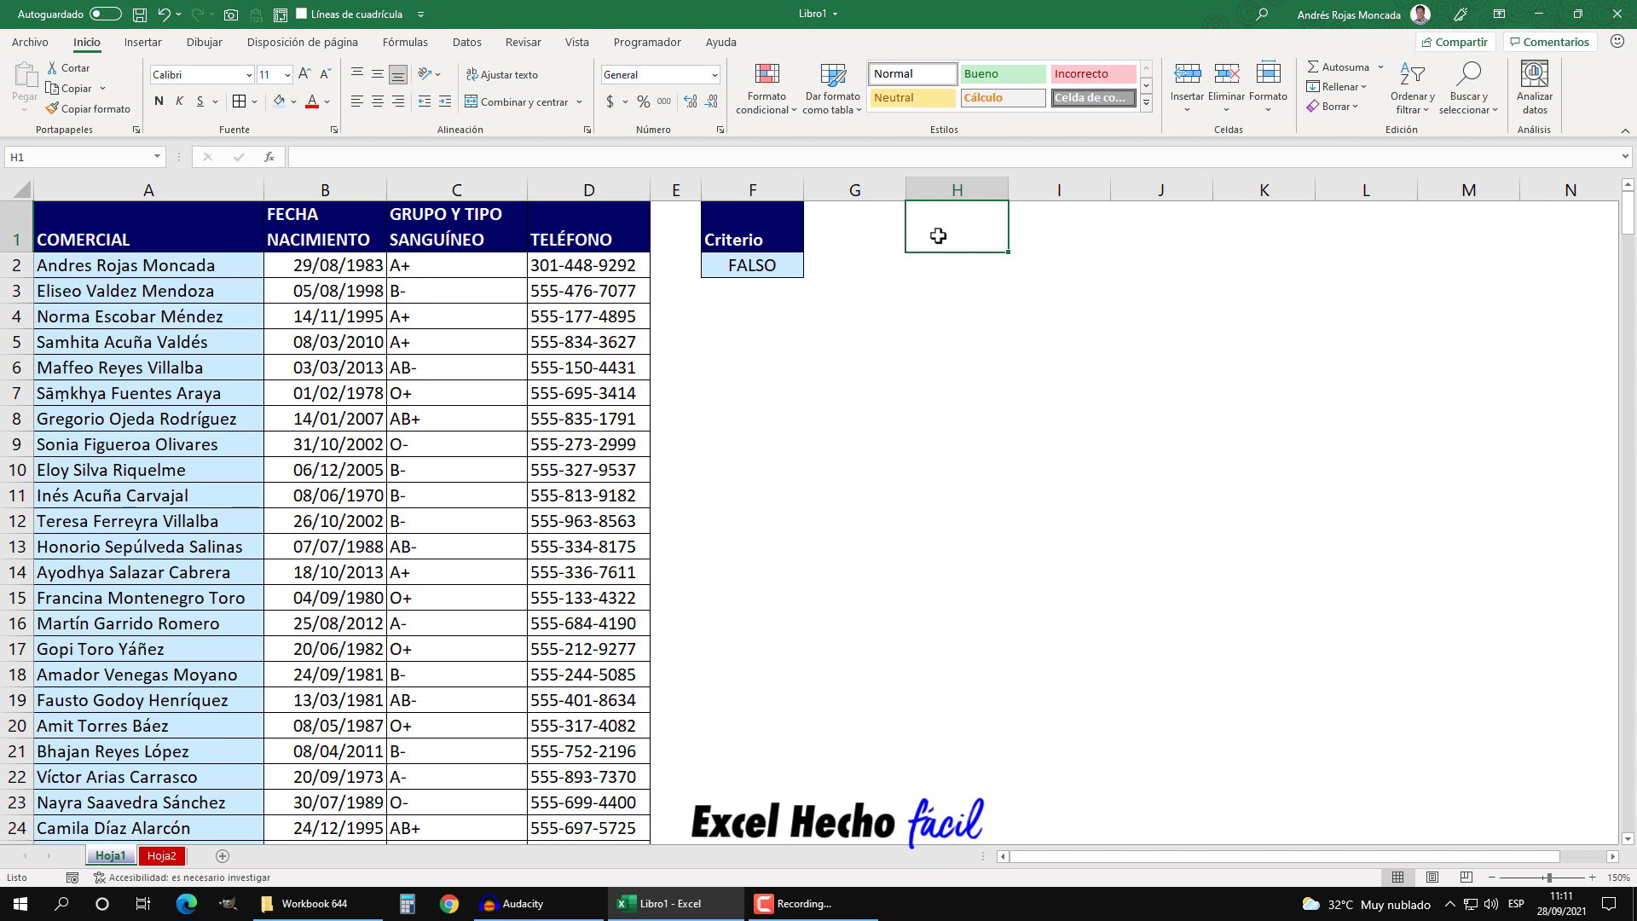
left_click(467, 45)
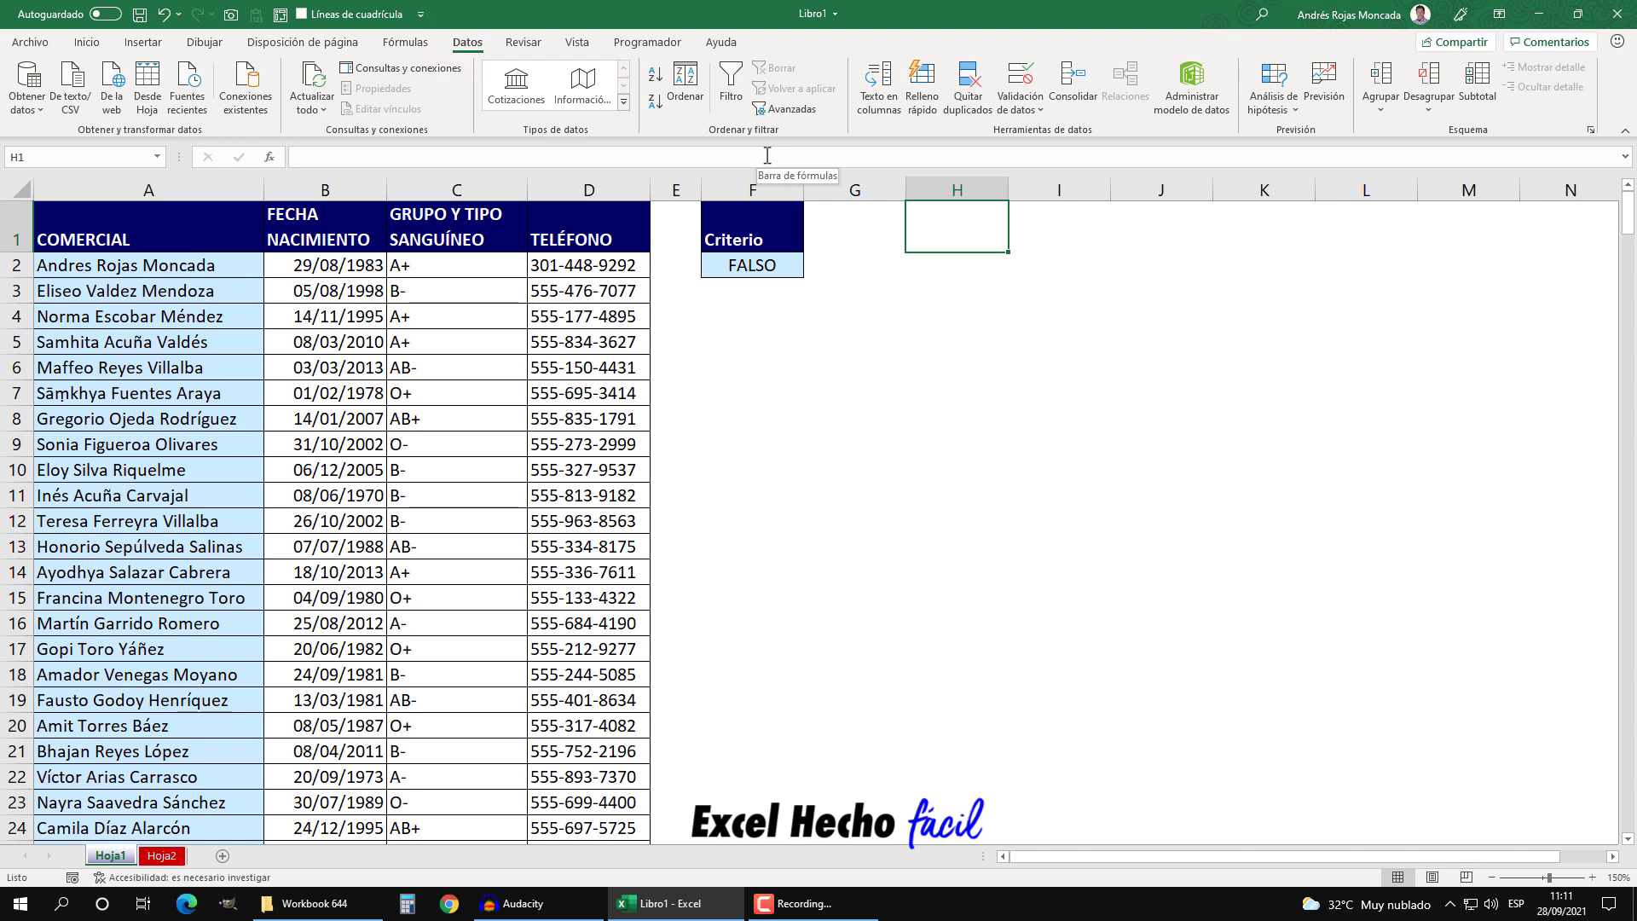
left_click(785, 109)
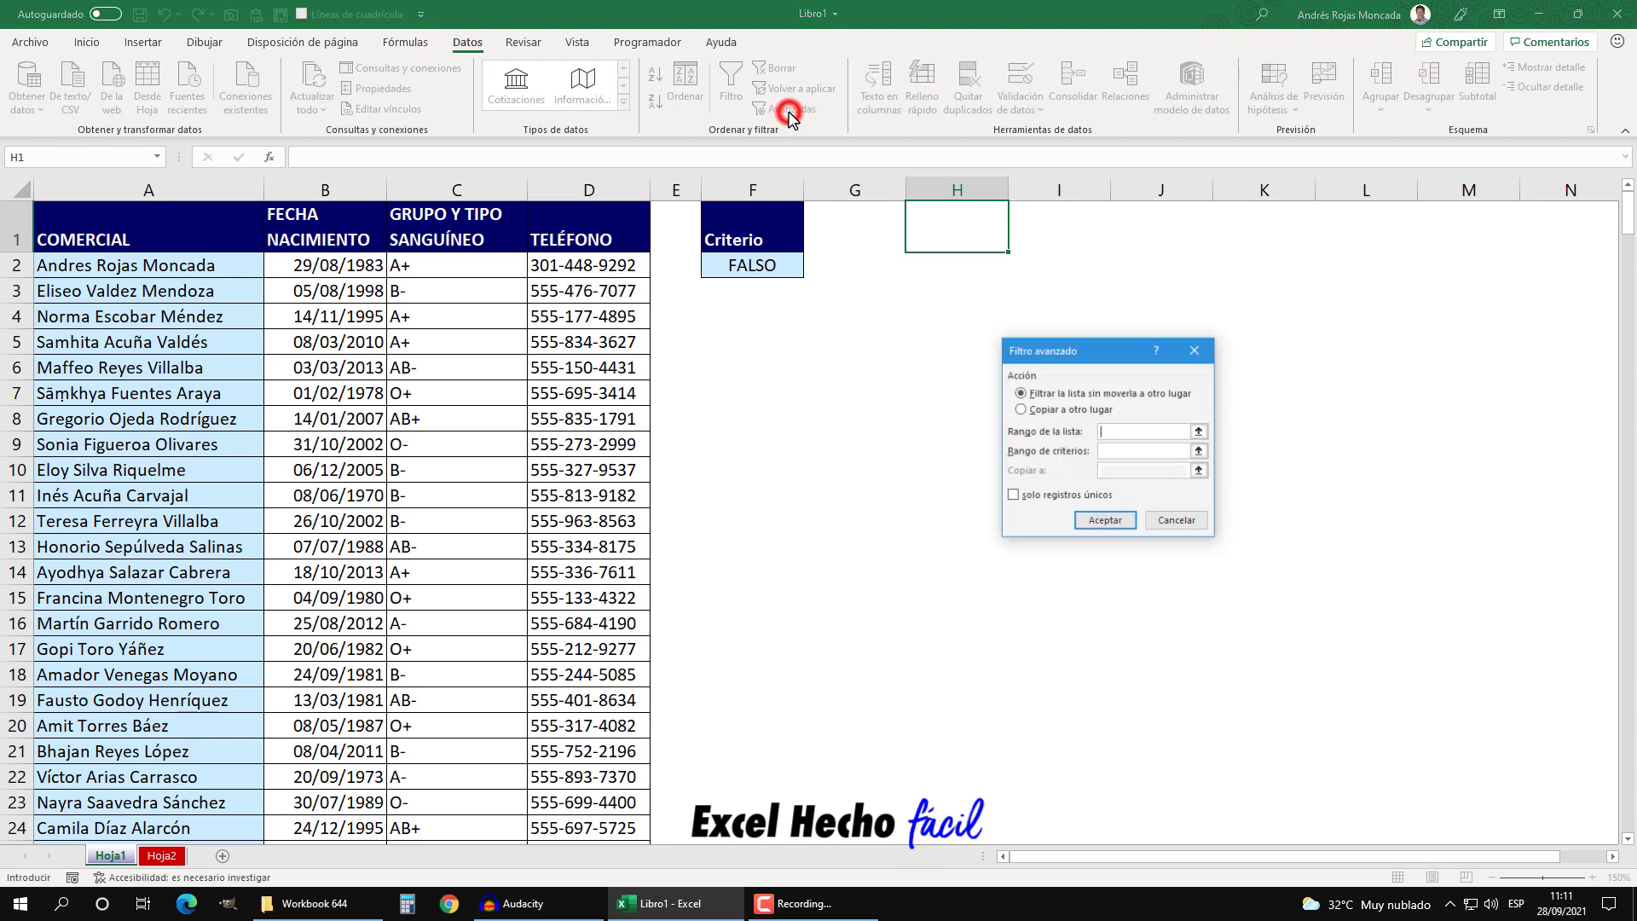
left_click_drag(1040, 350, 740, 308)
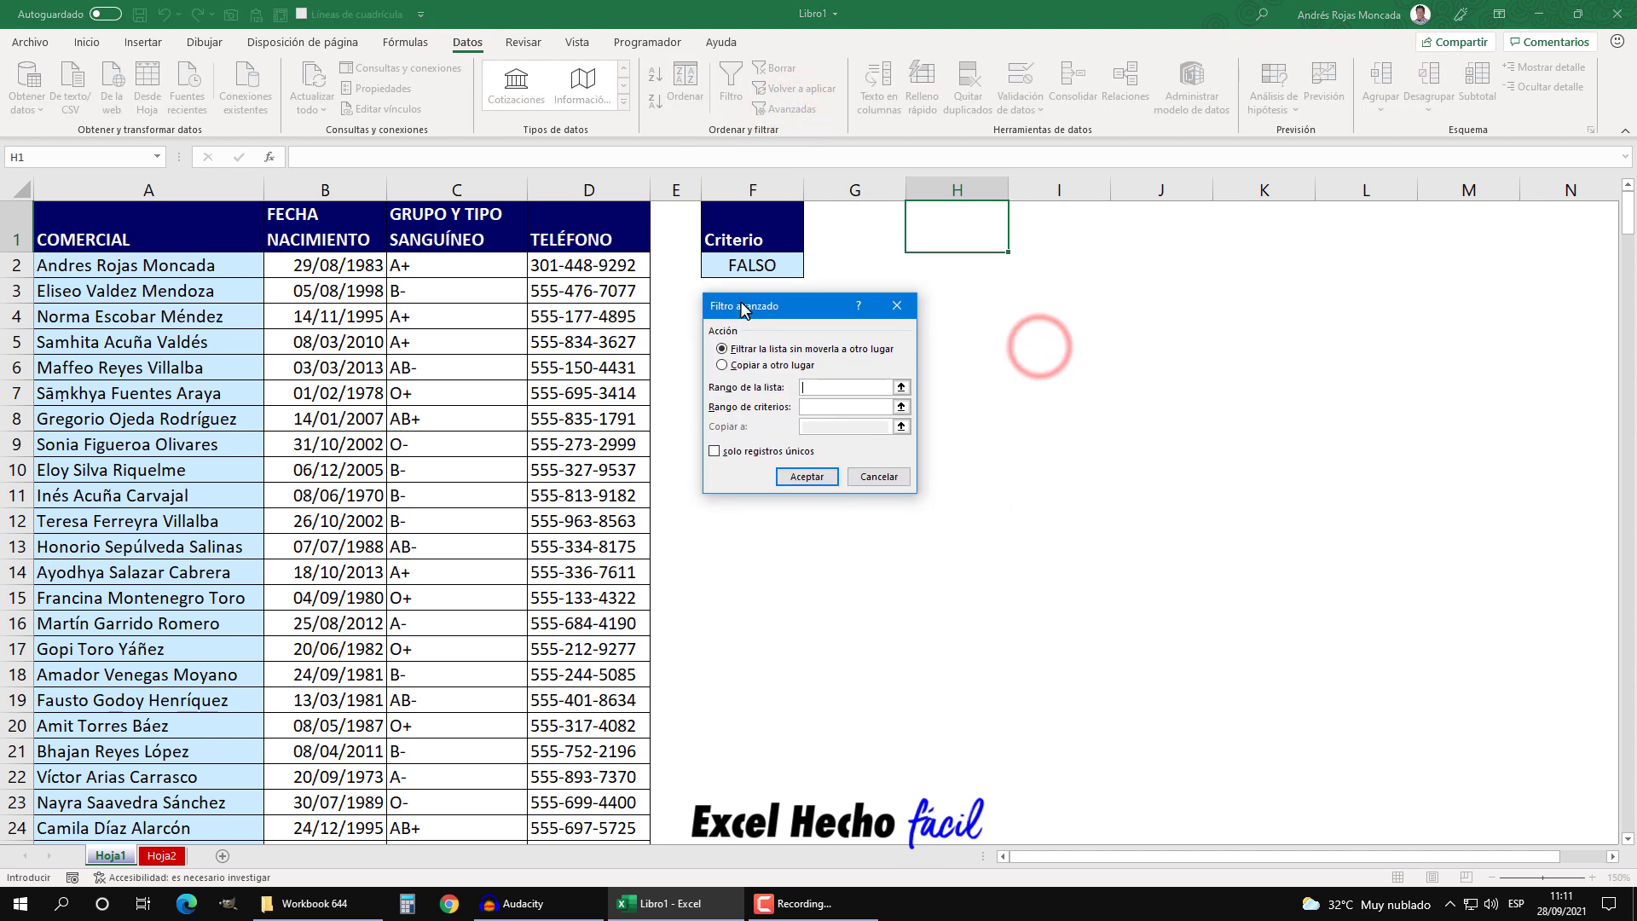
left_click(744, 367)
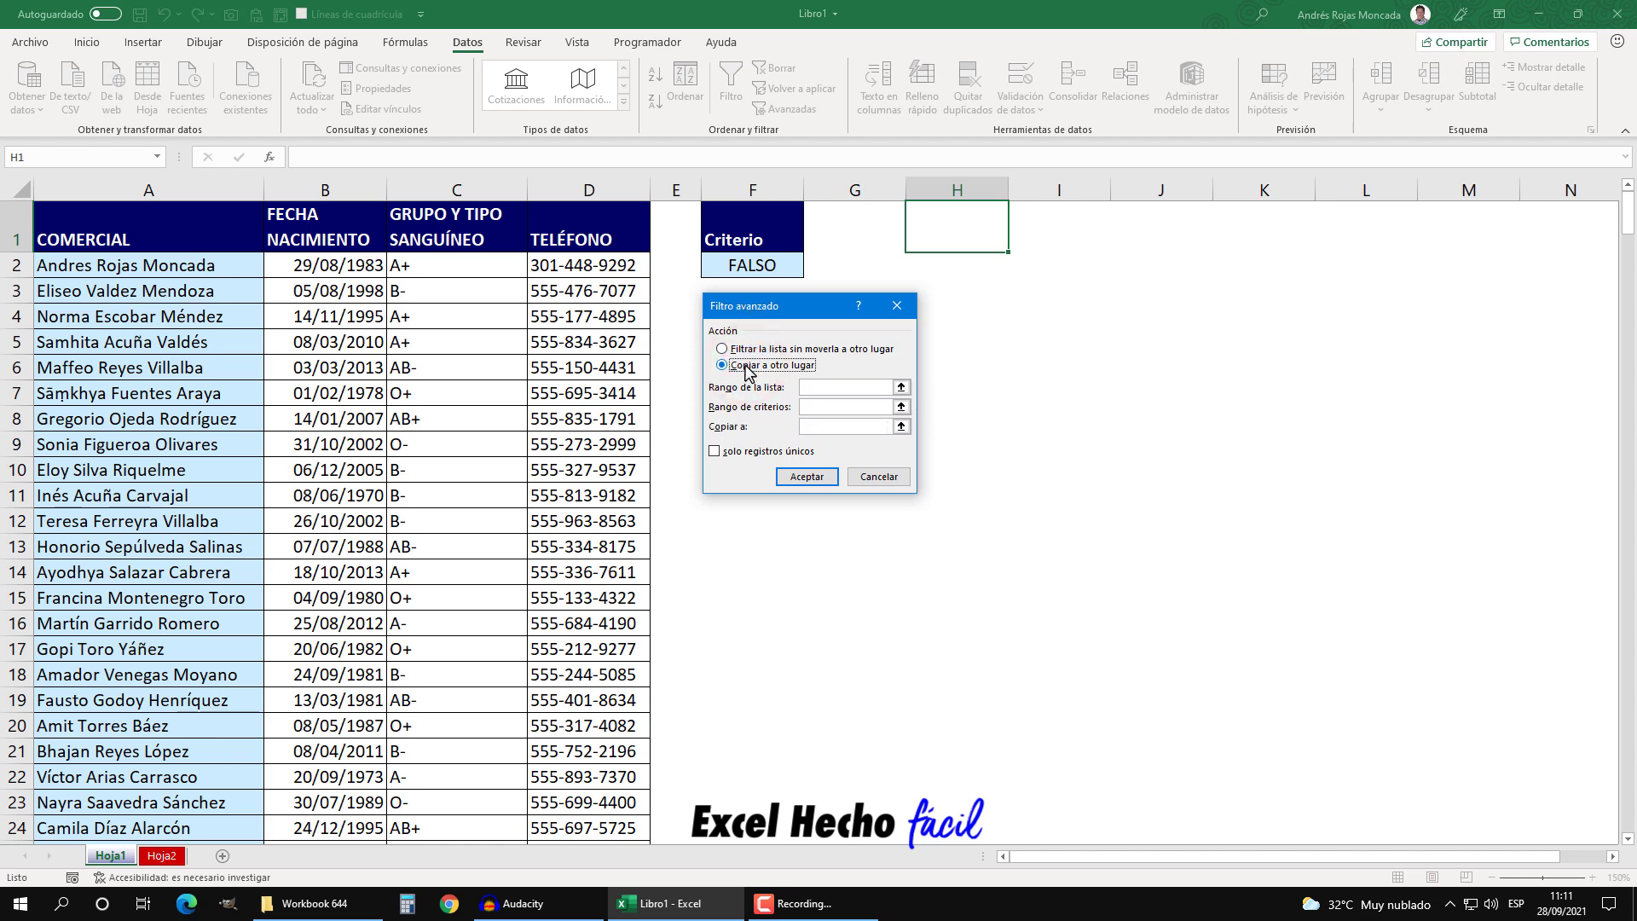
Set the advanced filter's list range to the whole contact table, Hoja1!$A$1:$D$364
left_click(812, 387)
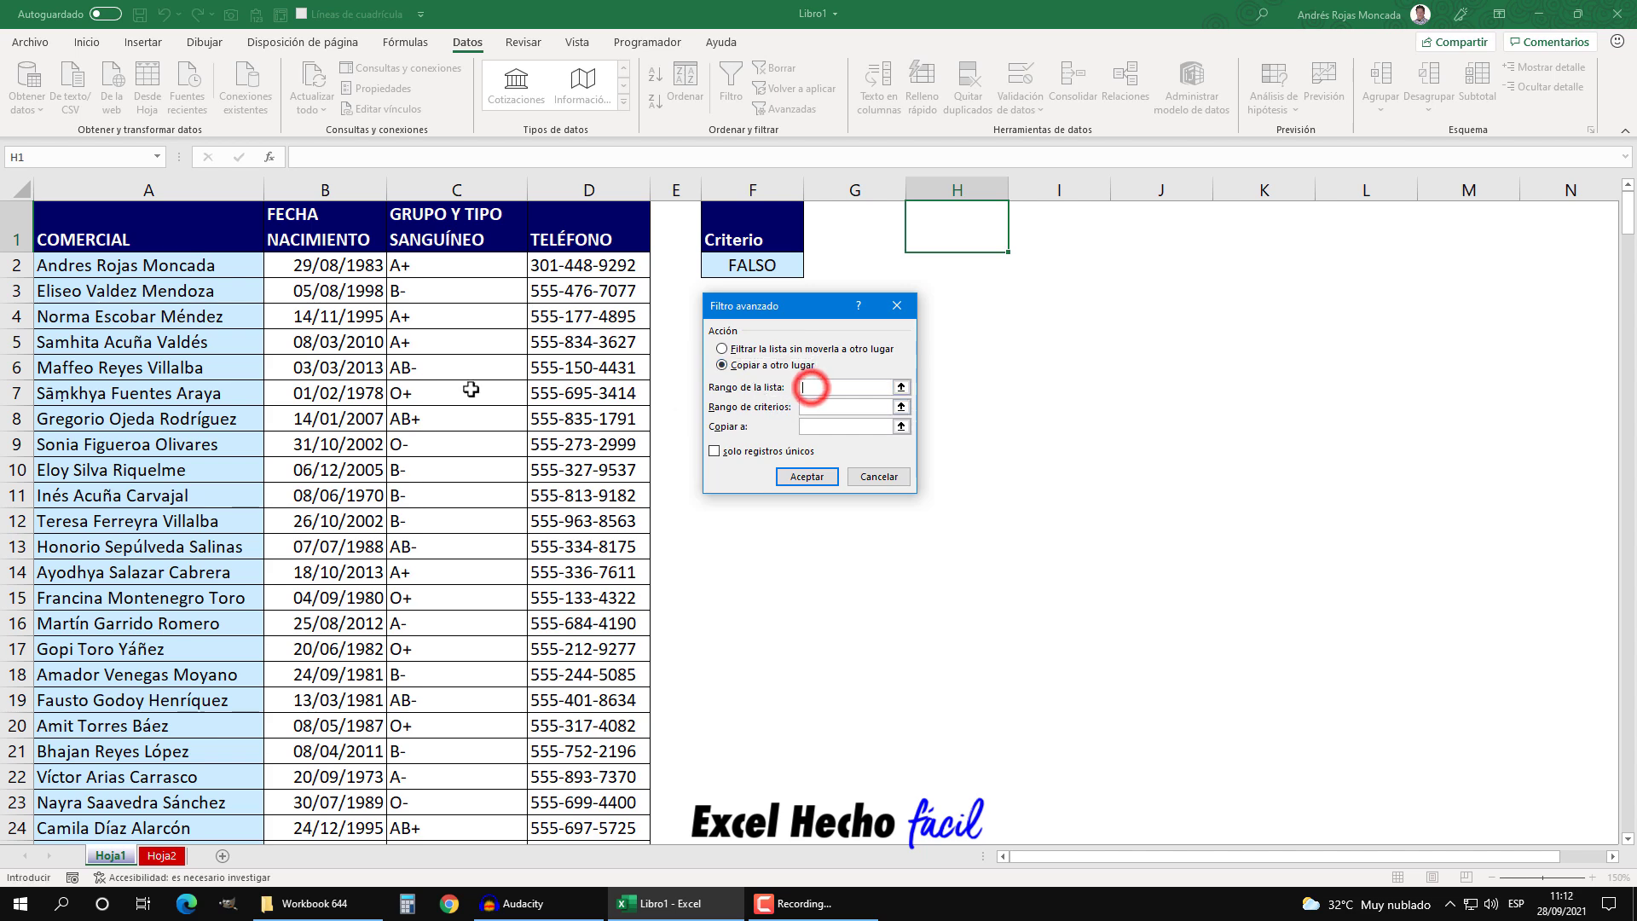
left_click(210, 239)
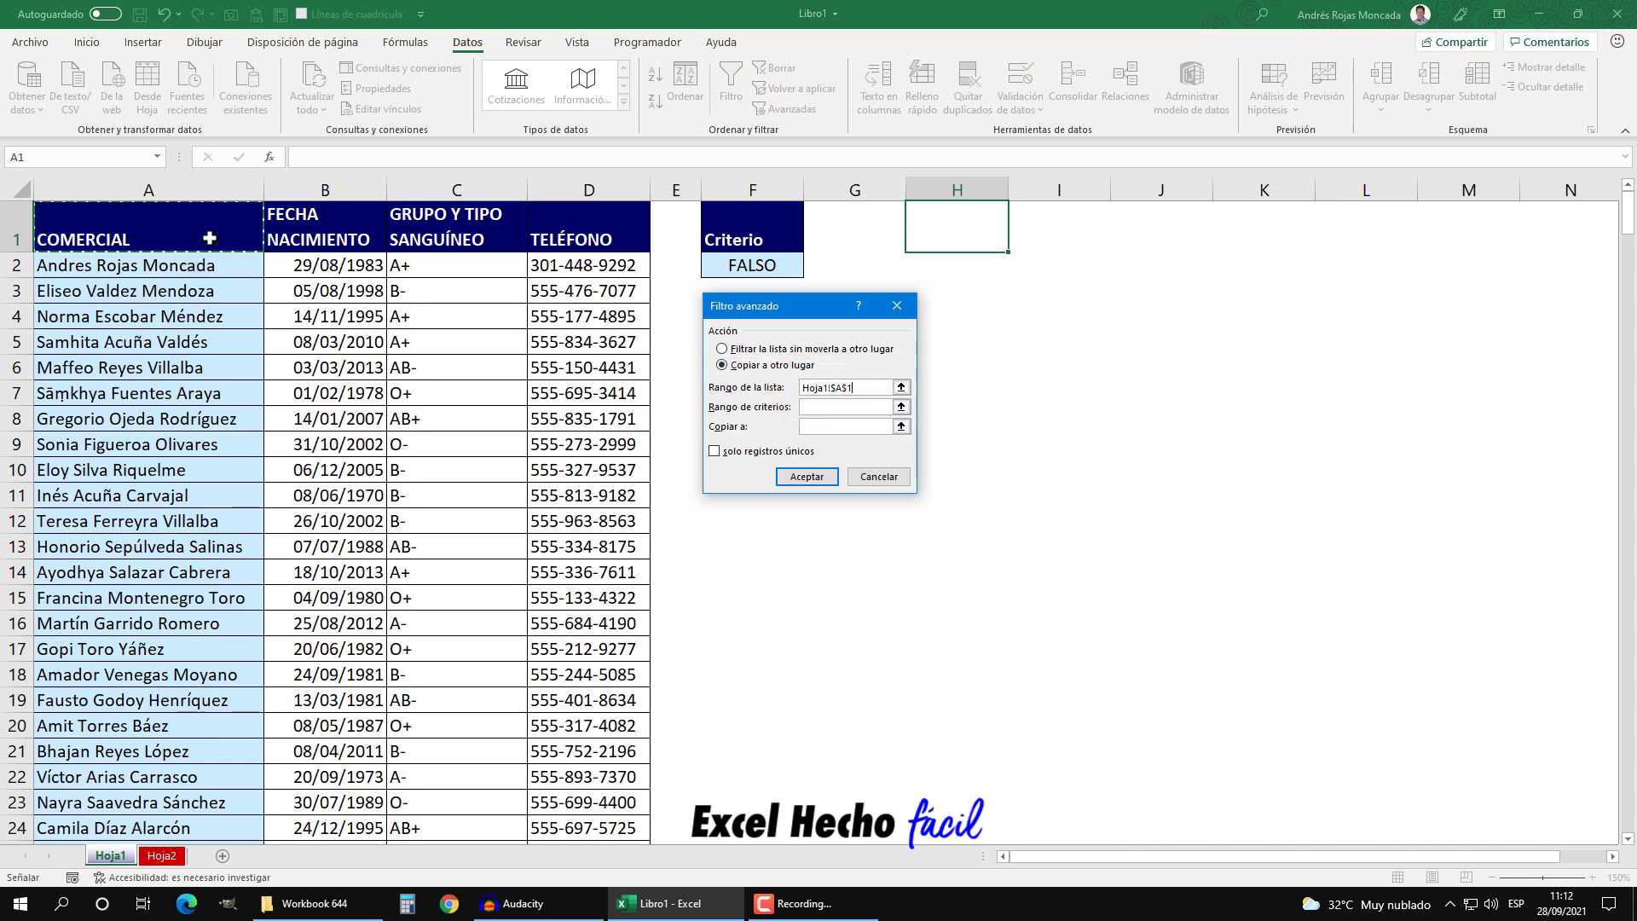
key("ctrl+shift+Right")
key("ctrl+shift+Down")
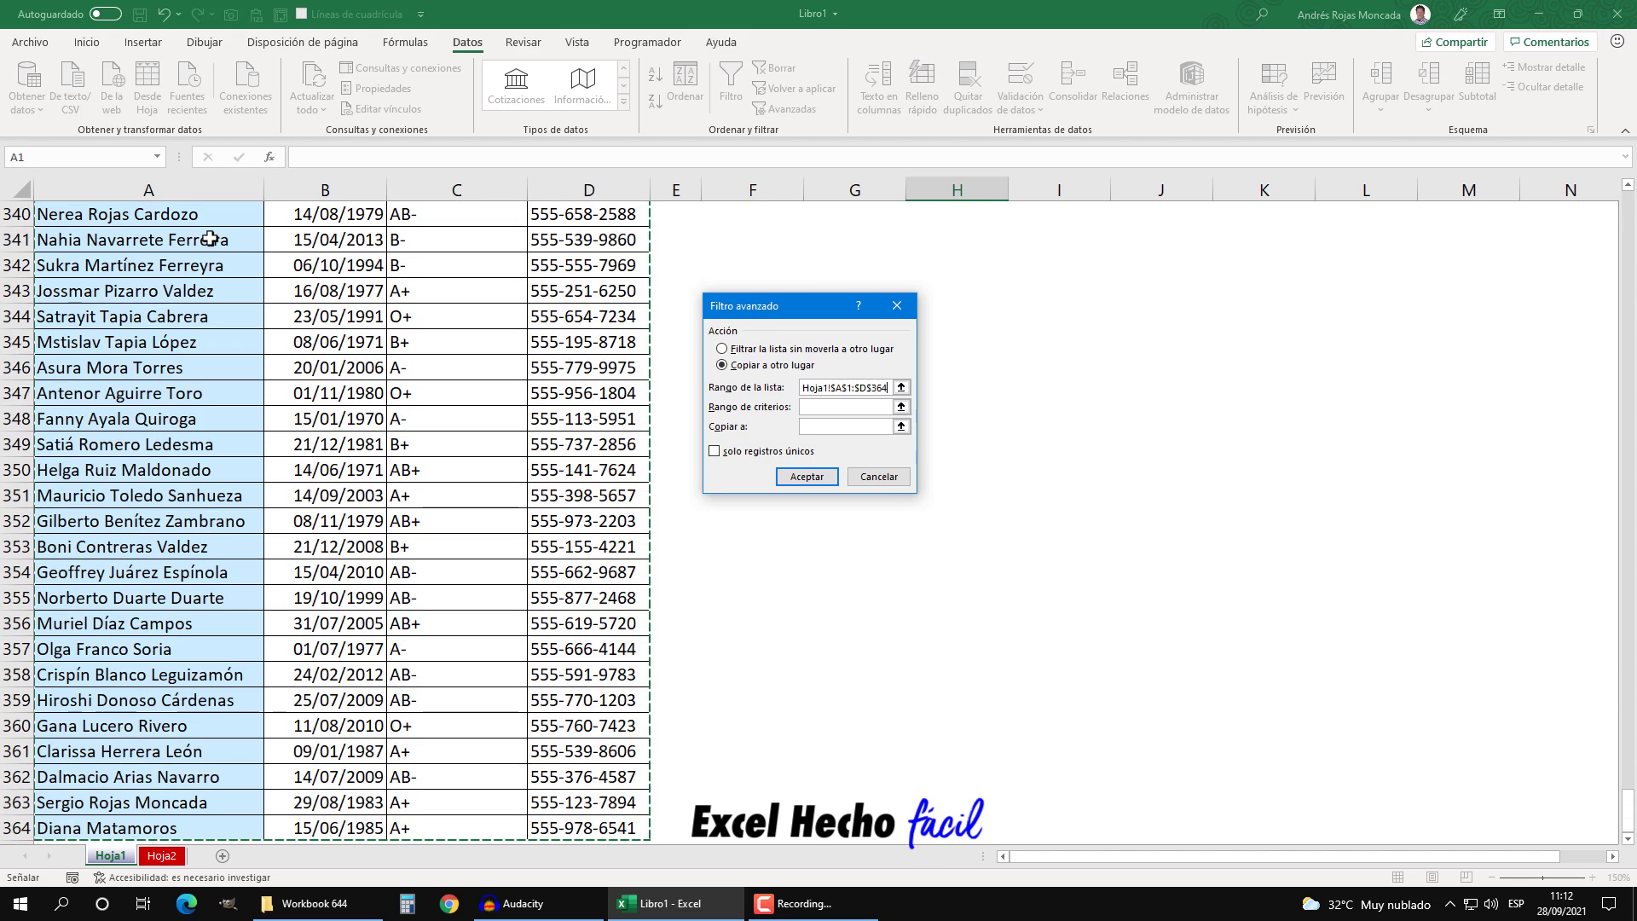
Set the criteria range to Hoja1!$F$1:$F$2 and the copy destination to Hoja1!$H$1, and run the advanced filter
key("ctrl+BackSpace")
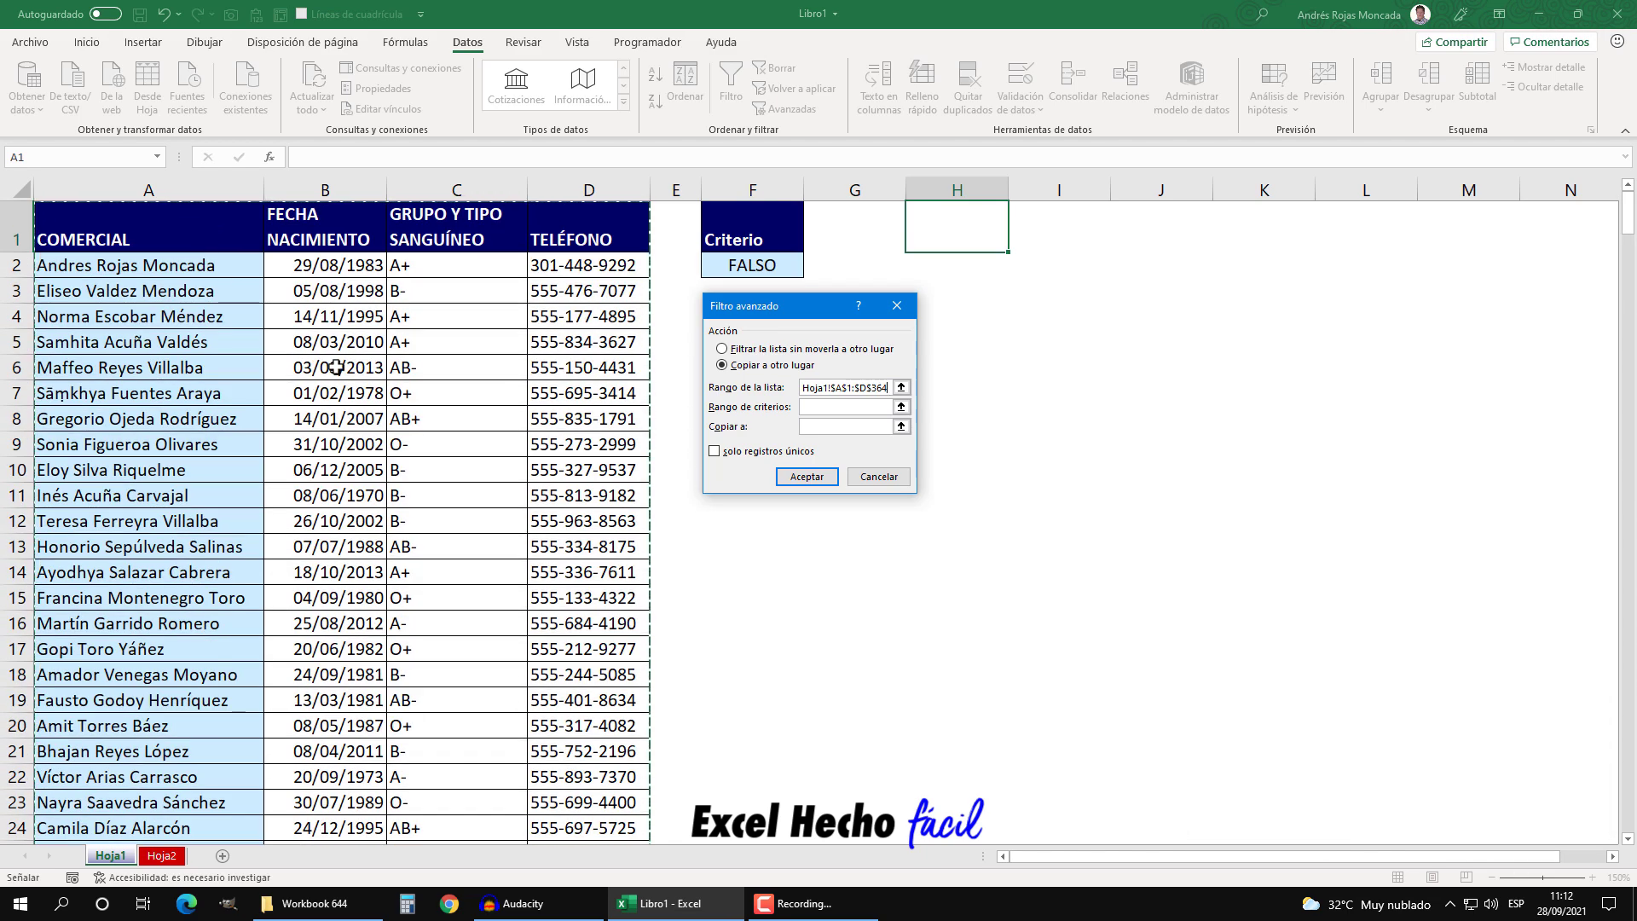
left_click(847, 407)
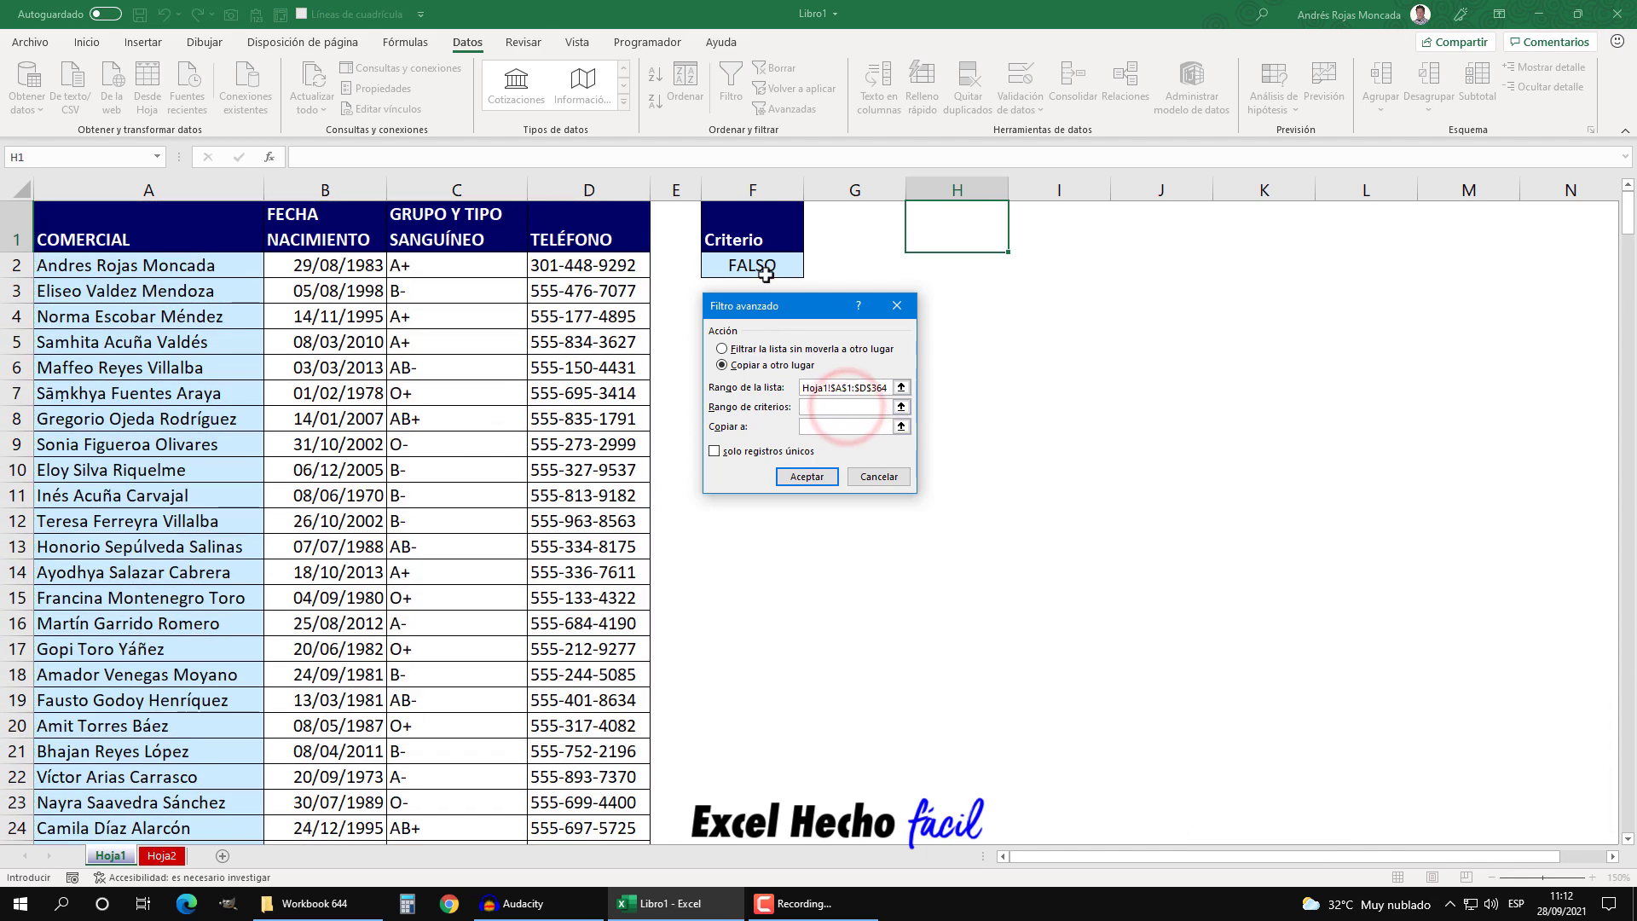
left_click_drag(766, 242, 761, 259)
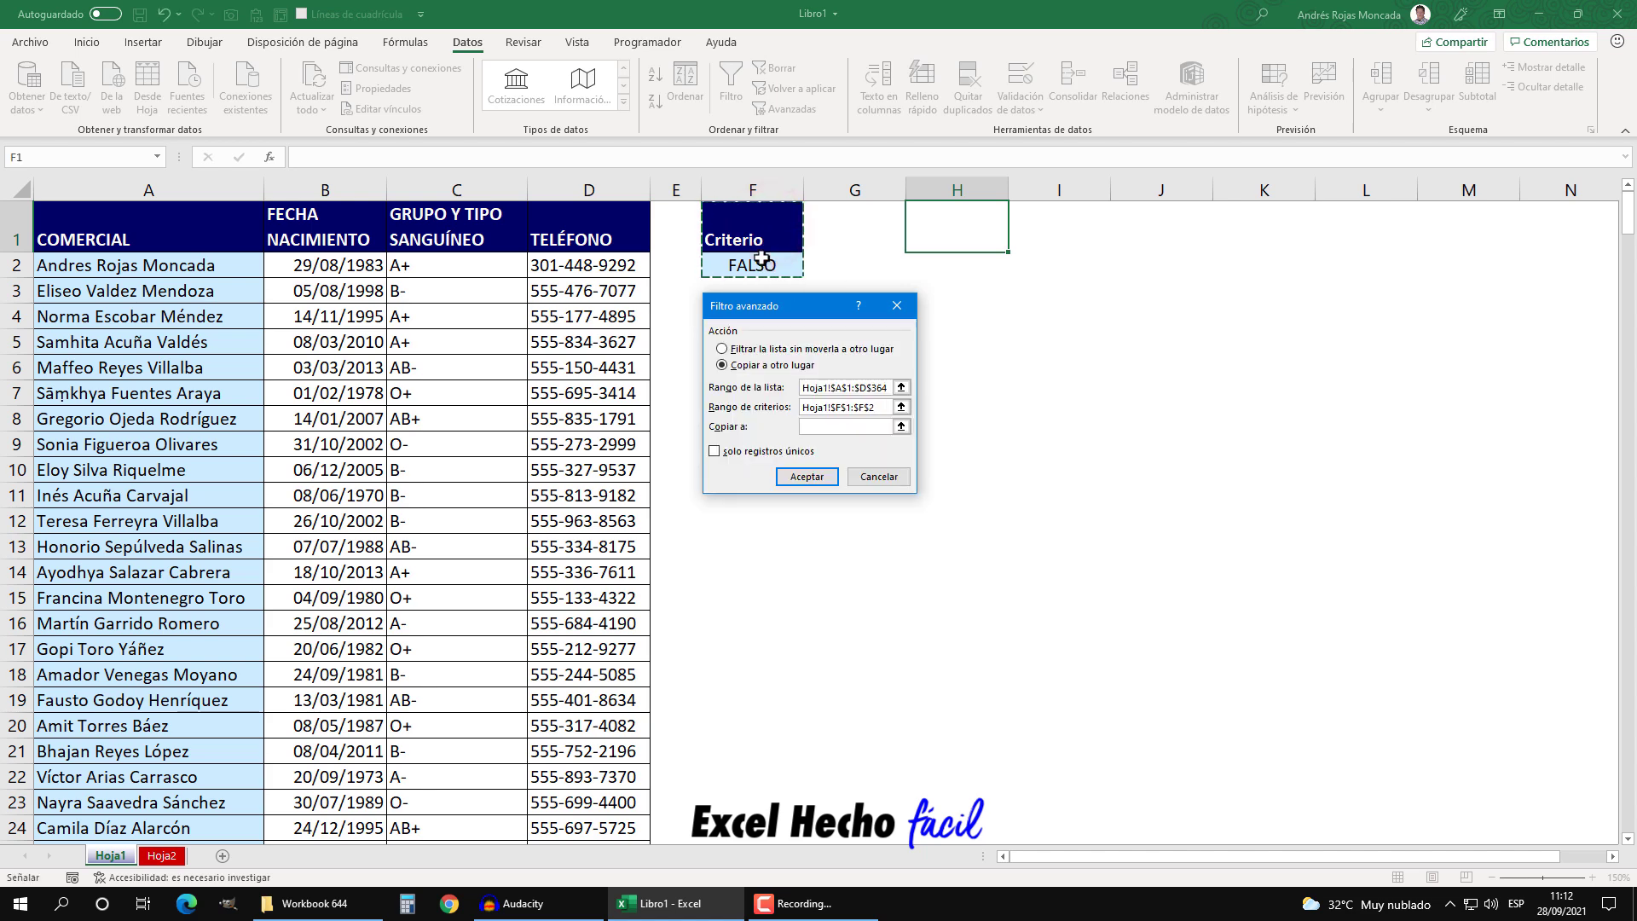
left_click(843, 426)
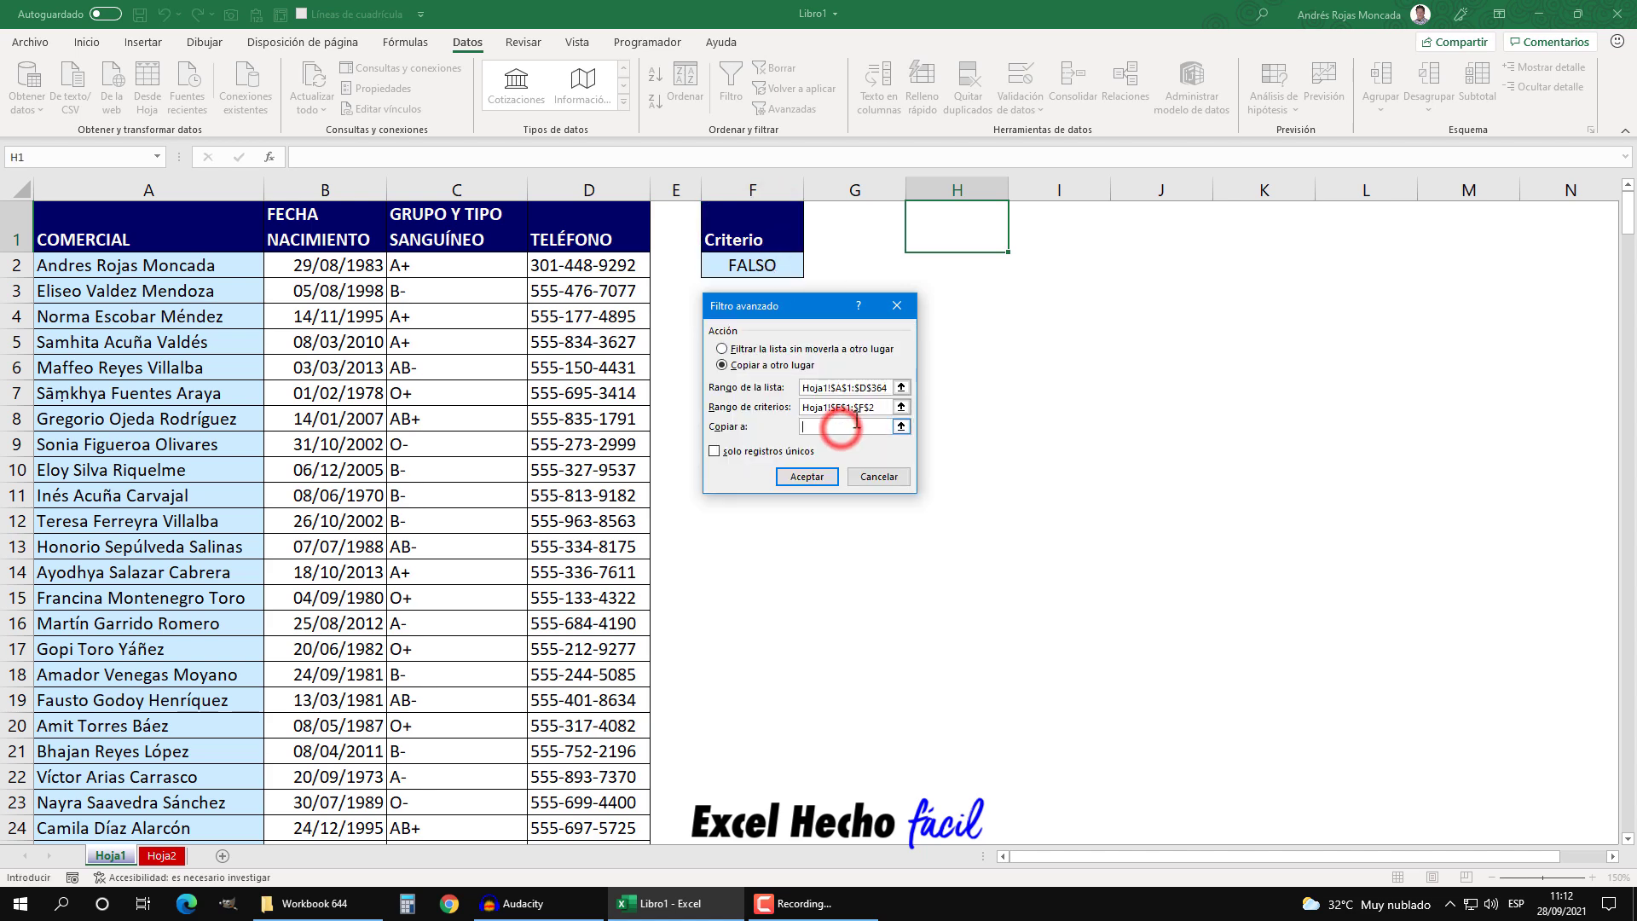
left_click(958, 236)
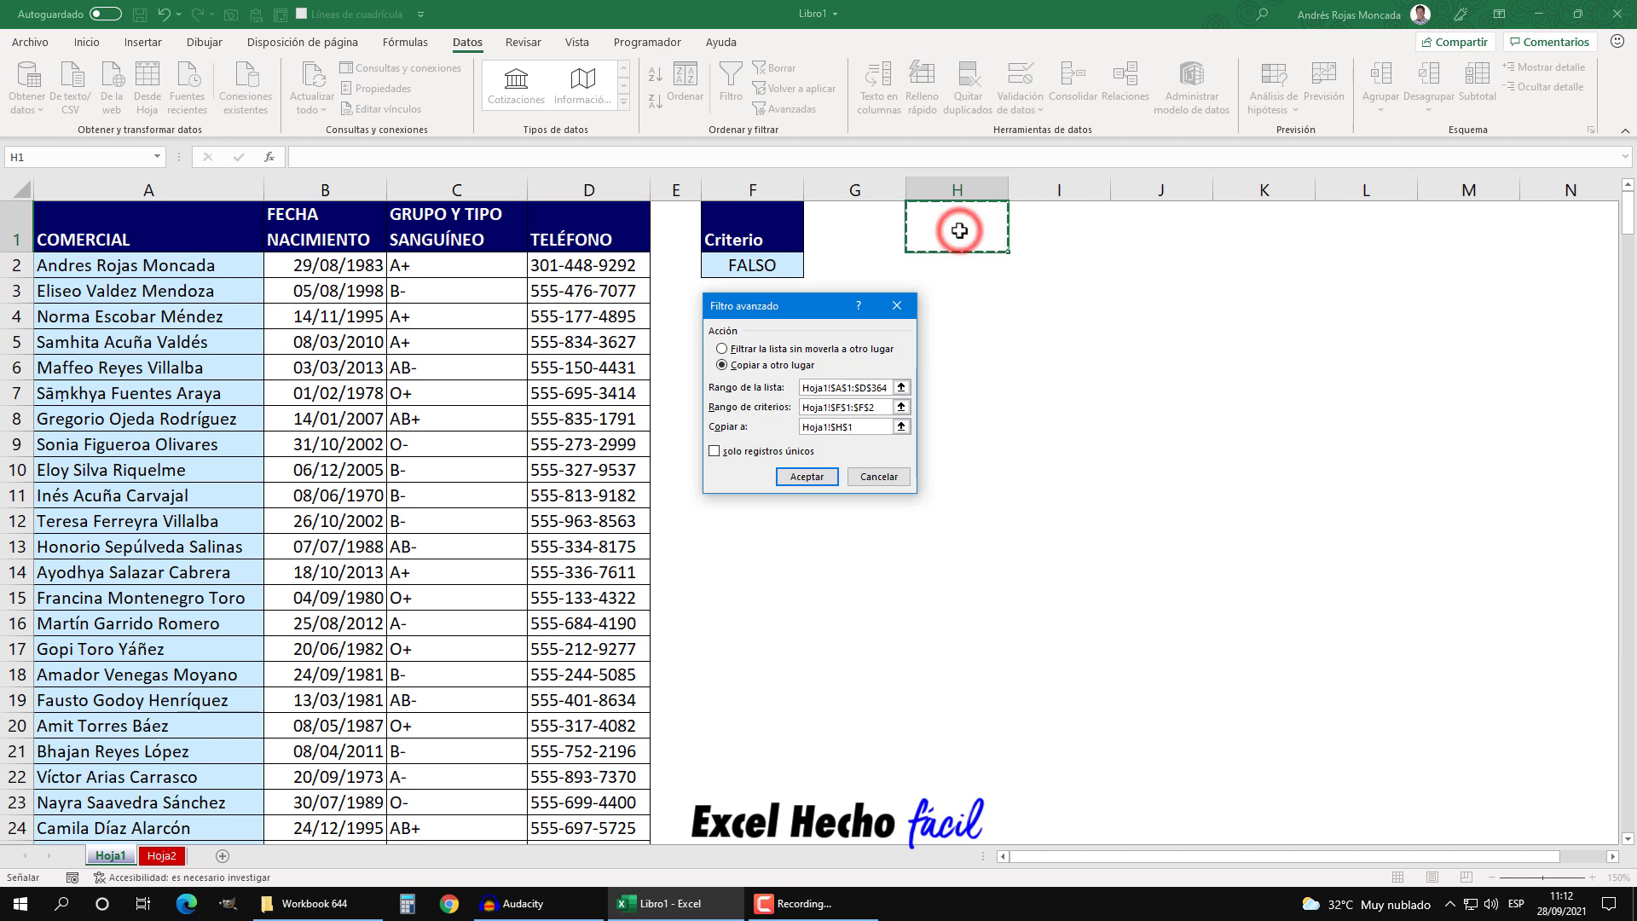
left_click(819, 476)
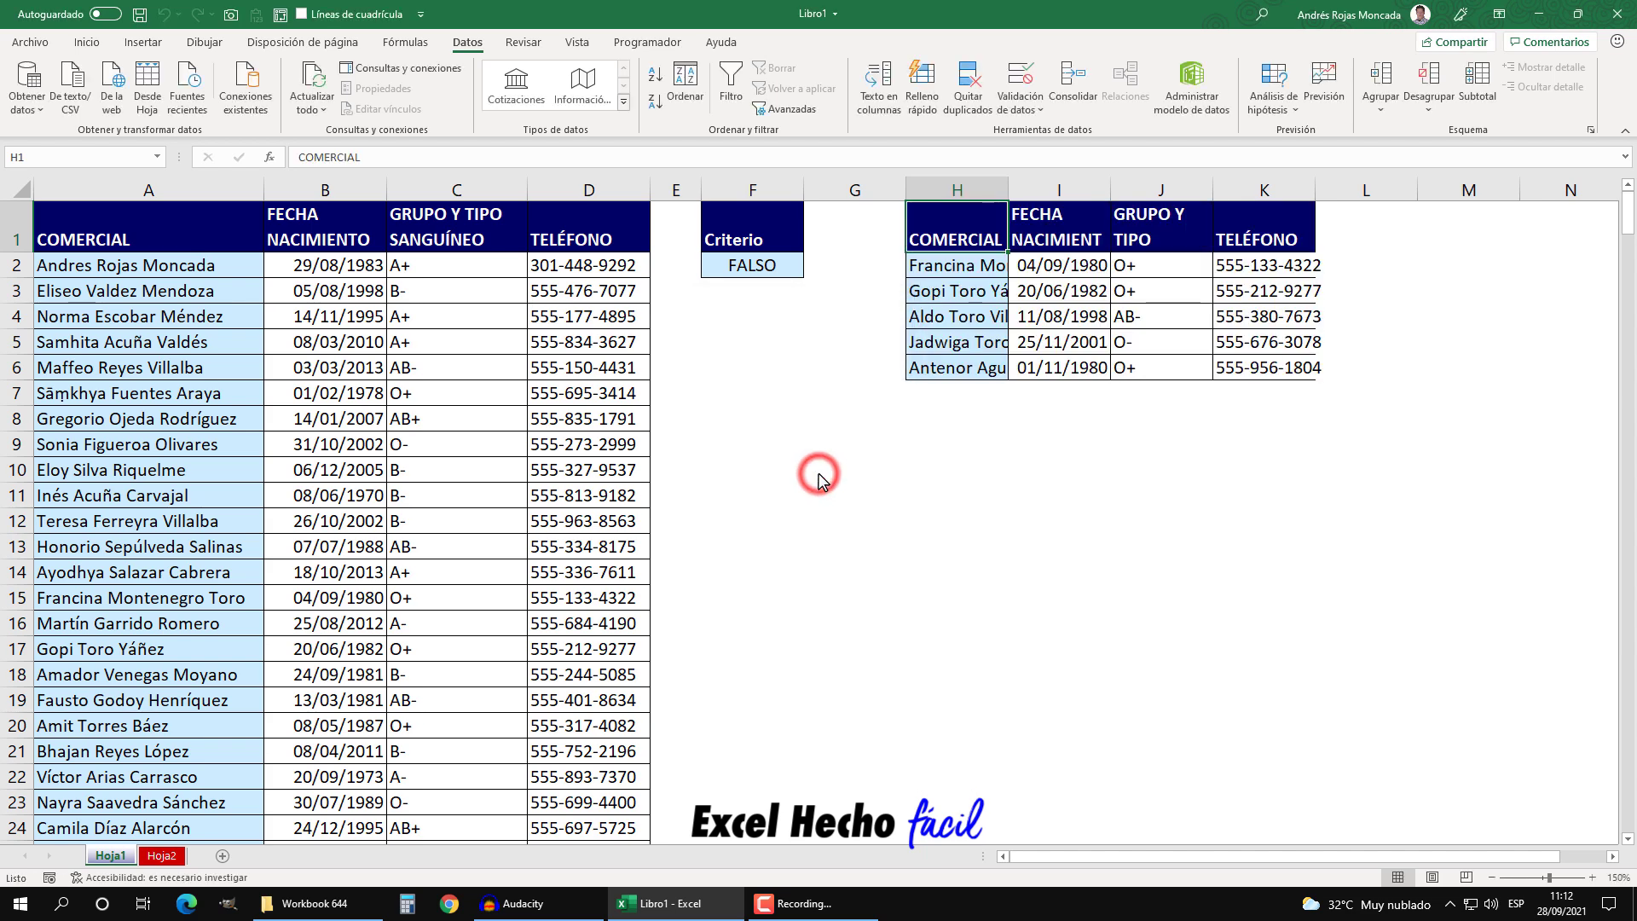
Autofit columns H through K to the copied records and check each extracted name in the COMERCIAL column
left_click_drag(957, 190, 1264, 189)
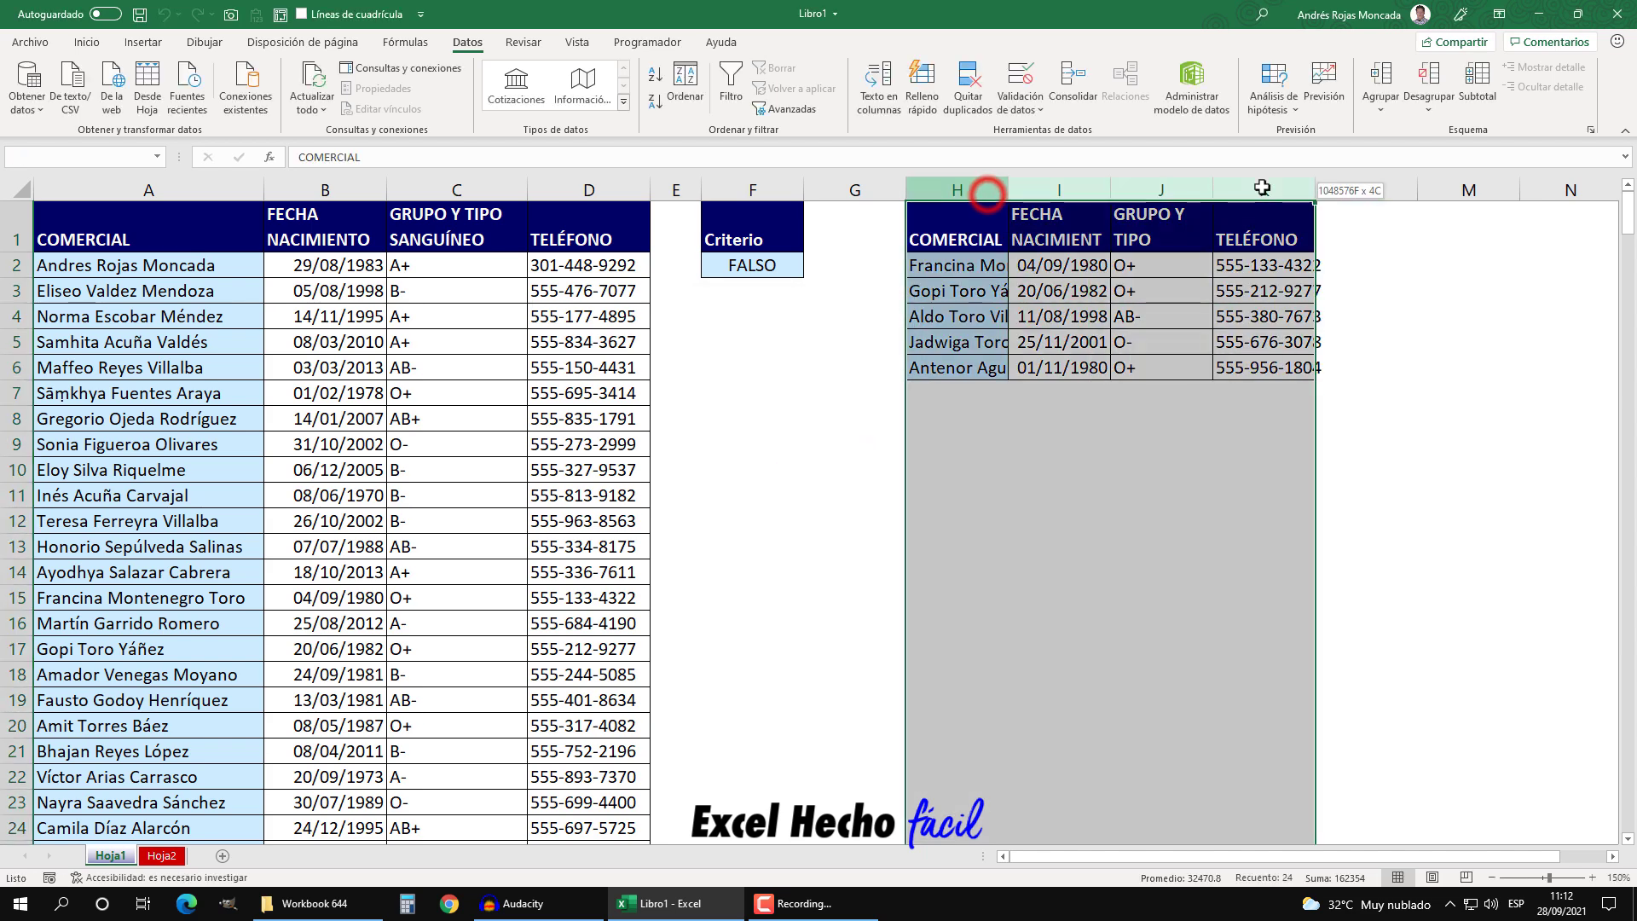
double_click(1318, 189)
left_click(1067, 263)
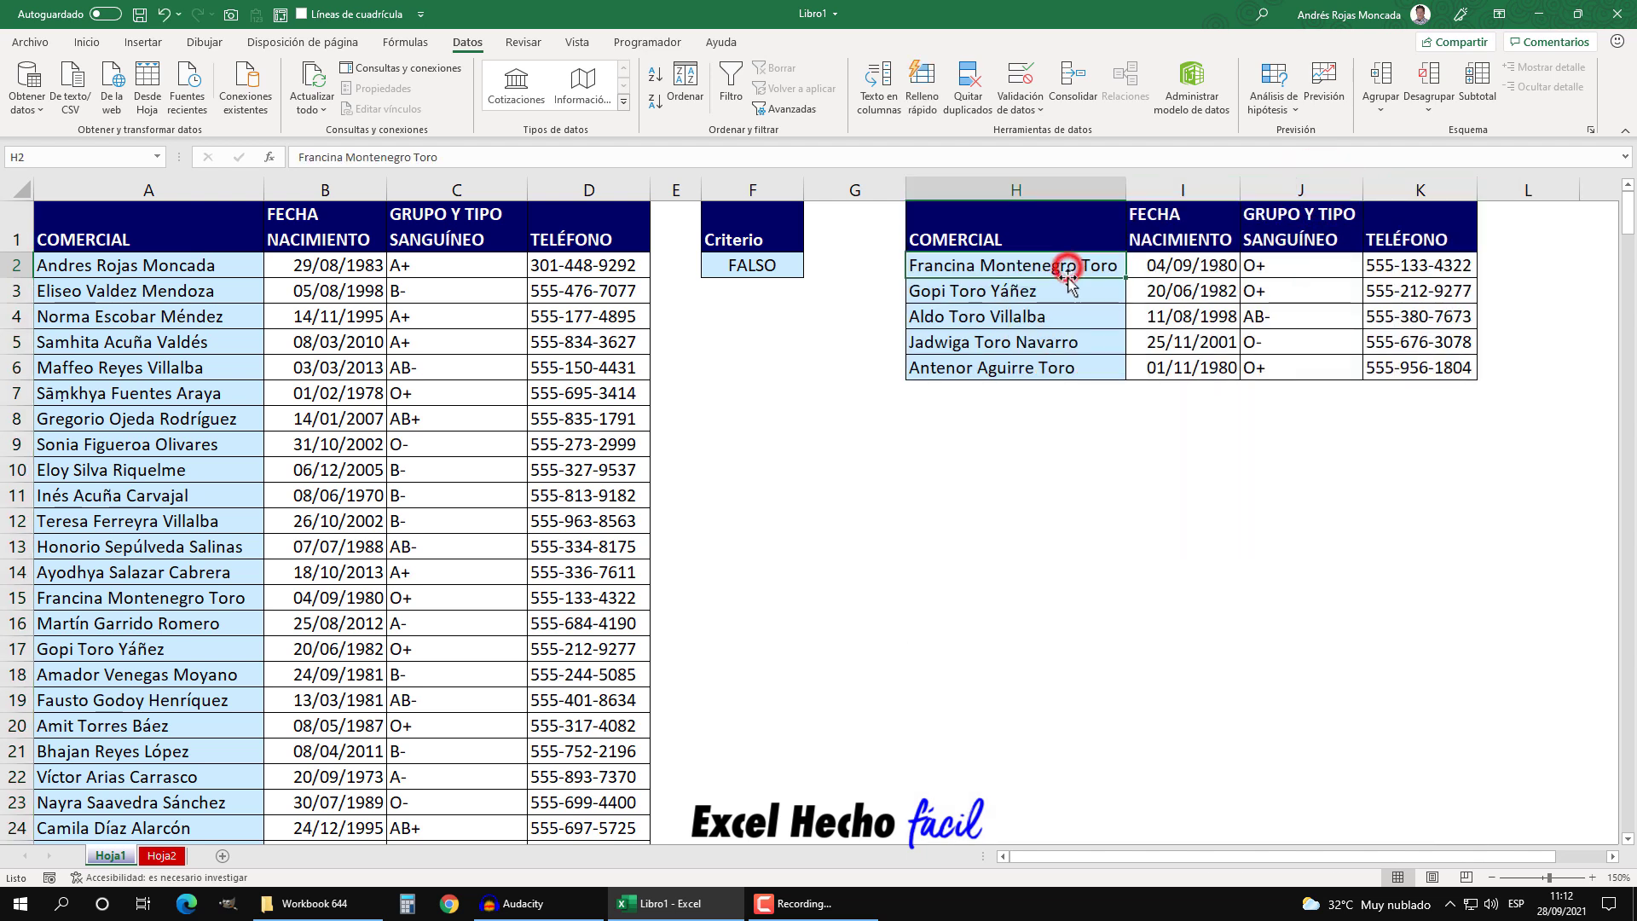
left_click(1067, 291)
left_click(1067, 317)
left_click(1067, 342)
left_click(1067, 373)
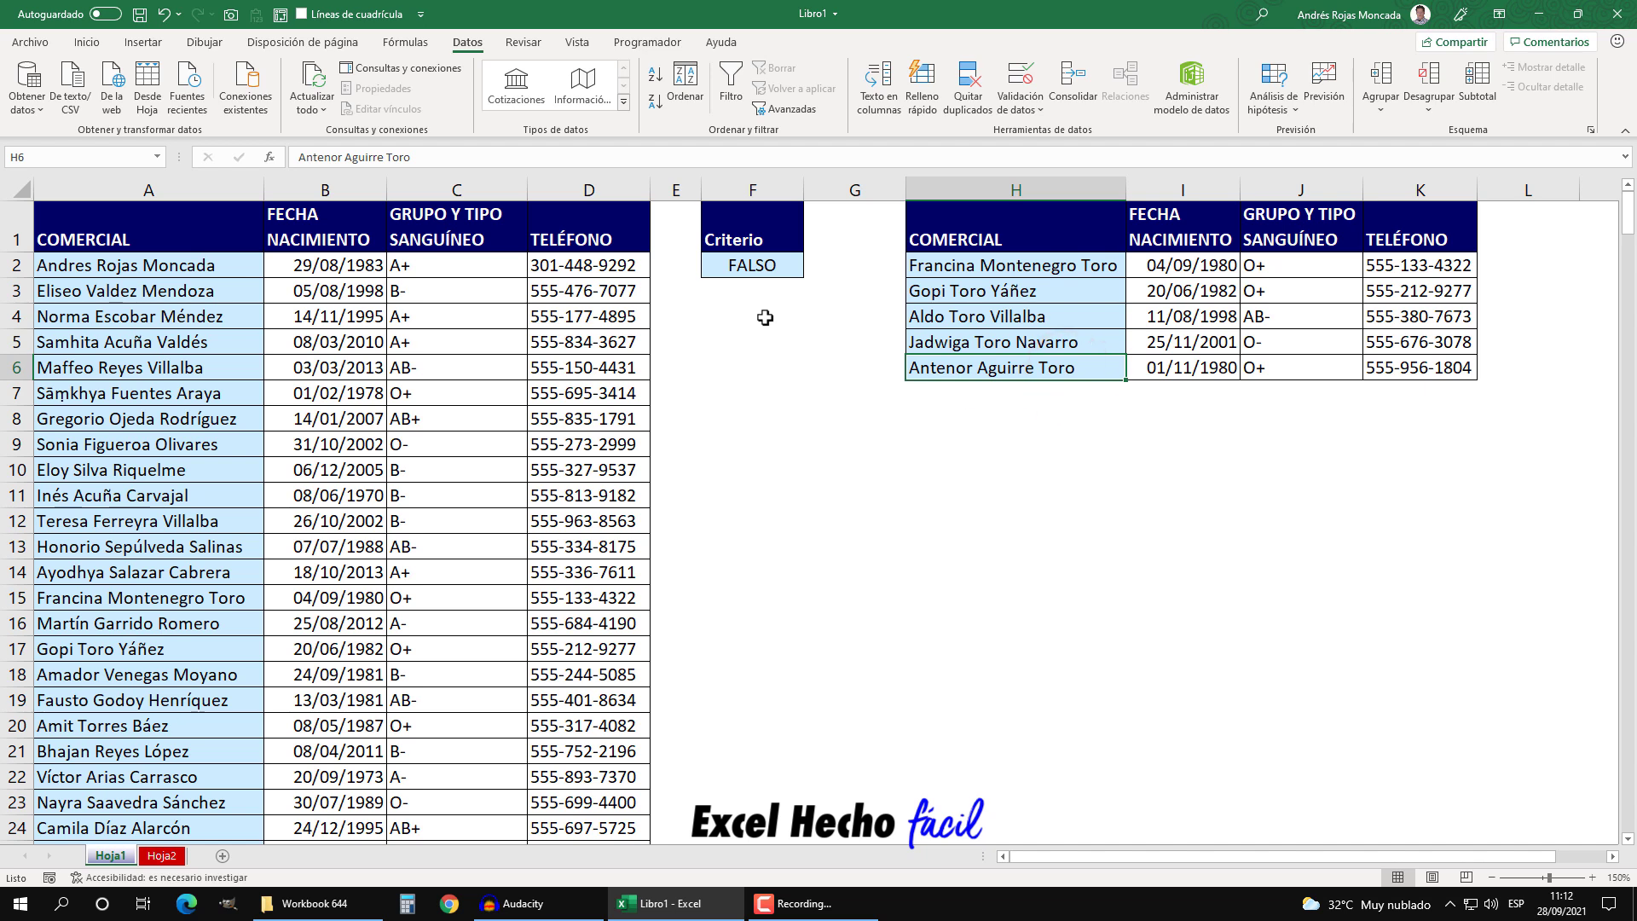
left_click(762, 366)
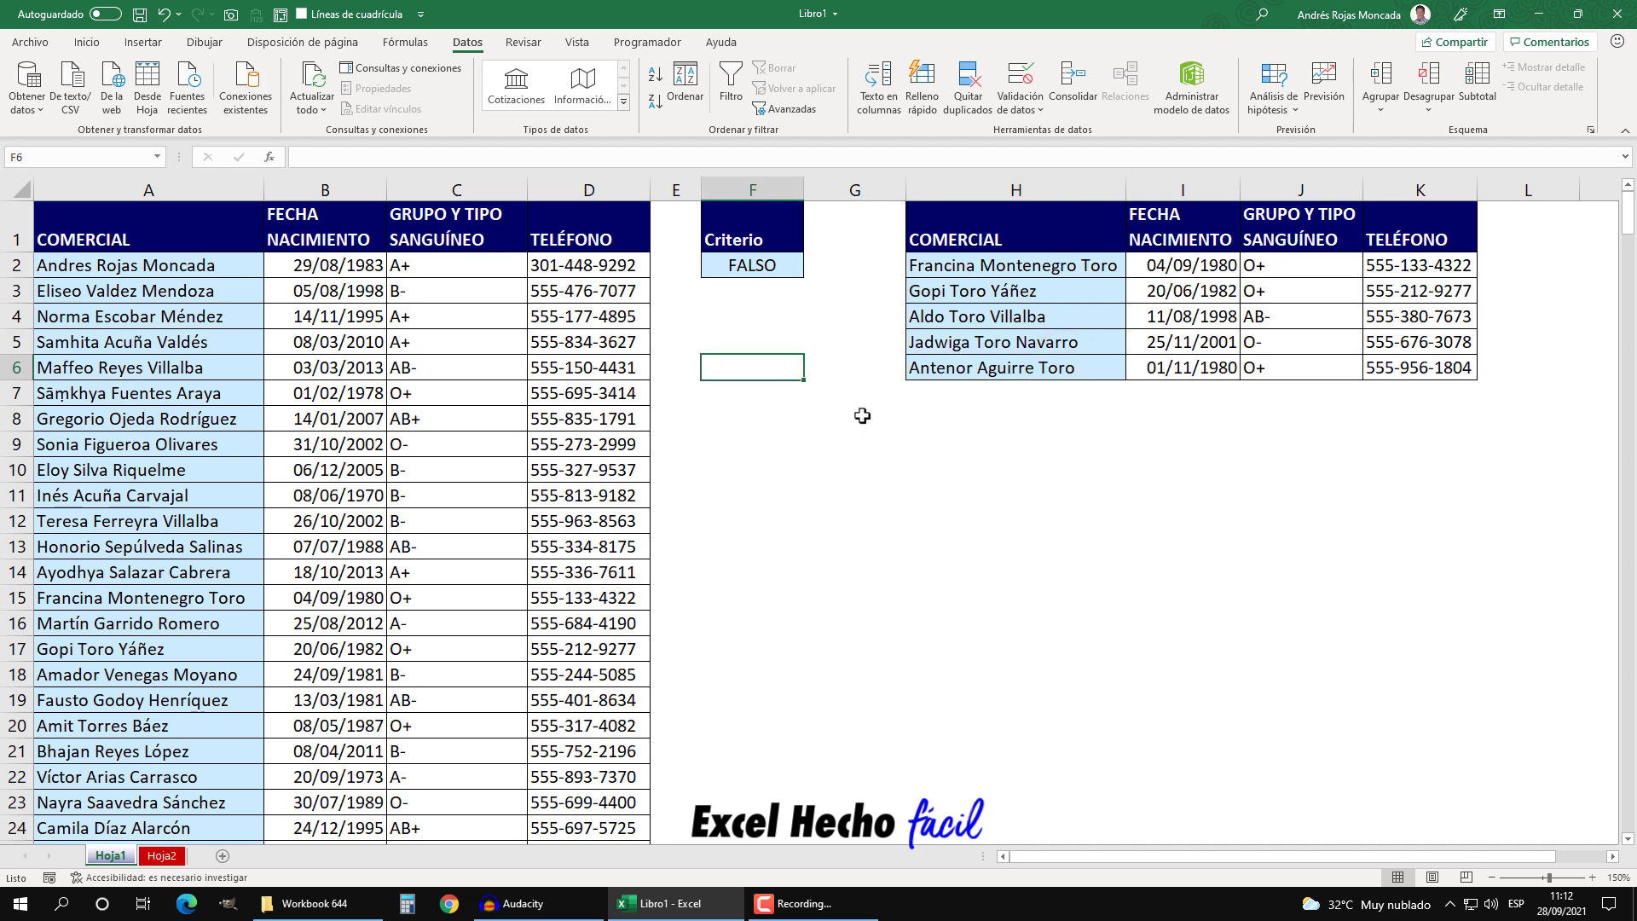
Enter the header Criterio in cell F1 of sheet Hoja2
left_click(160, 855)
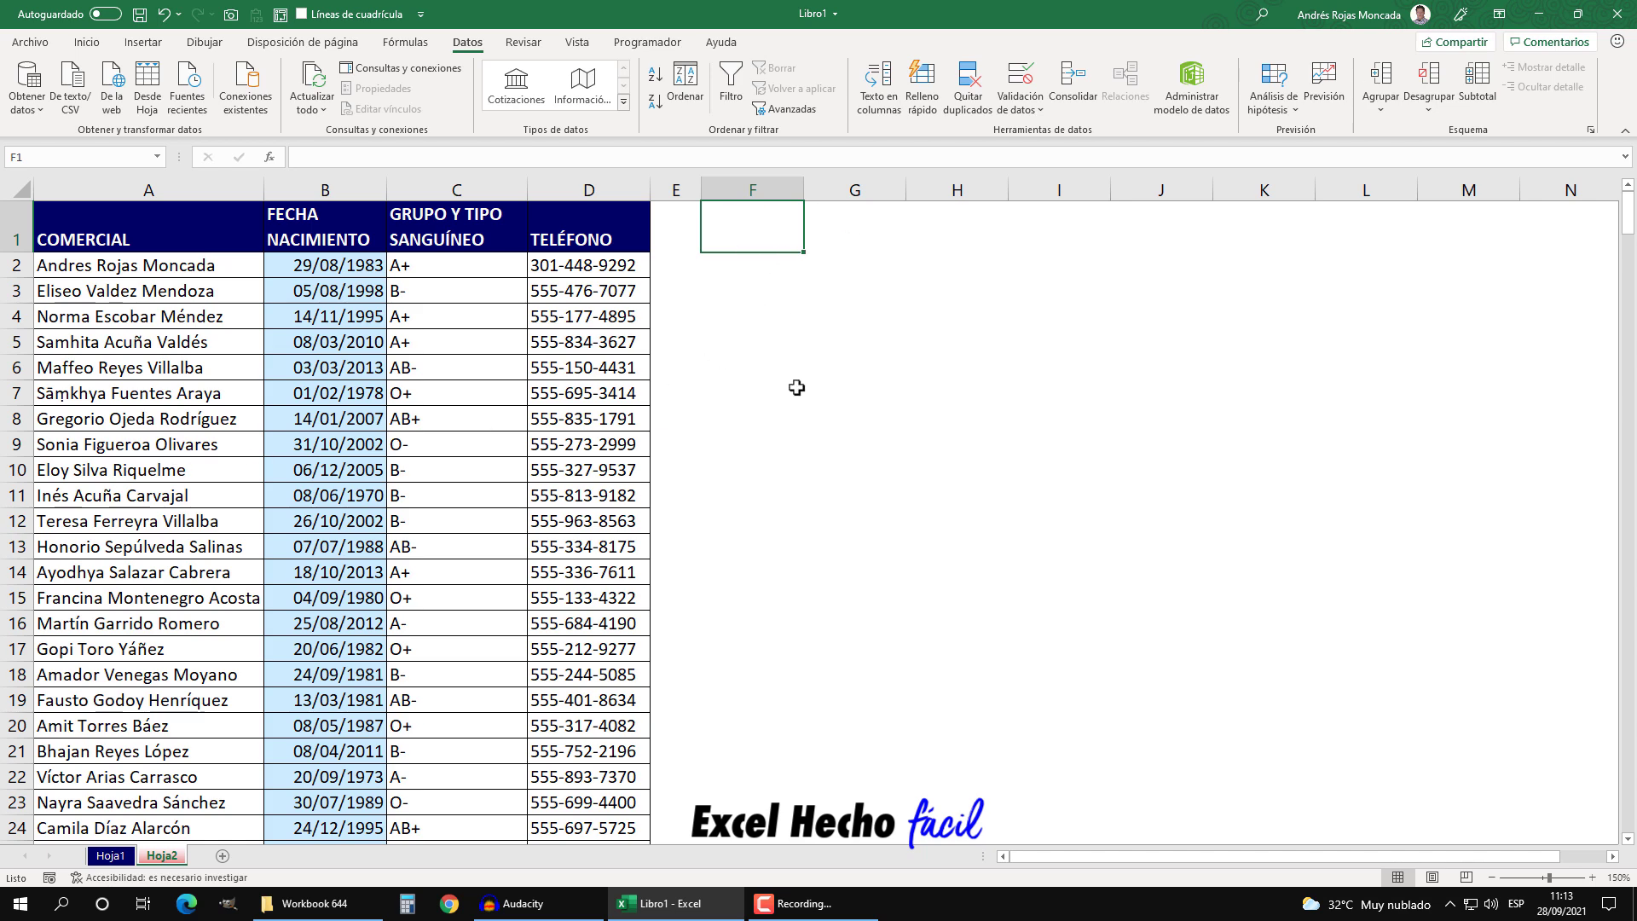
type("Criterio")
key("Return")
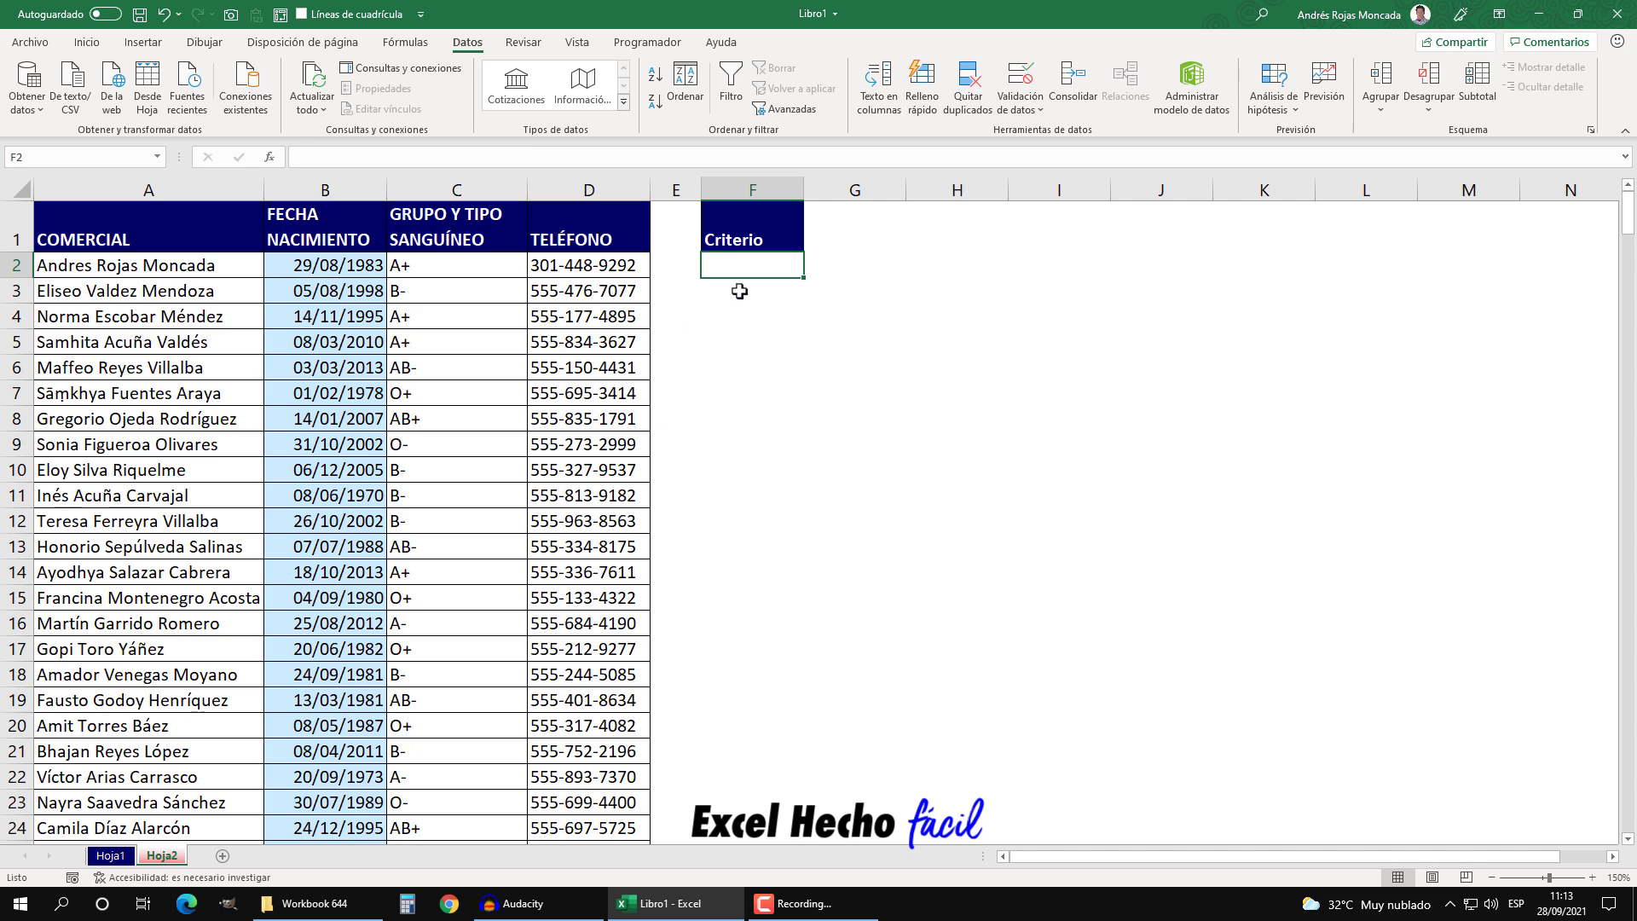
Add borders to the criteria cells F1:F2 and give cell F2 a light blue fill
left_click_drag(747, 237, 748, 264)
left_click(86, 42)
left_click(239, 101)
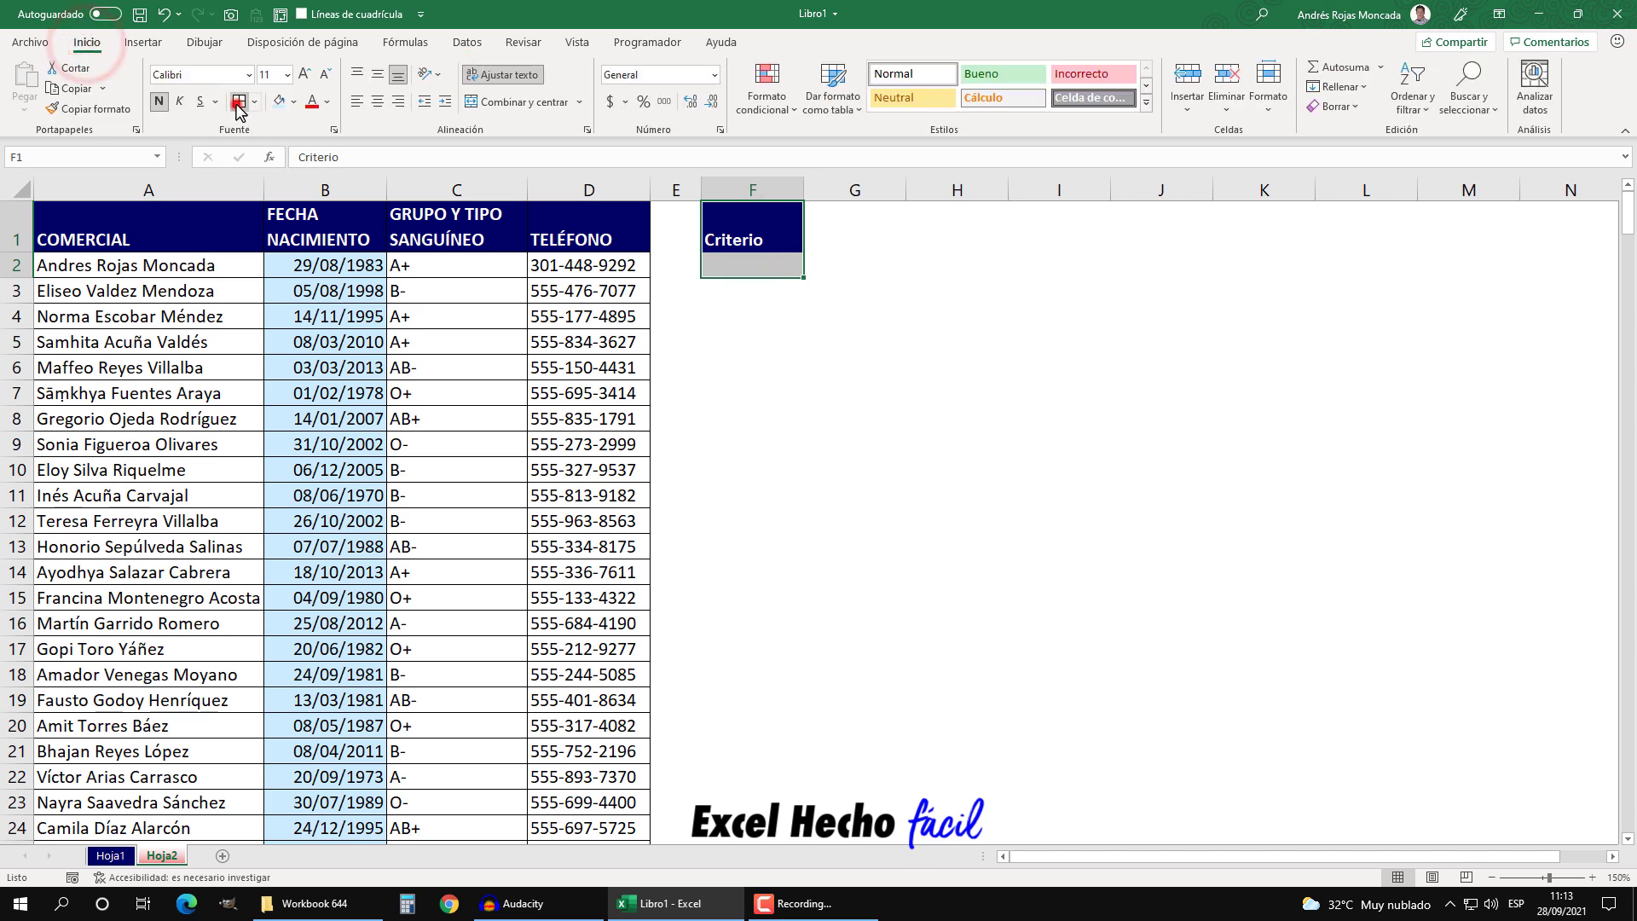
left_click(752, 268)
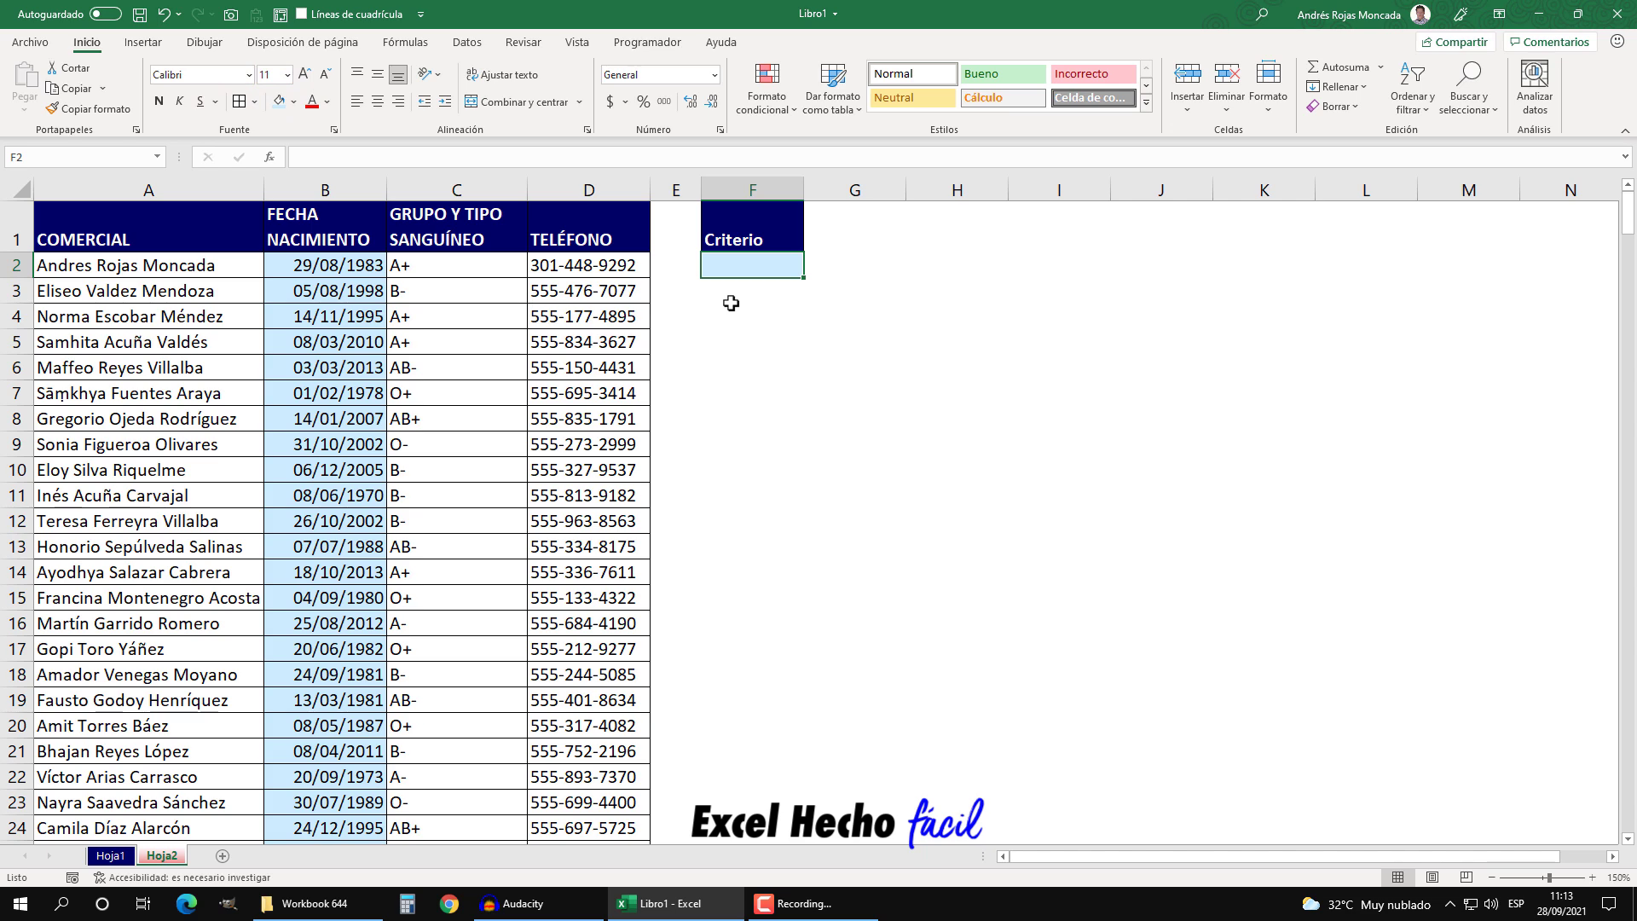
Start a Y formula in cell F2 with the first condition $B2>=FECHA(2010,1,1), keeping column B absolute
type("=")
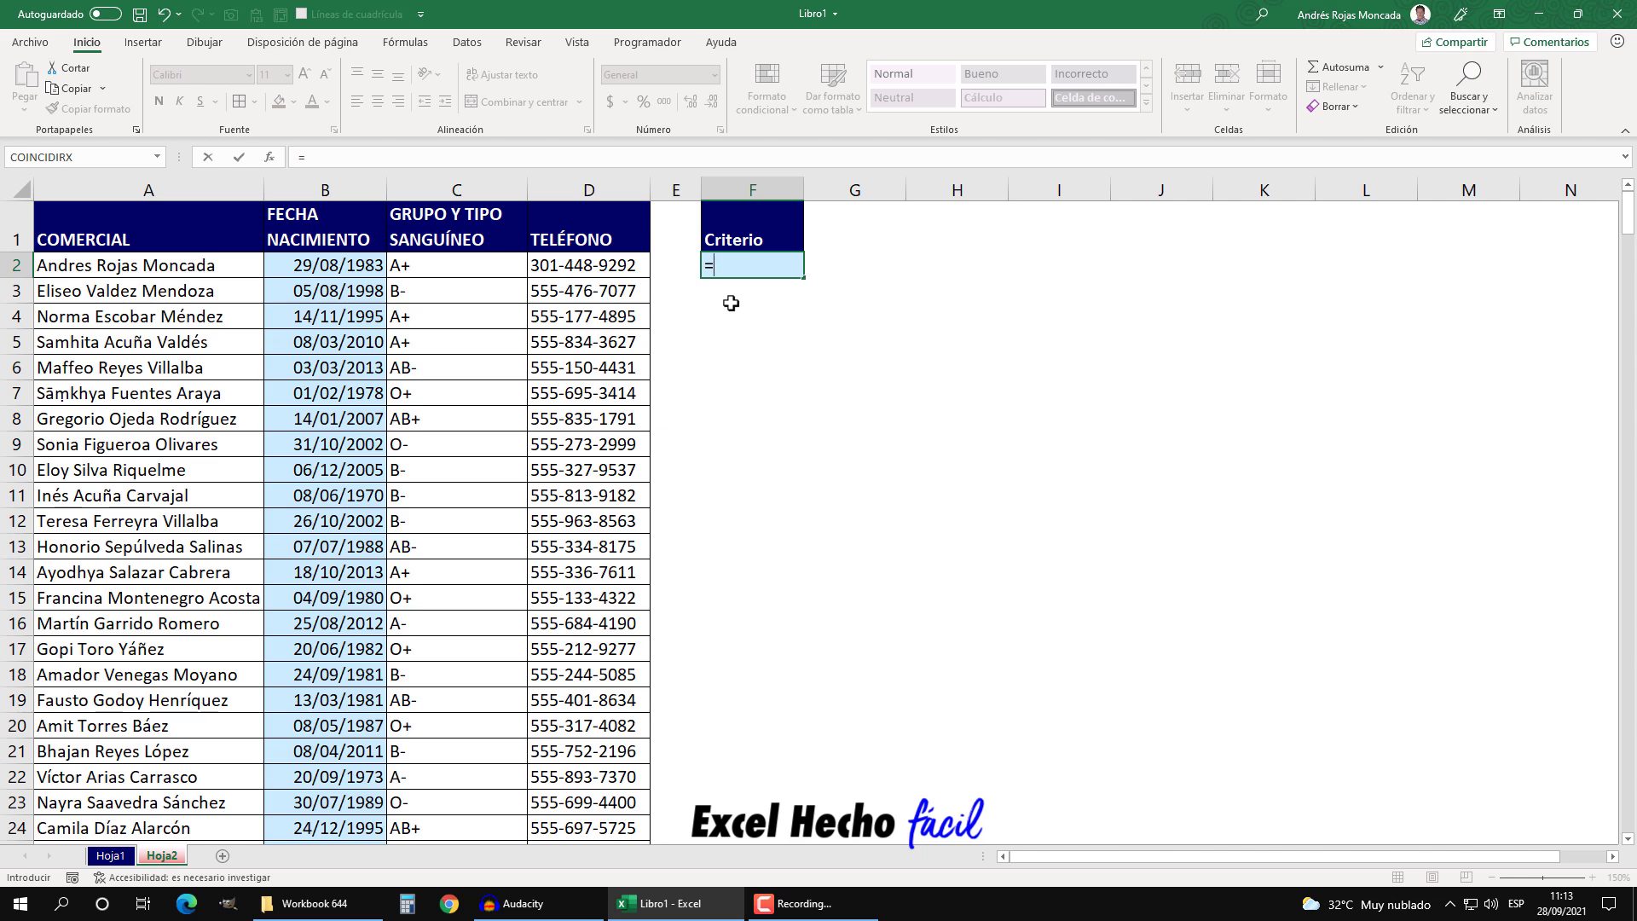
type("y")
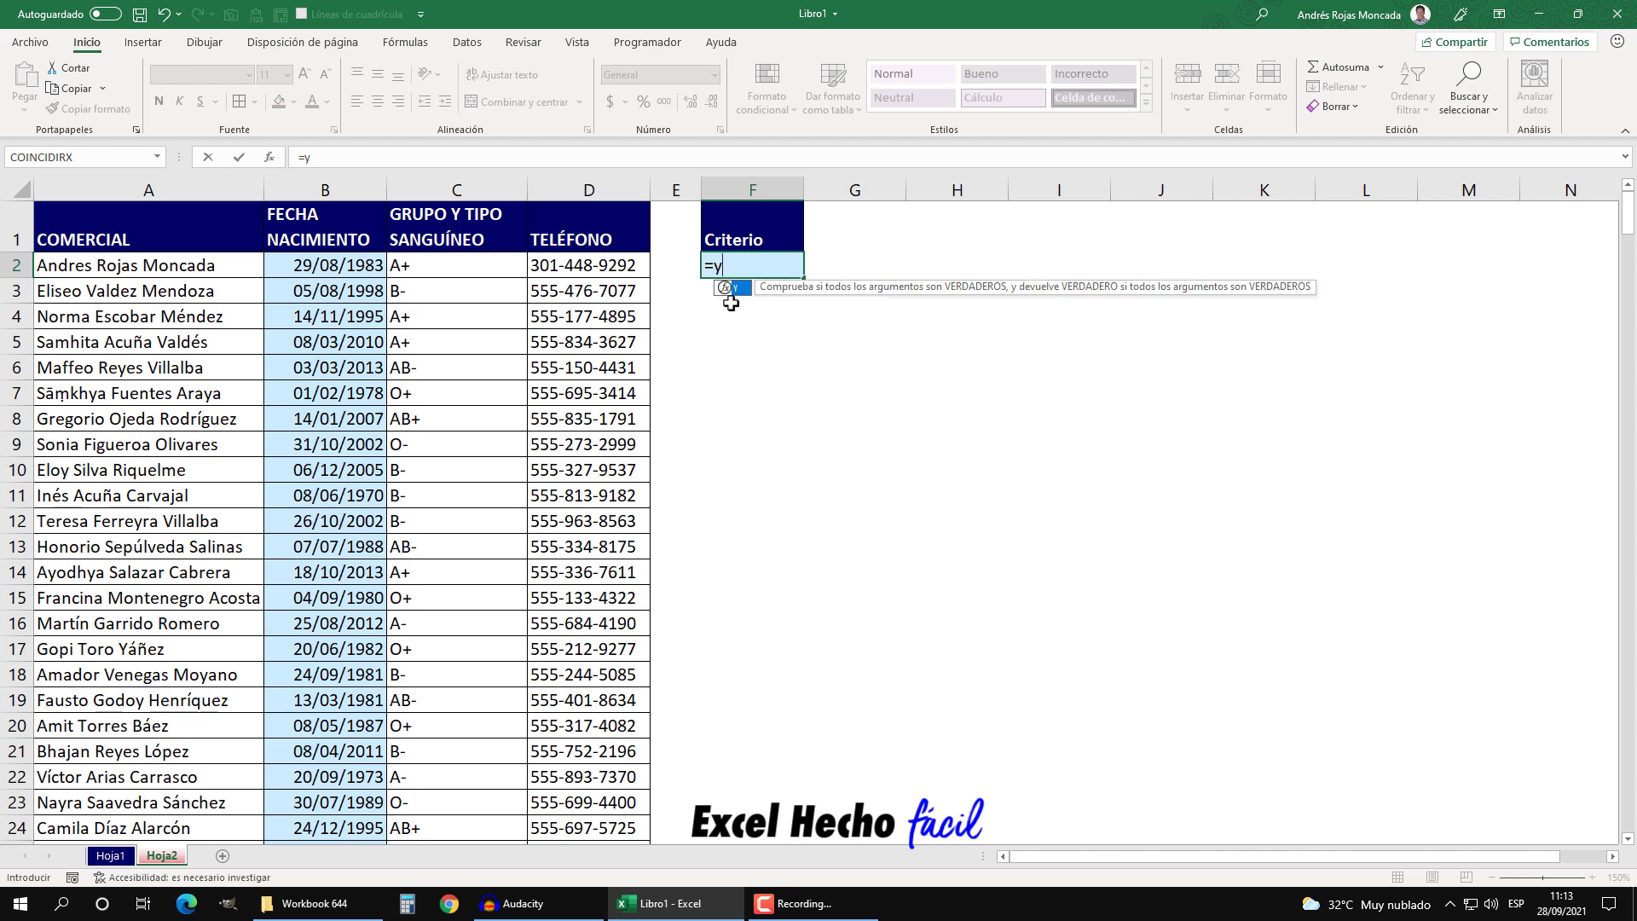
key("Tab")
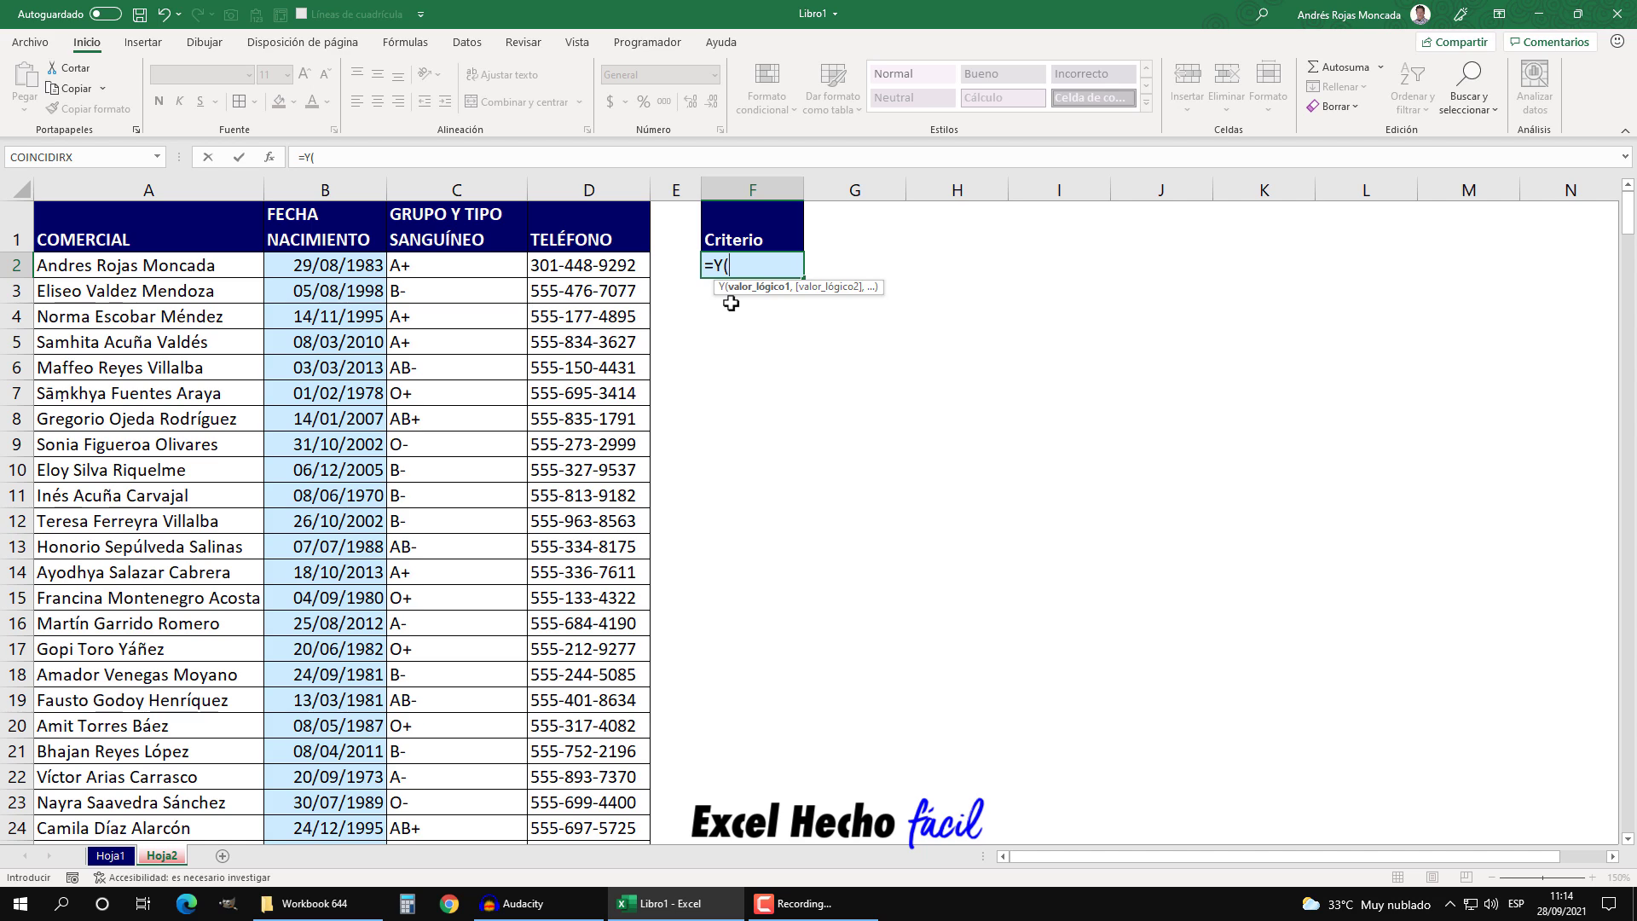
left_click(343, 267)
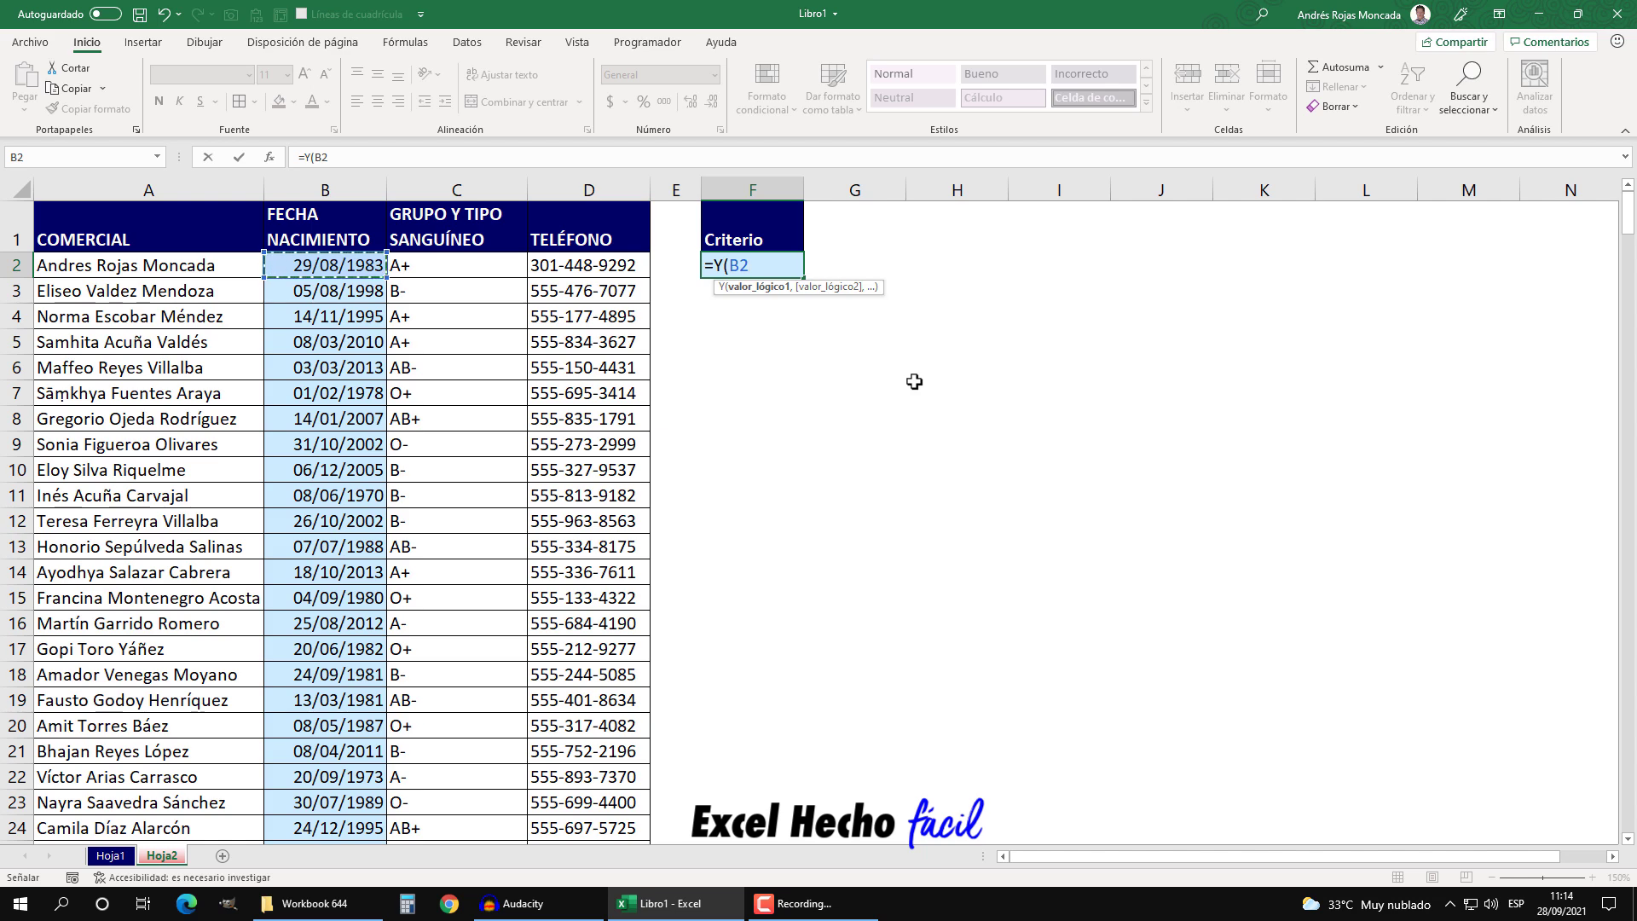
left_click(728, 269)
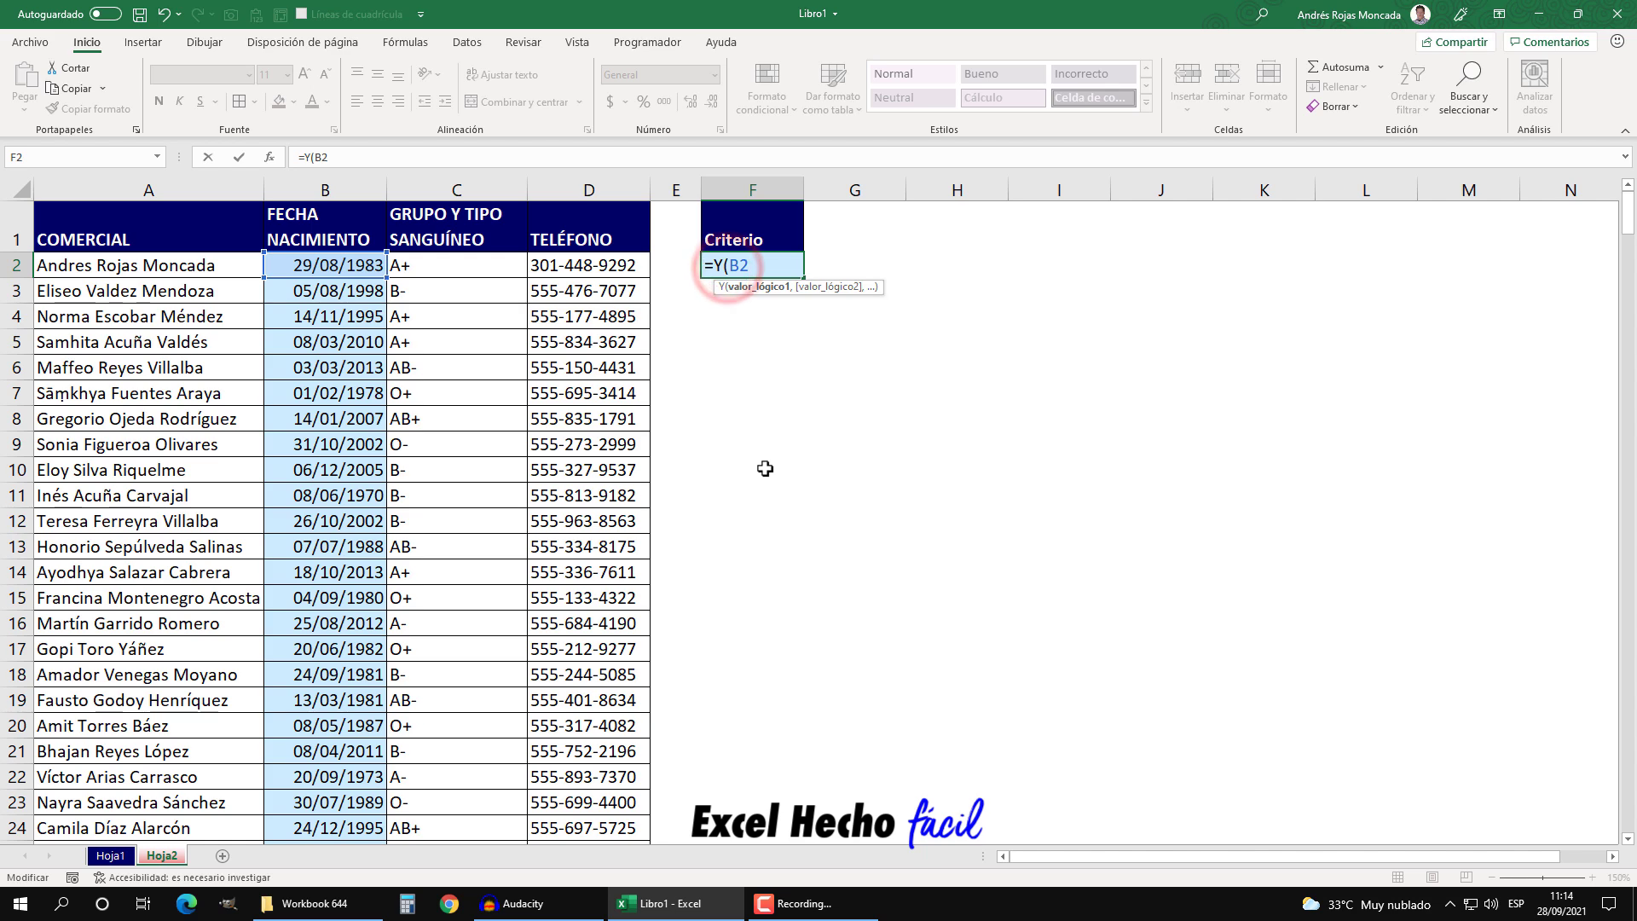
double_click(746, 265)
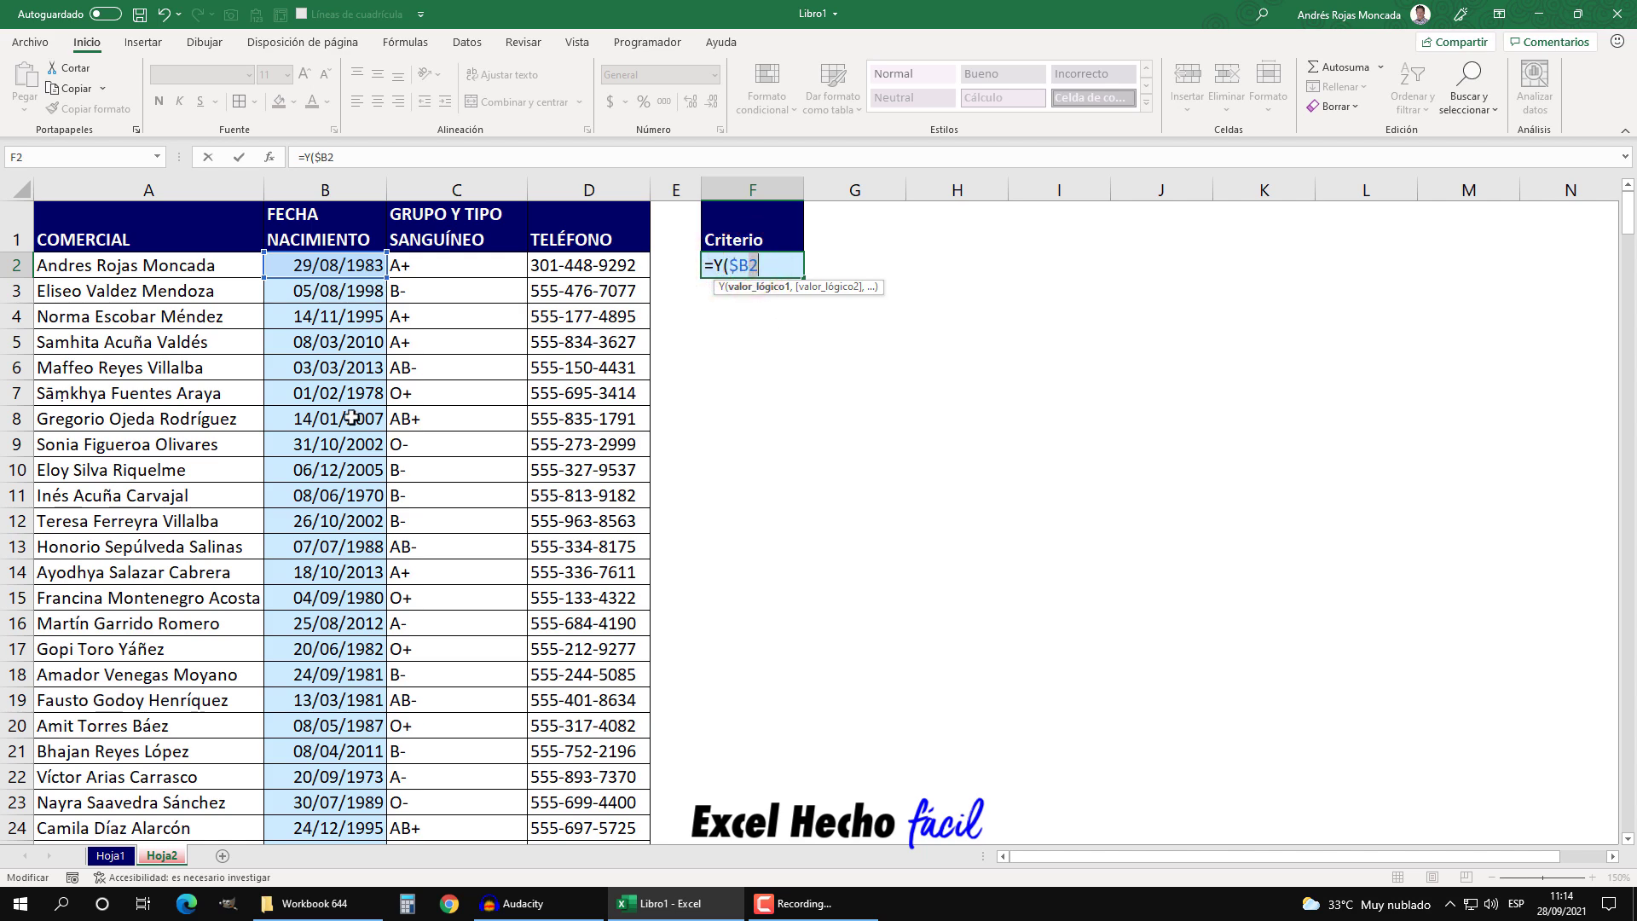
left_click(775, 269)
type(">=FECHA(")
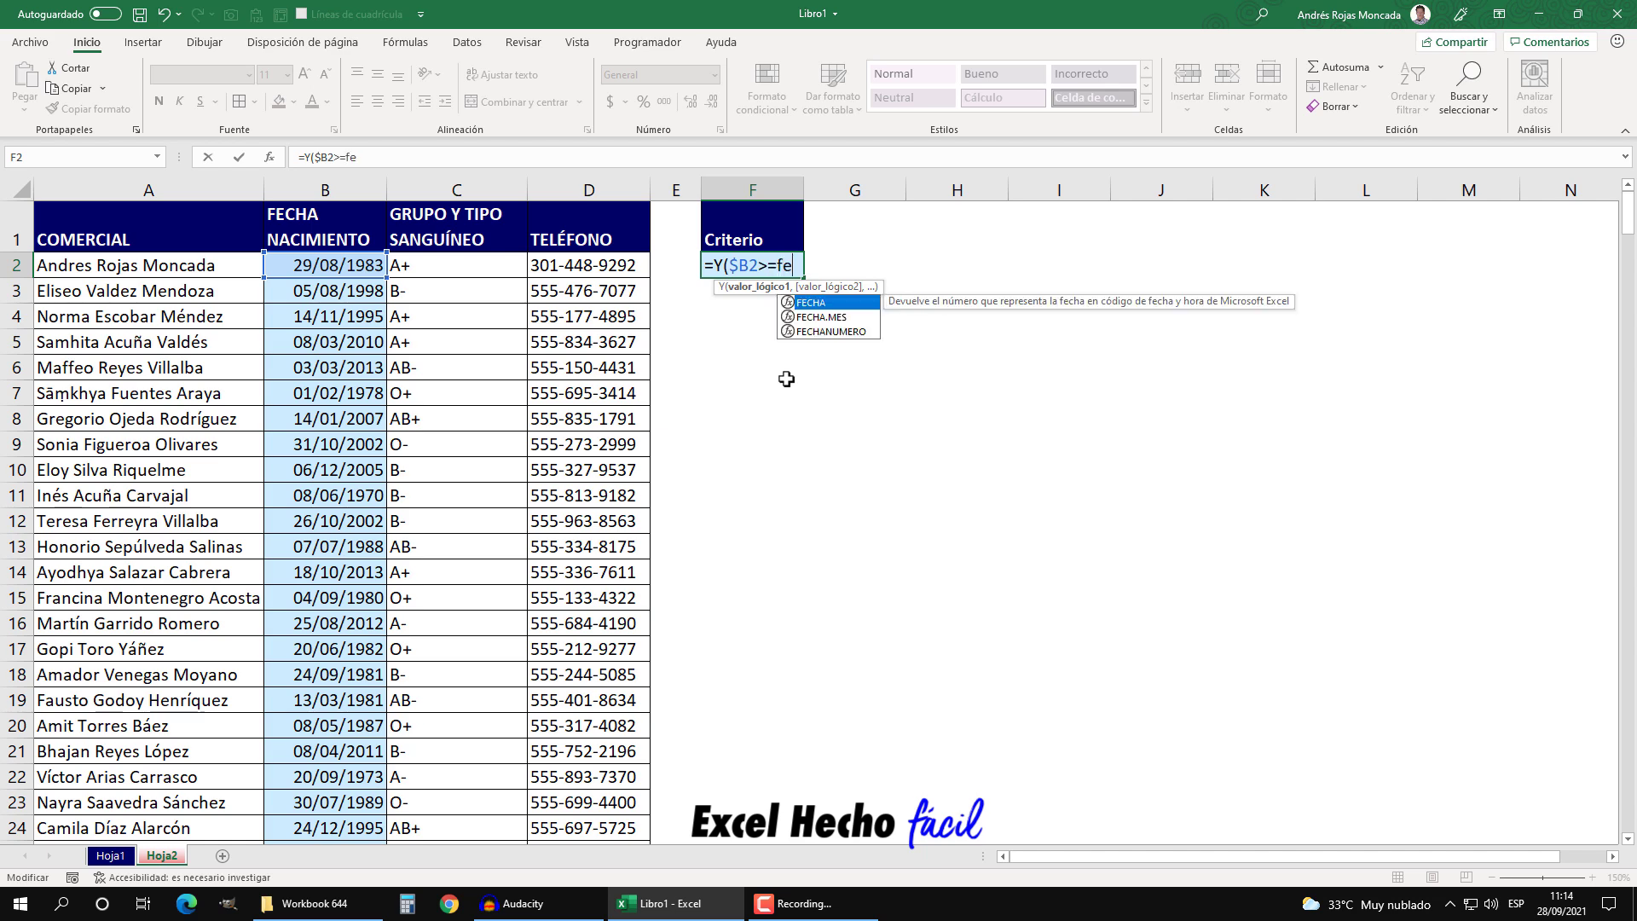
type("2010,1,1")
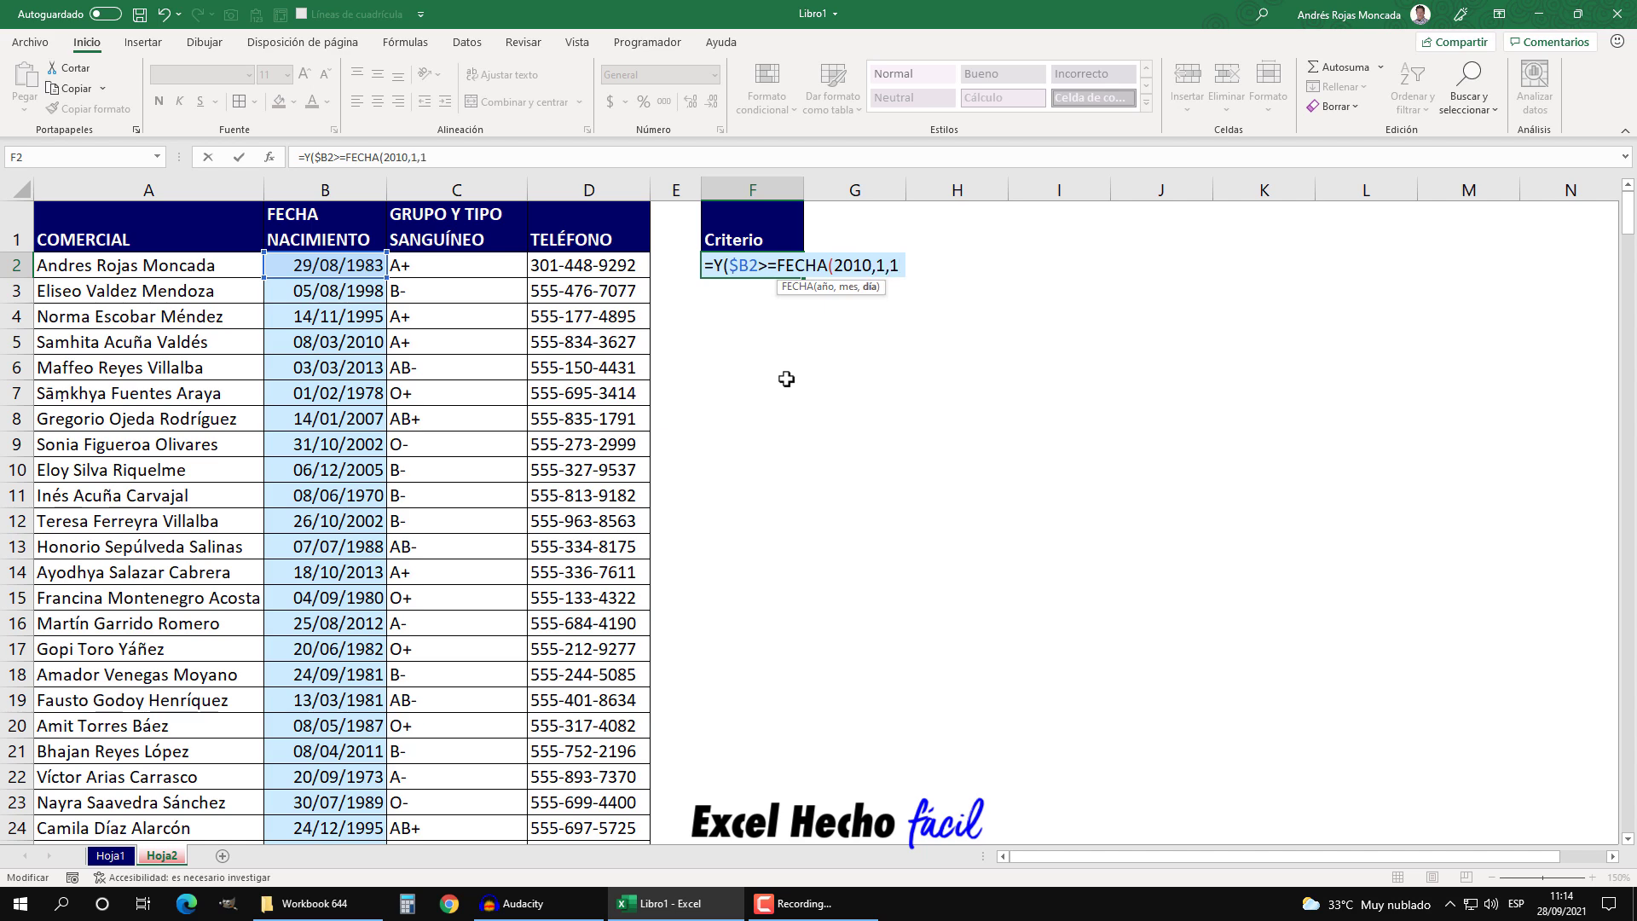
type(")")
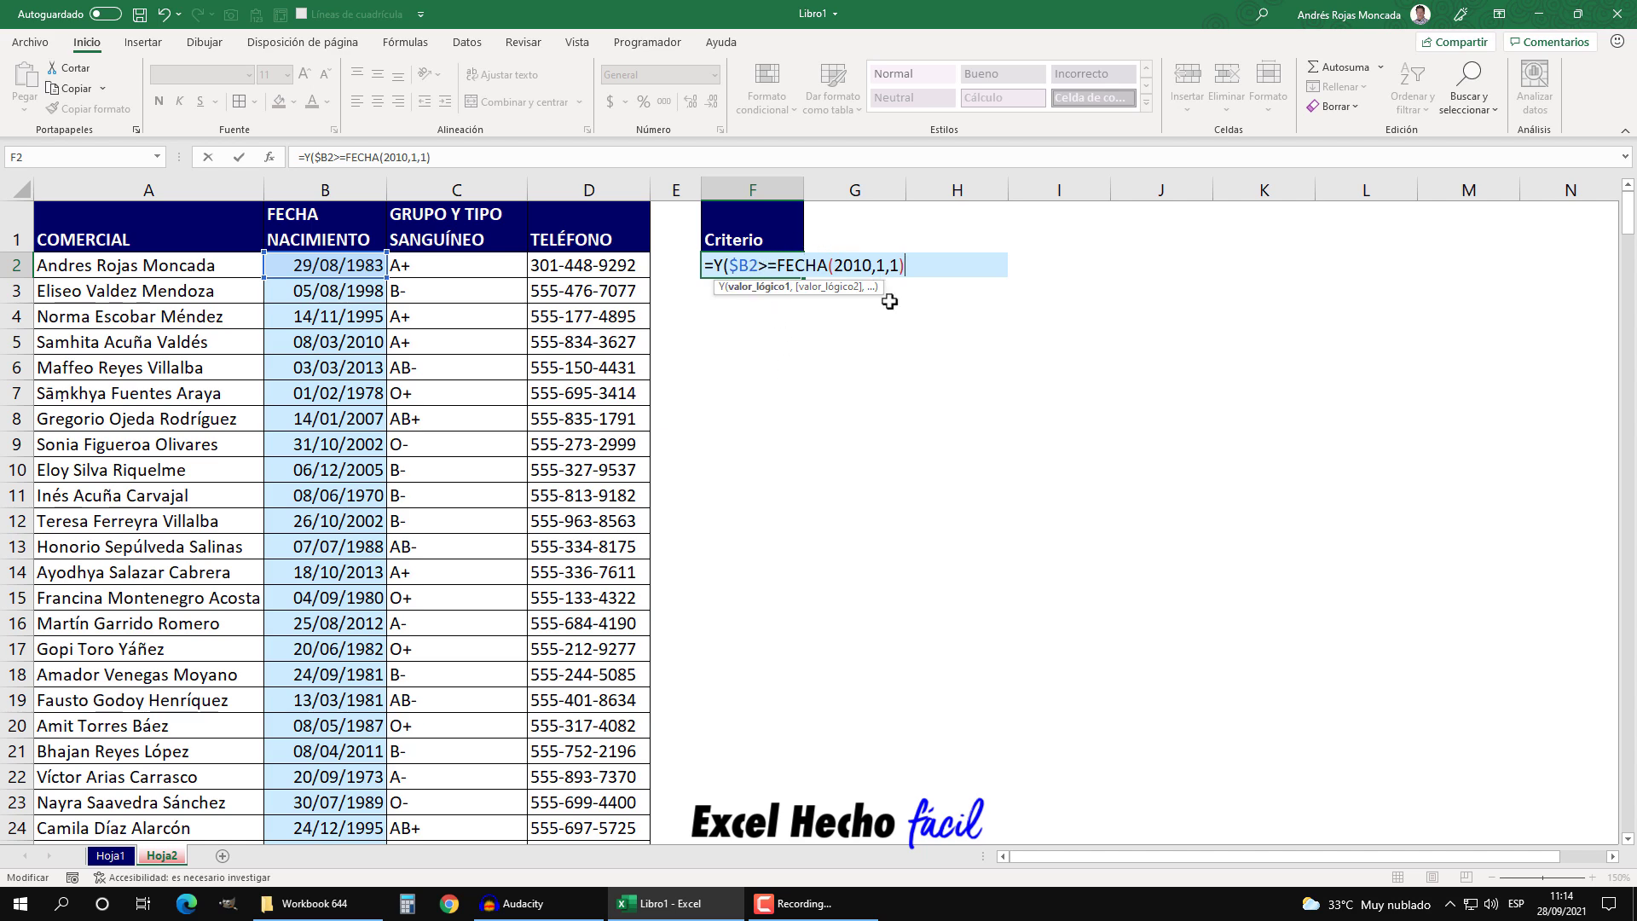
Add the second condition $B2<=FECHA(2010,03,31) to the Y formula and close its parentheses
type(",")
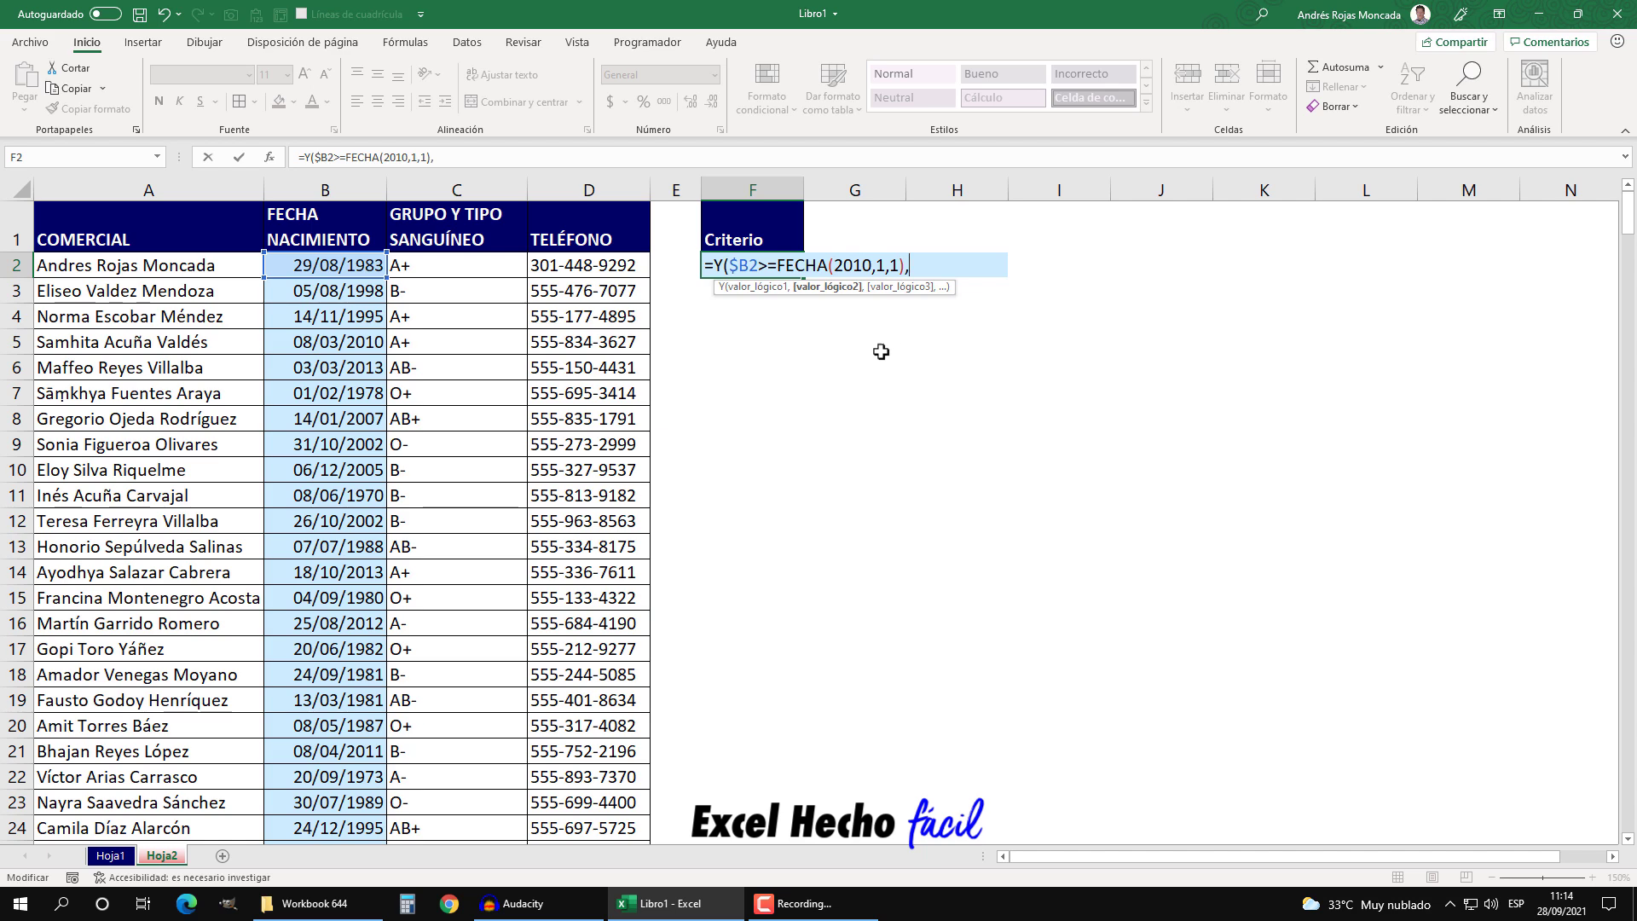
left_click(371, 271)
left_click(910, 266)
type("$B2")
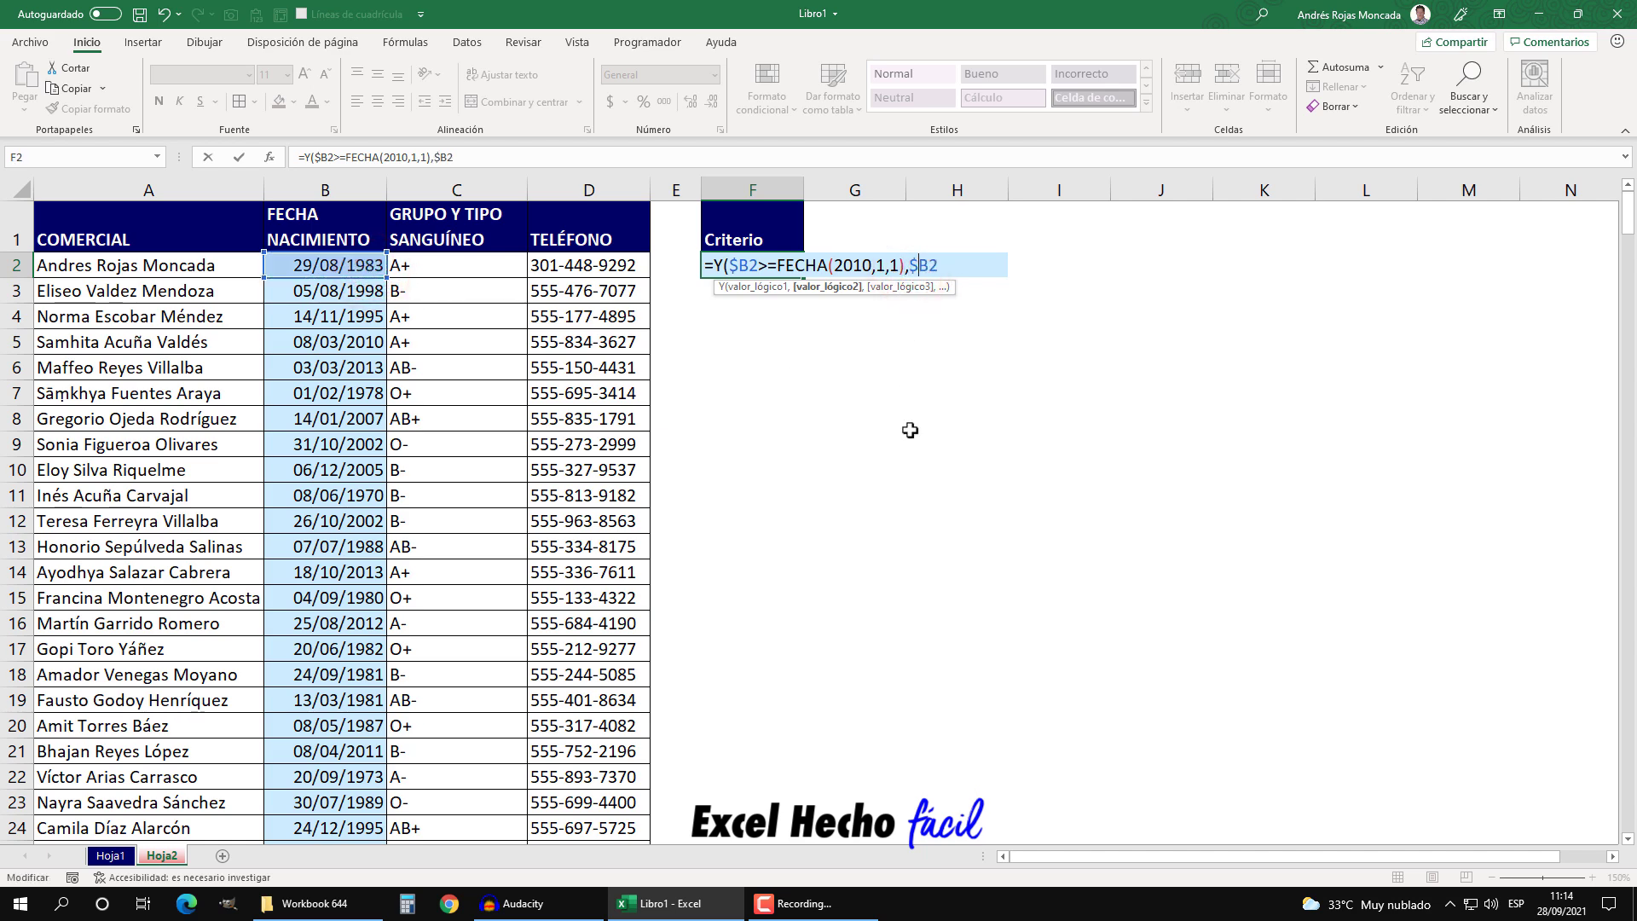
left_click(953, 266)
type("<=fe")
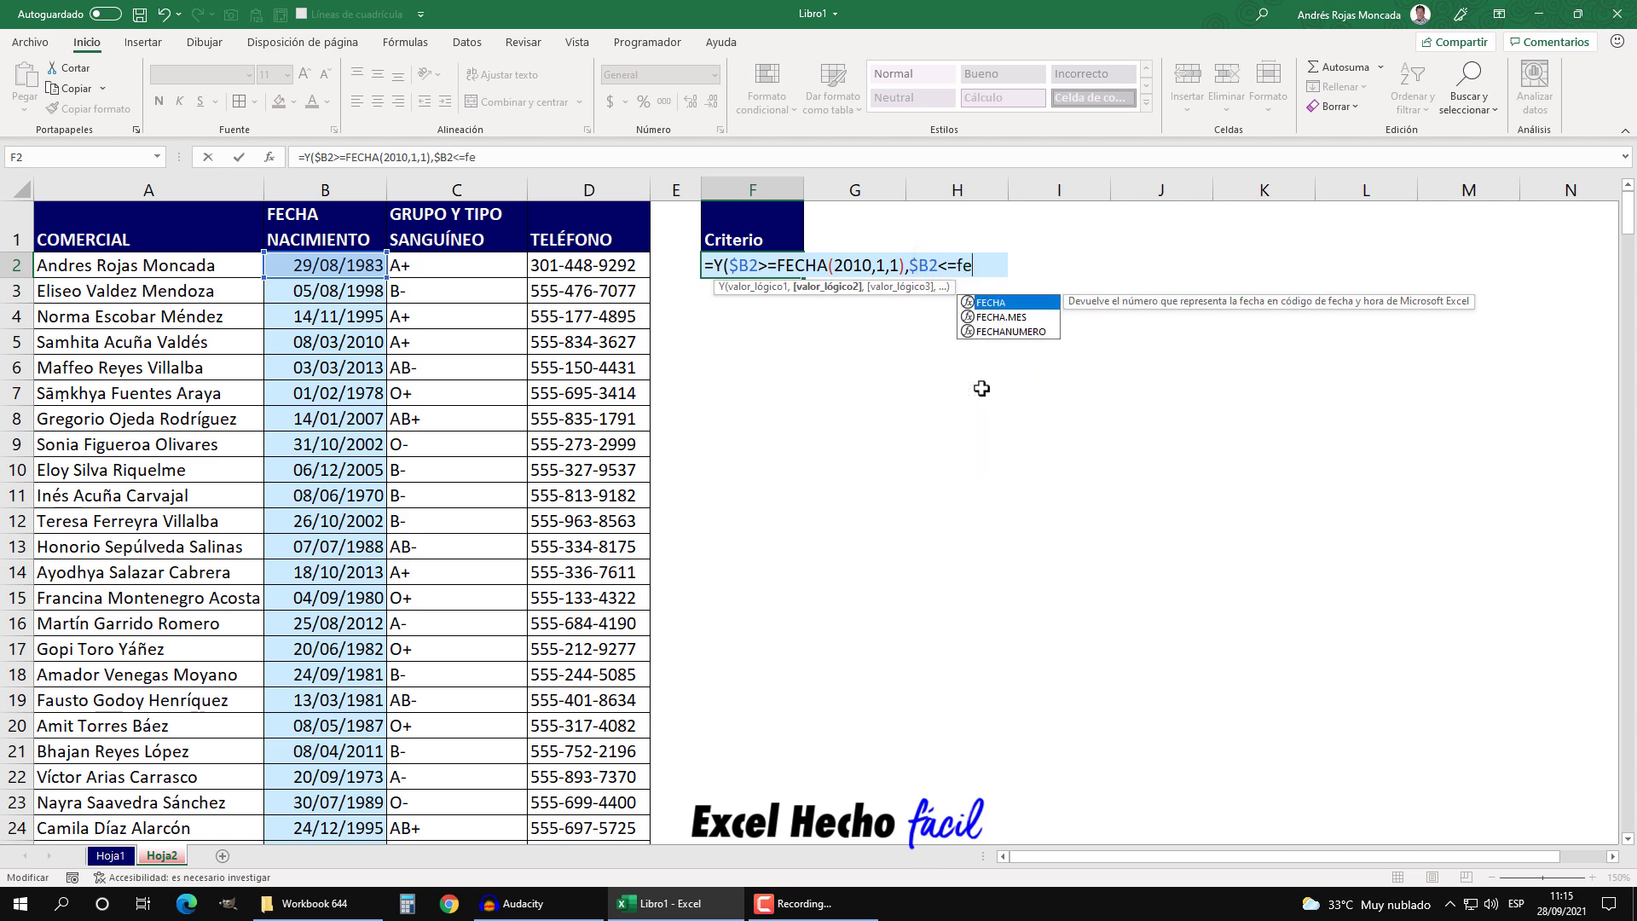
key("Tab")
type("2010,")
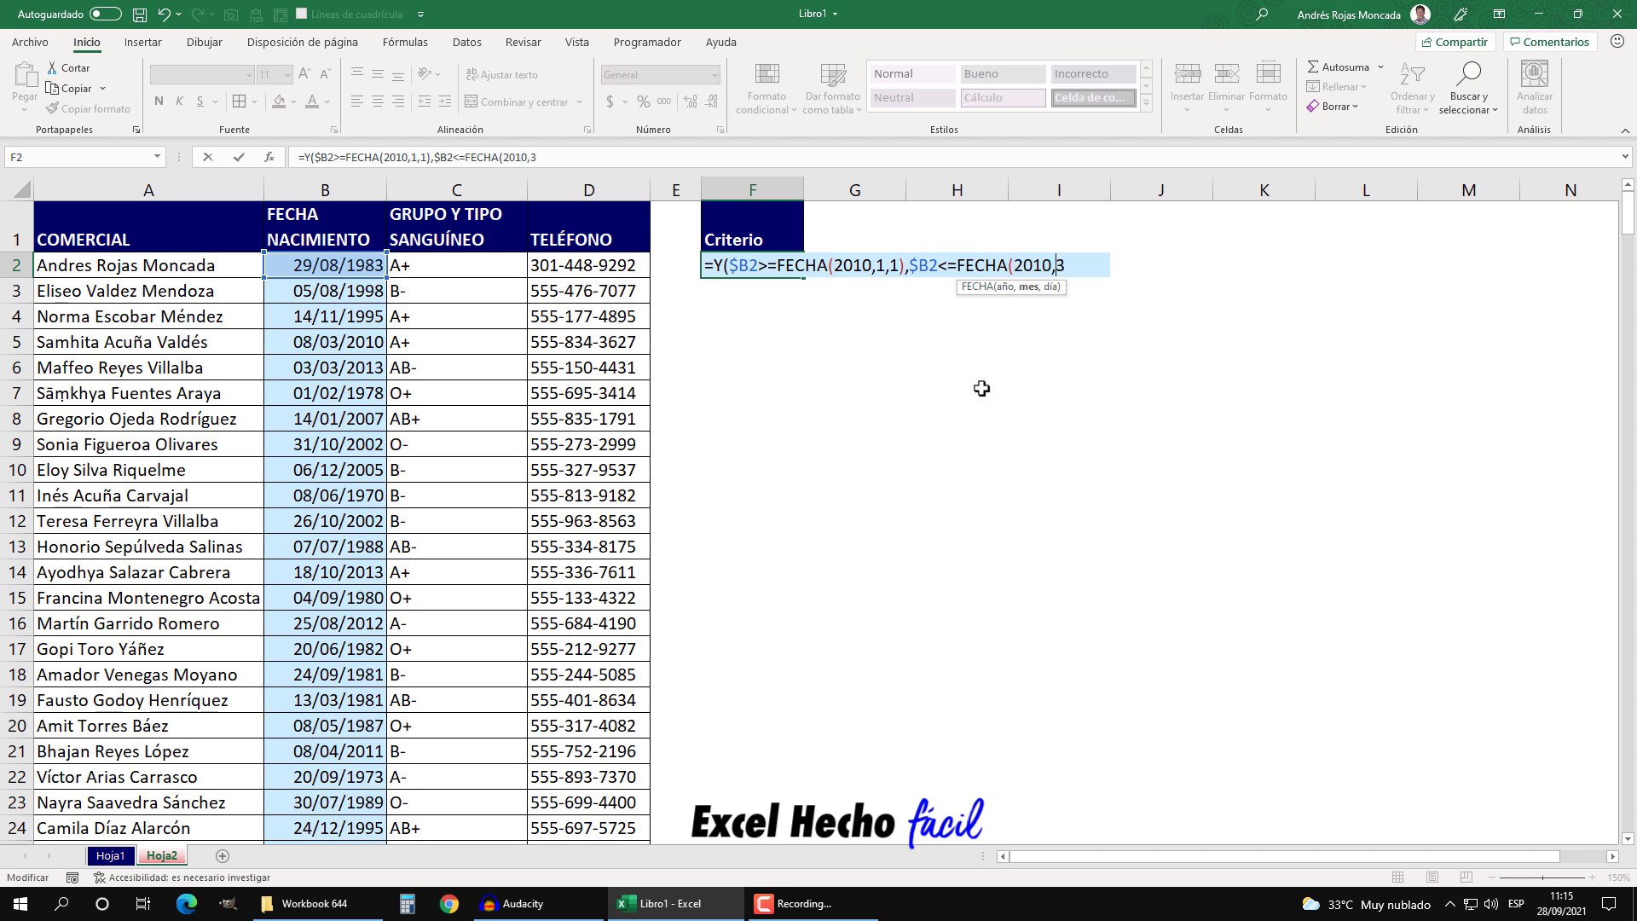
type("03,31")
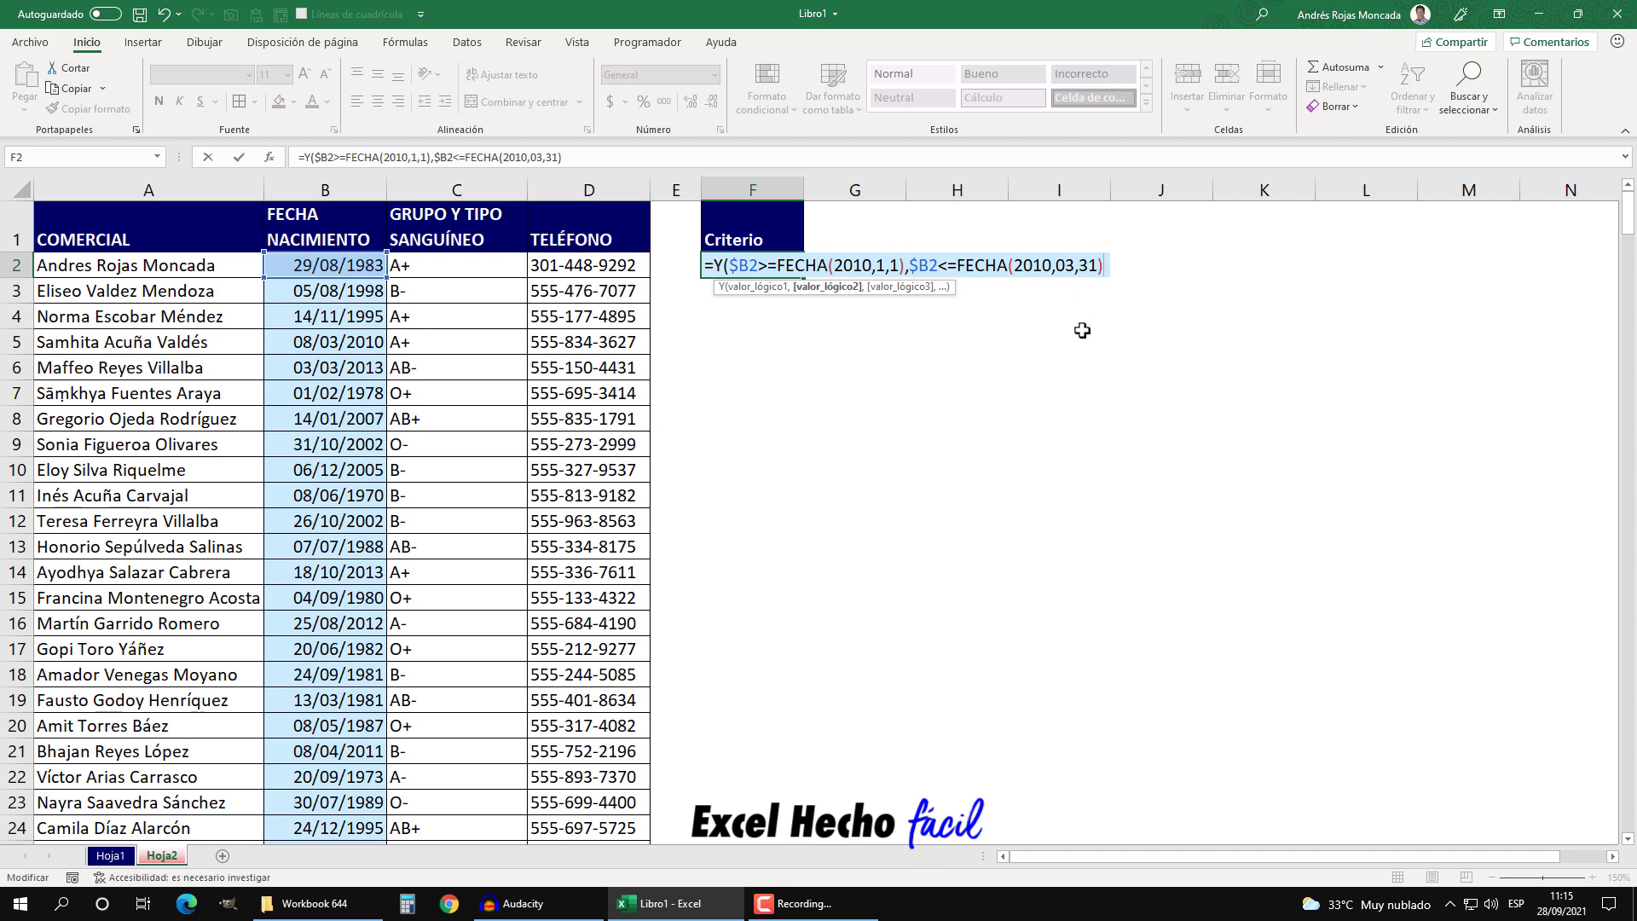
type(")")
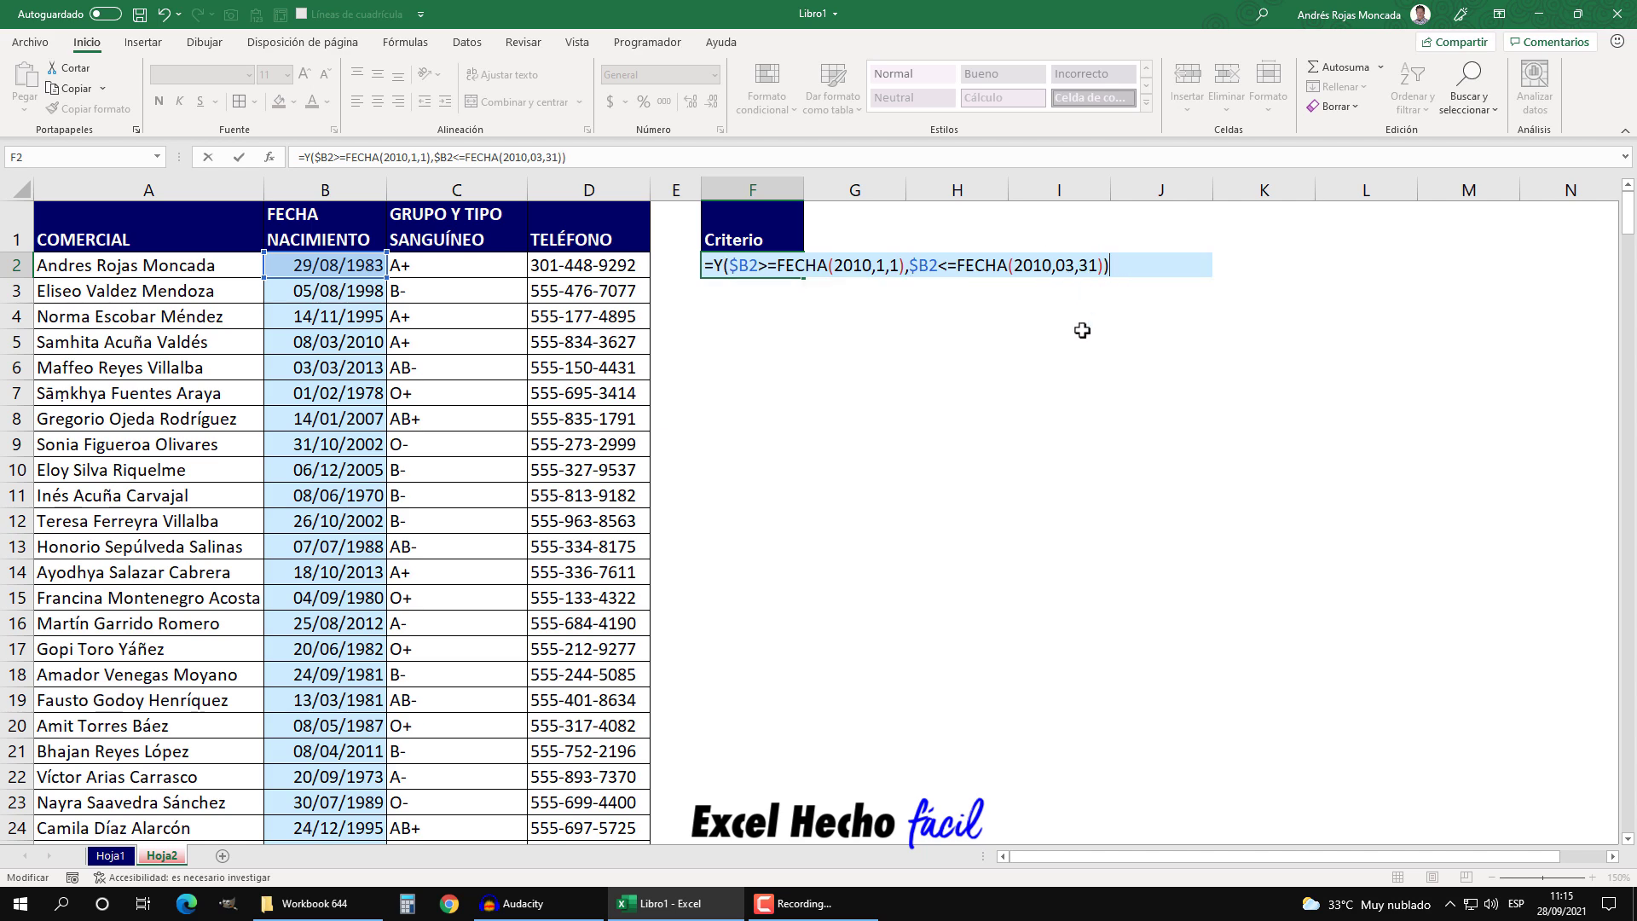
Evaluate the complete Y formula in place, restore it and enter it in cell F2
key("F9")
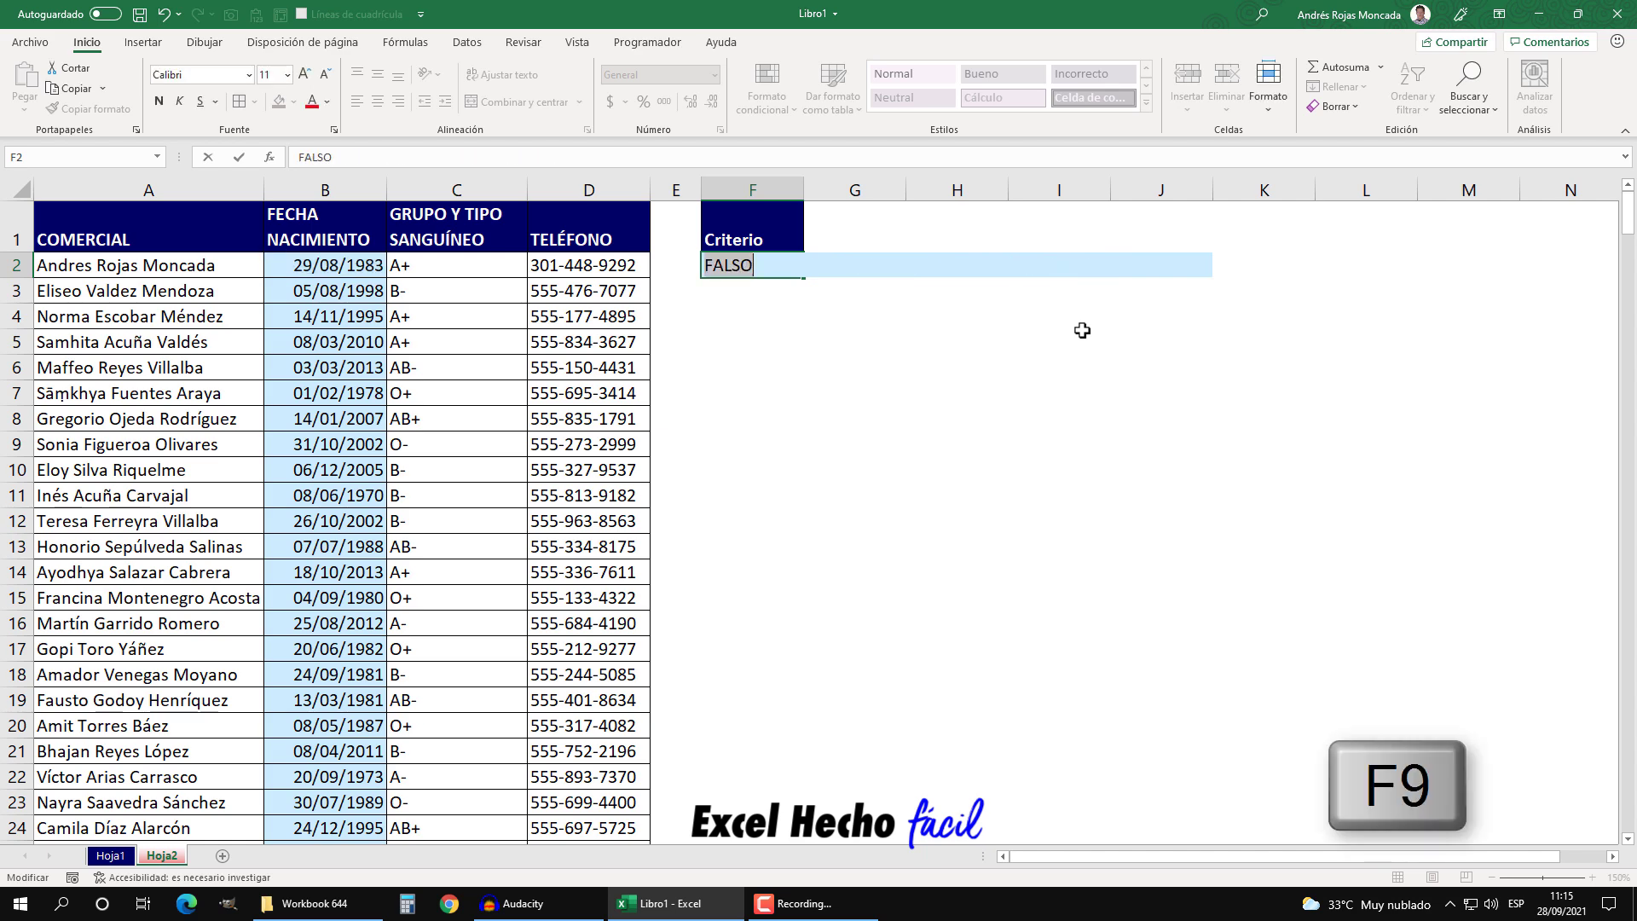
key("ctrl+z")
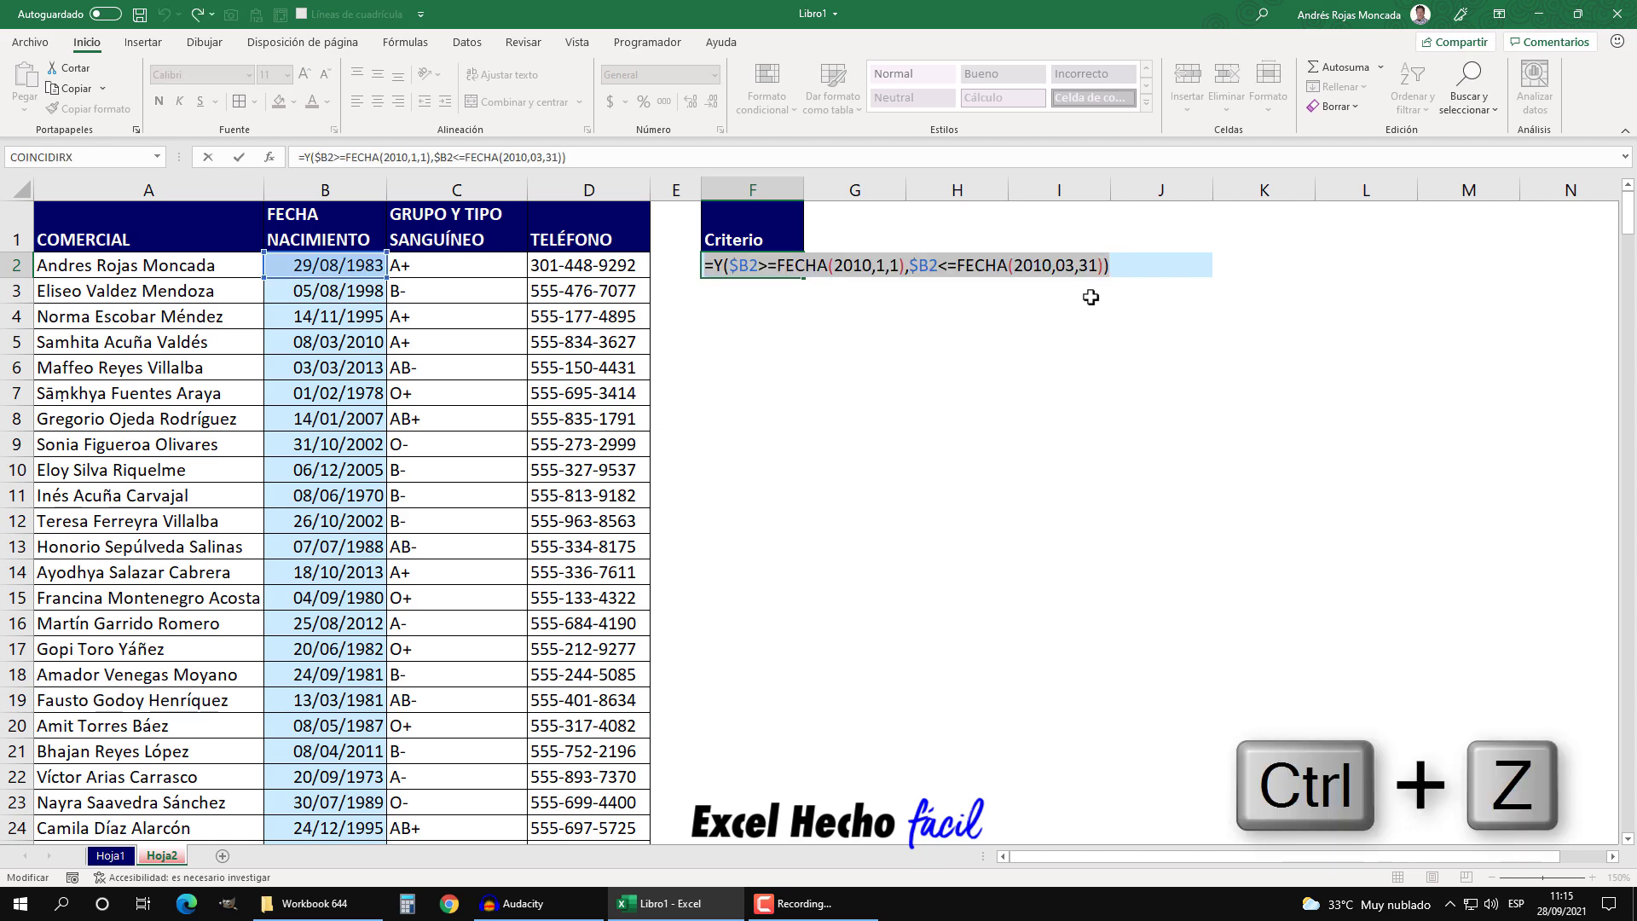
left_click(834, 261)
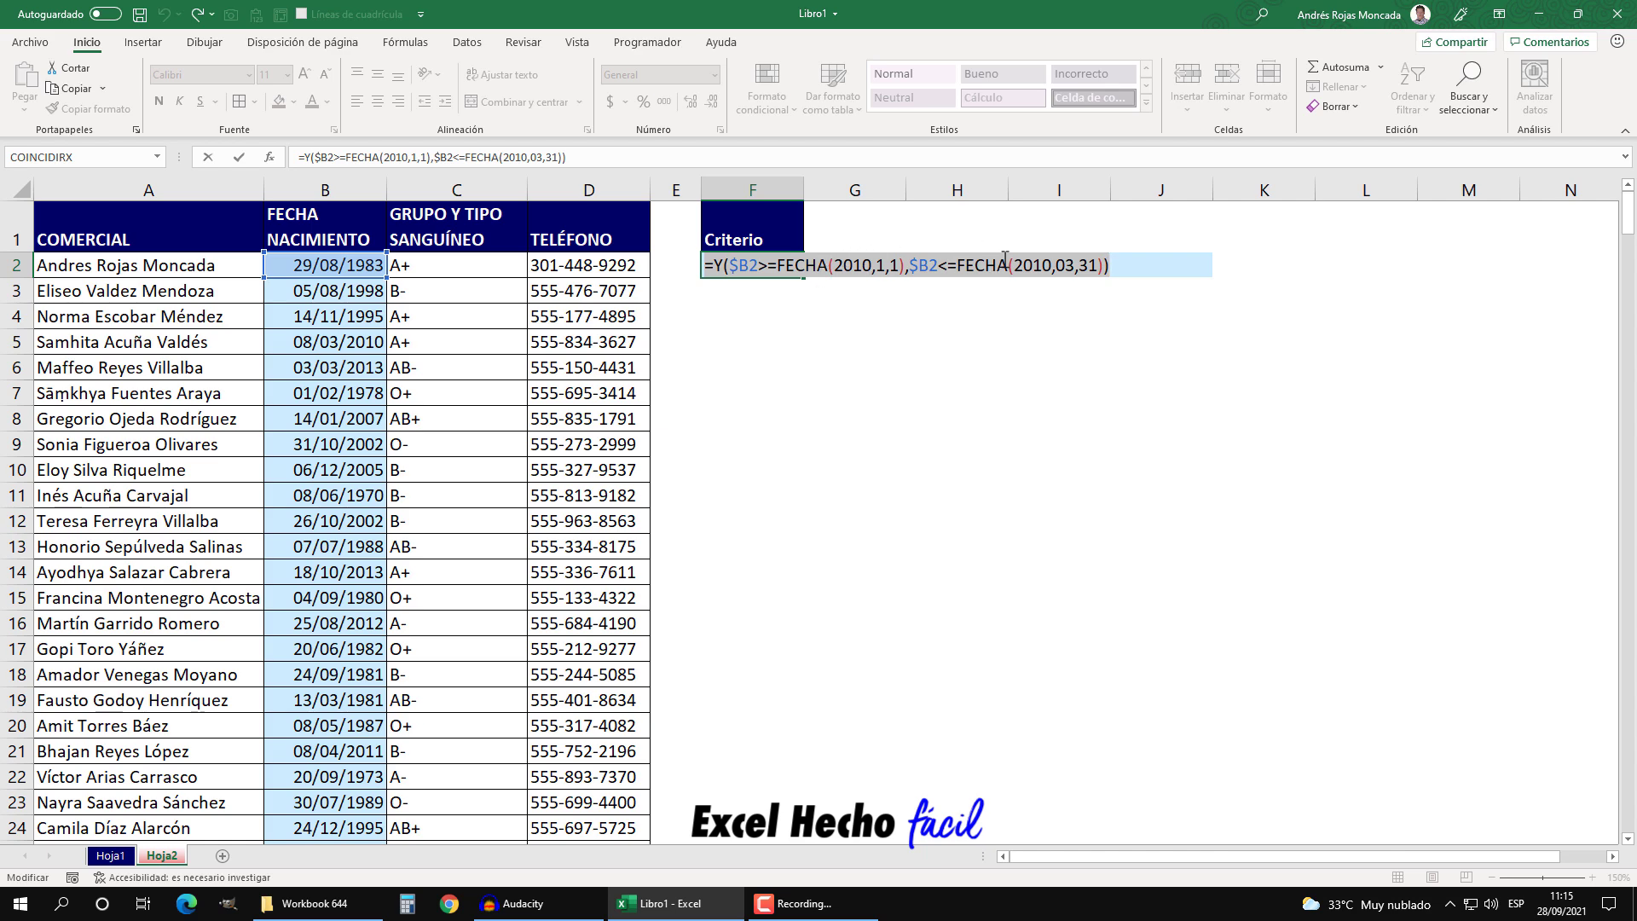
key("Return")
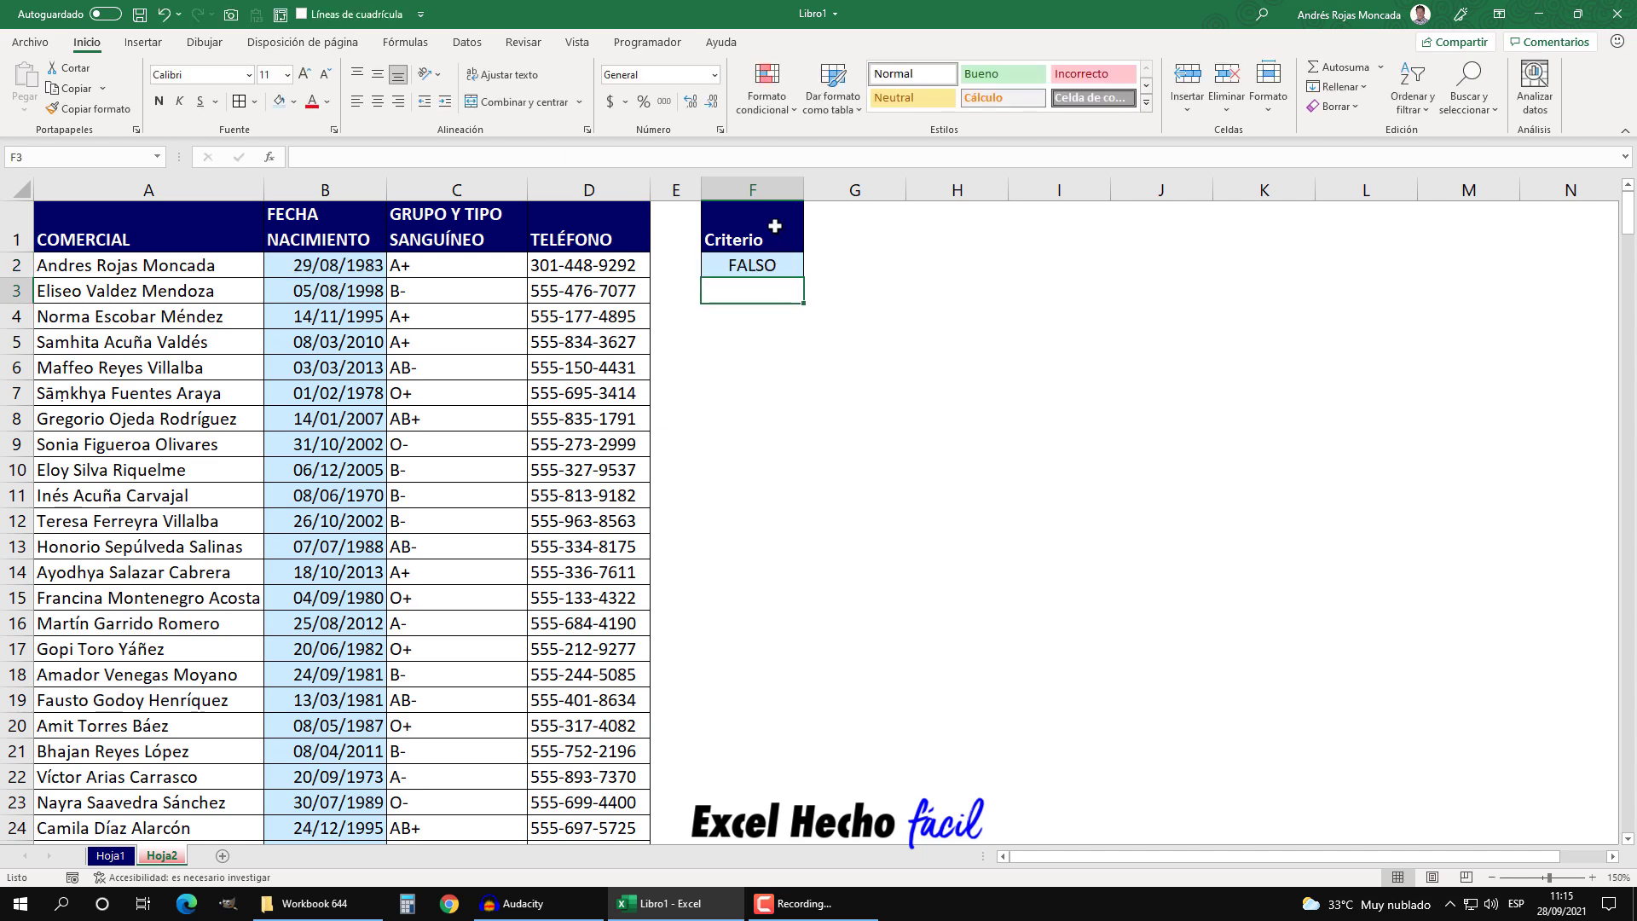
Start an advanced filter on Hoja2 from cell H1, with results copied to another location
left_click(772, 267)
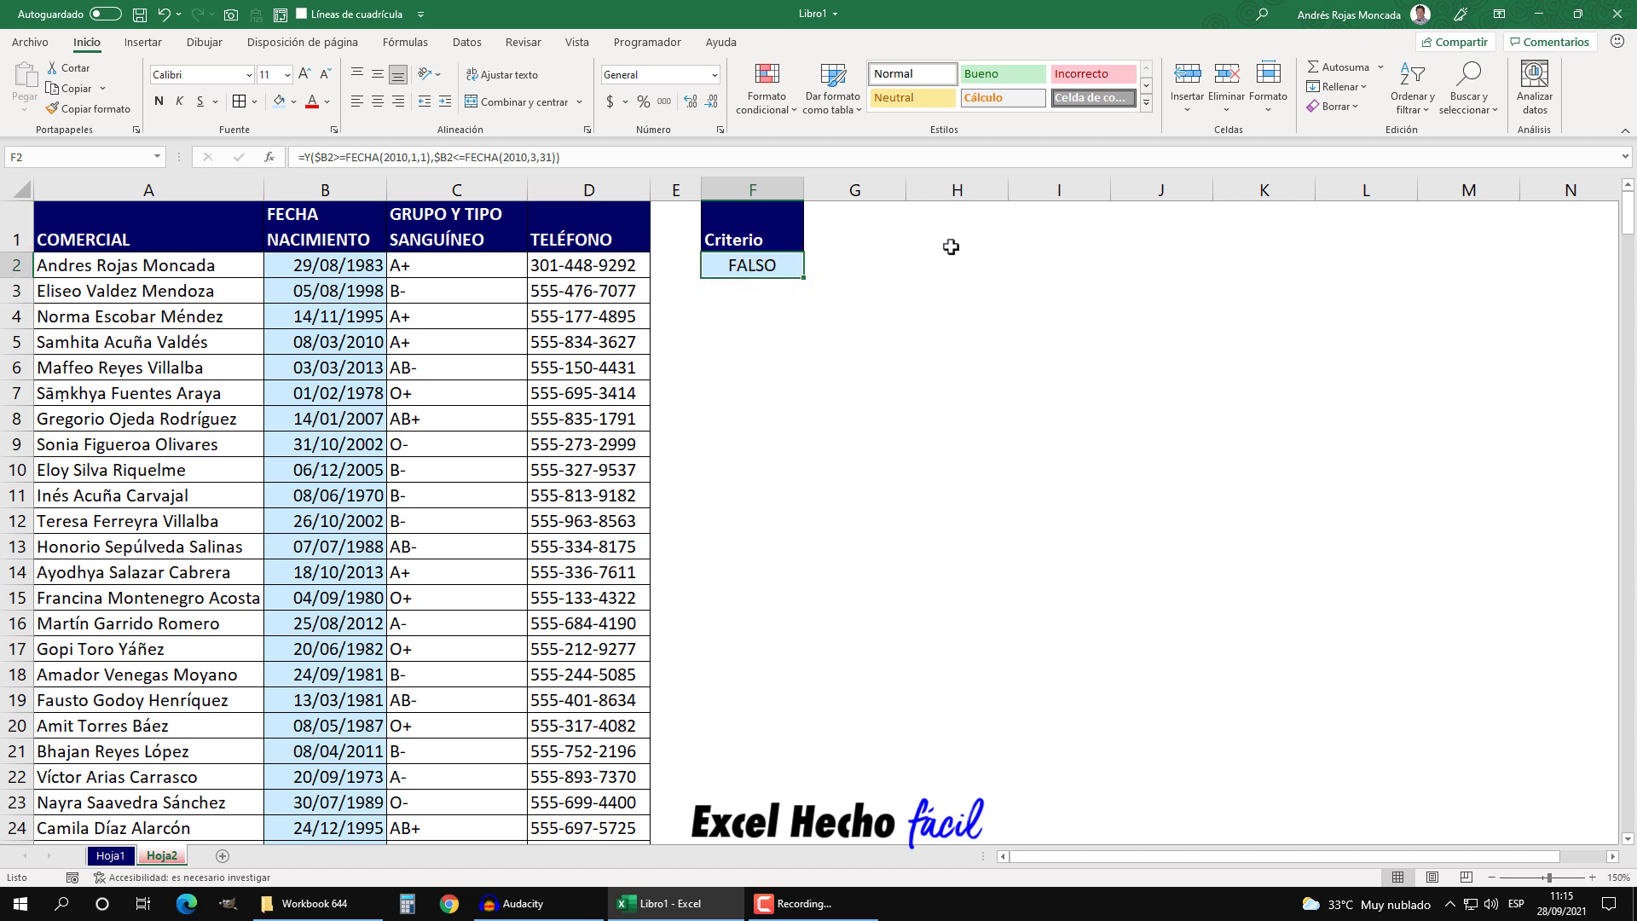
left_click(965, 224)
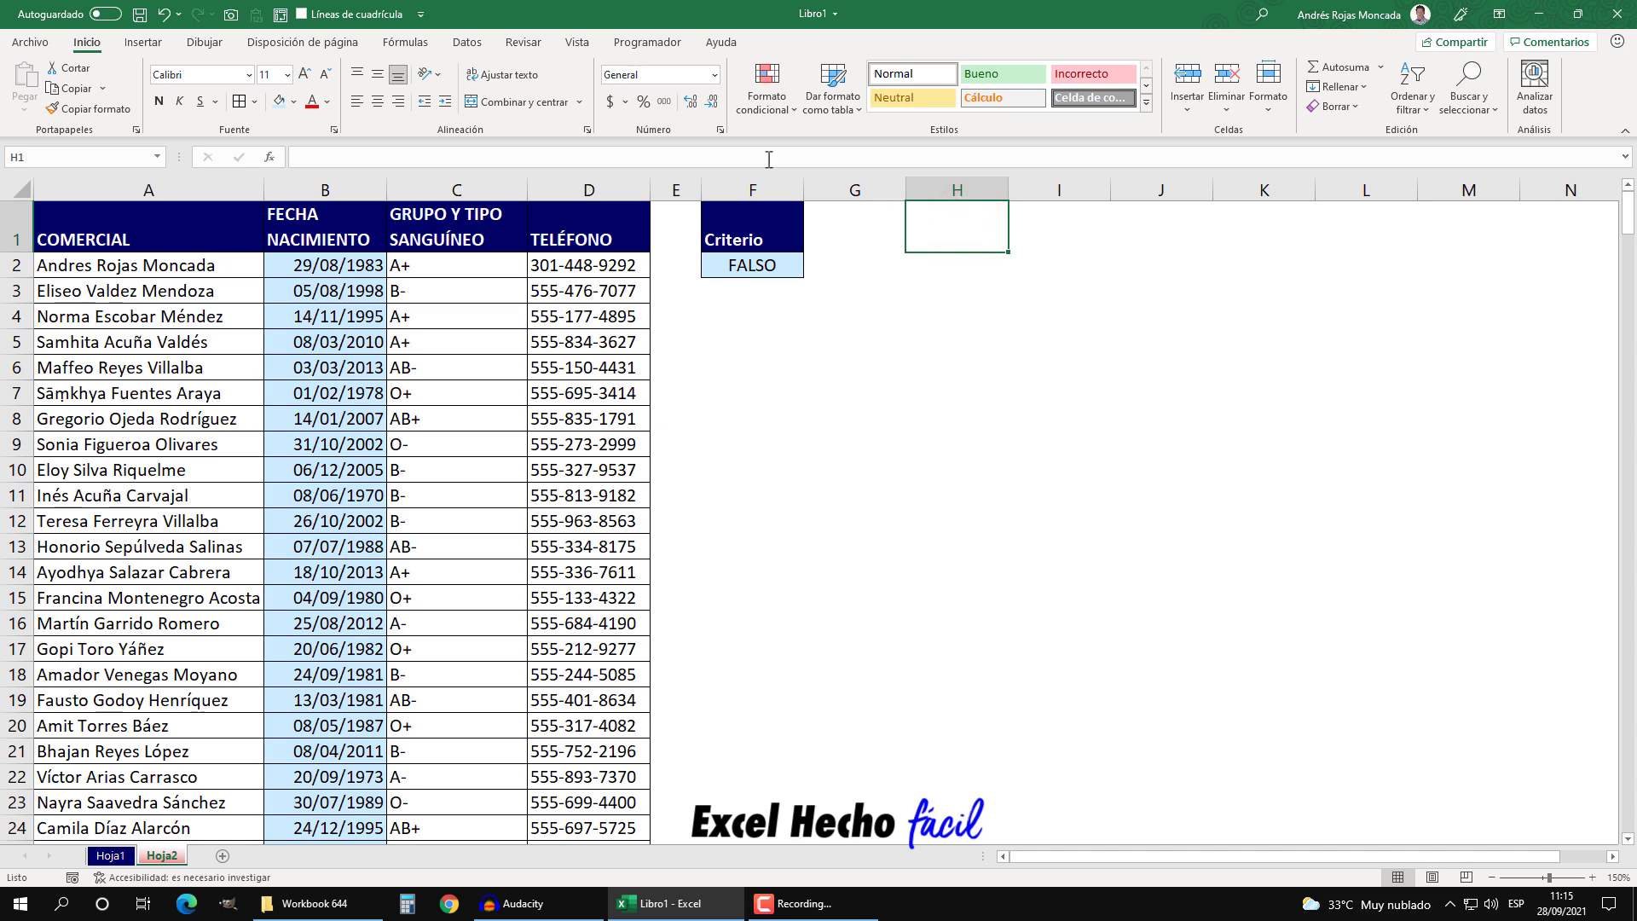
left_click(468, 43)
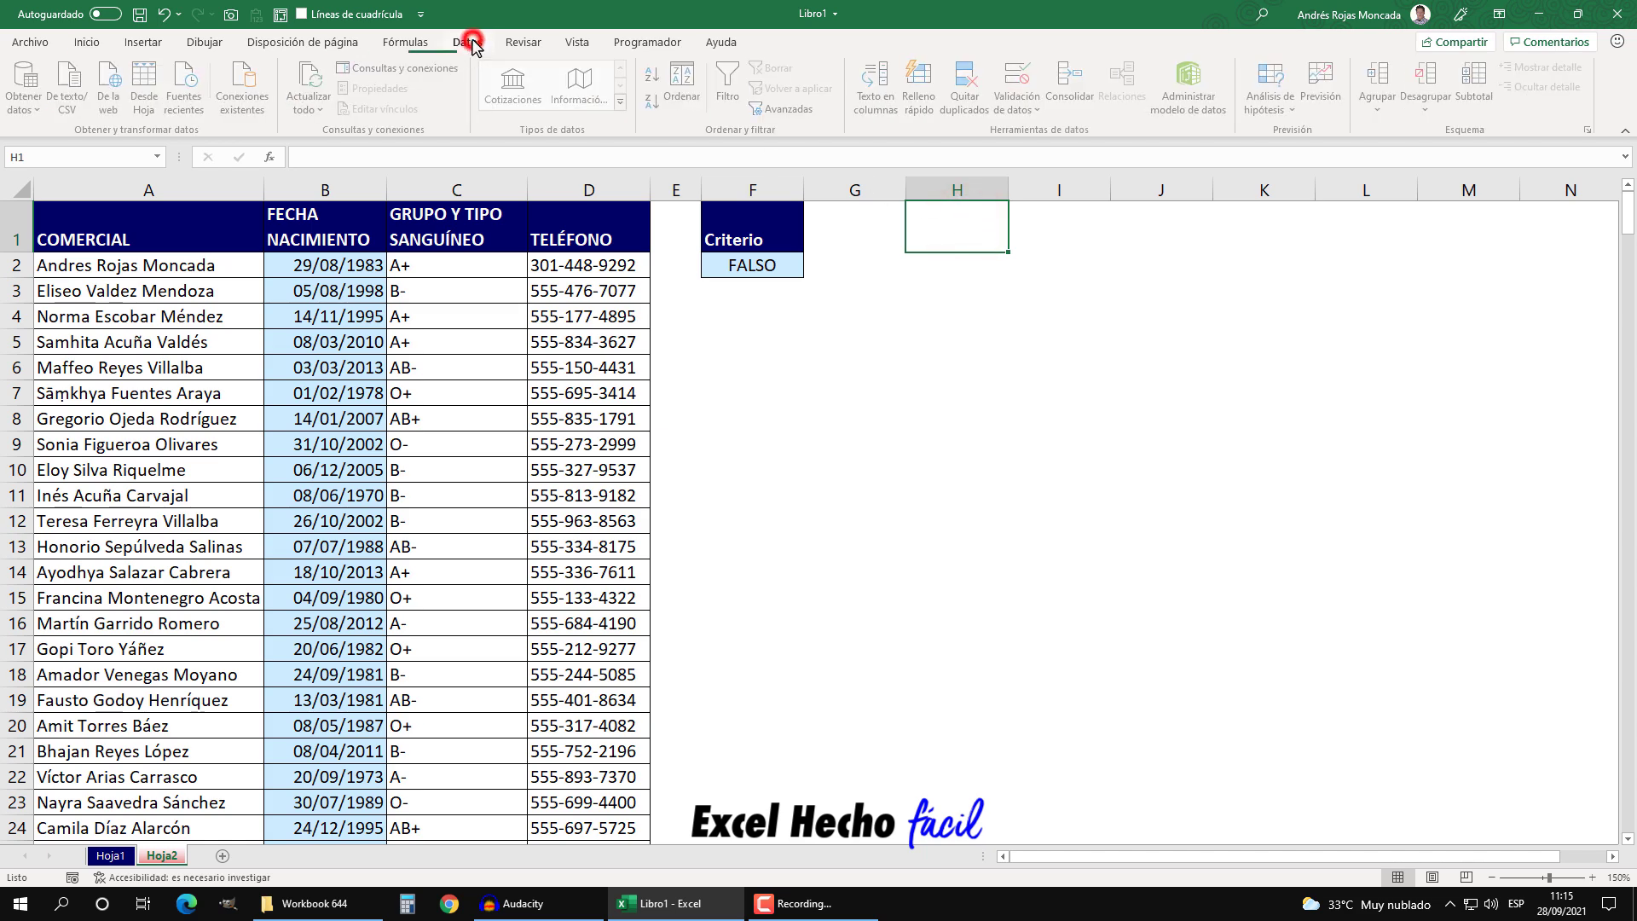
left_click(776, 108)
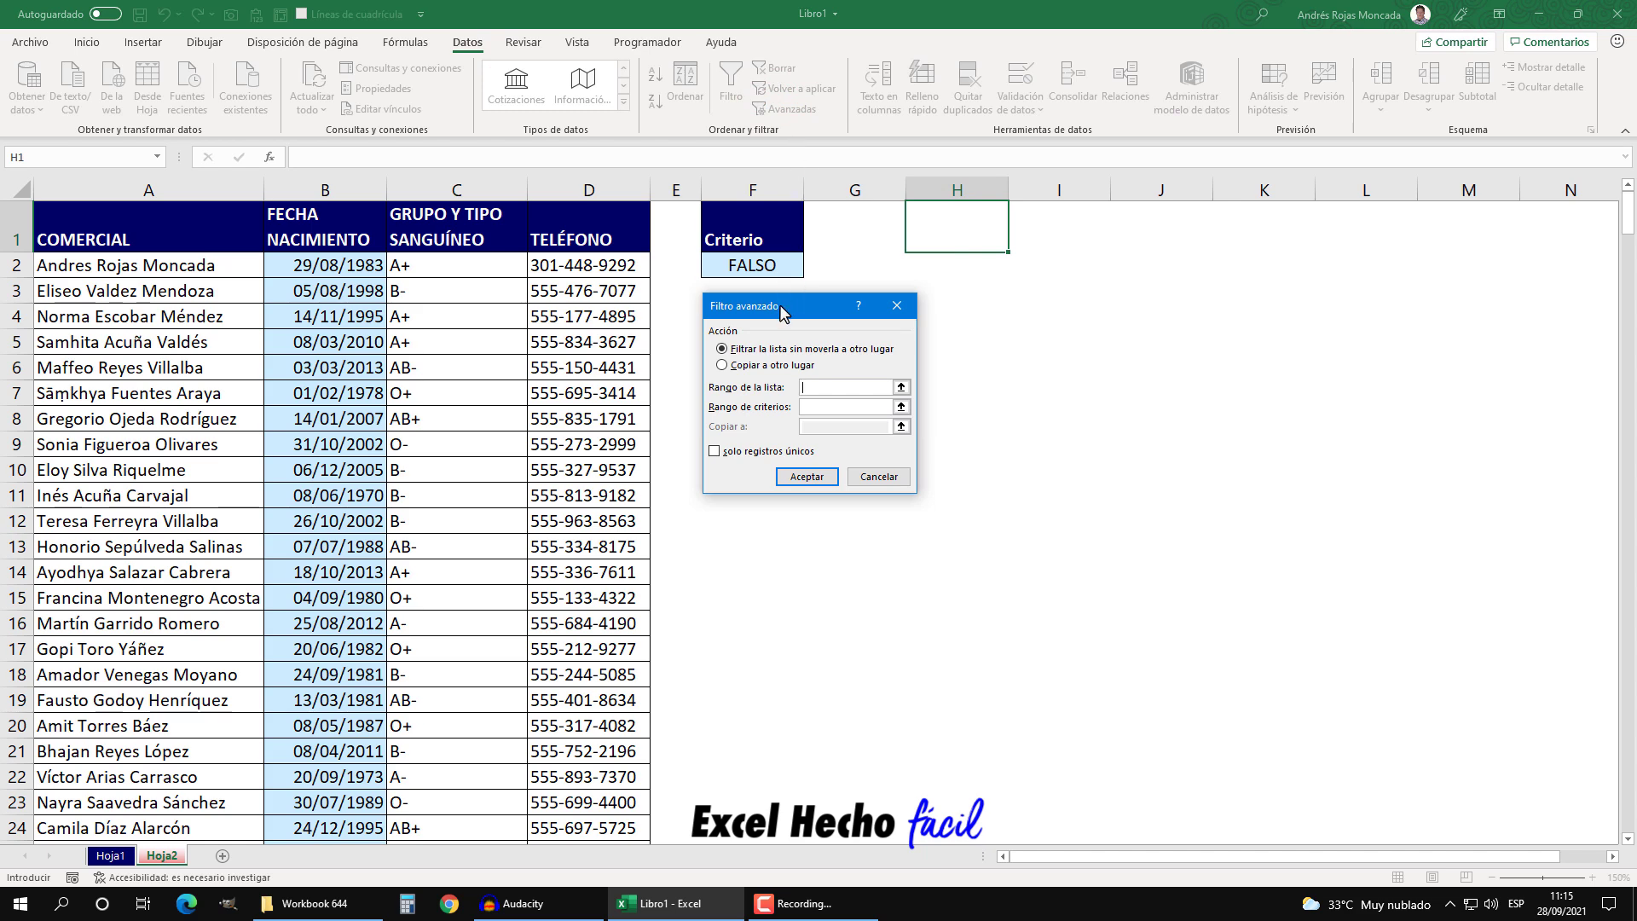
left_click(759, 367)
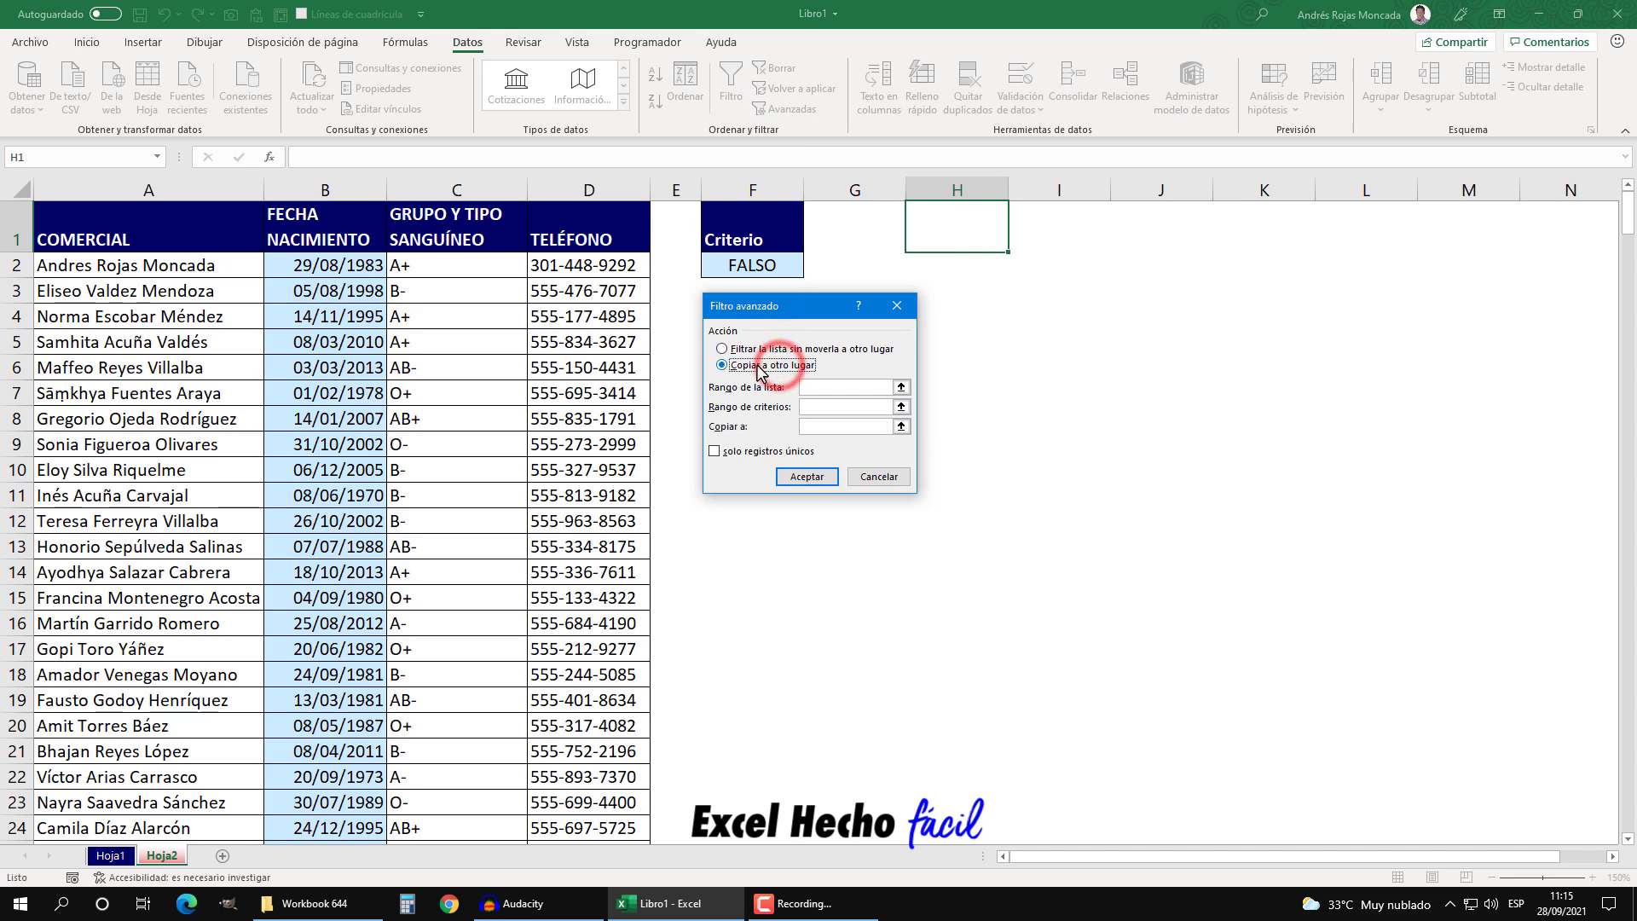
Set the advanced filter's list range to the full contact table, A1:D364 on Hoja2
left_click(814, 388)
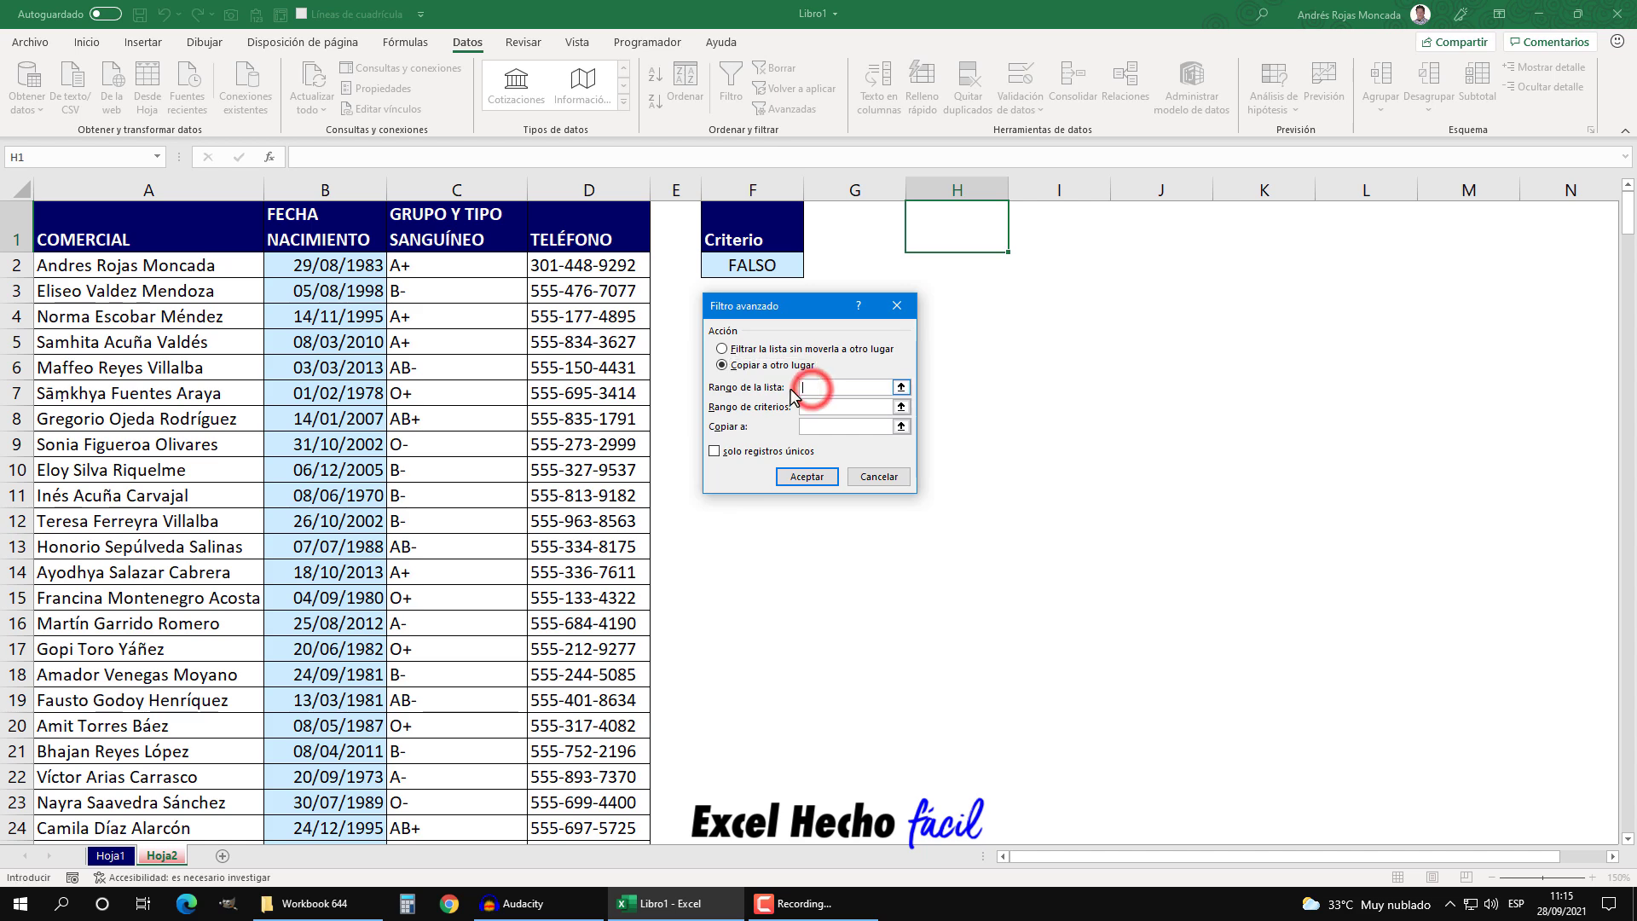
left_click(48, 234)
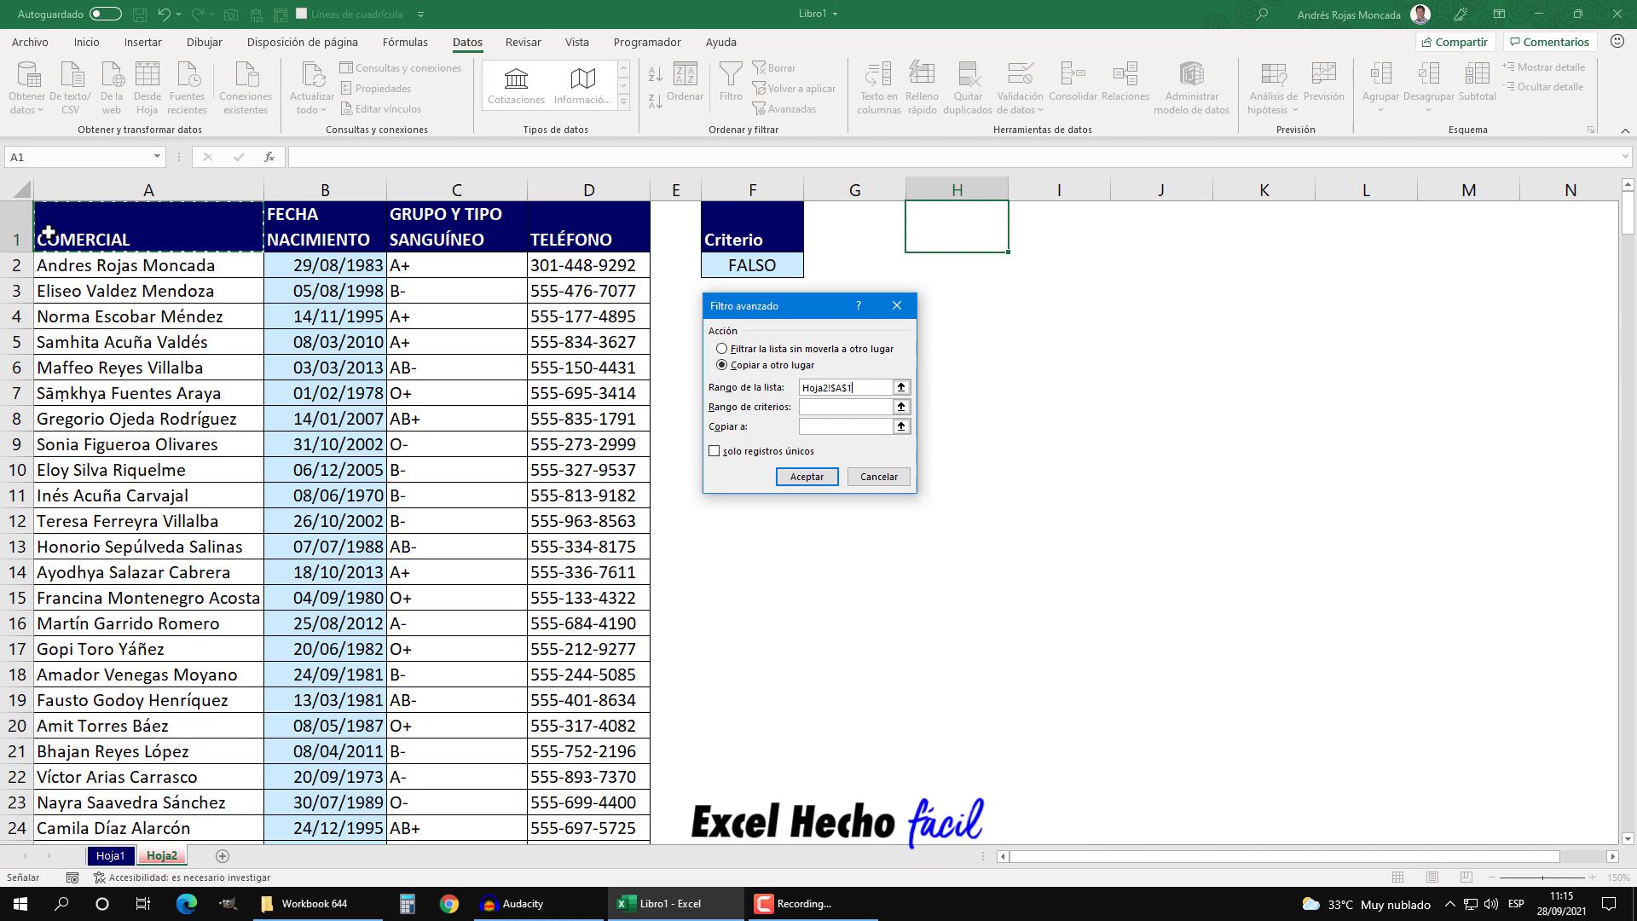
key("shift+Right")
key("shift+Right")
key("shift+Right")
key("ctrl+shift+Down")
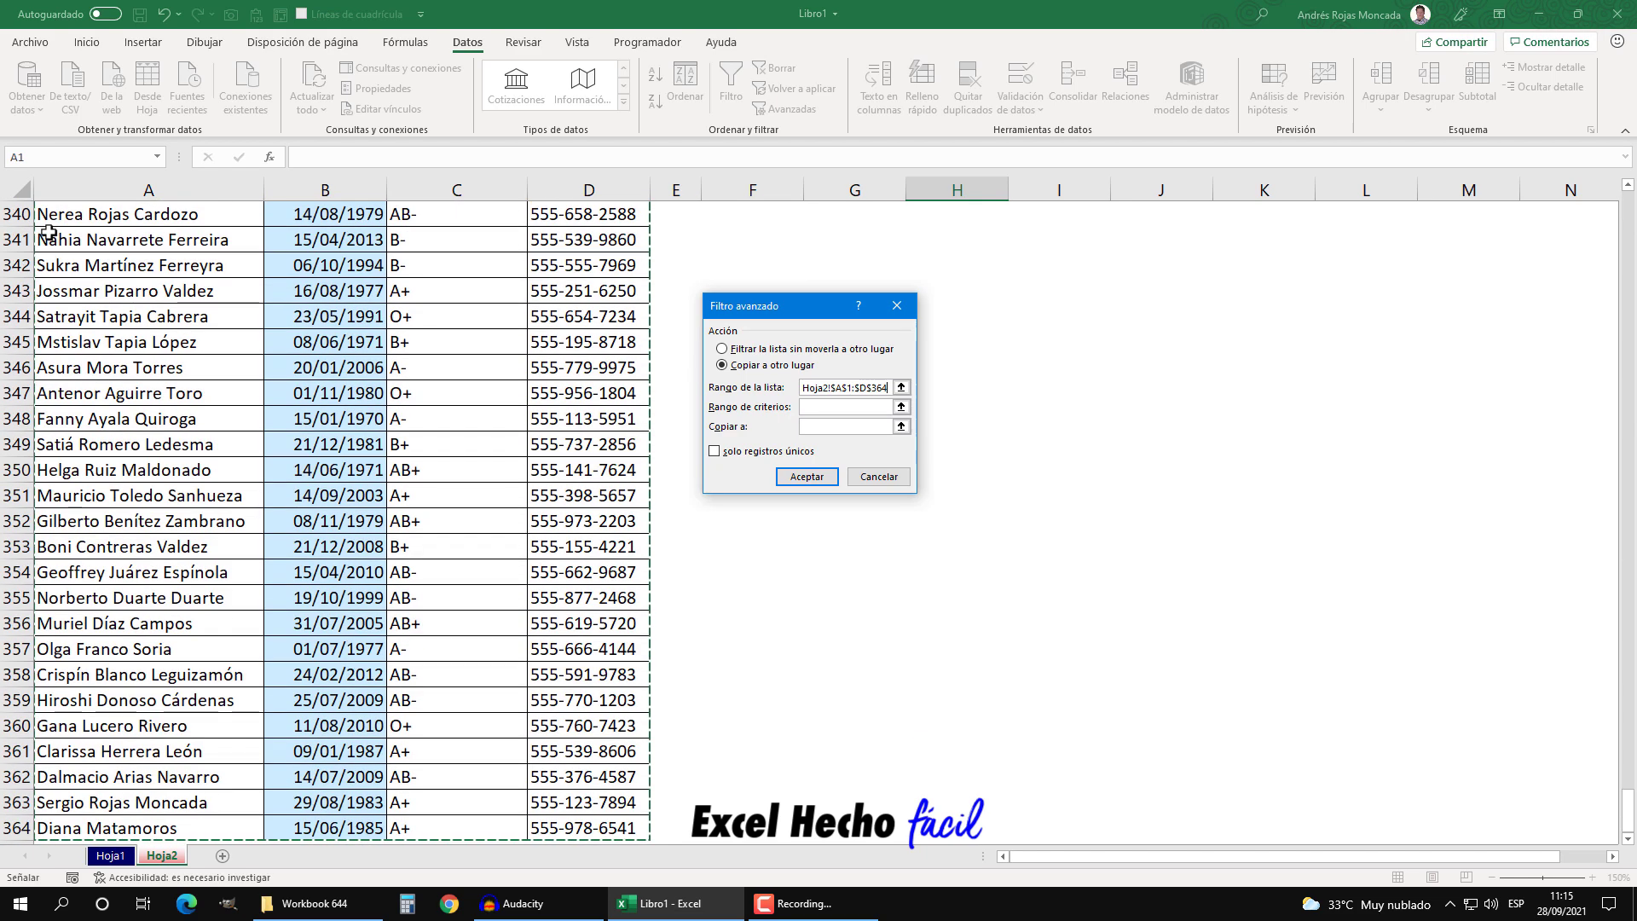
key("ctrl+BackSpace")
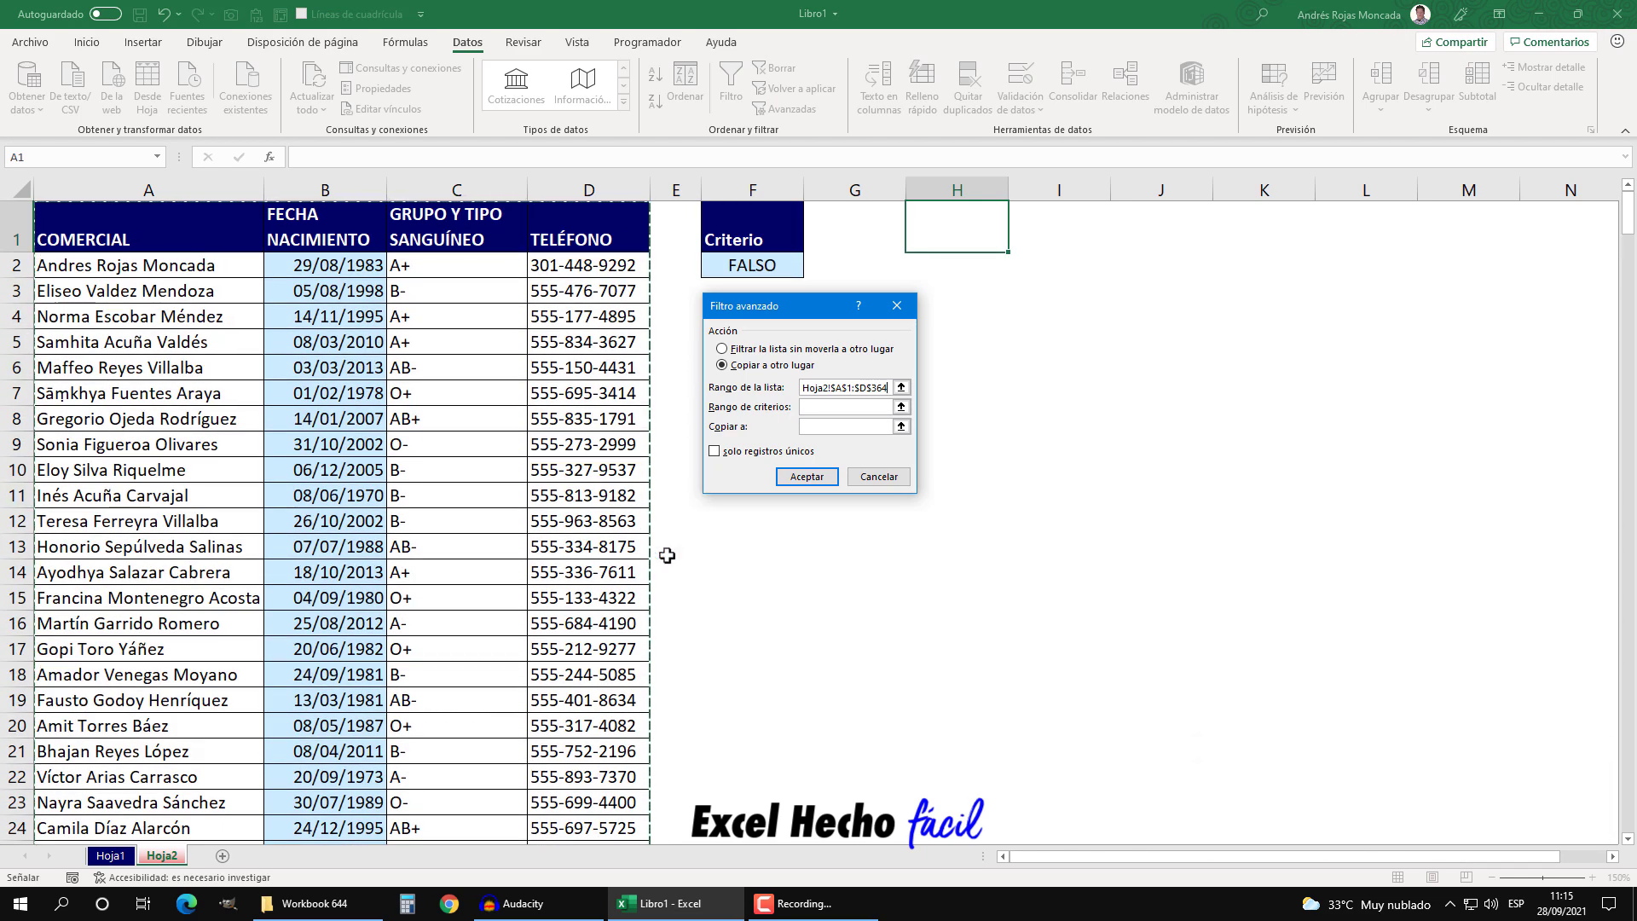
Set the criteria range to F1:F2 and the copy destination to cell H1, and run the filter
left_click(824, 408)
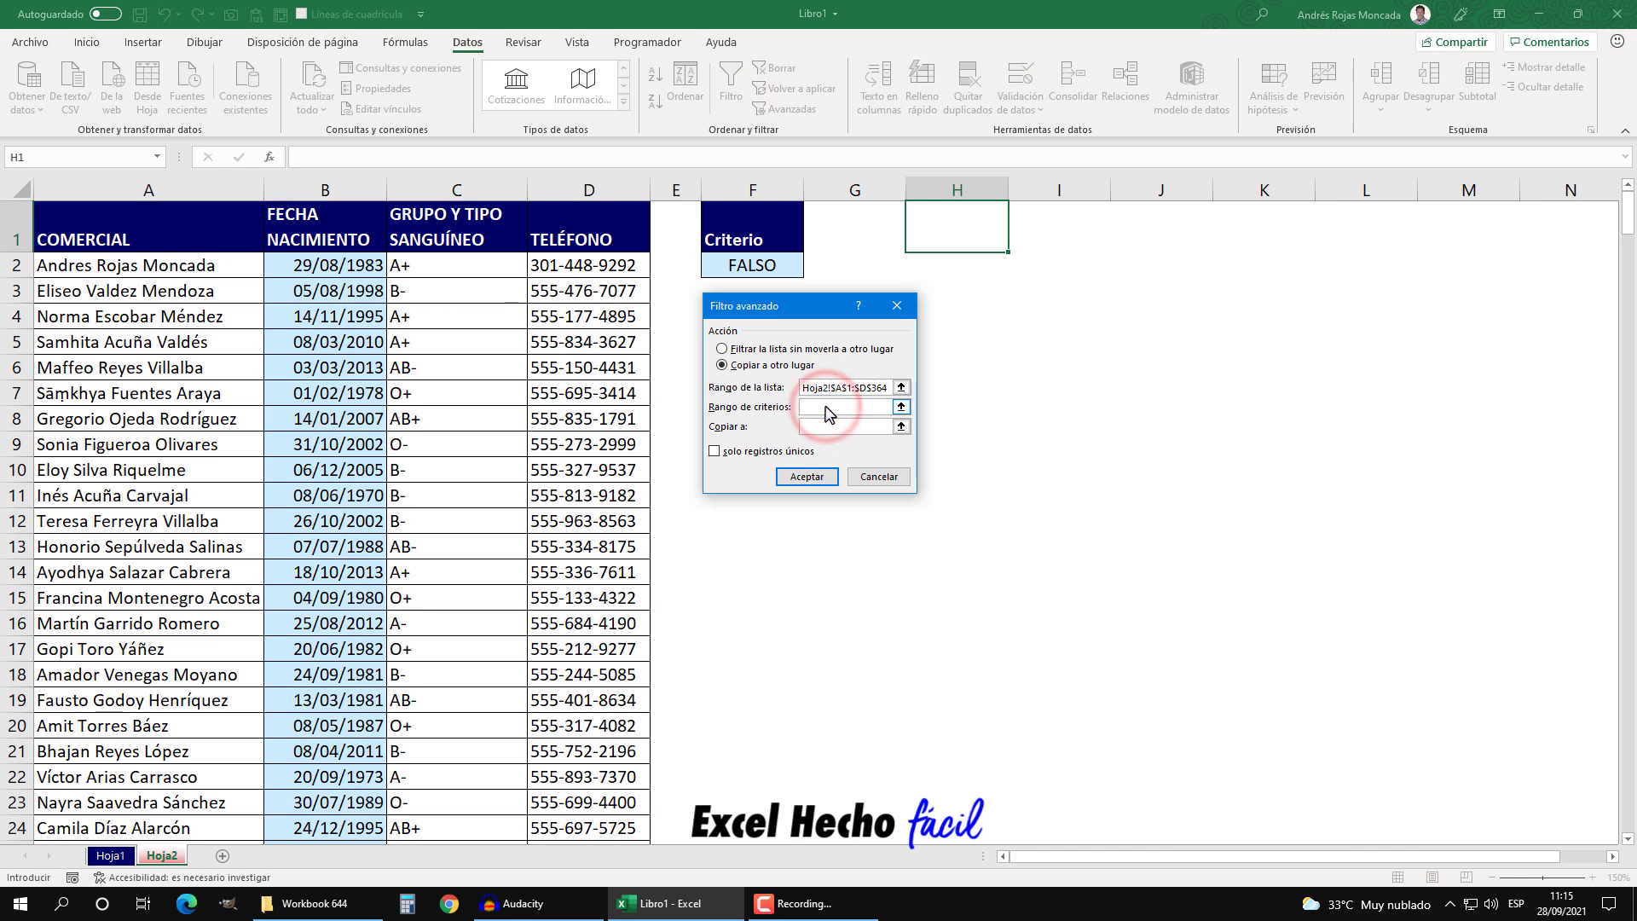
left_click_drag(764, 228, 765, 269)
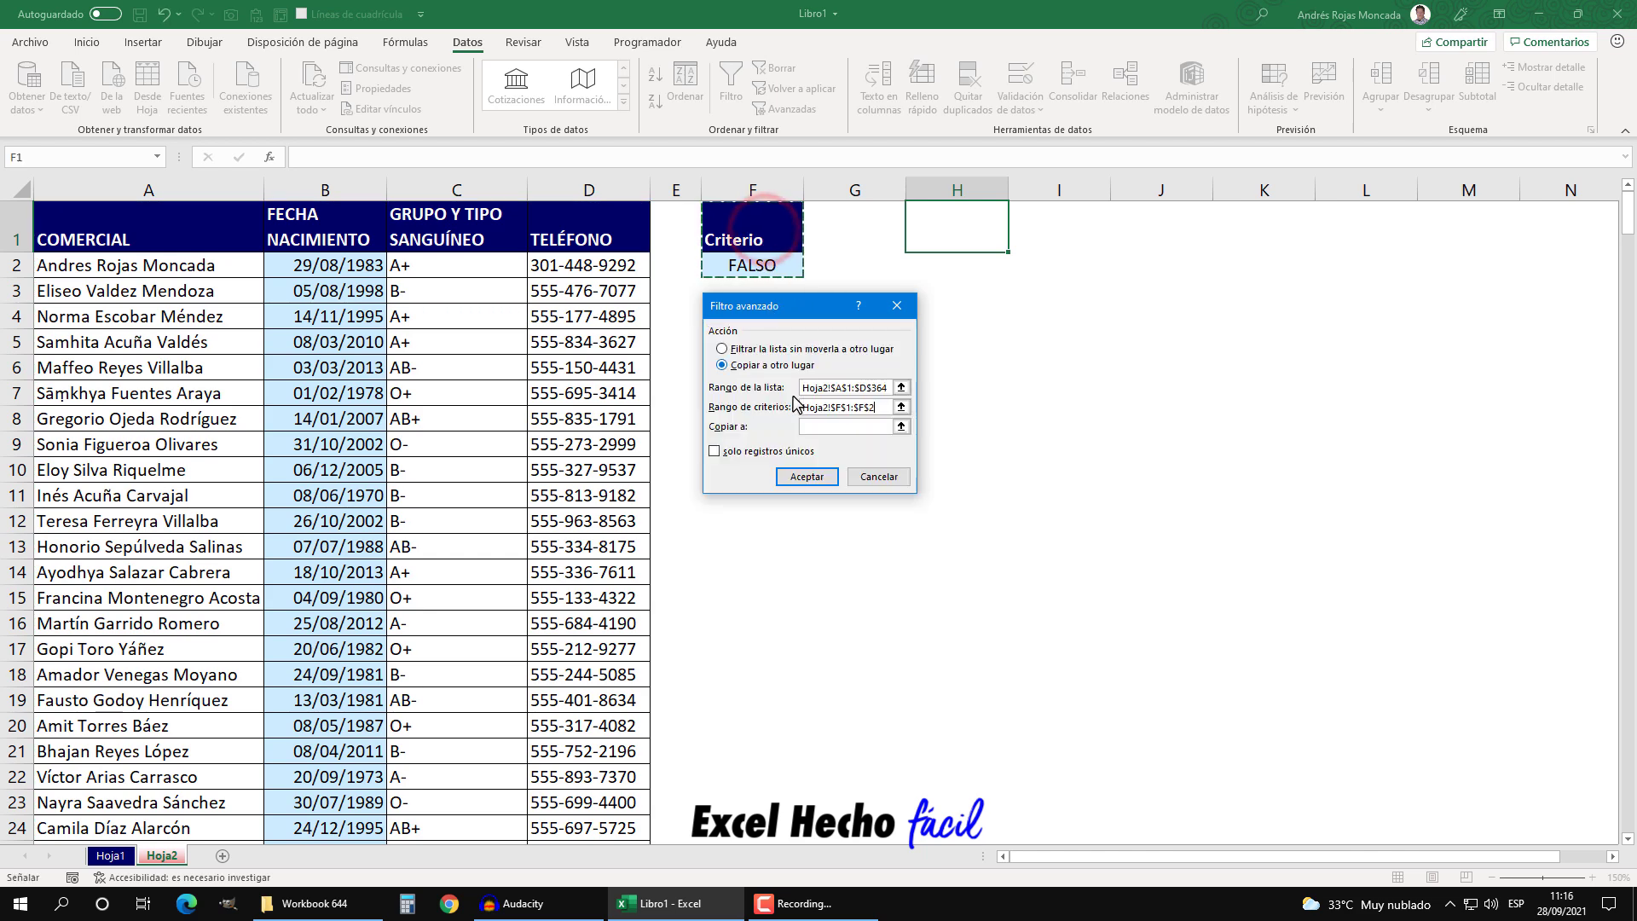
left_click(842, 426)
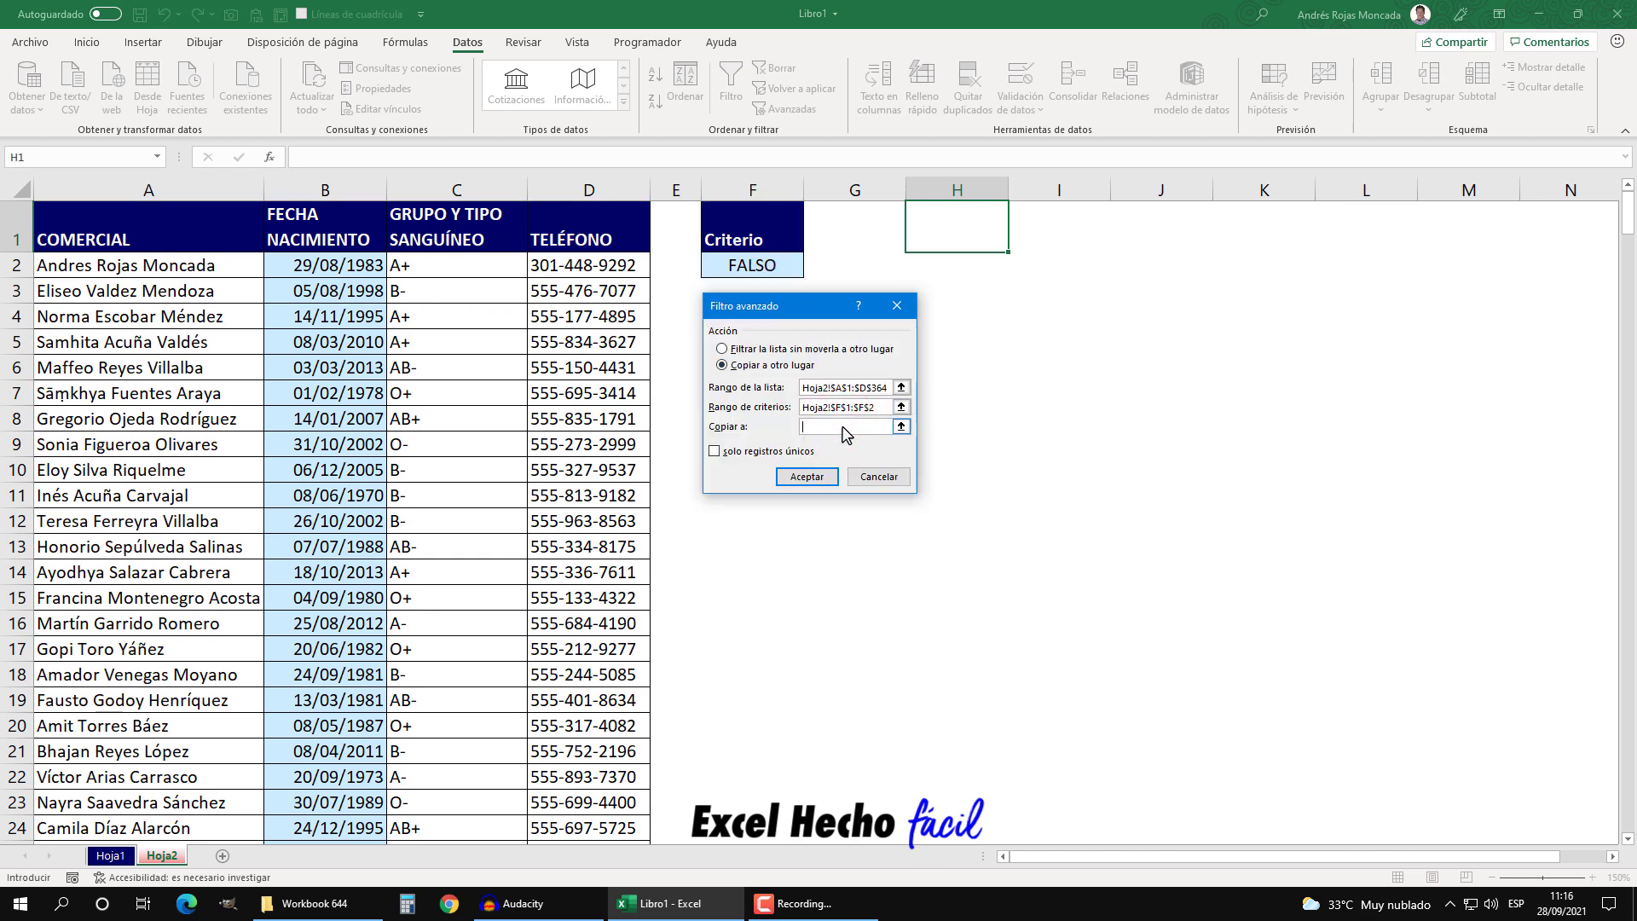
left_click(943, 221)
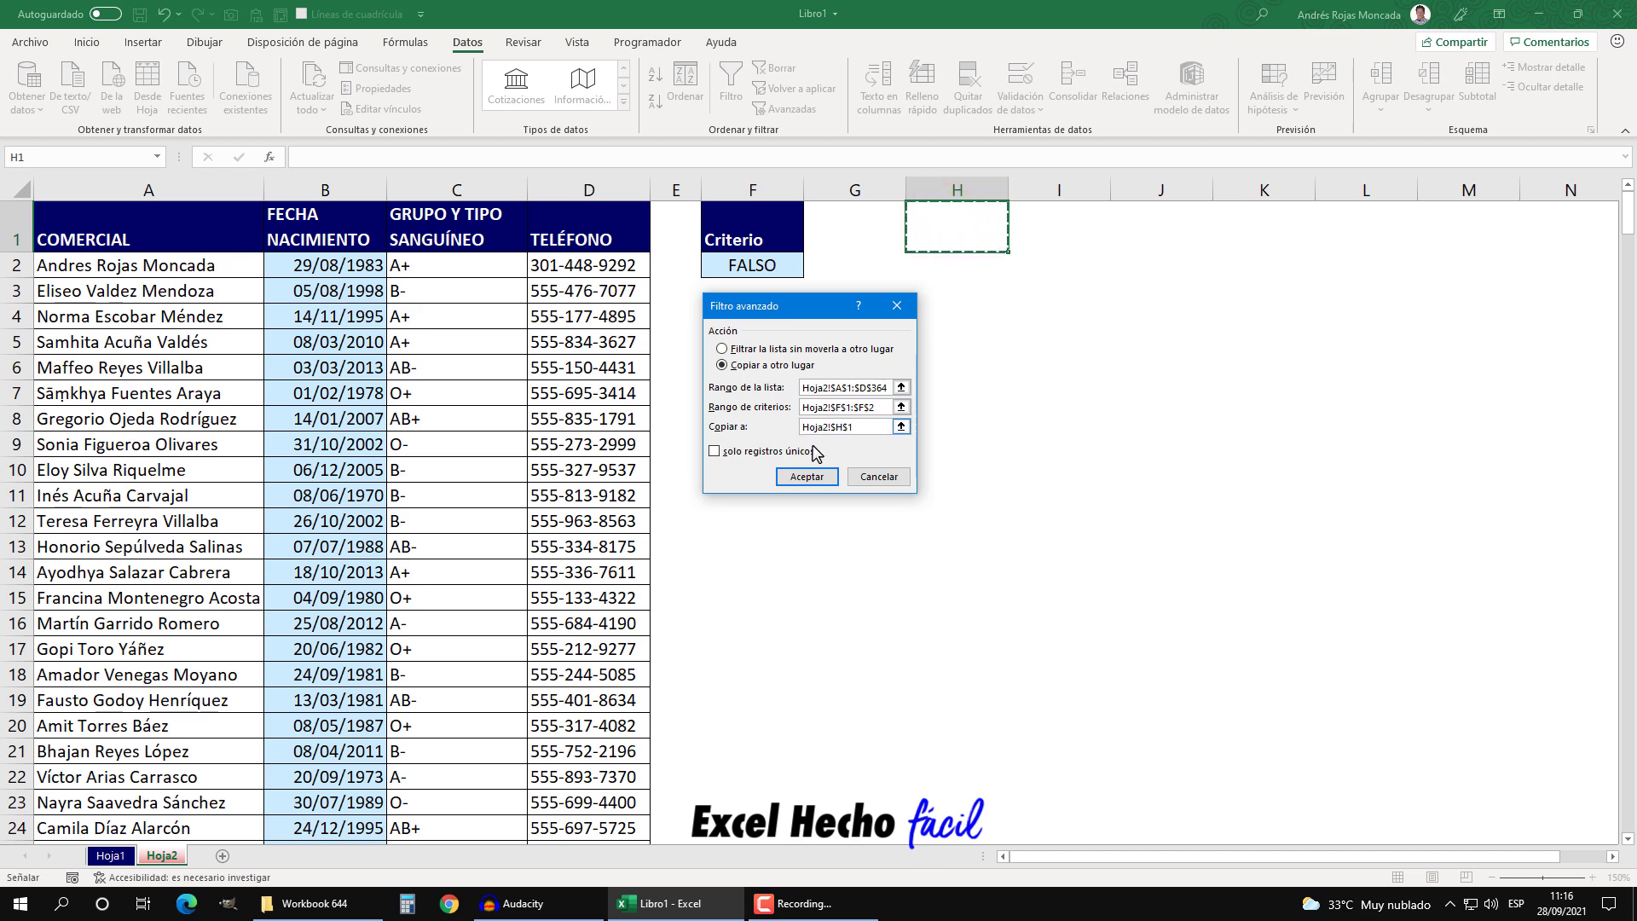
left_click(793, 475)
Autofit the widths of columns H to K, which hold the extracted records
left_click_drag(957, 189, 1264, 189)
double_click(1315, 188)
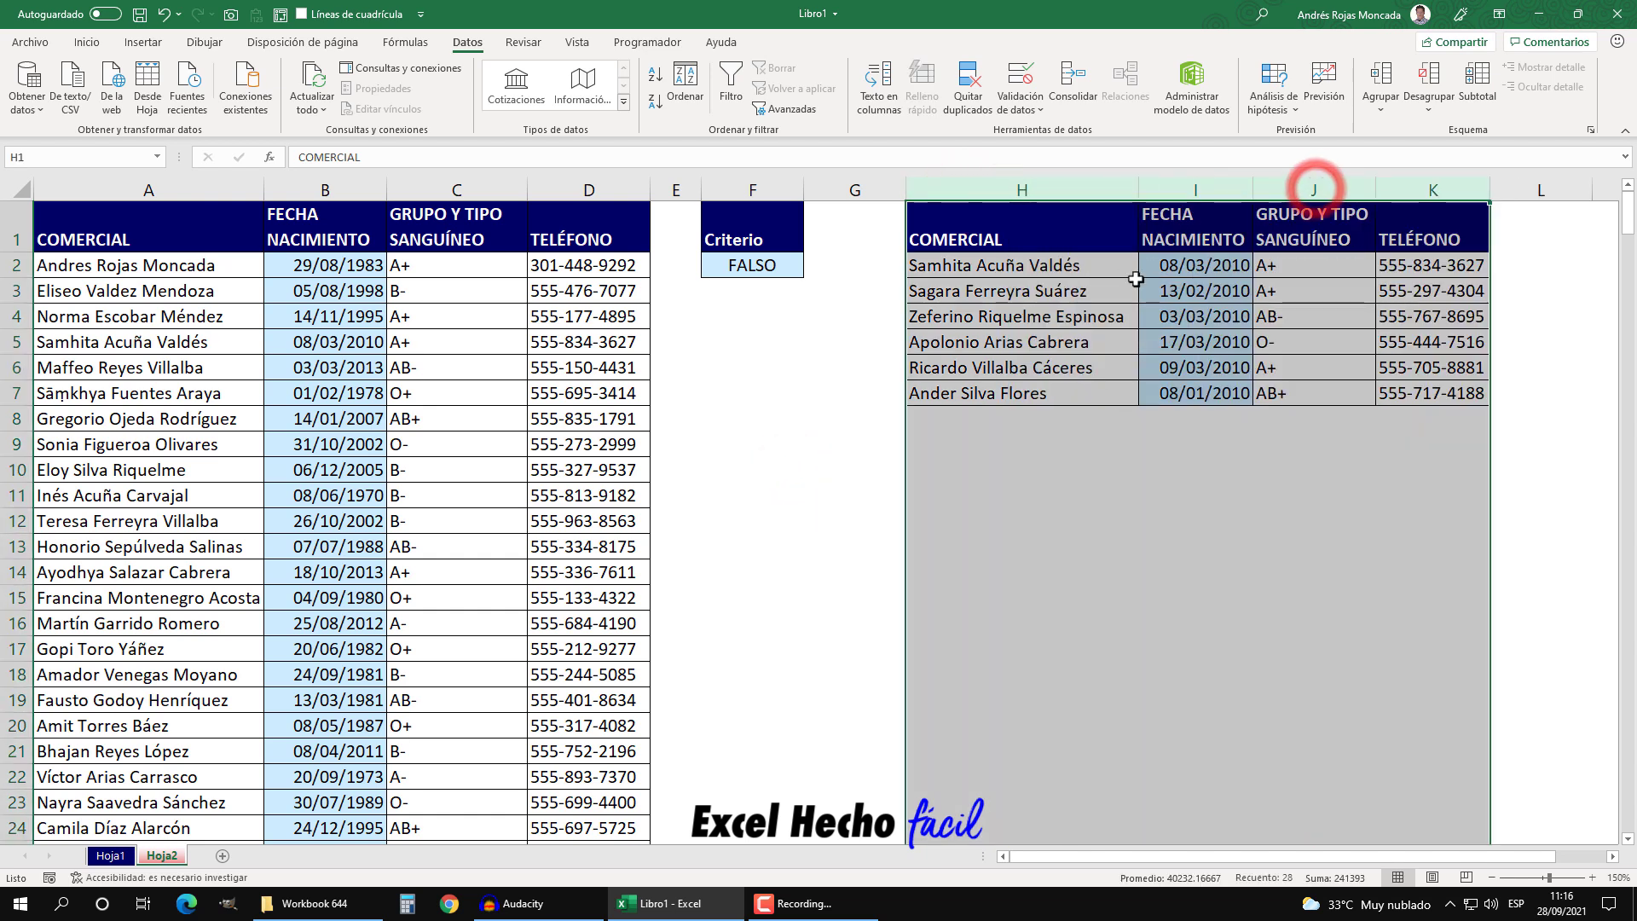
left_click(1098, 270)
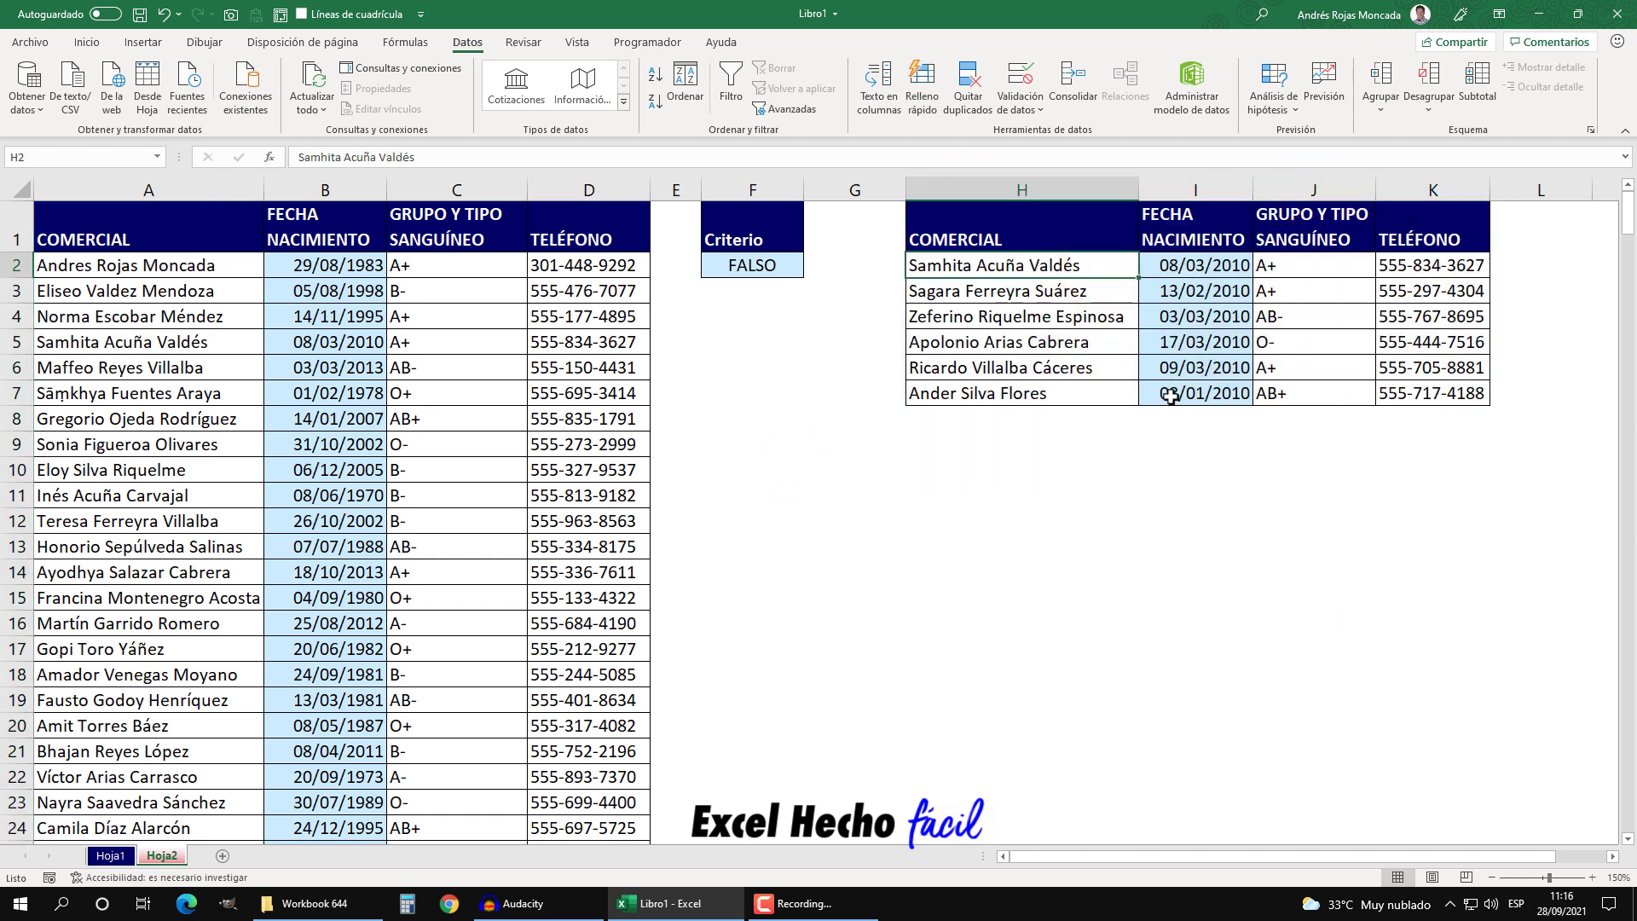
Examine the extracted table in H1:K7, checking each birth date against the first quarter of 2010
left_click_drag(1168, 394, 1181, 266)
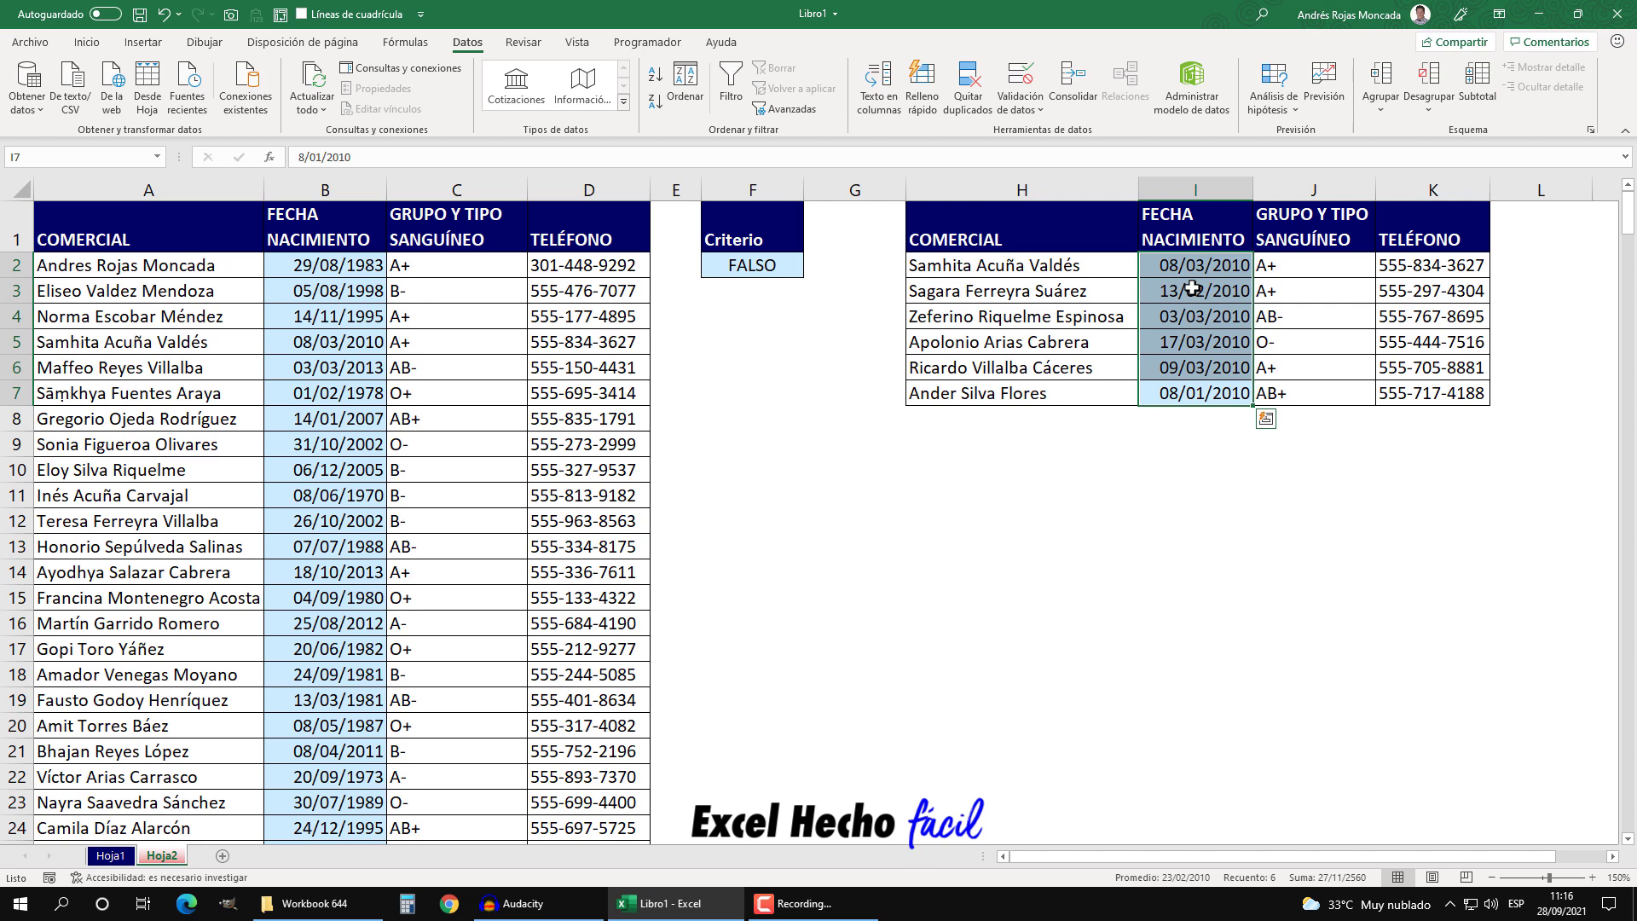
left_click(1192, 394)
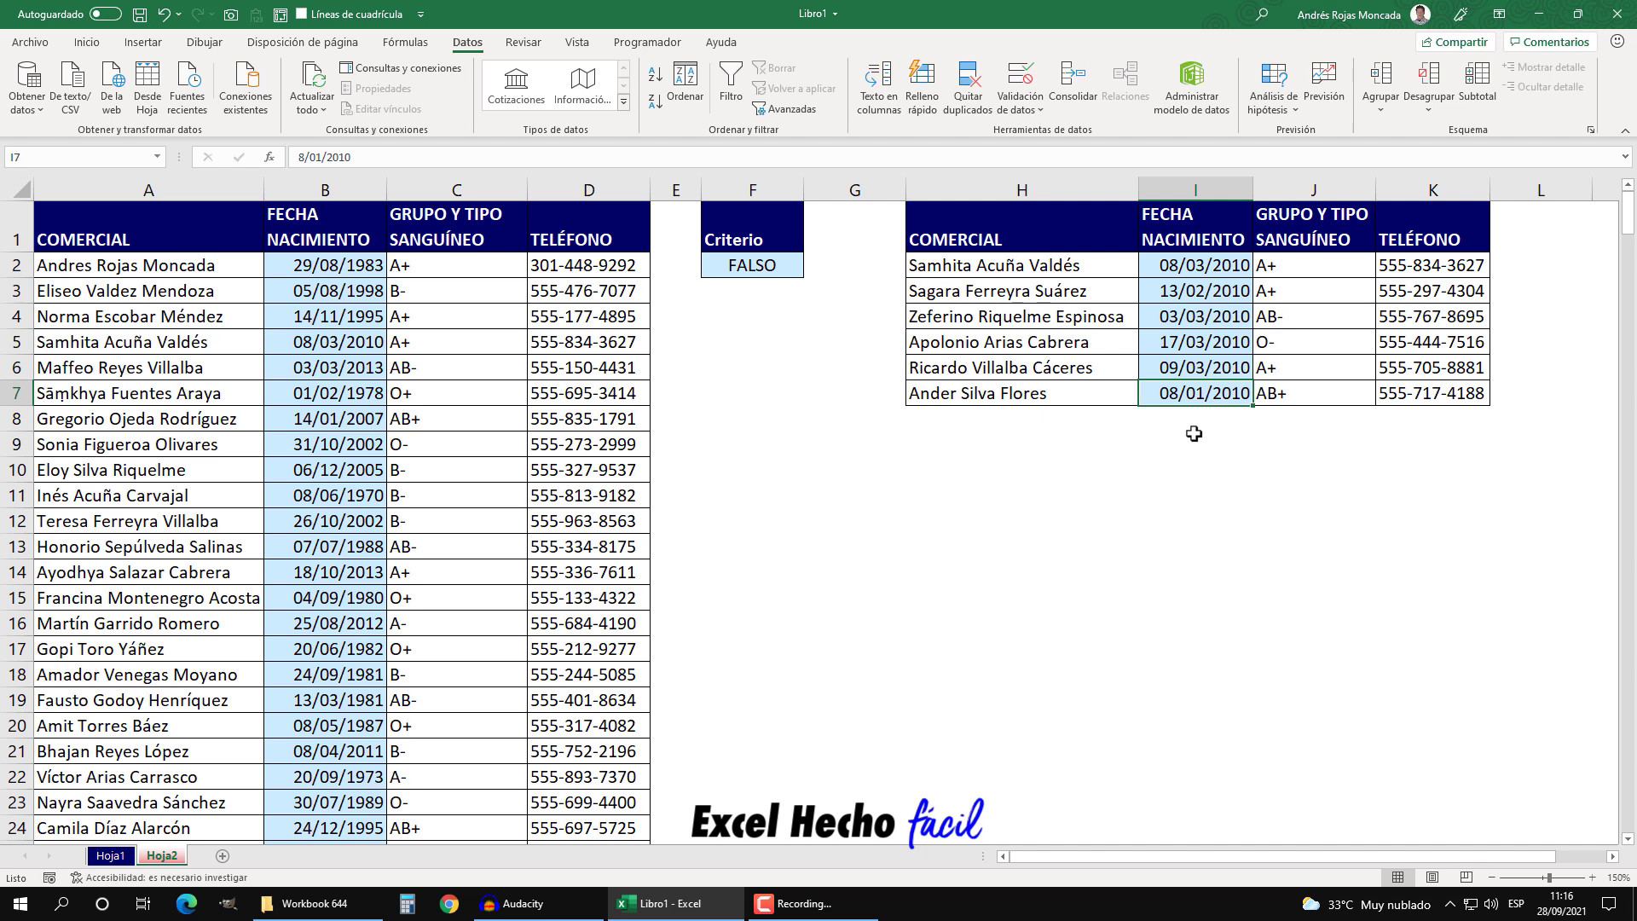
left_click(1216, 270)
left_click(1216, 293)
left_click(1217, 318)
left_click(1217, 343)
left_click(1216, 364)
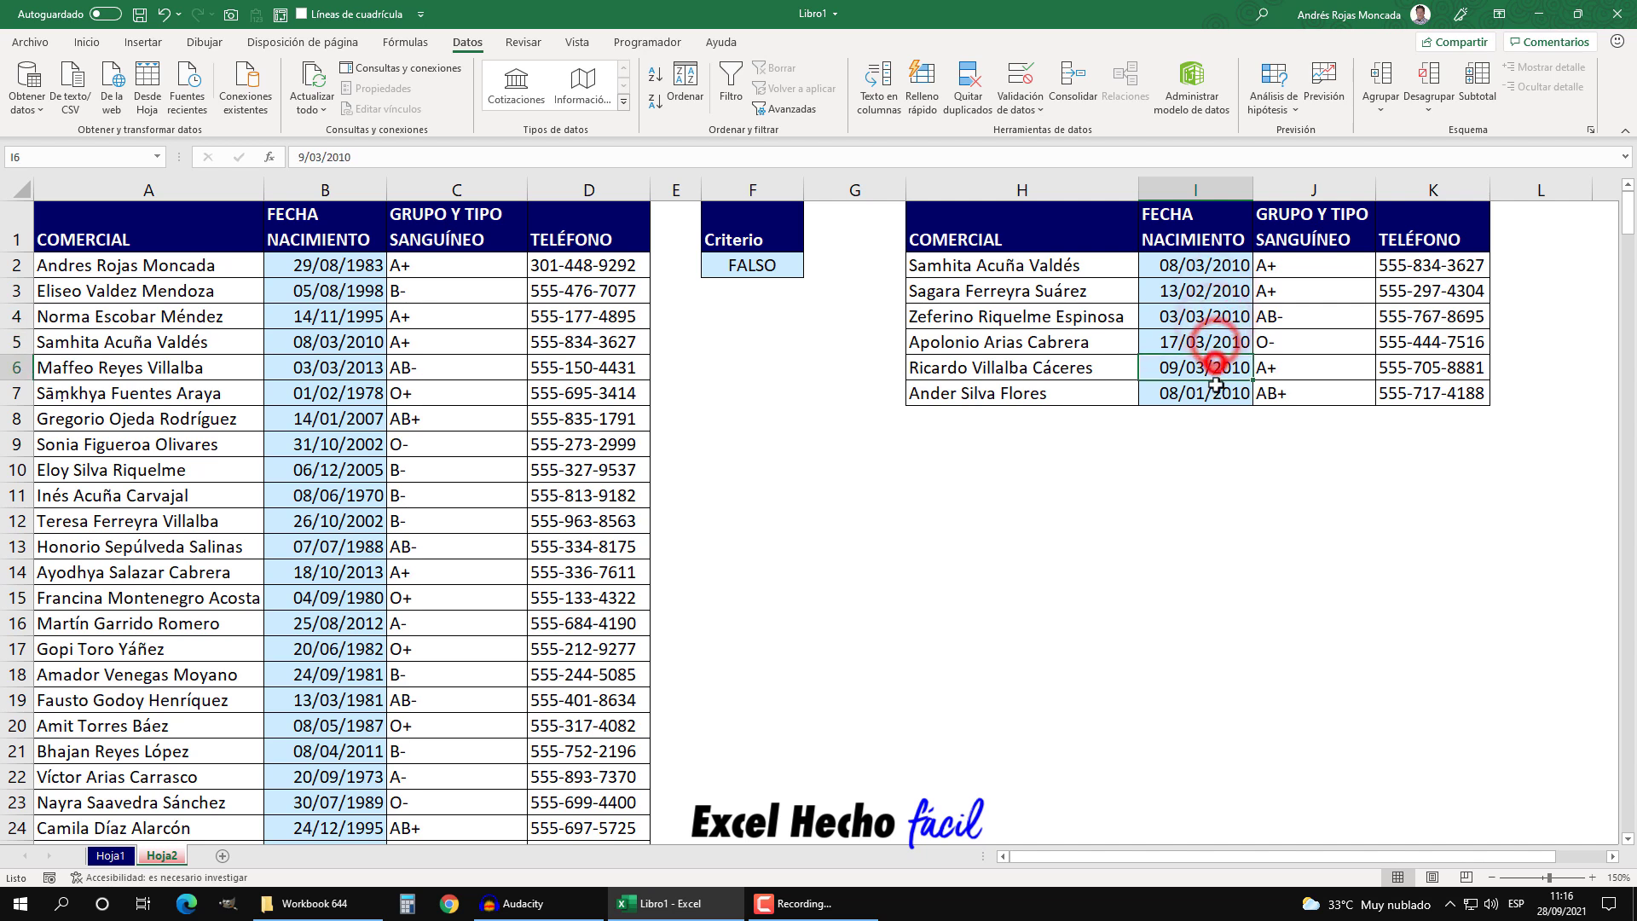
left_click_drag(1058, 230, 1441, 396)
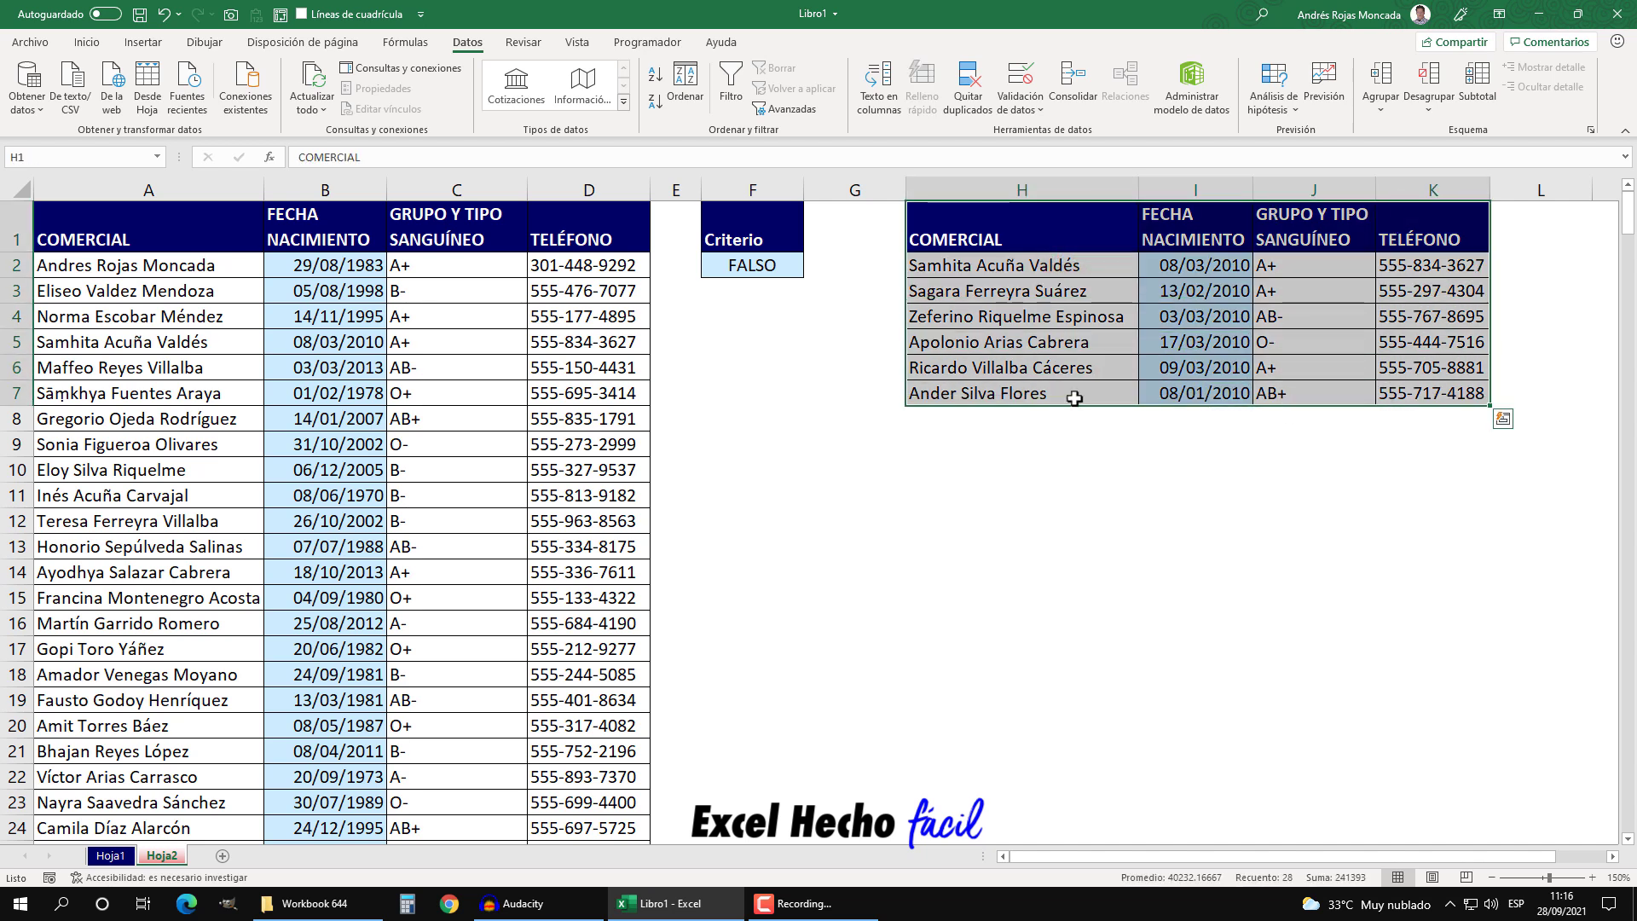
left_click(763, 319)
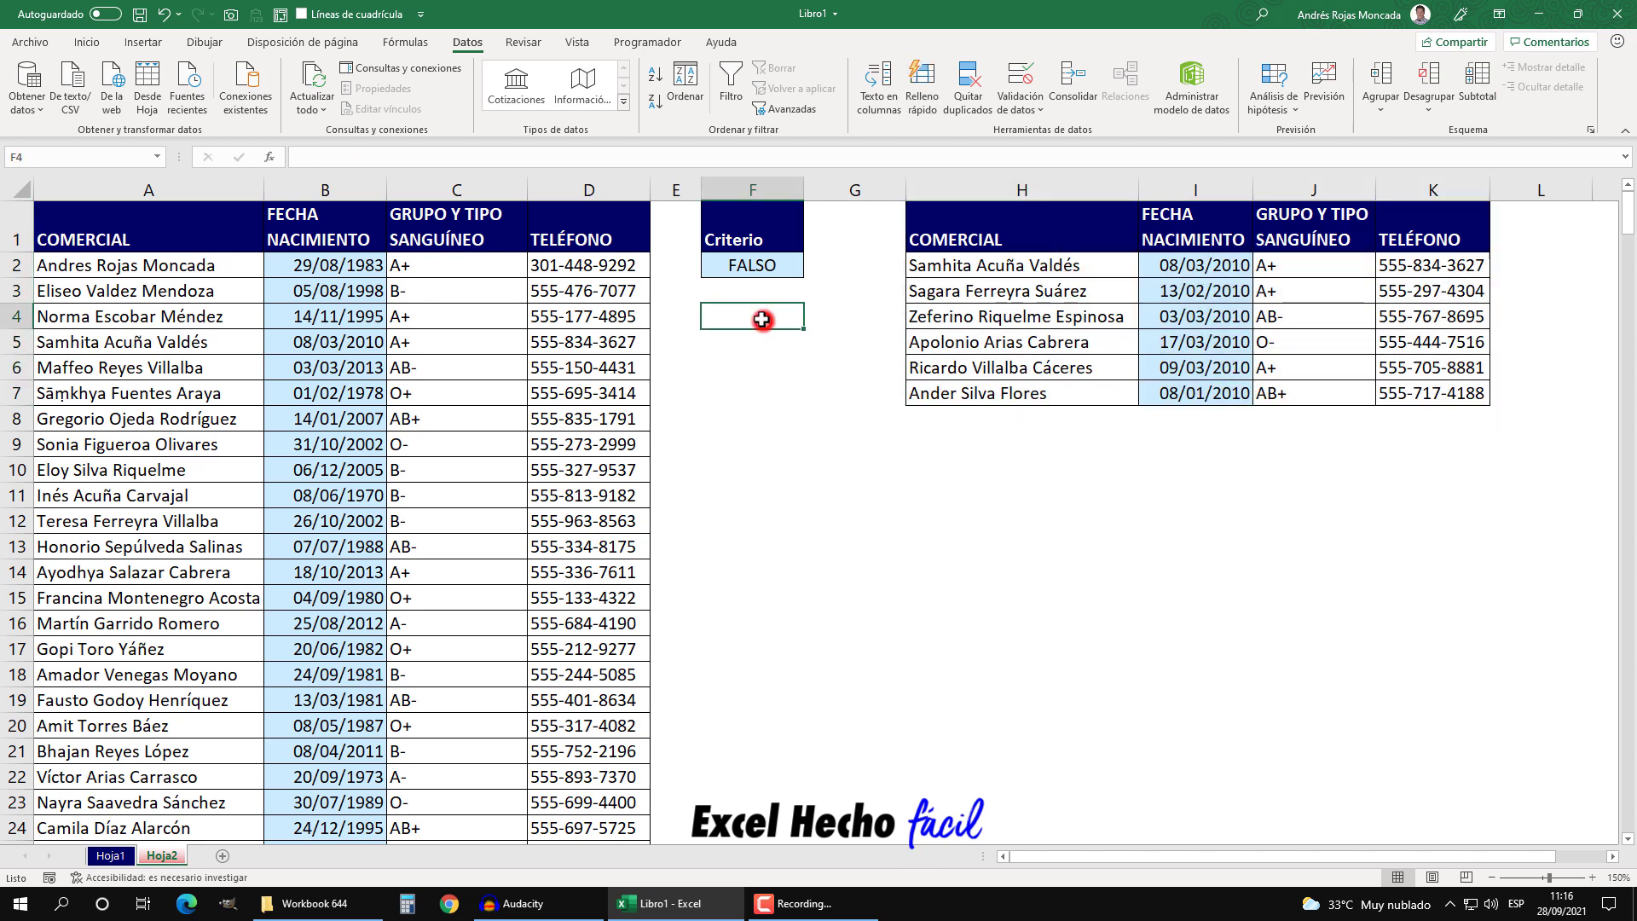
Add a new sheet after Hoja2 and set its zoom to 150%
left_click(220, 857)
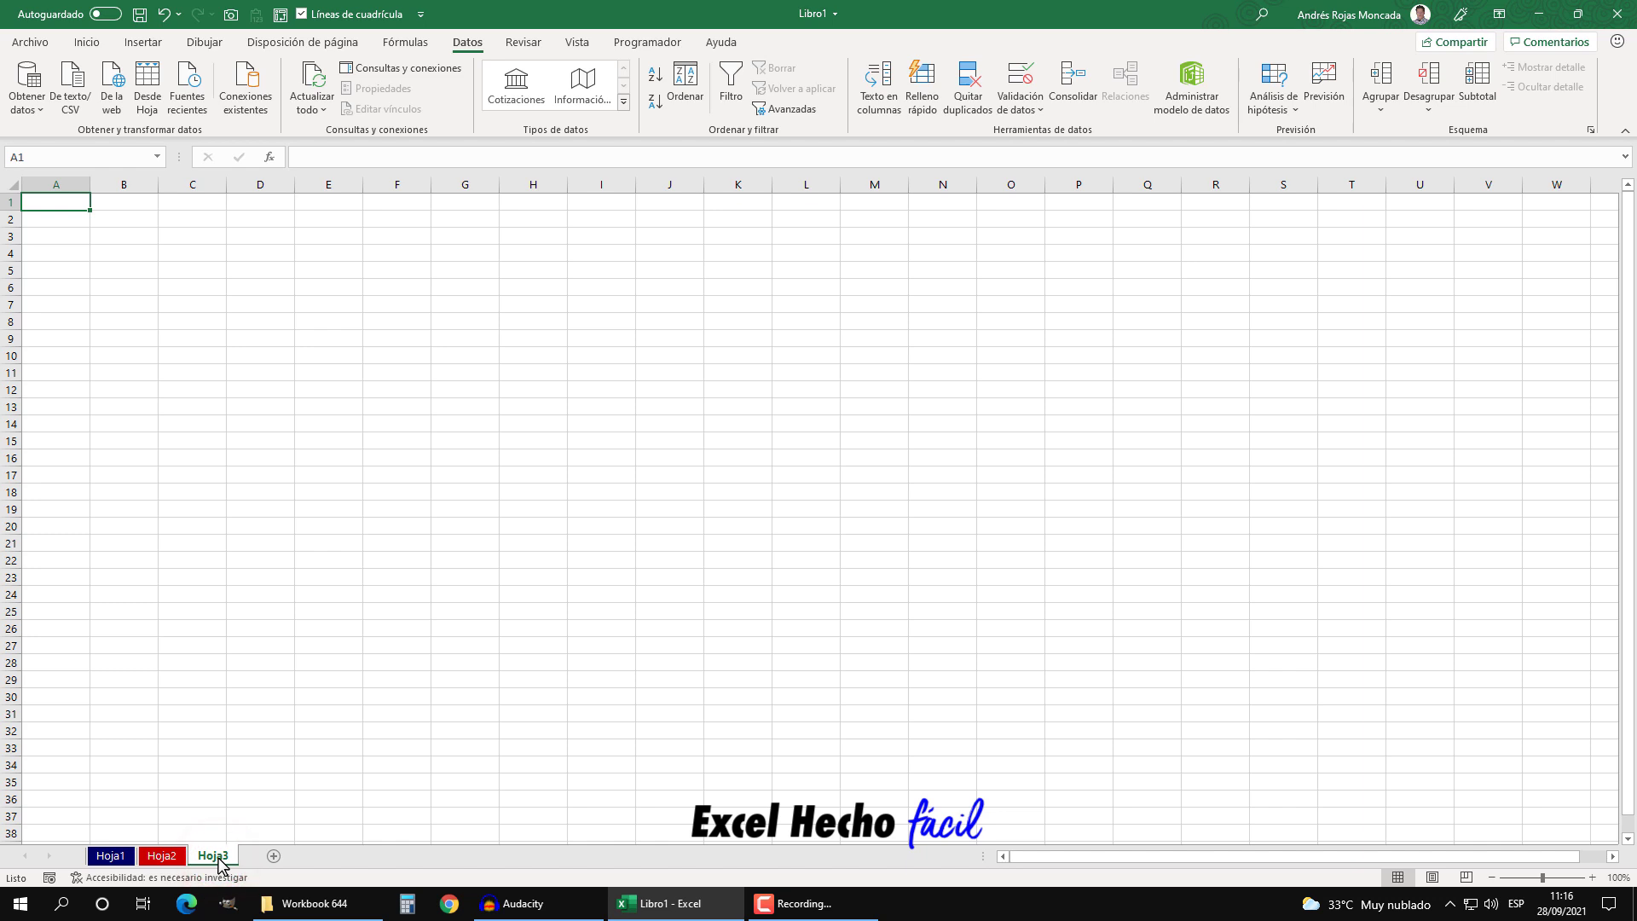
left_click(1617, 877)
left_click(786, 476)
type("150")
key("Return")
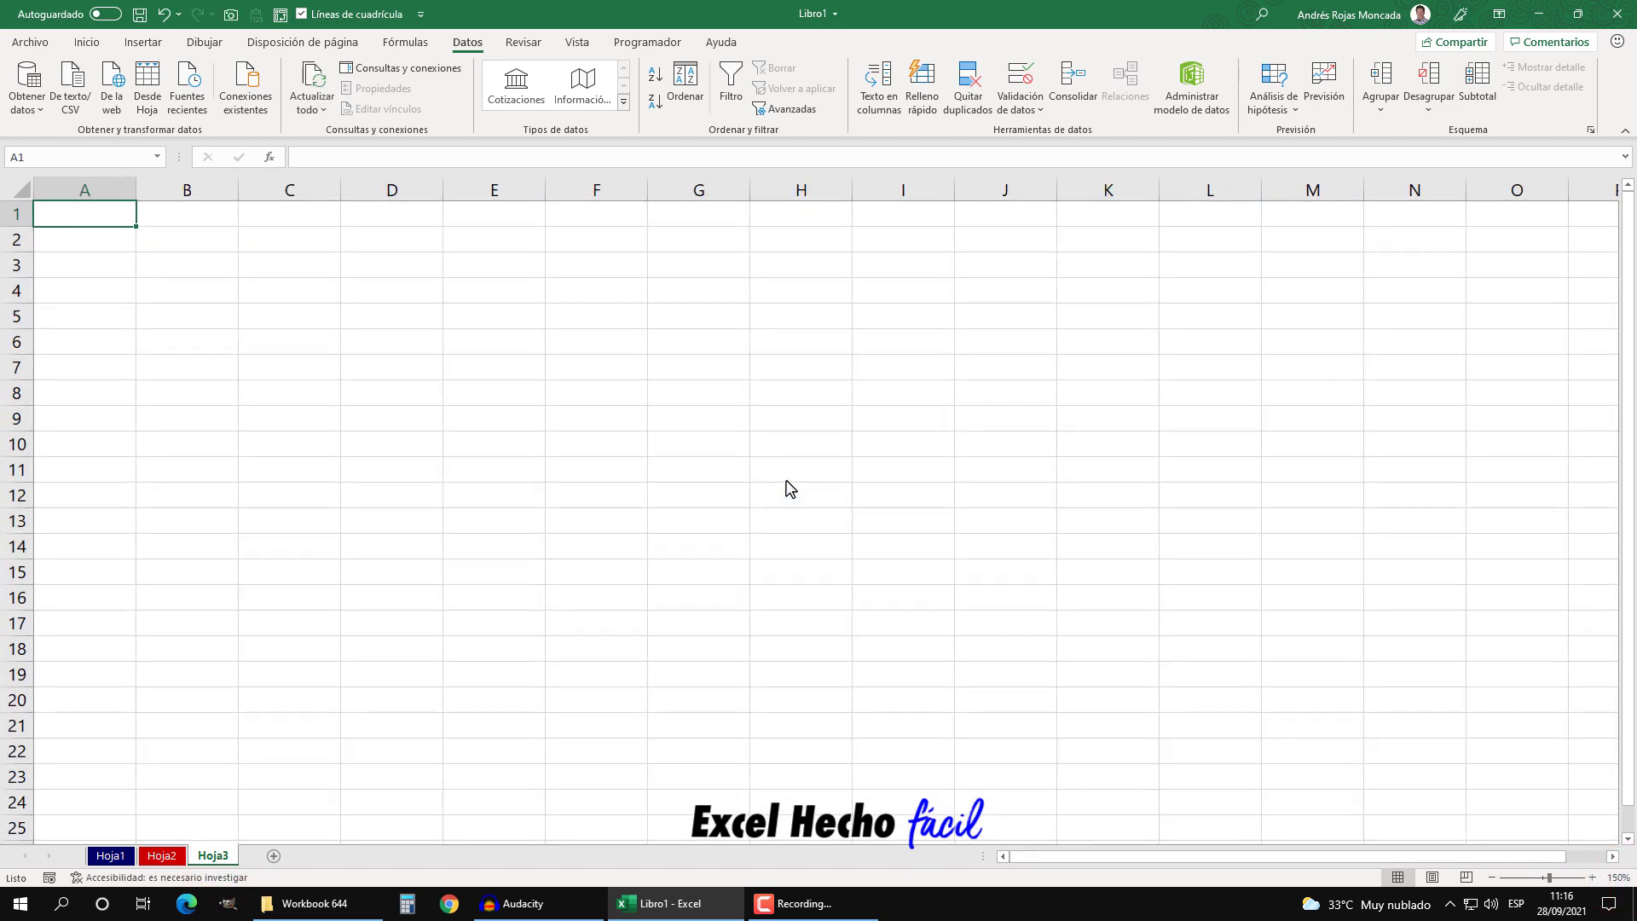
Start a second advanced filter from Hoja2, choosing to copy the results to another location
left_click(162, 855)
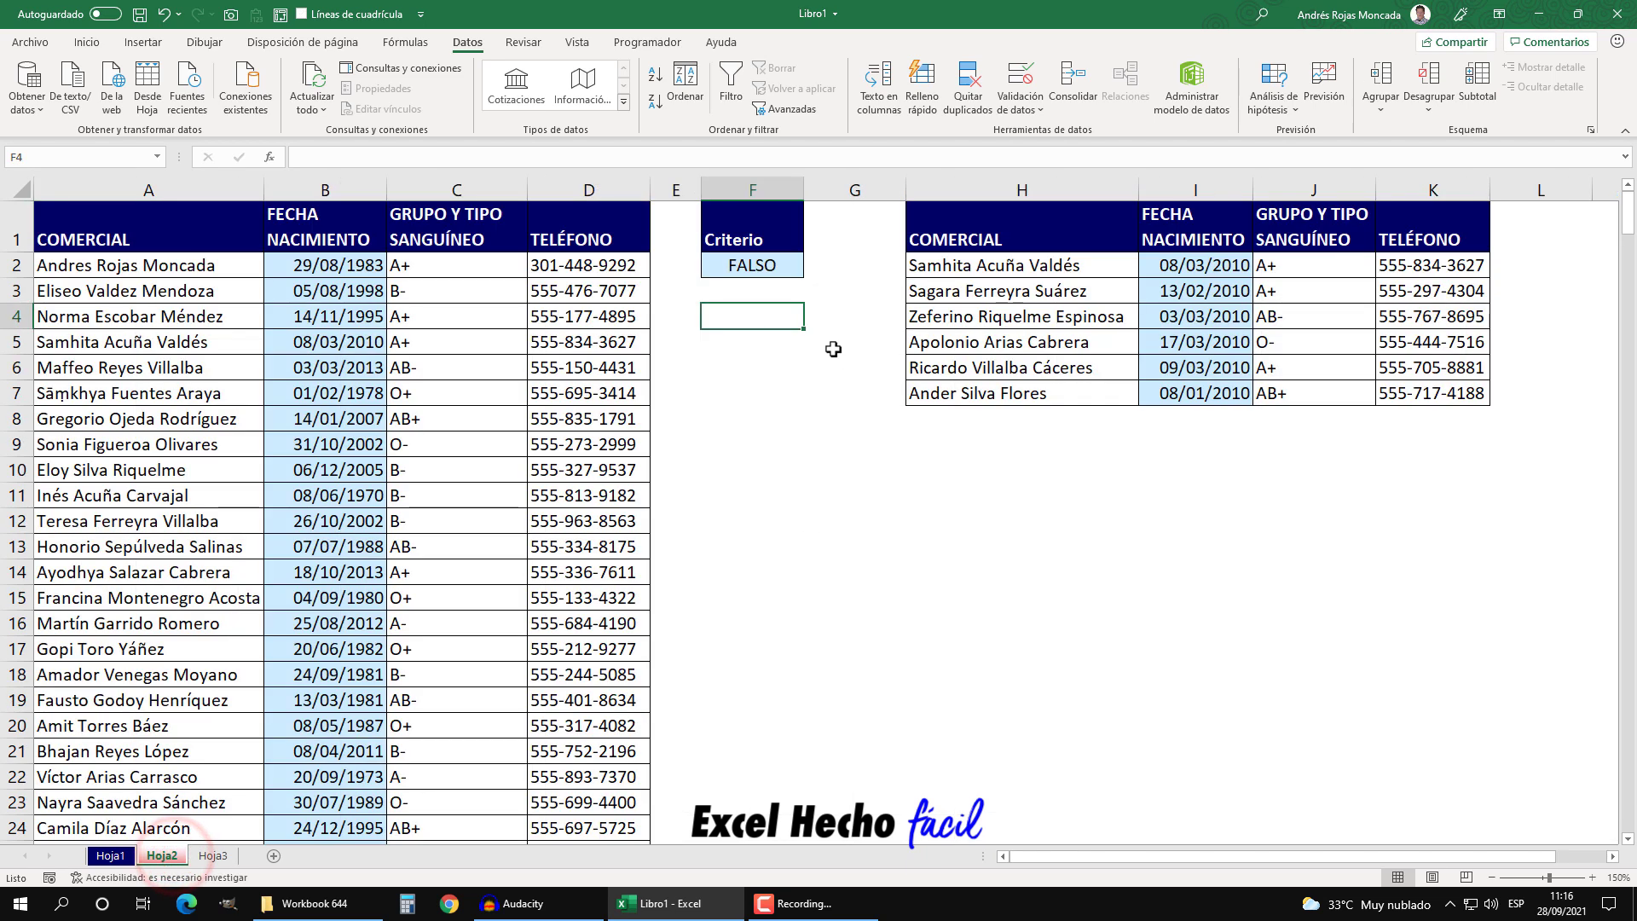
left_click(785, 108)
left_click_drag(809, 310, 798, 394)
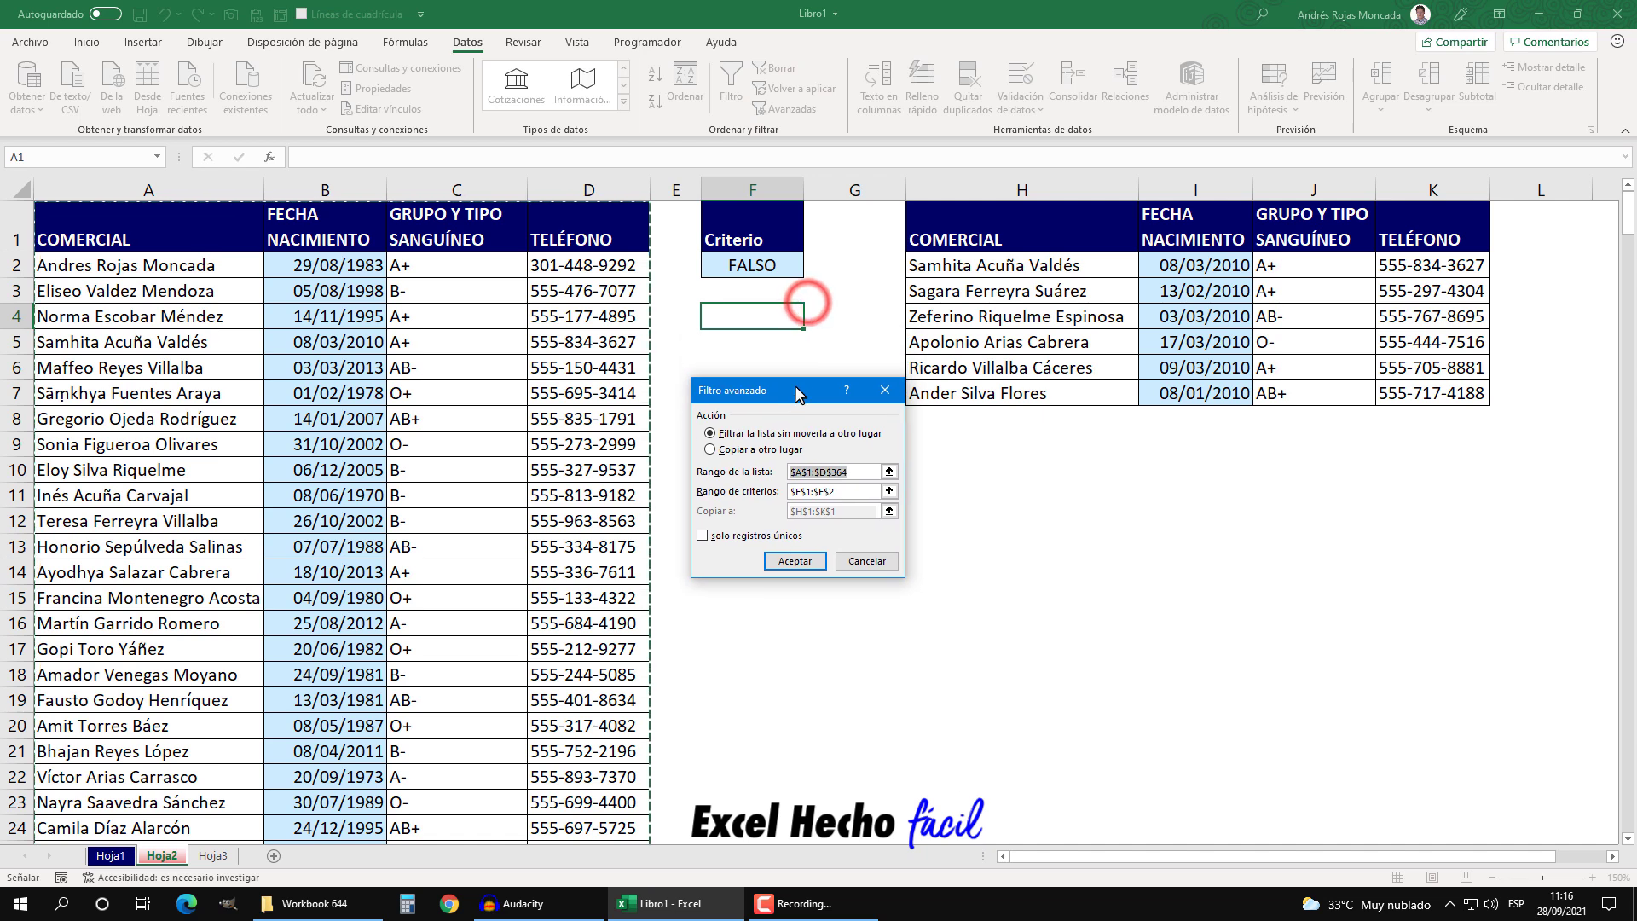
left_click(764, 451)
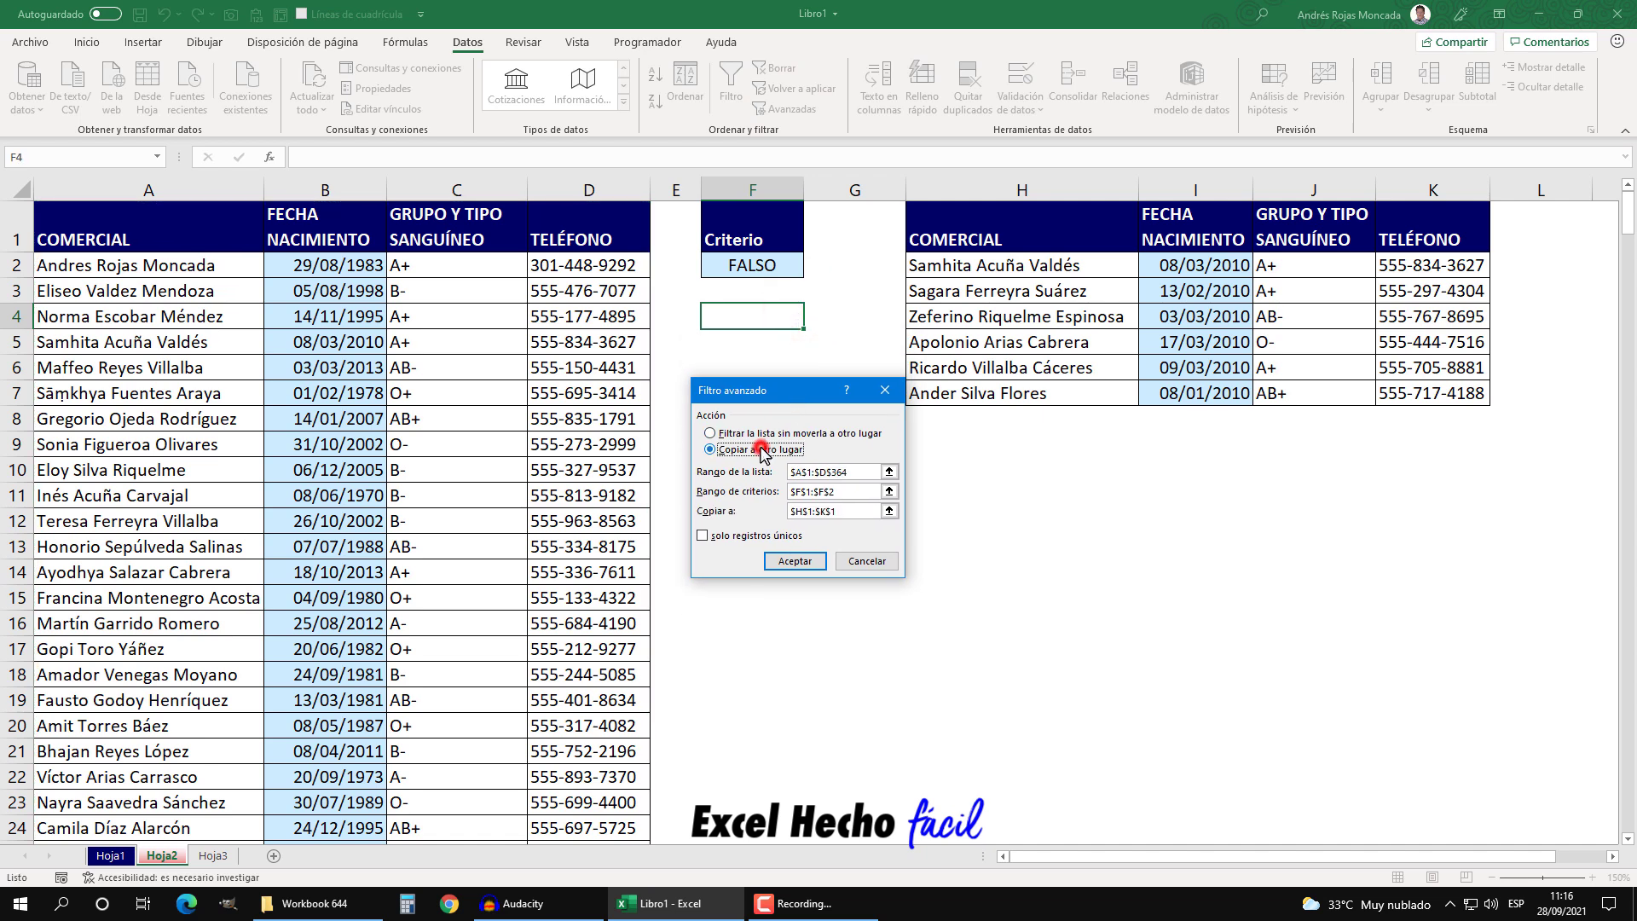
Reselect A1:D364 on Hoja2 as the list range of the second advanced filter
left_click(852, 472)
left_click(120, 236)
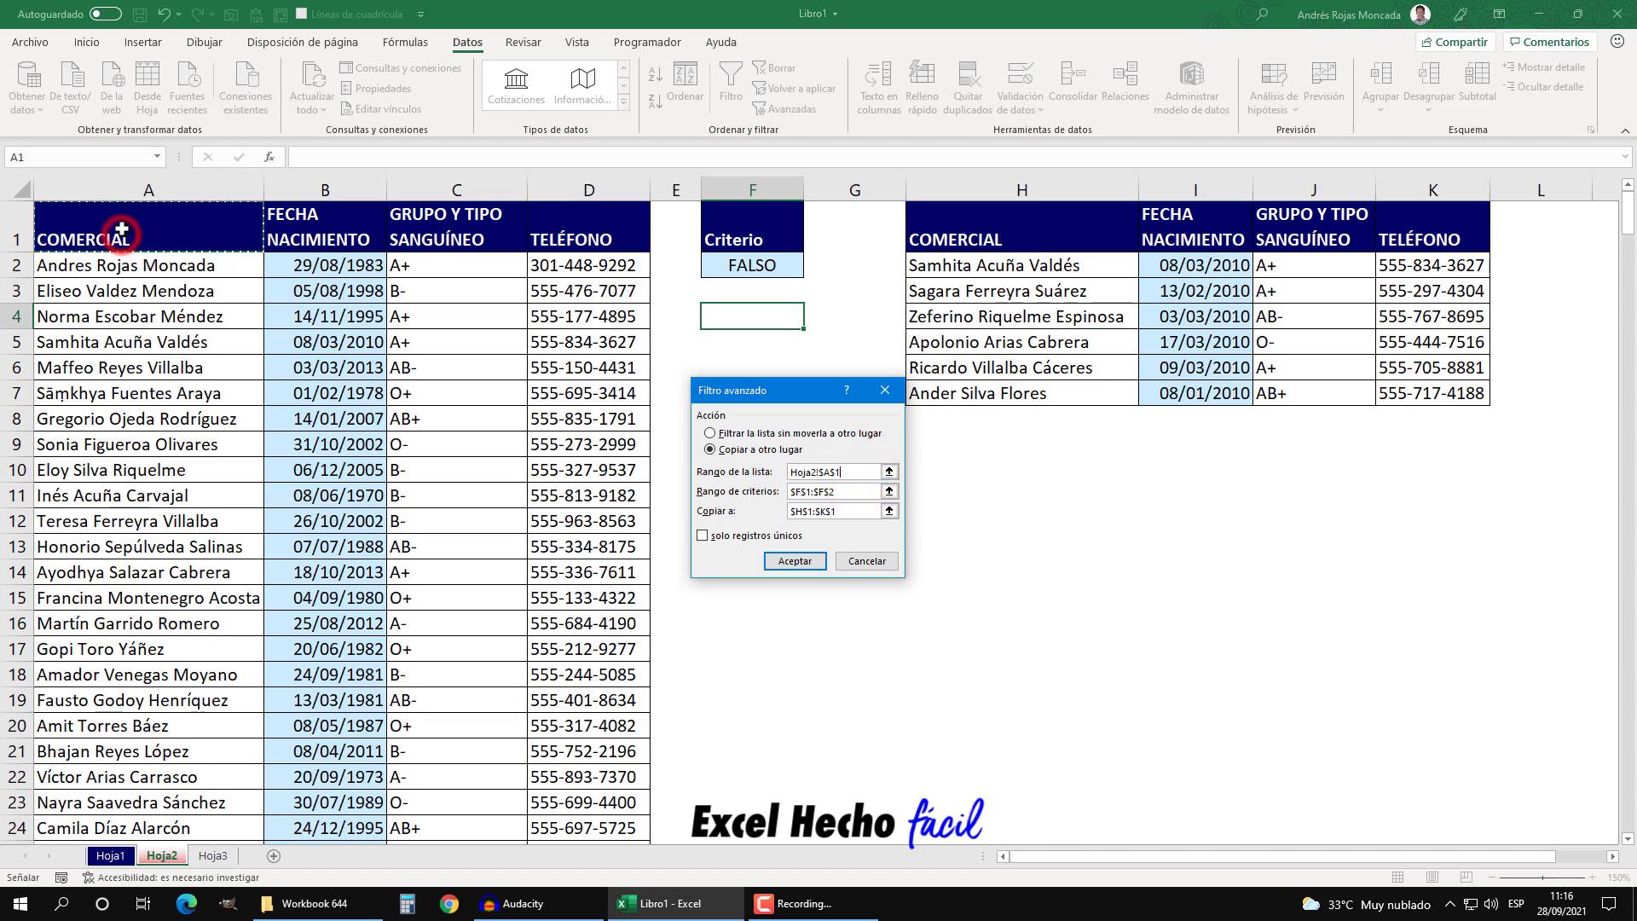
key("ctrl+shift+Right")
key("ctrl+shift+Down")
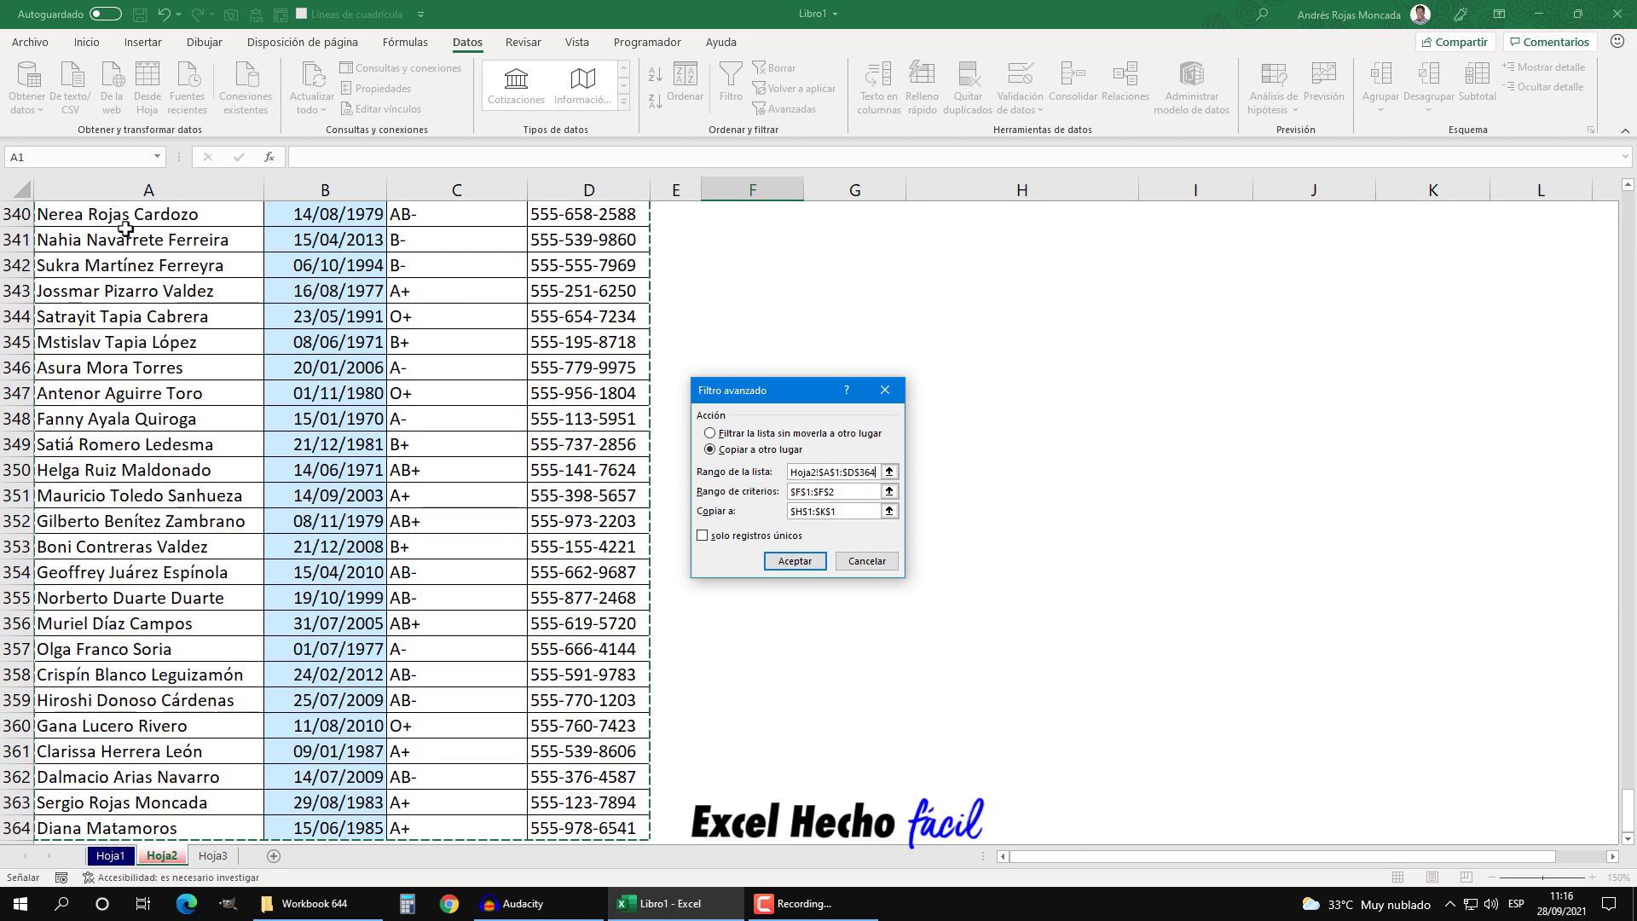
key("ctrl+BackSpace")
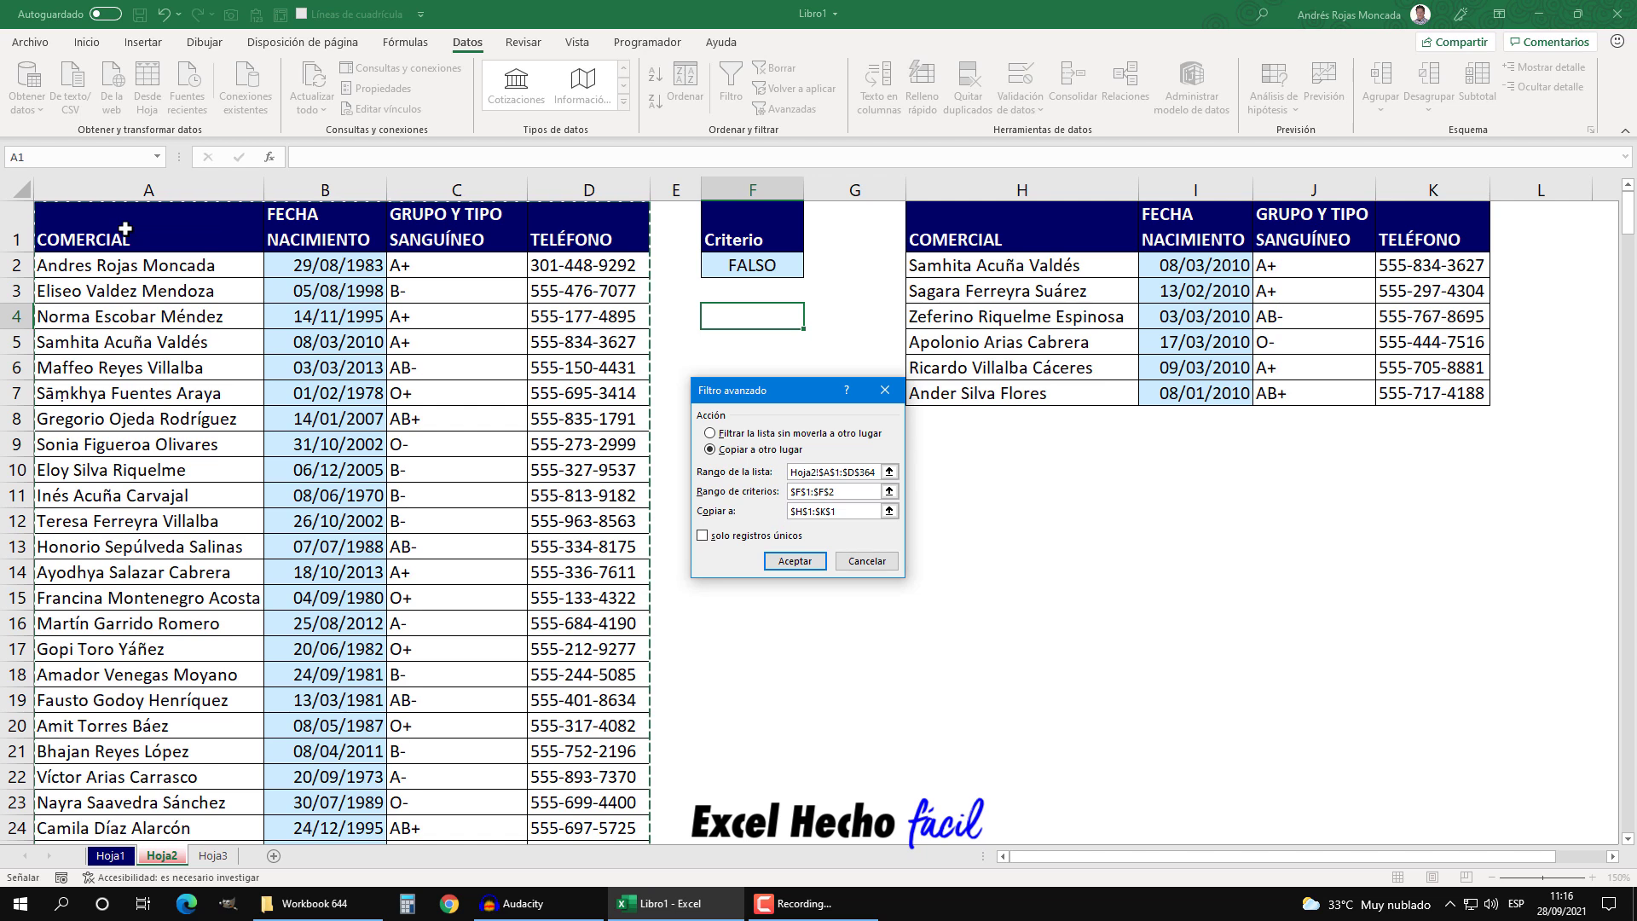
Reselect F1:F2 as the criteria range and try to copy the filtered data to cell A1 on Hoja3
left_click(842, 492)
left_click_drag(725, 226, 750, 264)
left_click(844, 512)
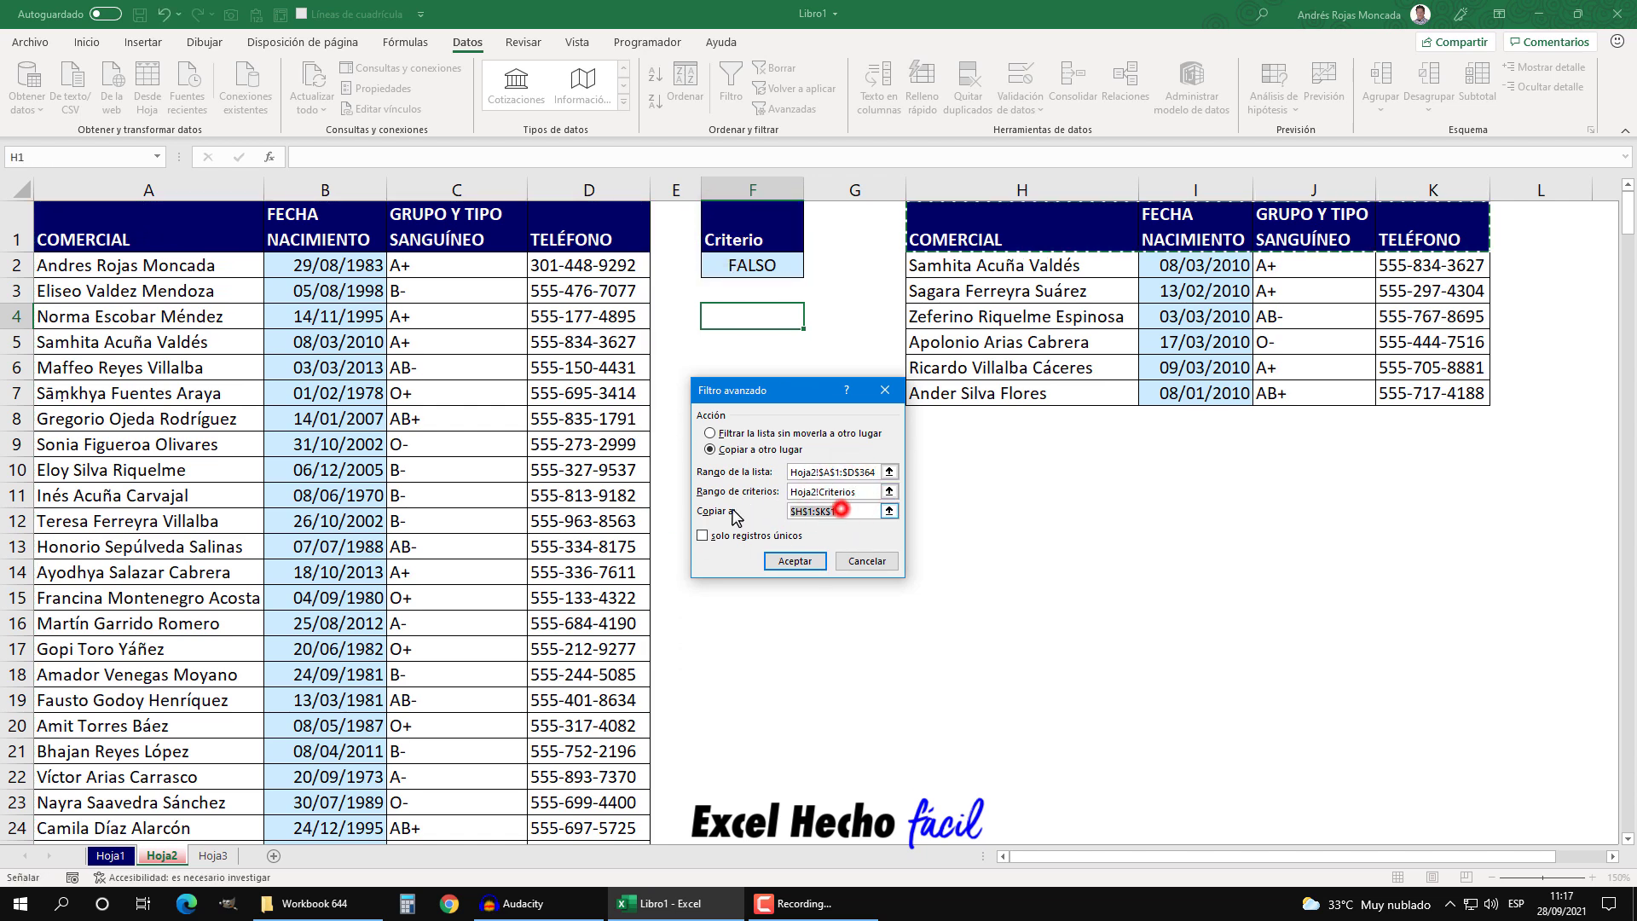
left_click(215, 856)
left_click(95, 214)
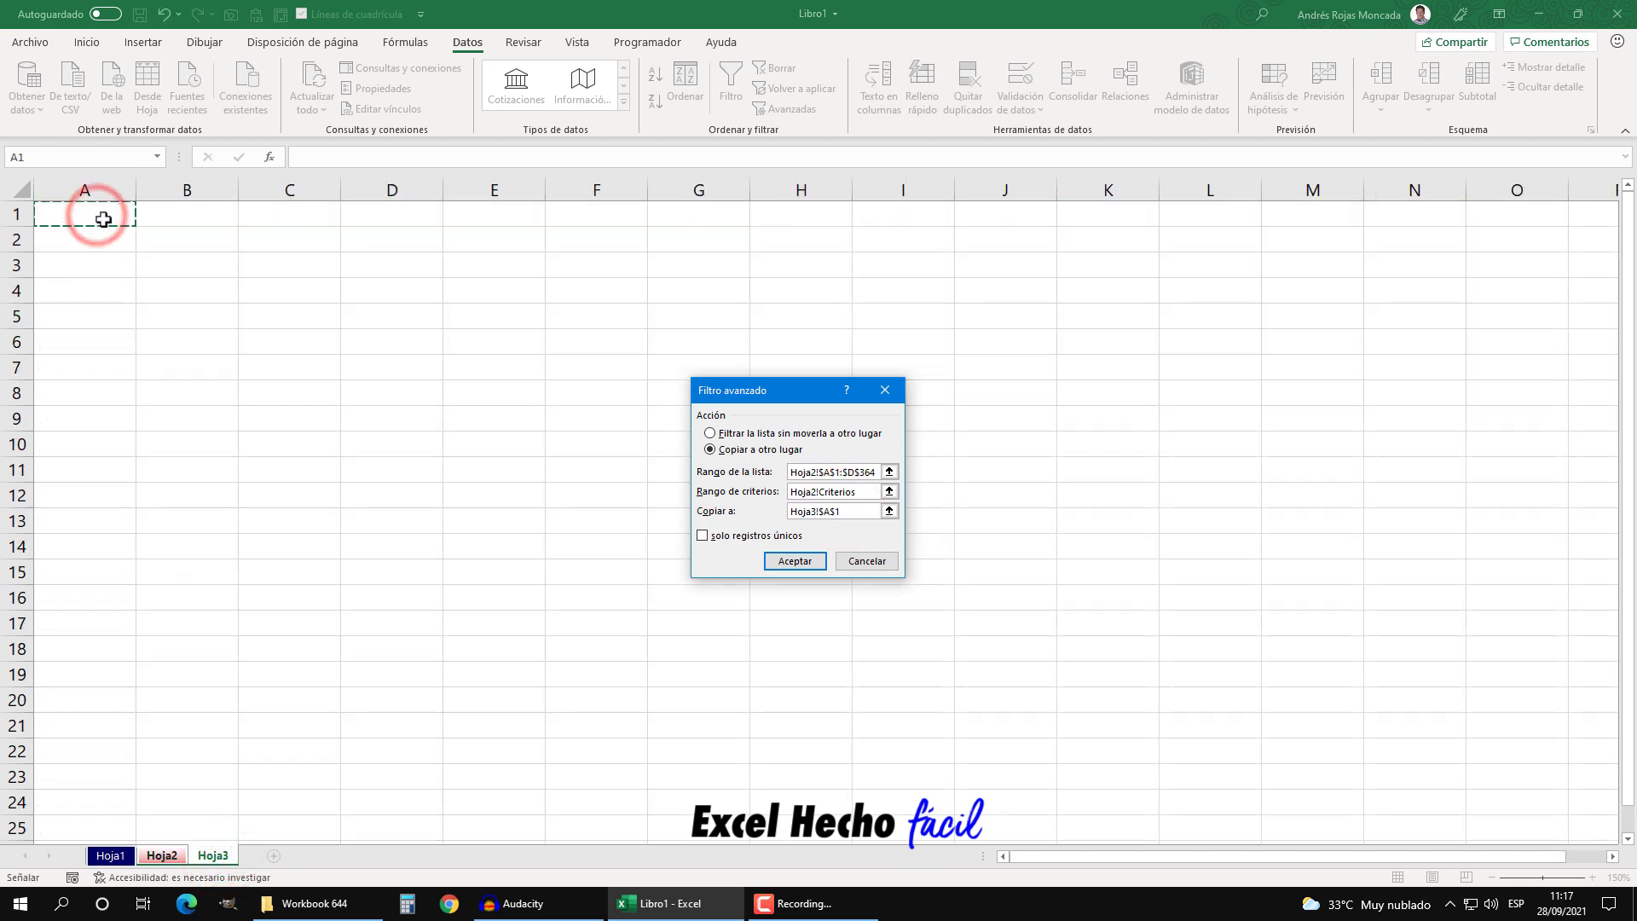
left_click(804, 565)
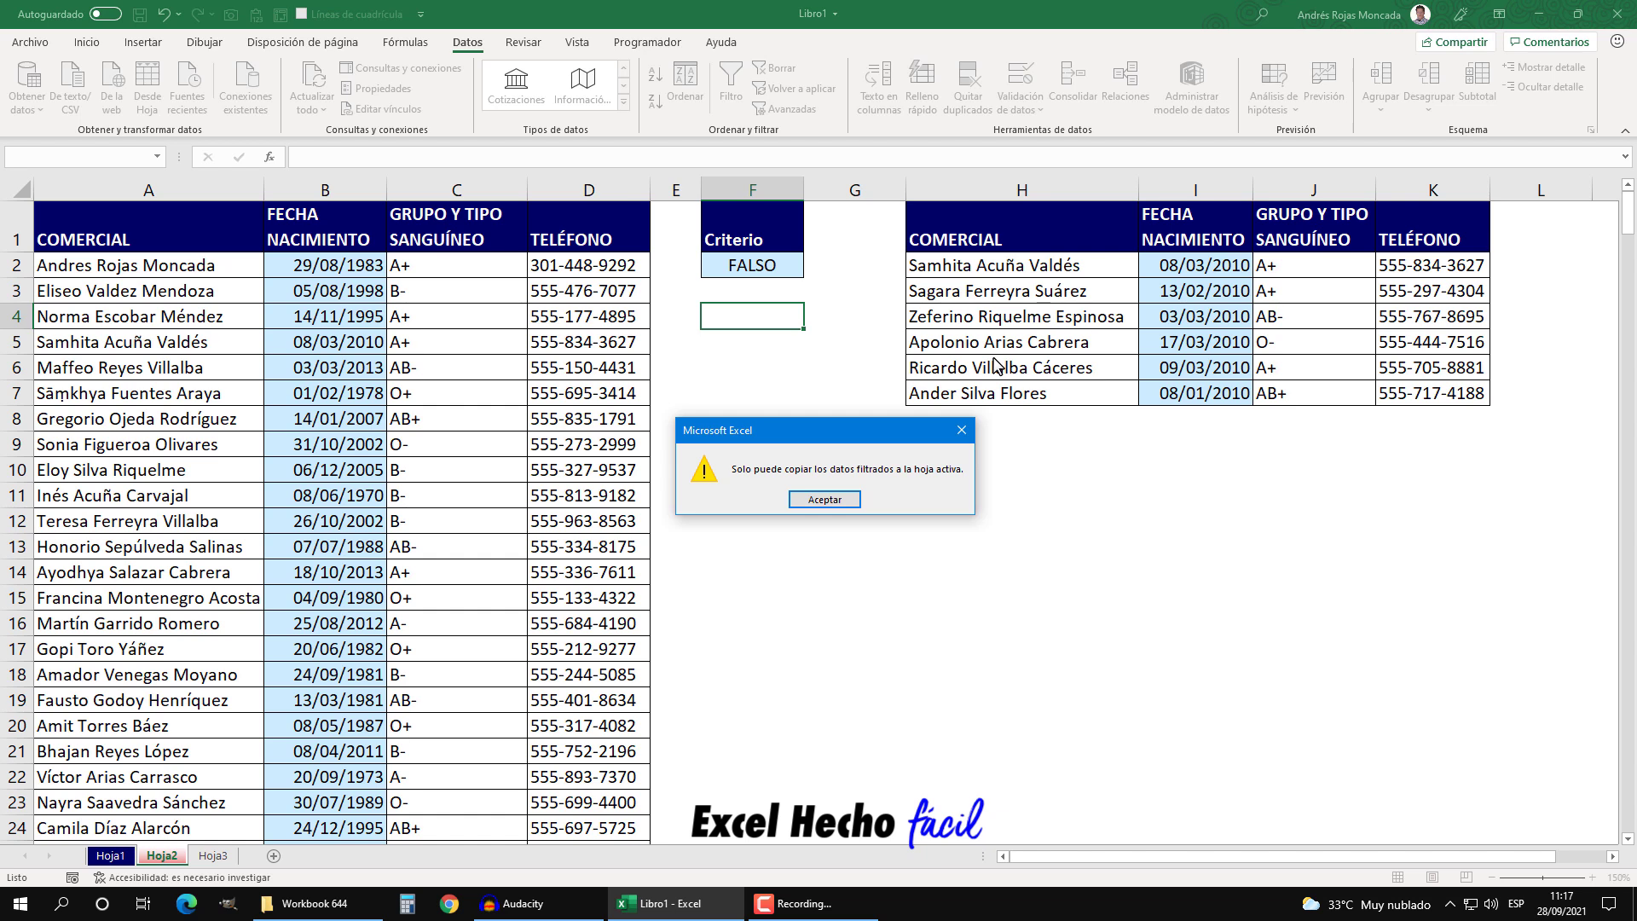
key("Return")
Start an advanced filter with Hoja3 as the active sheet, set to copy to another location
left_click(205, 856)
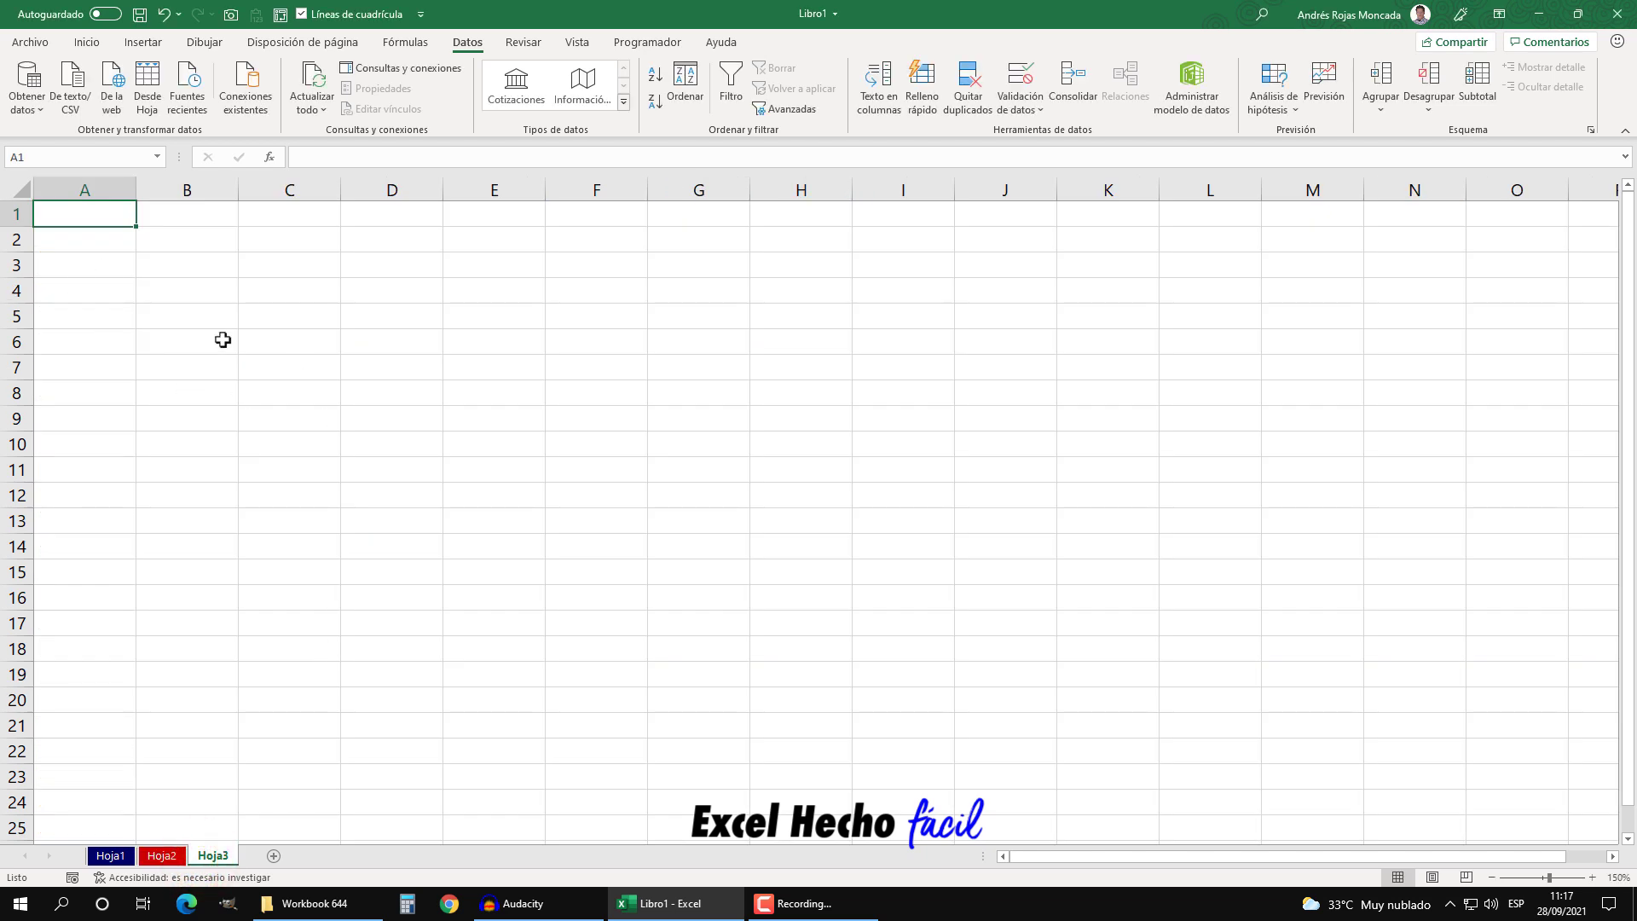
left_click(793, 111)
left_click_drag(793, 386, 312, 261)
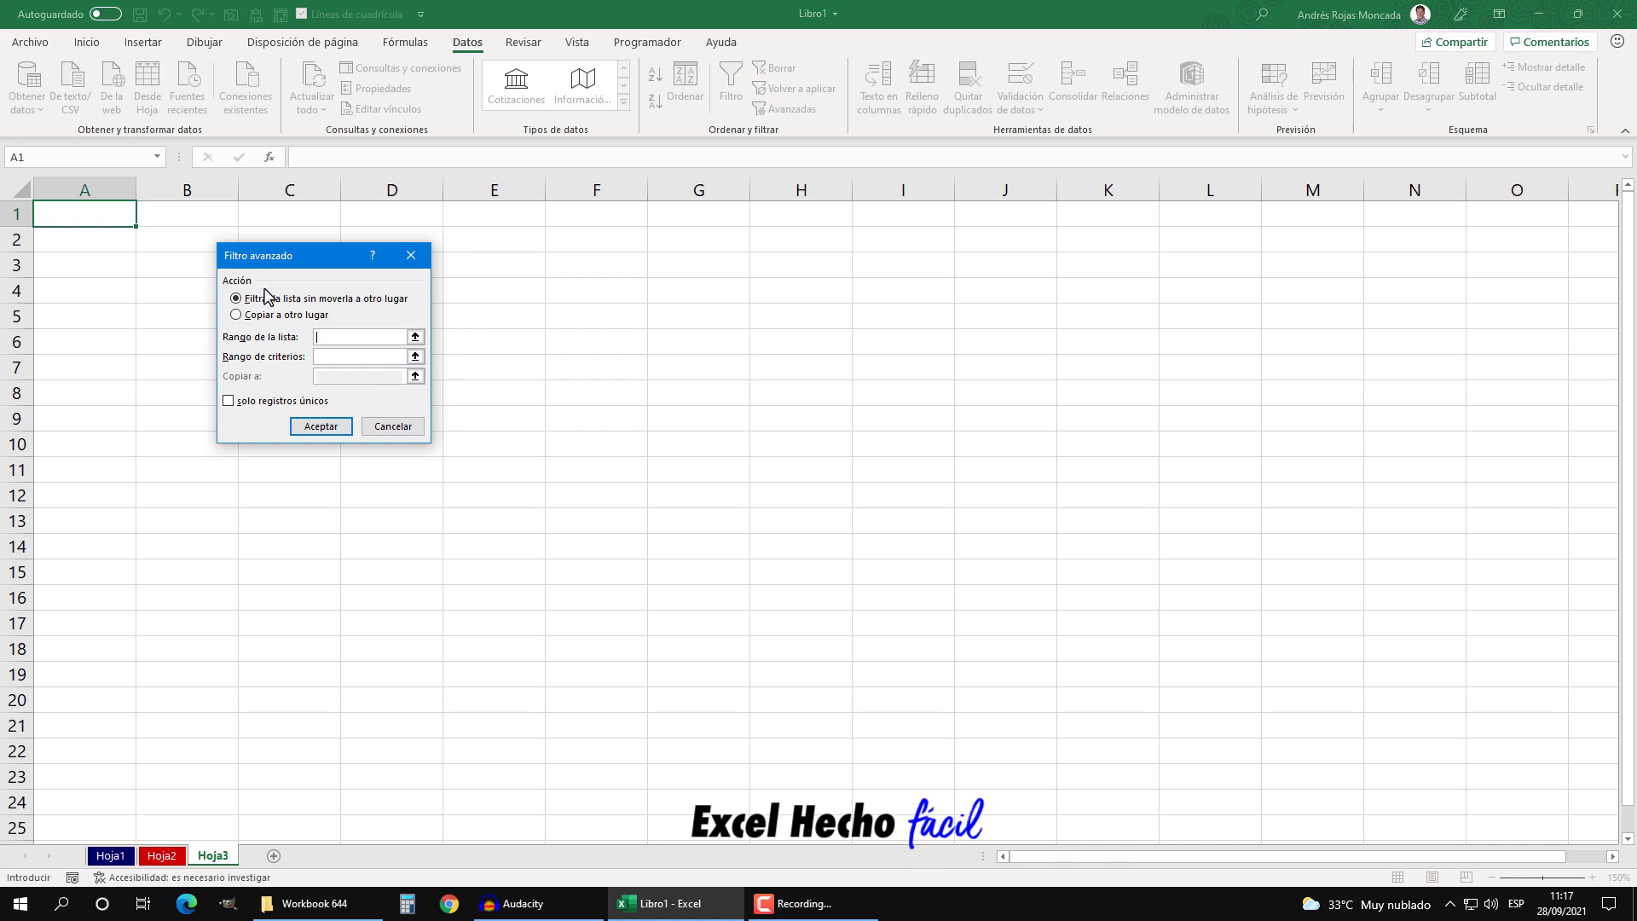
left_click(264, 315)
Set the list range of the filter started on Hoja3 to Hoja2's contact table, A1:D364
left_click(347, 338)
left_click(160, 856)
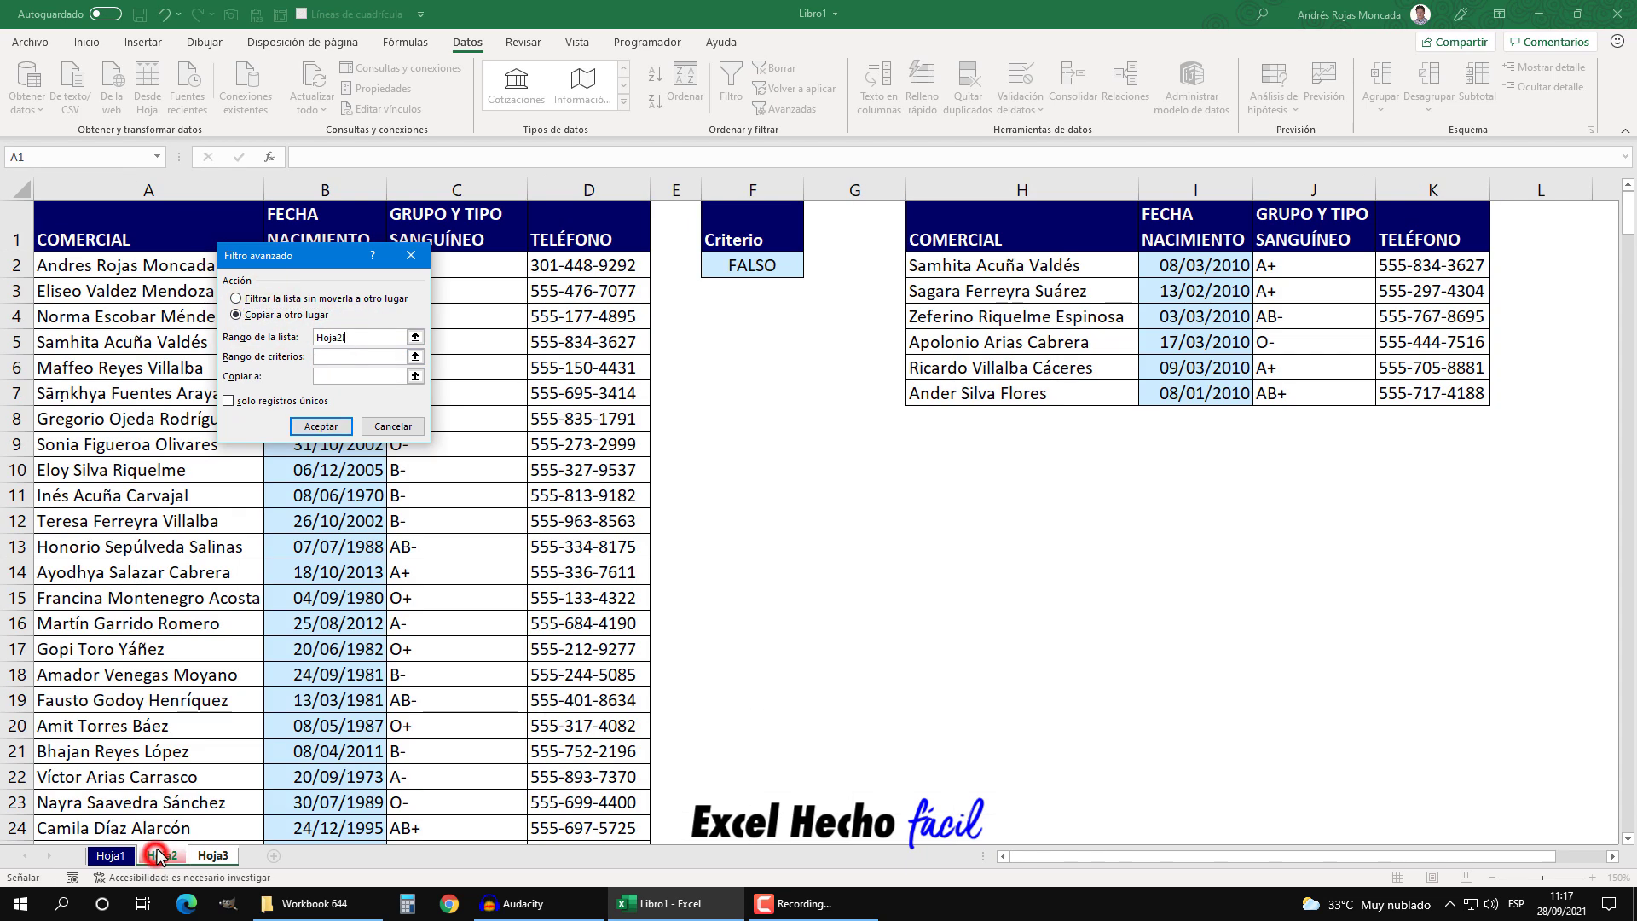
left_click(147, 224)
key("ctrl+shift+Right")
key("ctrl+shift+Down")
scroll(147, 224, "up", 20)
scroll(147, 224, "up", 20)
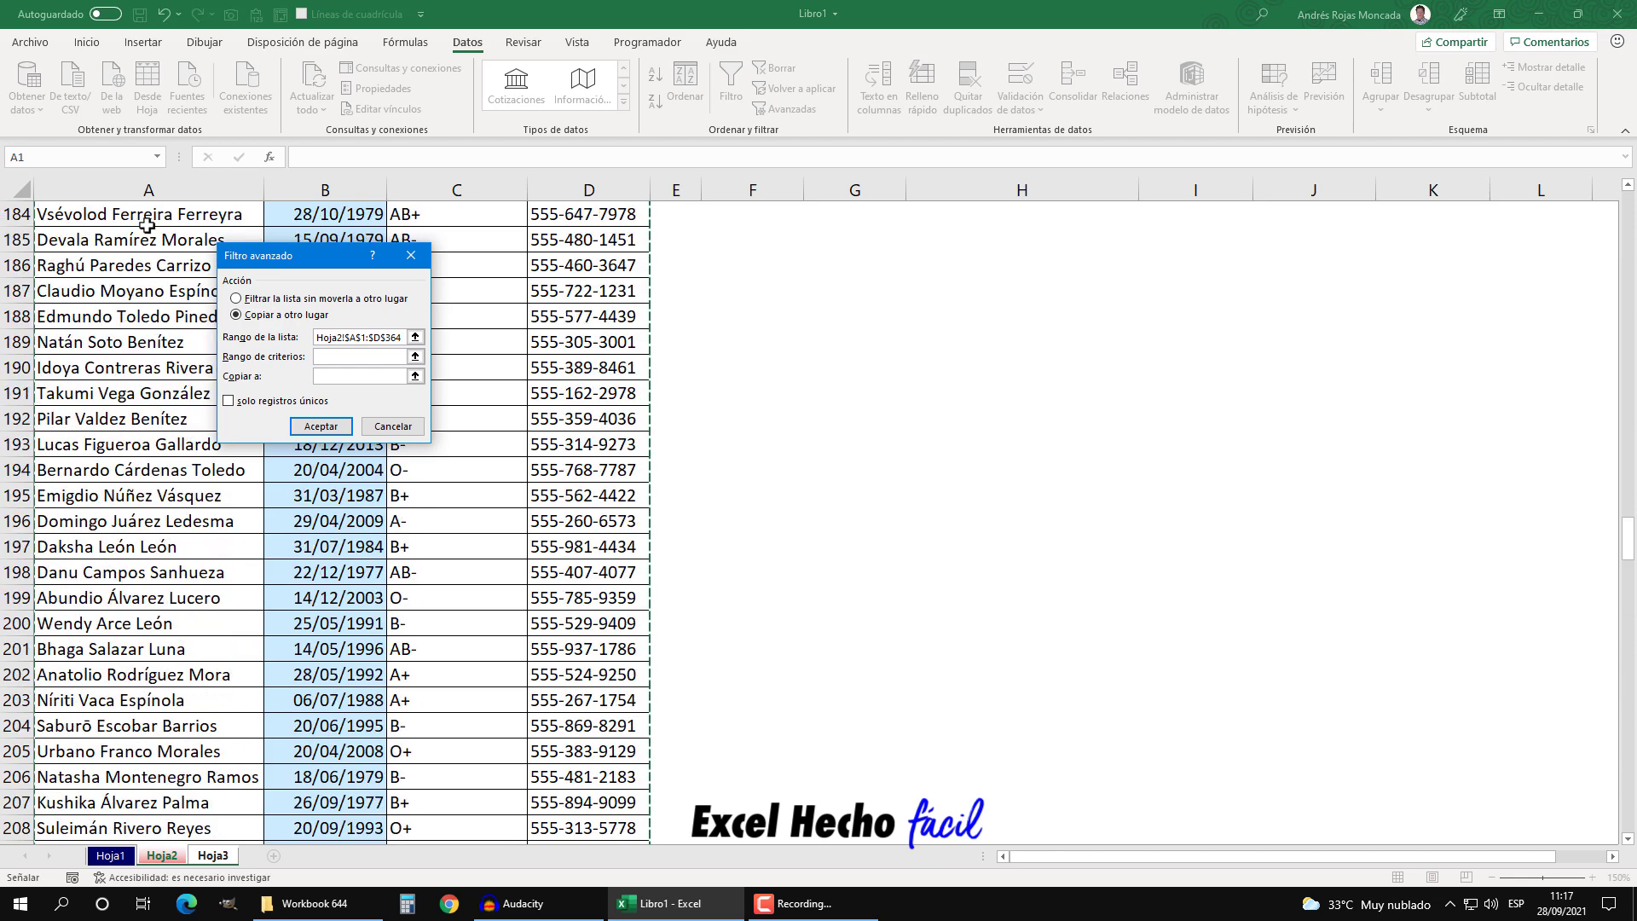
Use F1:F2 on Hoja2 as the criteria range and run the advanced filter, copying the results to cell A1 on Hoja3
scroll(147, 224, "up", 13)
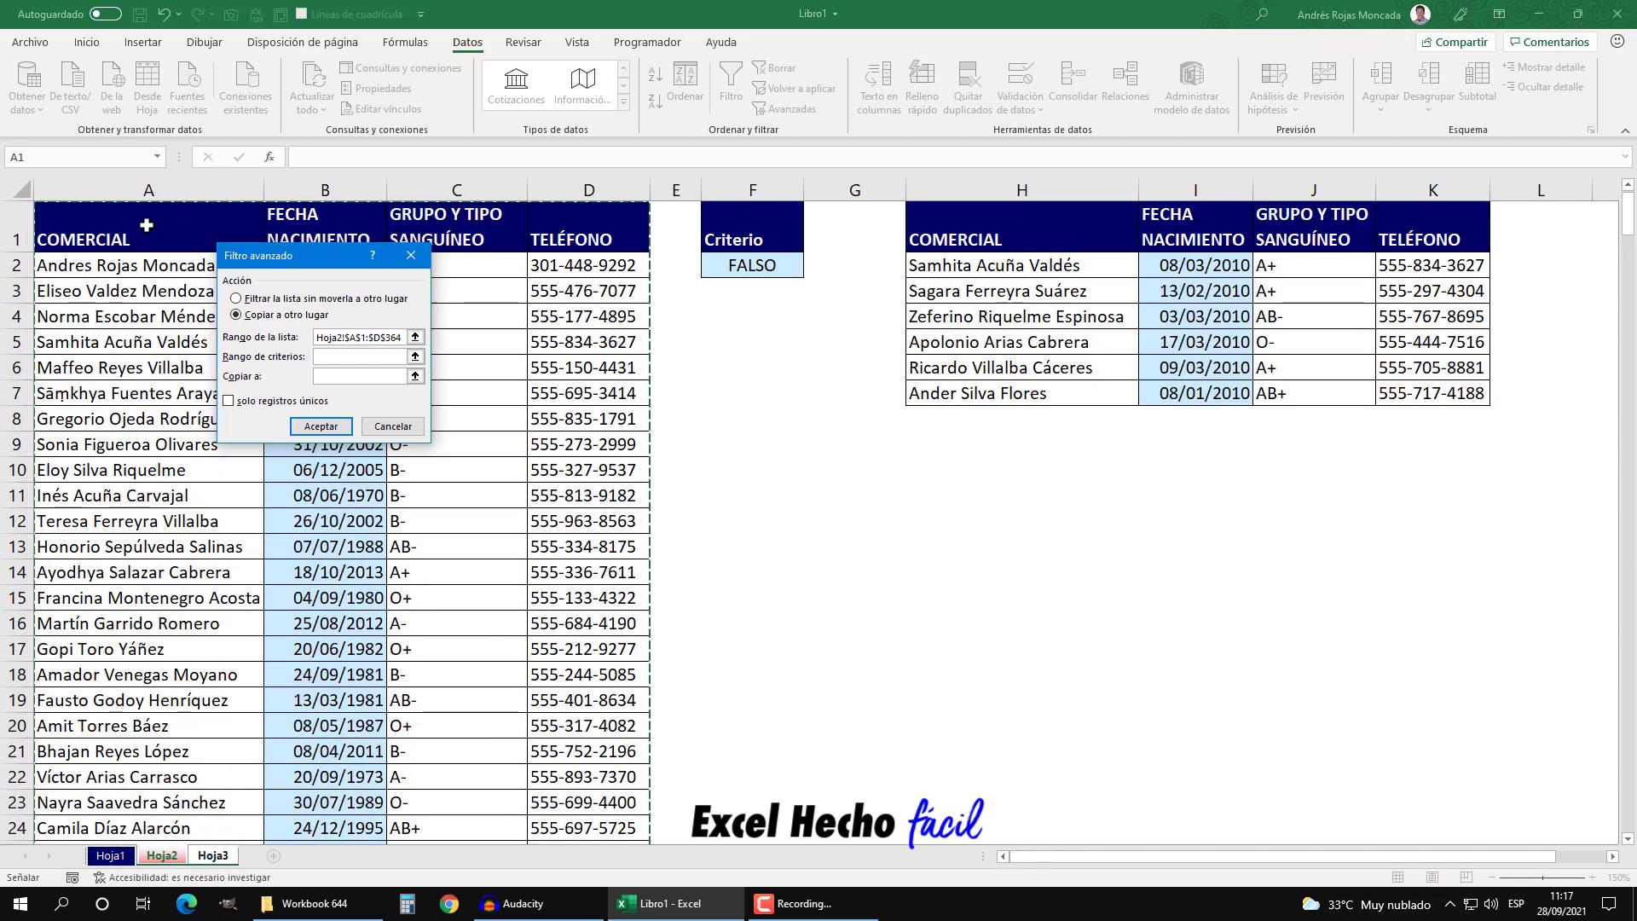
left_click(357, 358)
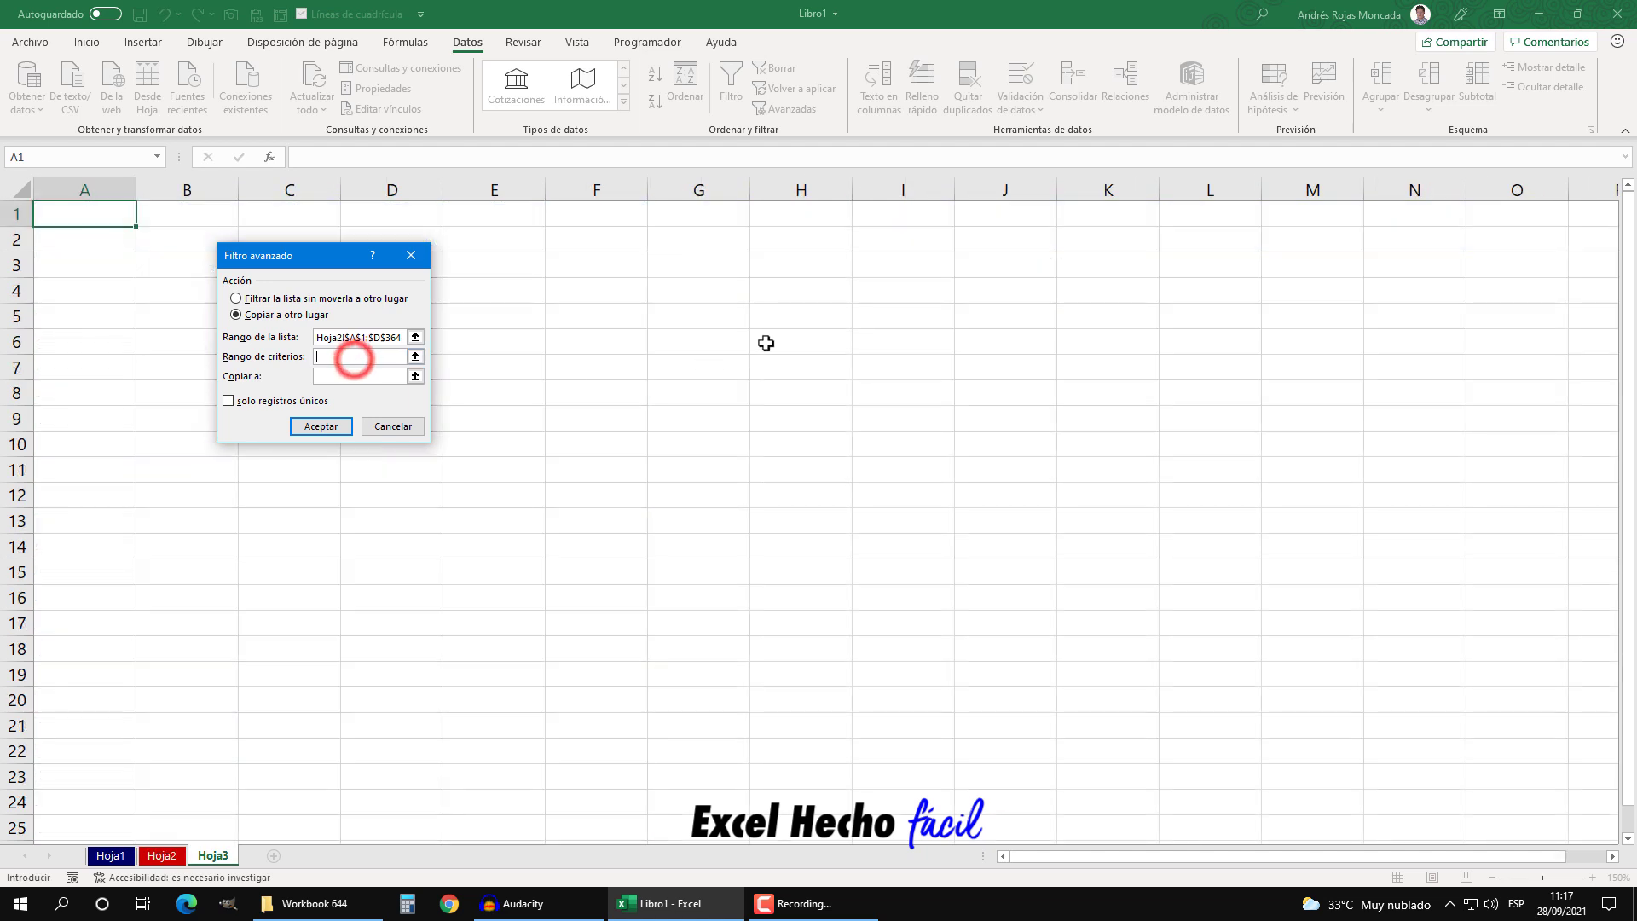
left_click(162, 855)
left_click_drag(753, 237, 753, 266)
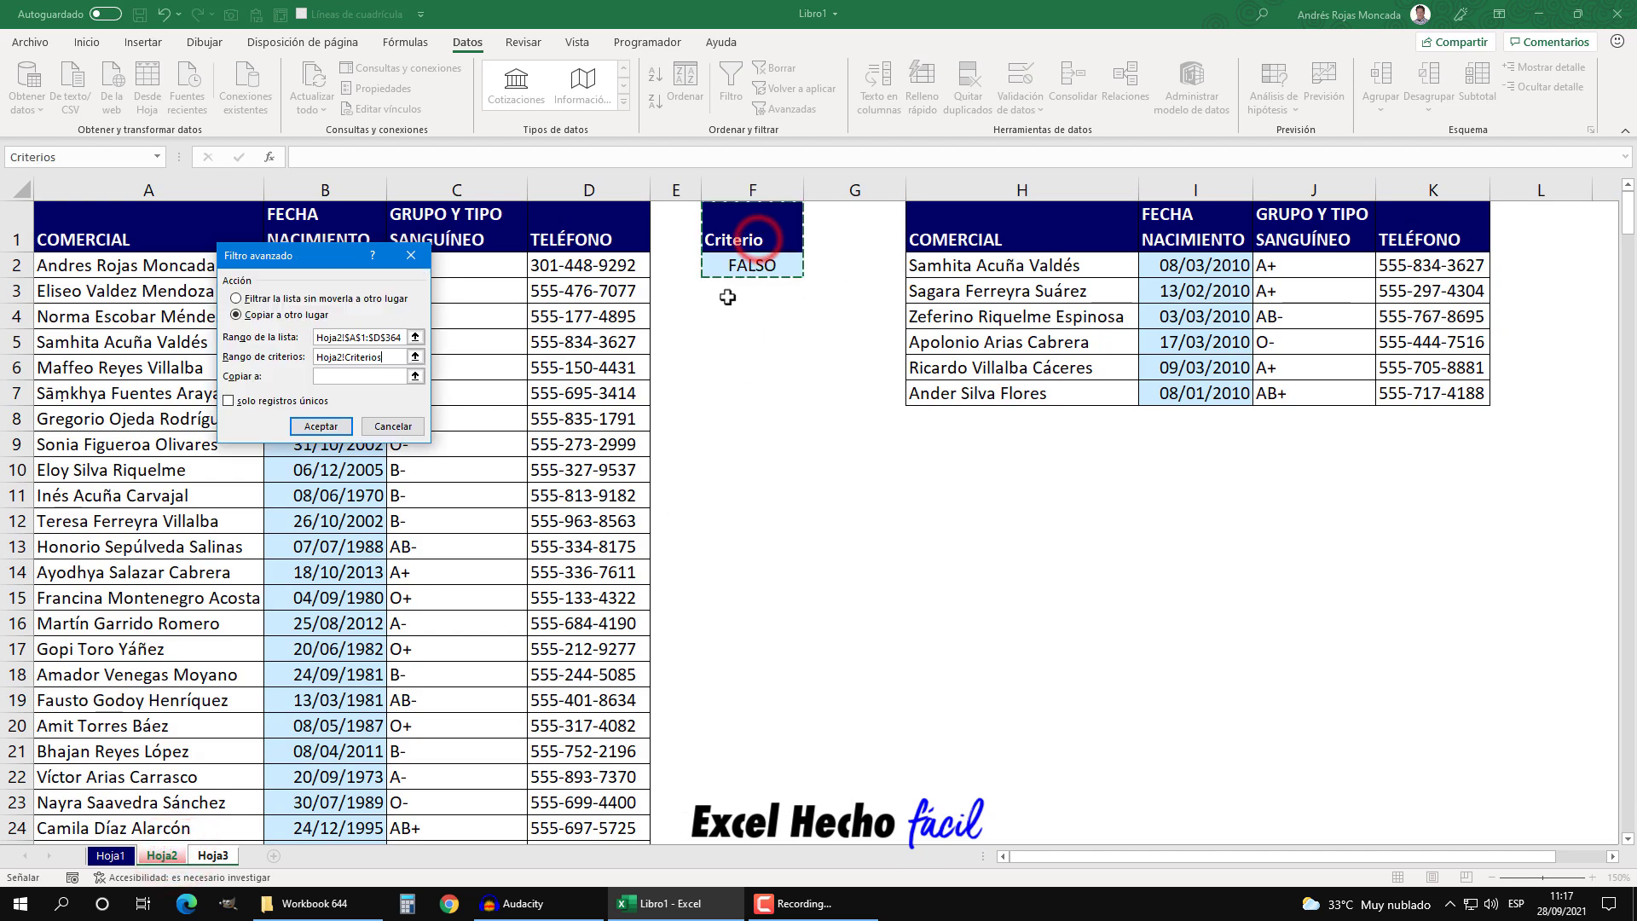
left_click(372, 376)
left_click(69, 207)
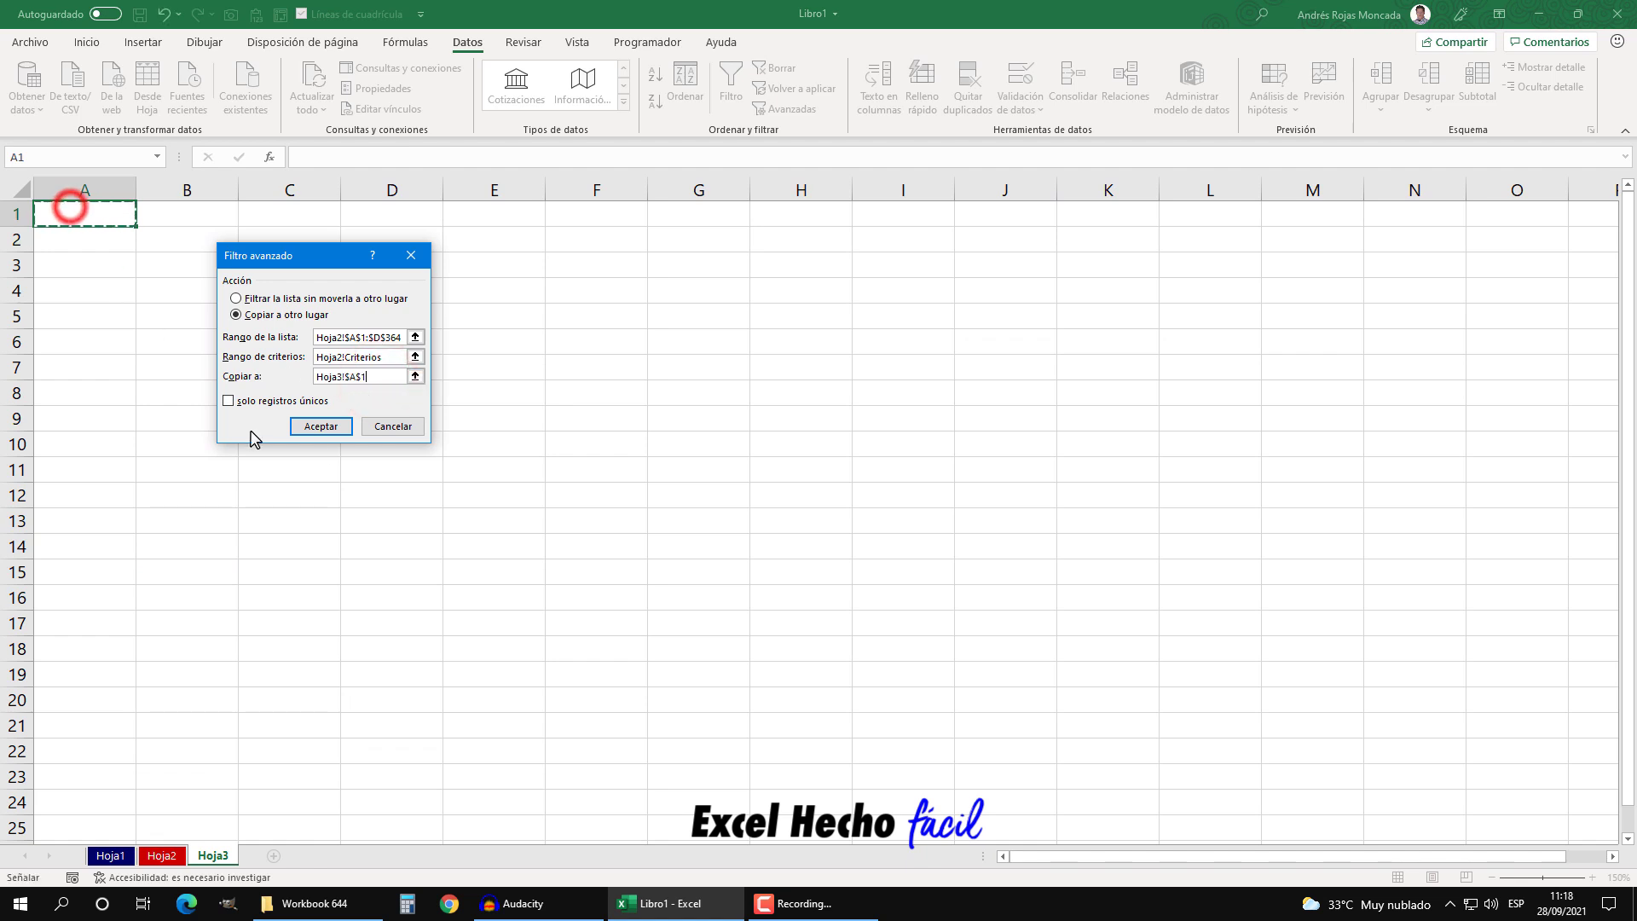
left_click(341, 429)
Autofit the widths of columns A to D on Hoja3 to their contents and deselect the columns
left_click_drag(84, 190, 435, 189)
double_click(443, 189)
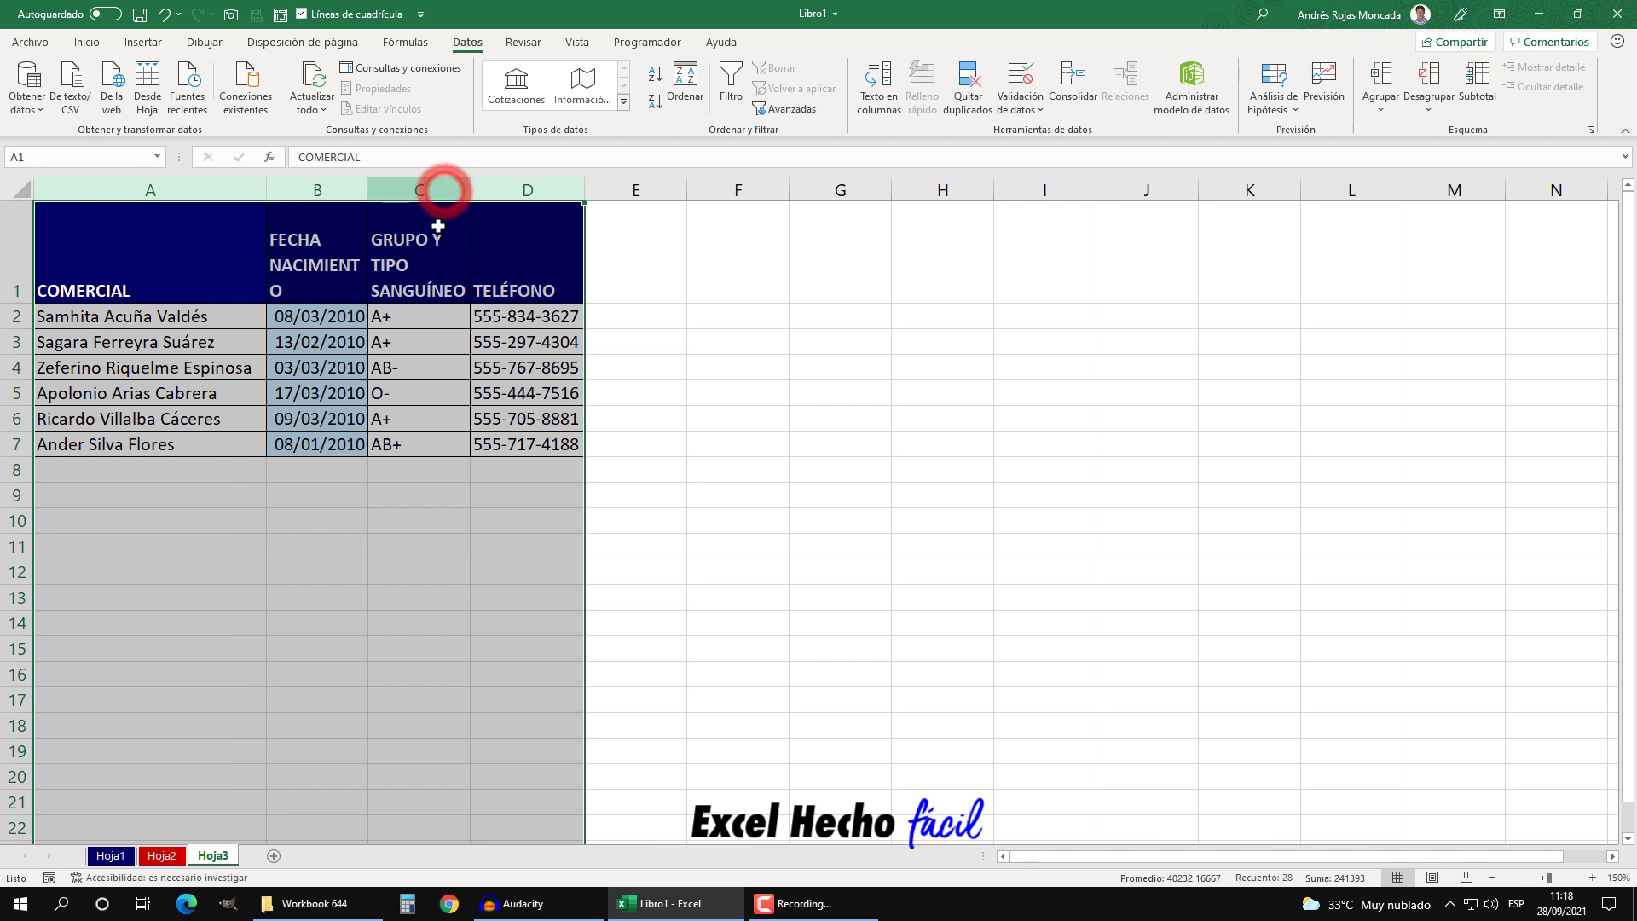
left_click(623, 267)
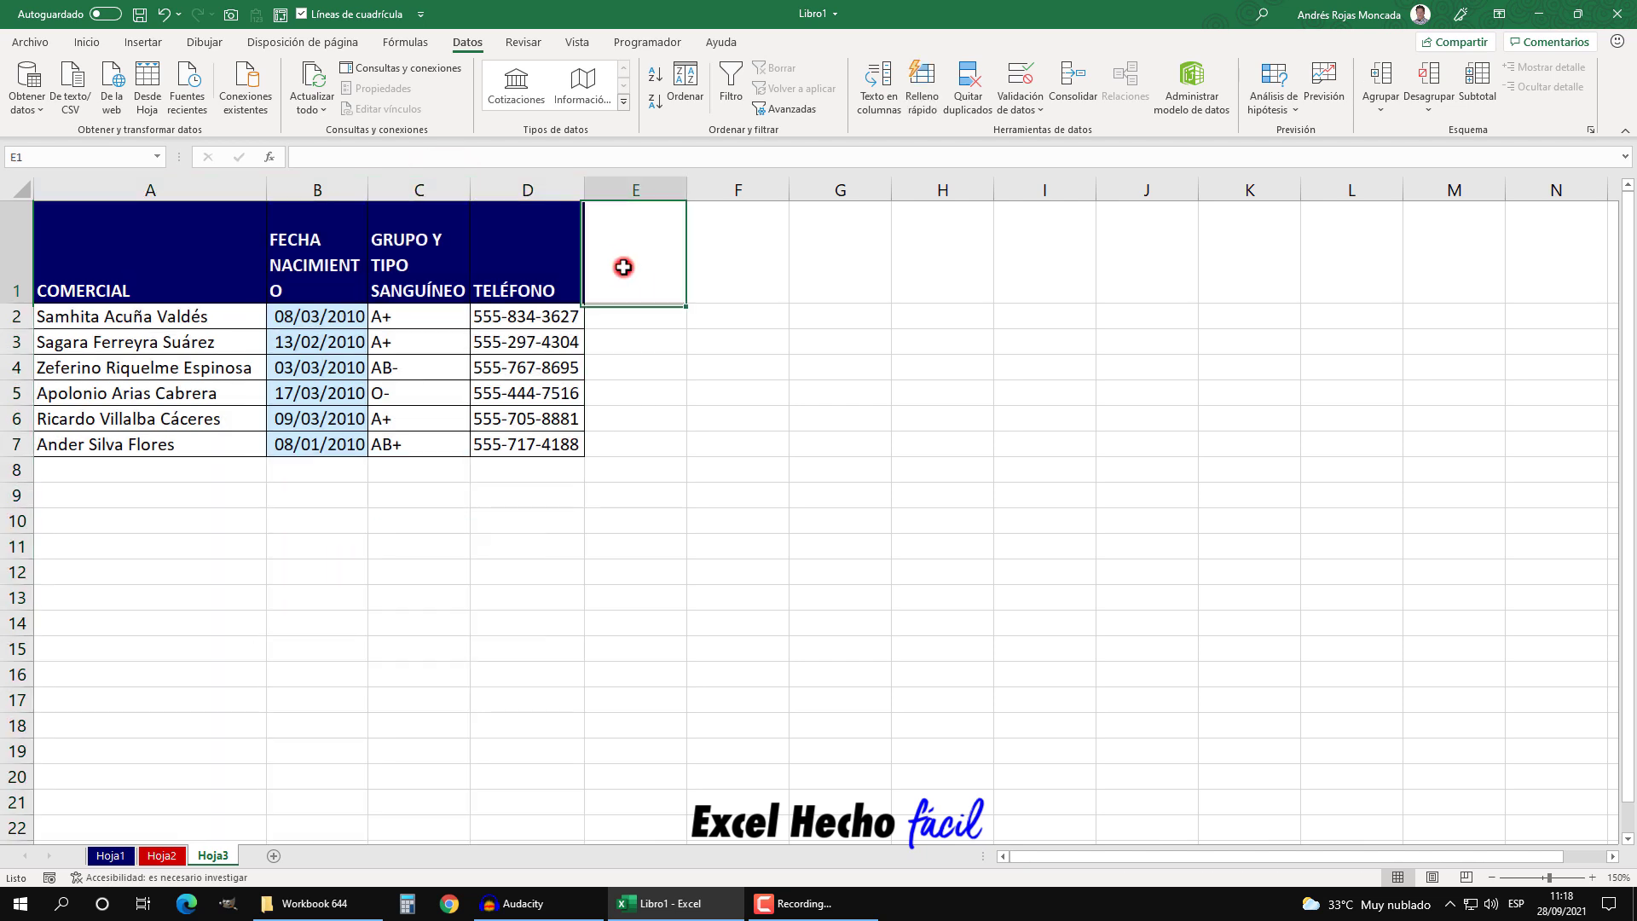
left_click(731, 256)
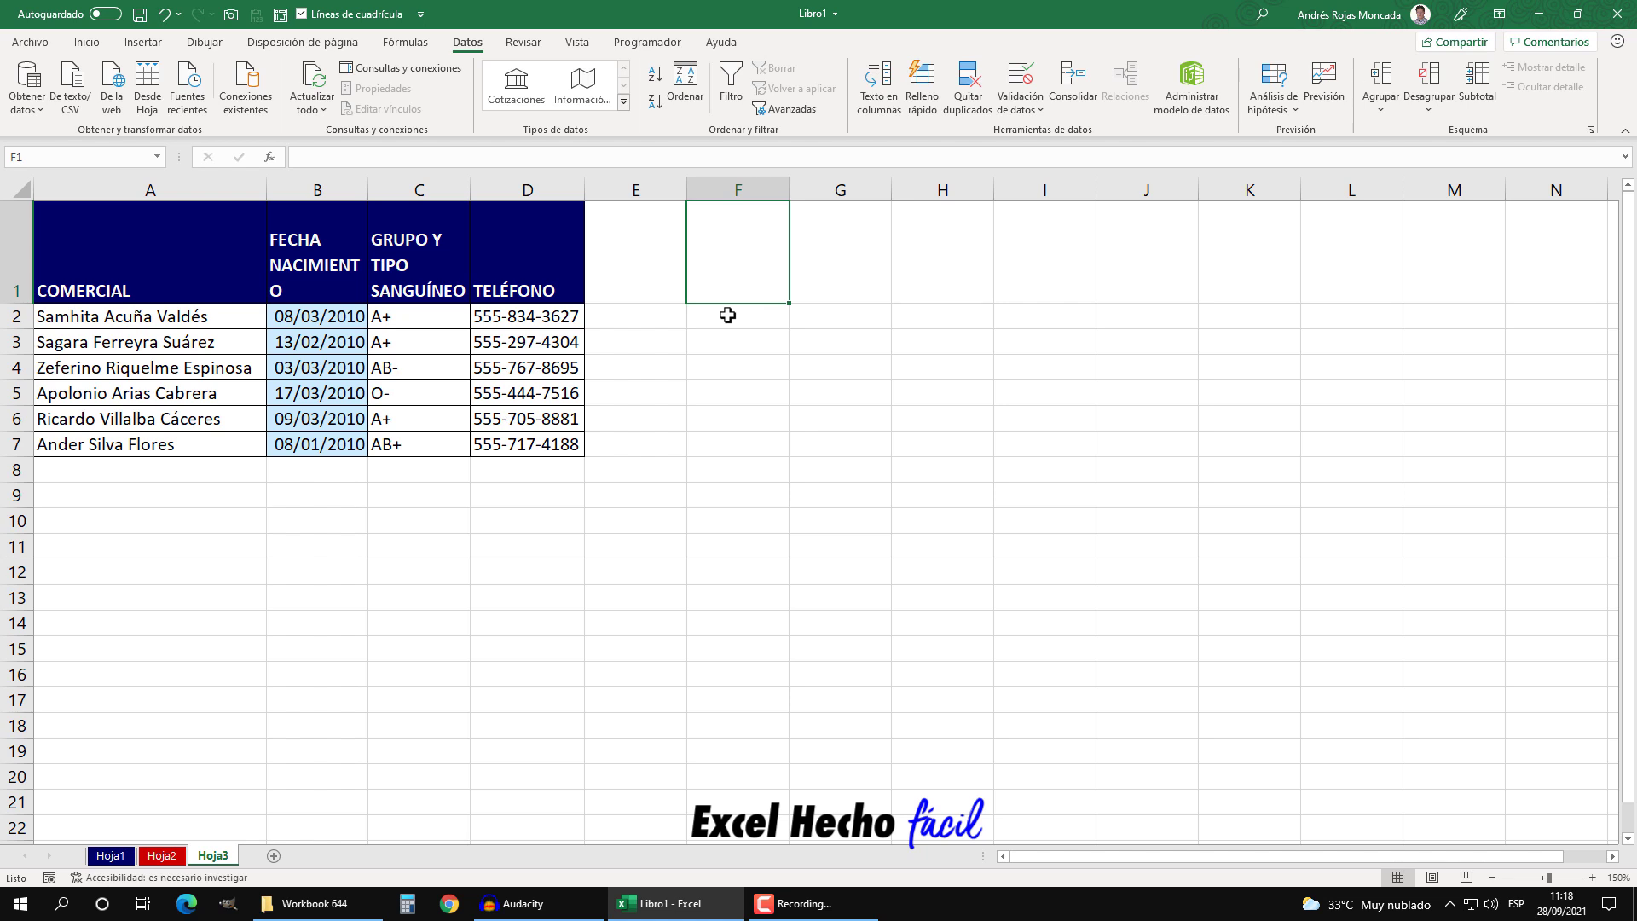
Review the criteria and the extracted contact tables on Hoja2 and Hoja1
left_click(162, 857)
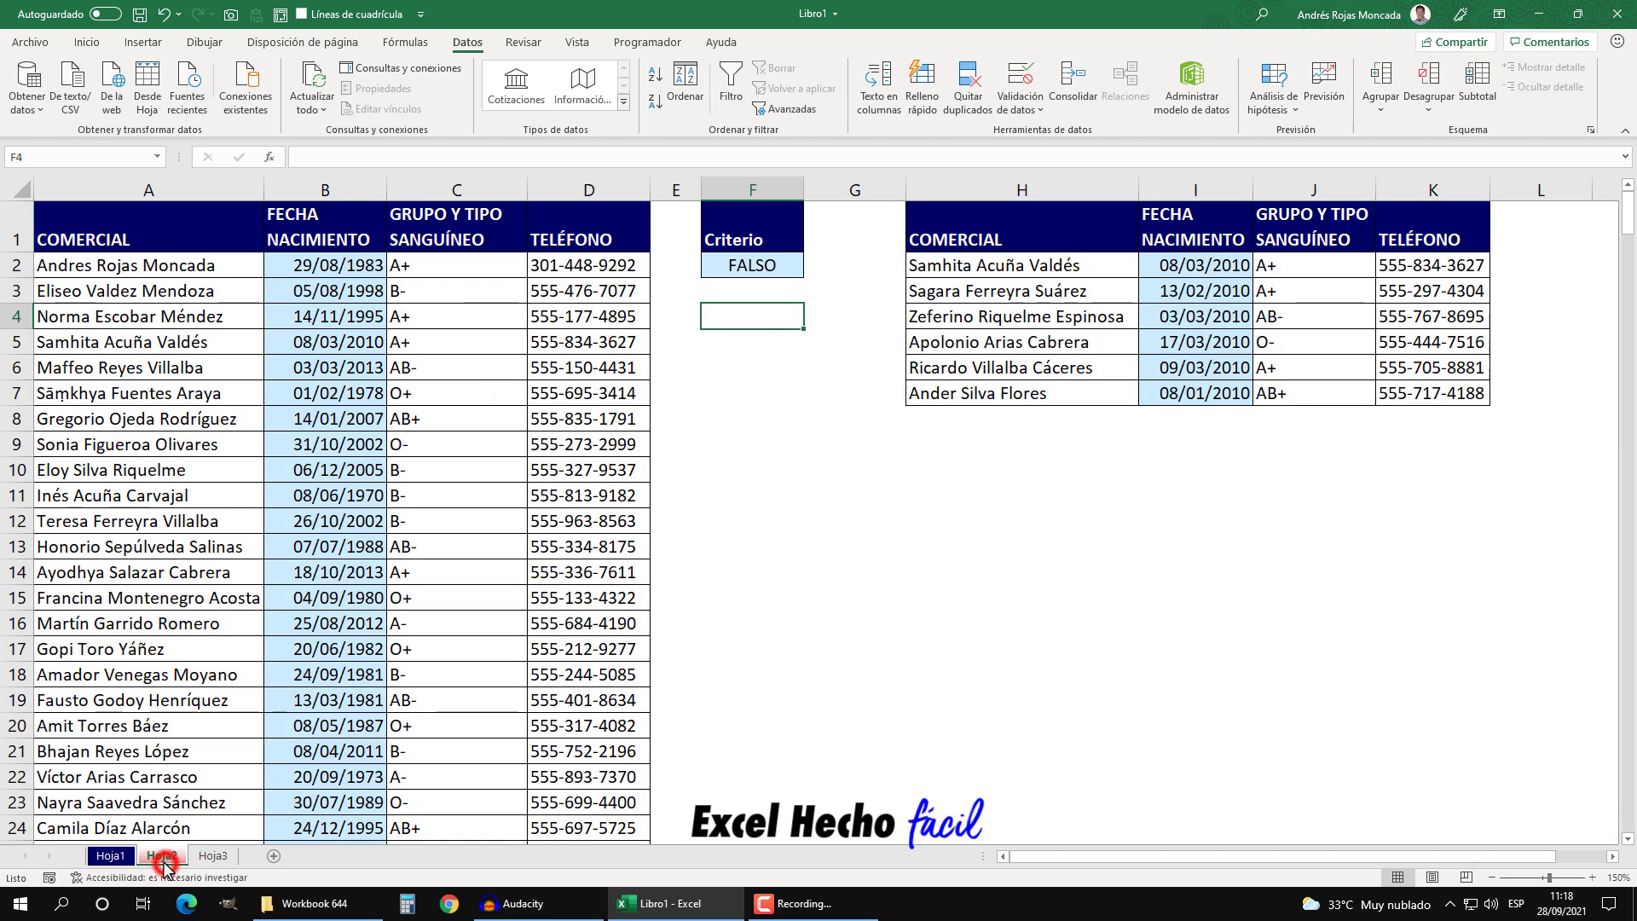
left_click(110, 856)
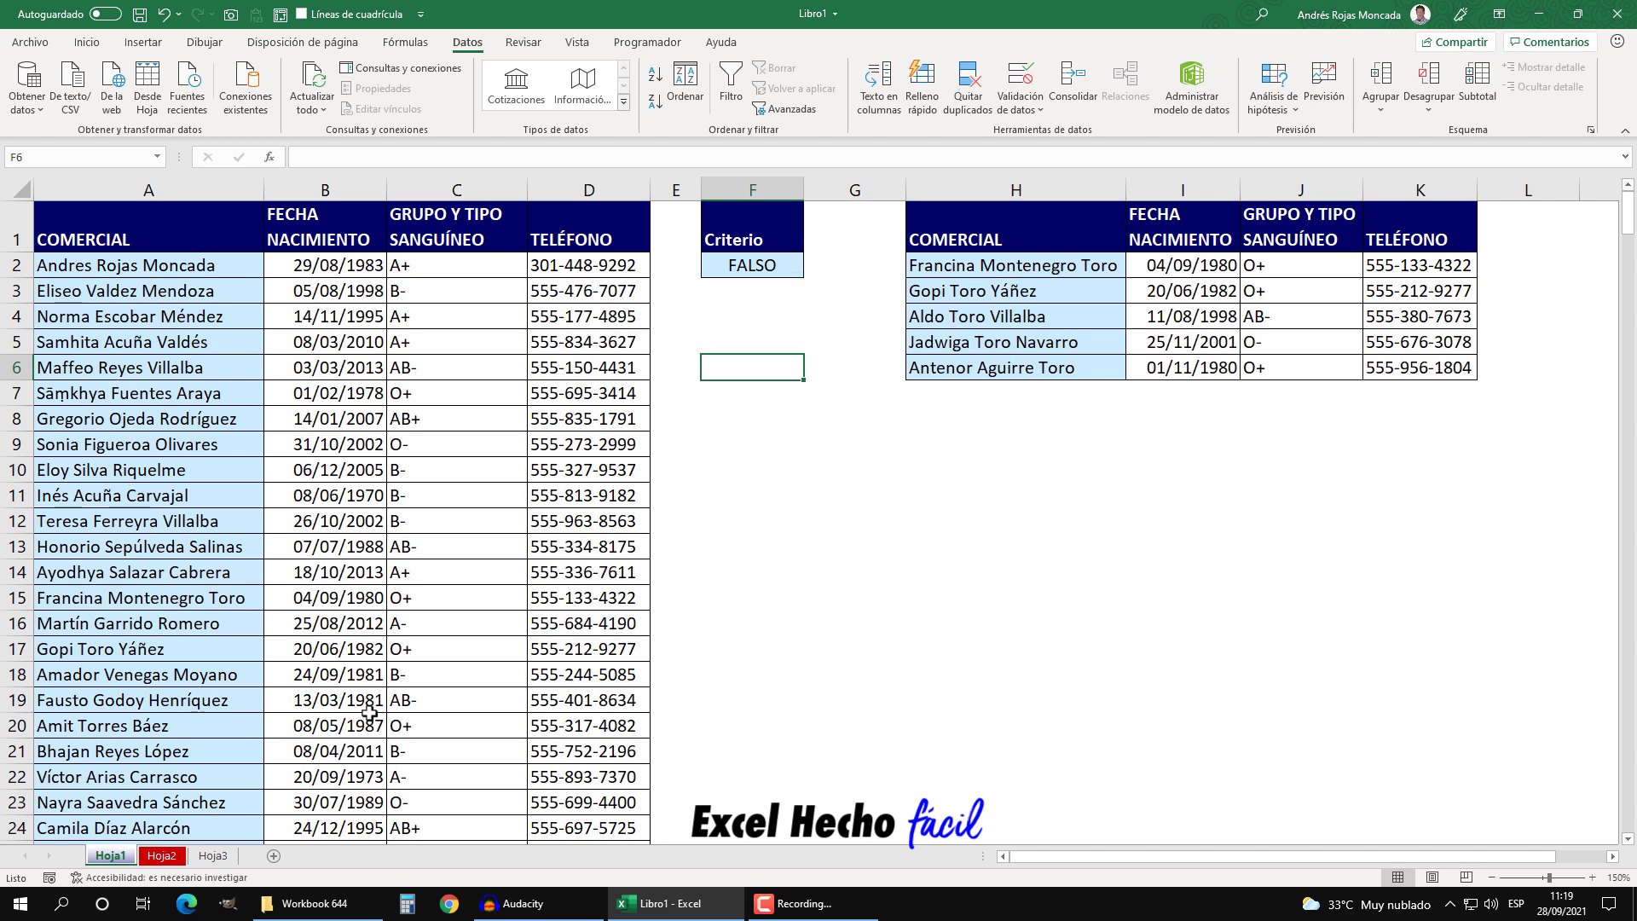
left_click(179, 856)
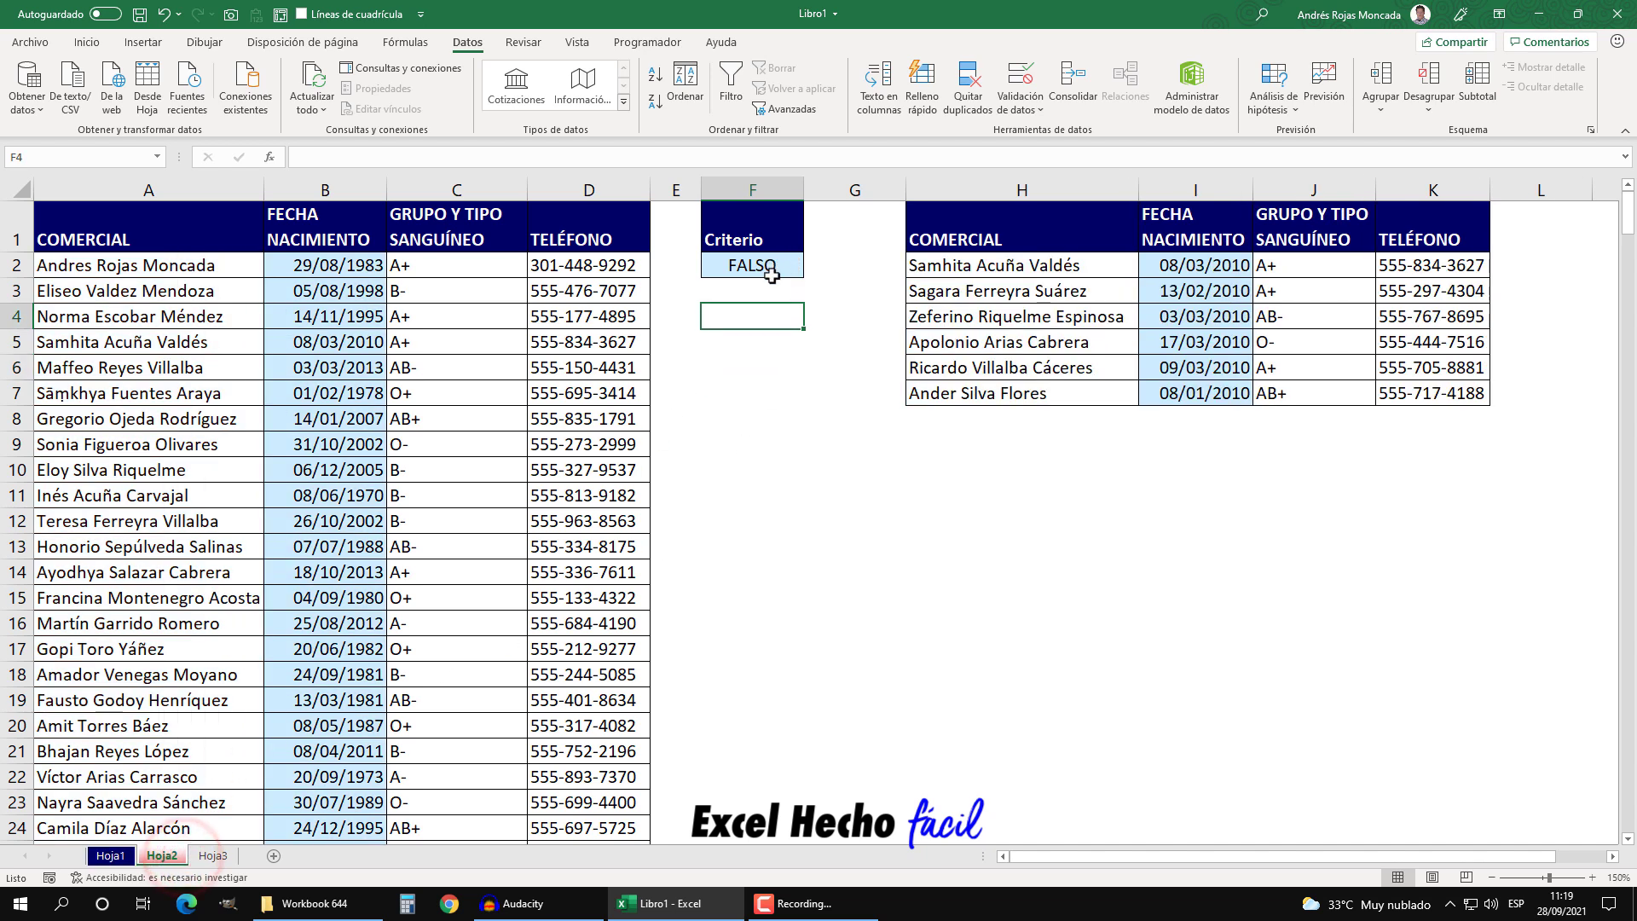
left_click(116, 860)
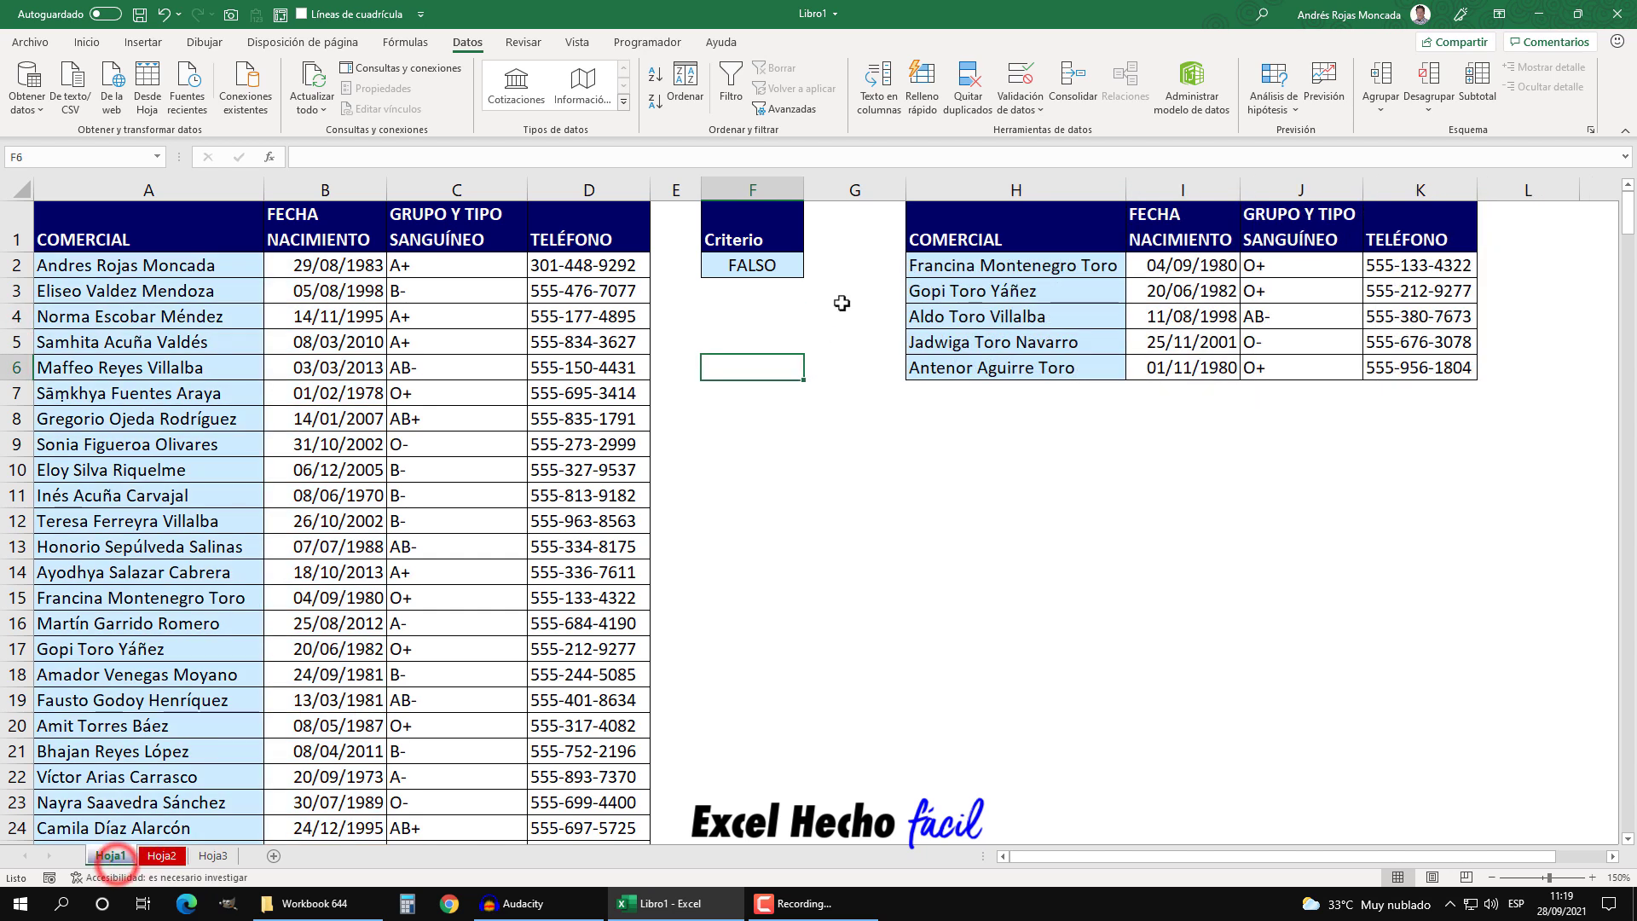